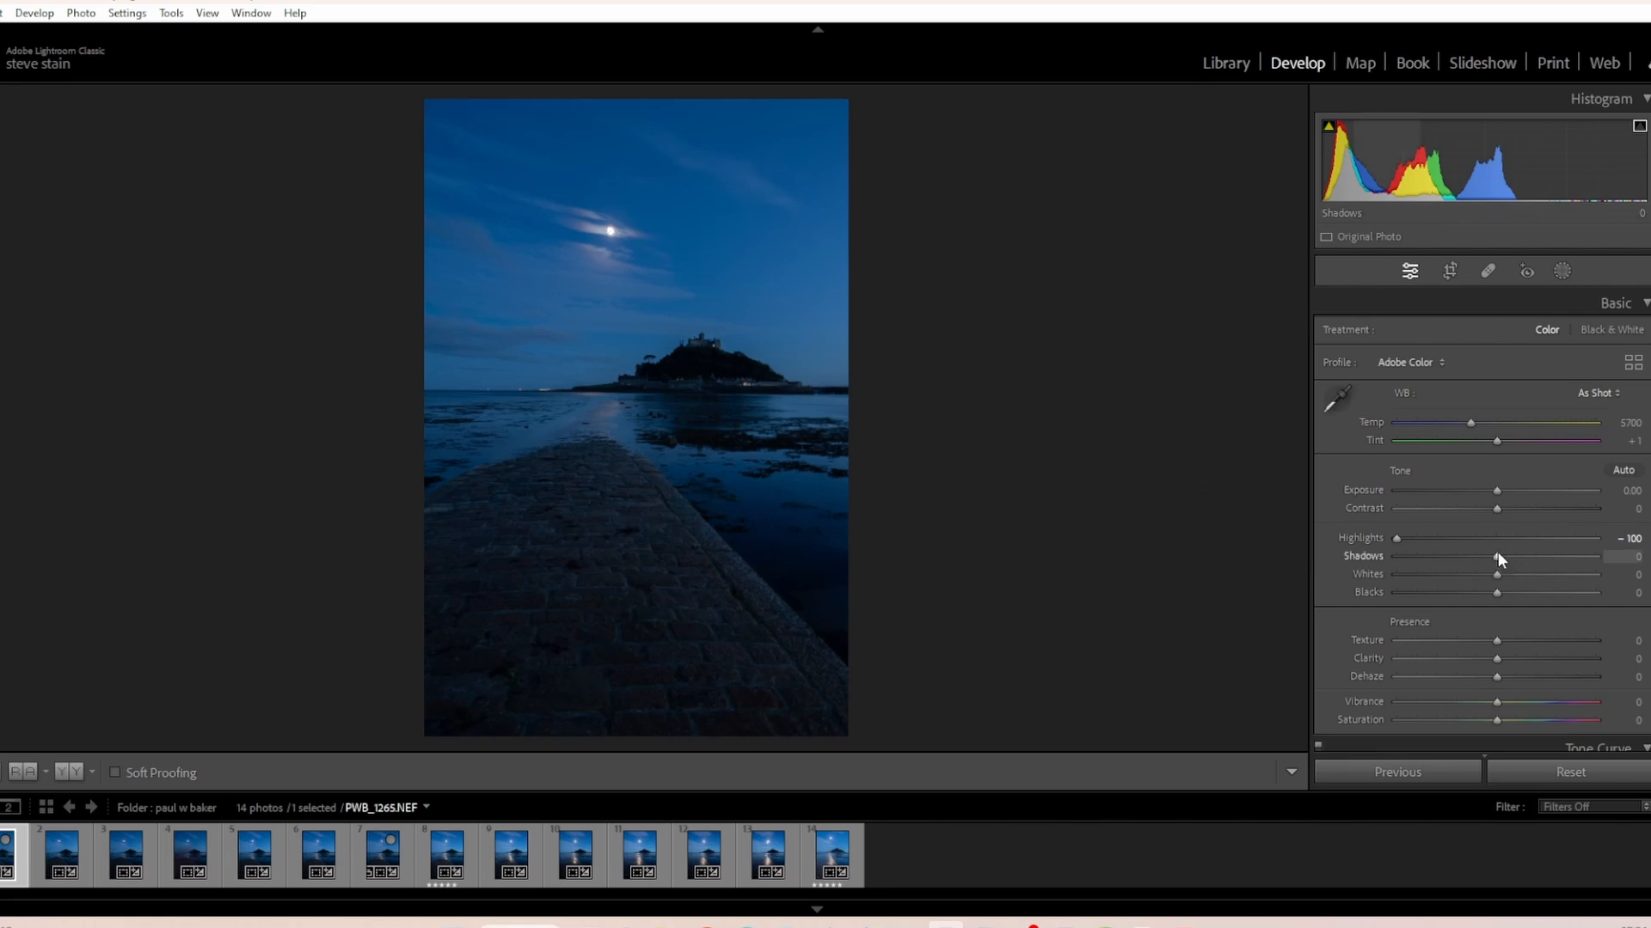
# Step: Brighten the photo by setting Shadows to +69 and Exposure to +0.52
pyautogui.moveTo(1498, 556); pyautogui.dragTo(1598, 551)
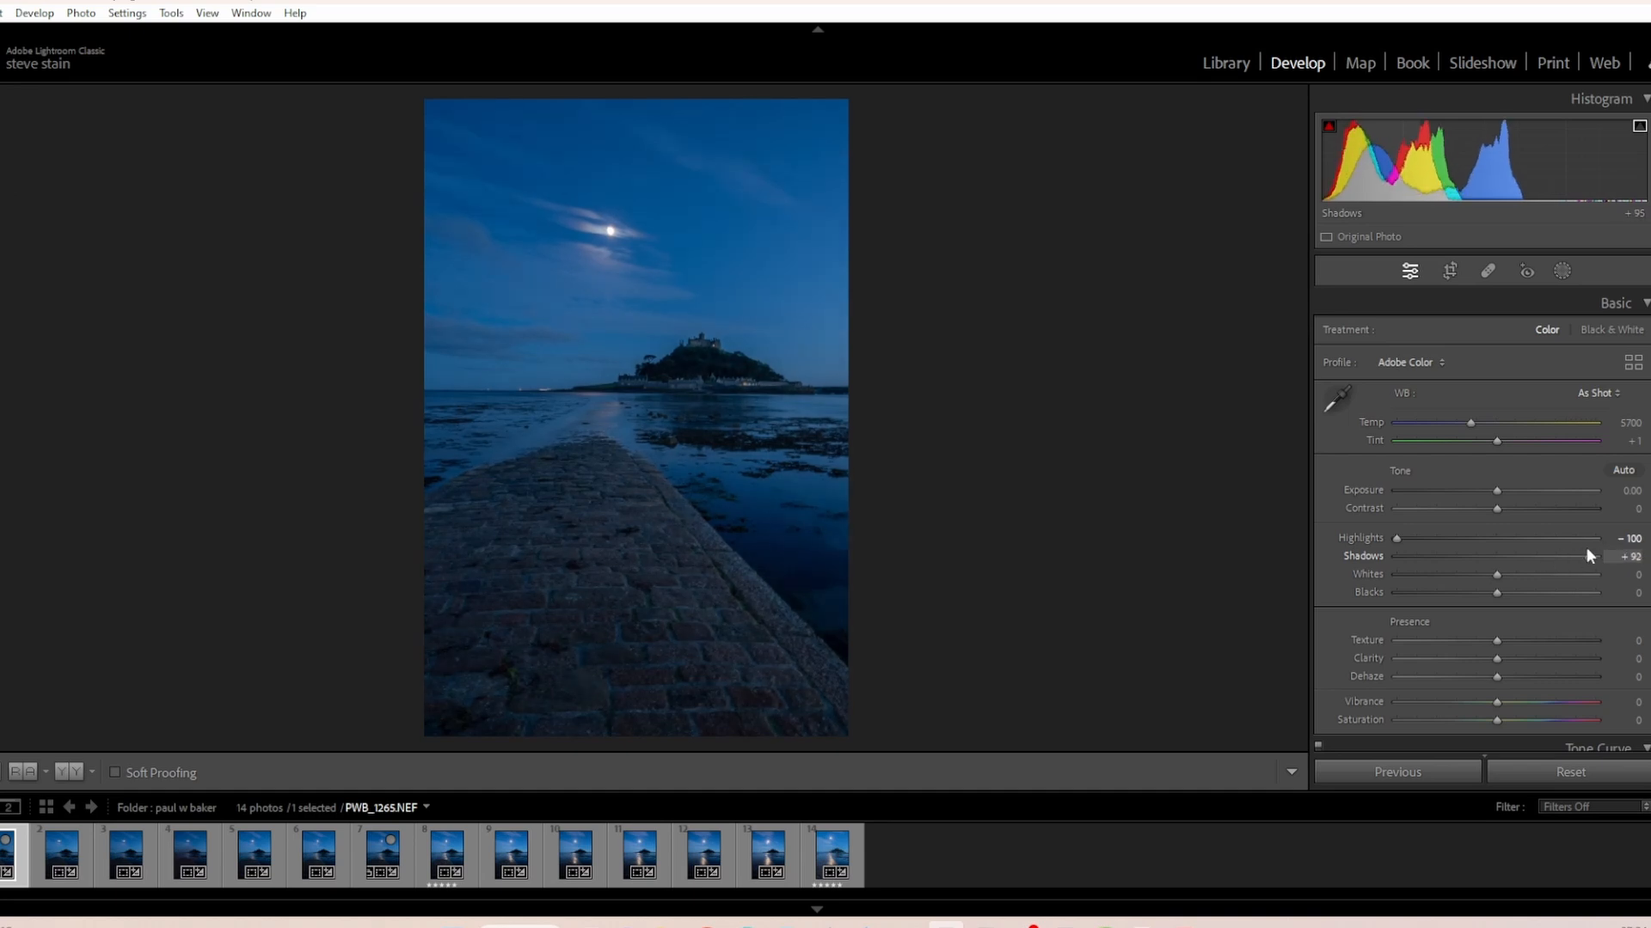
pyautogui.moveTo(1592, 557); pyautogui.dragTo(1540, 559)
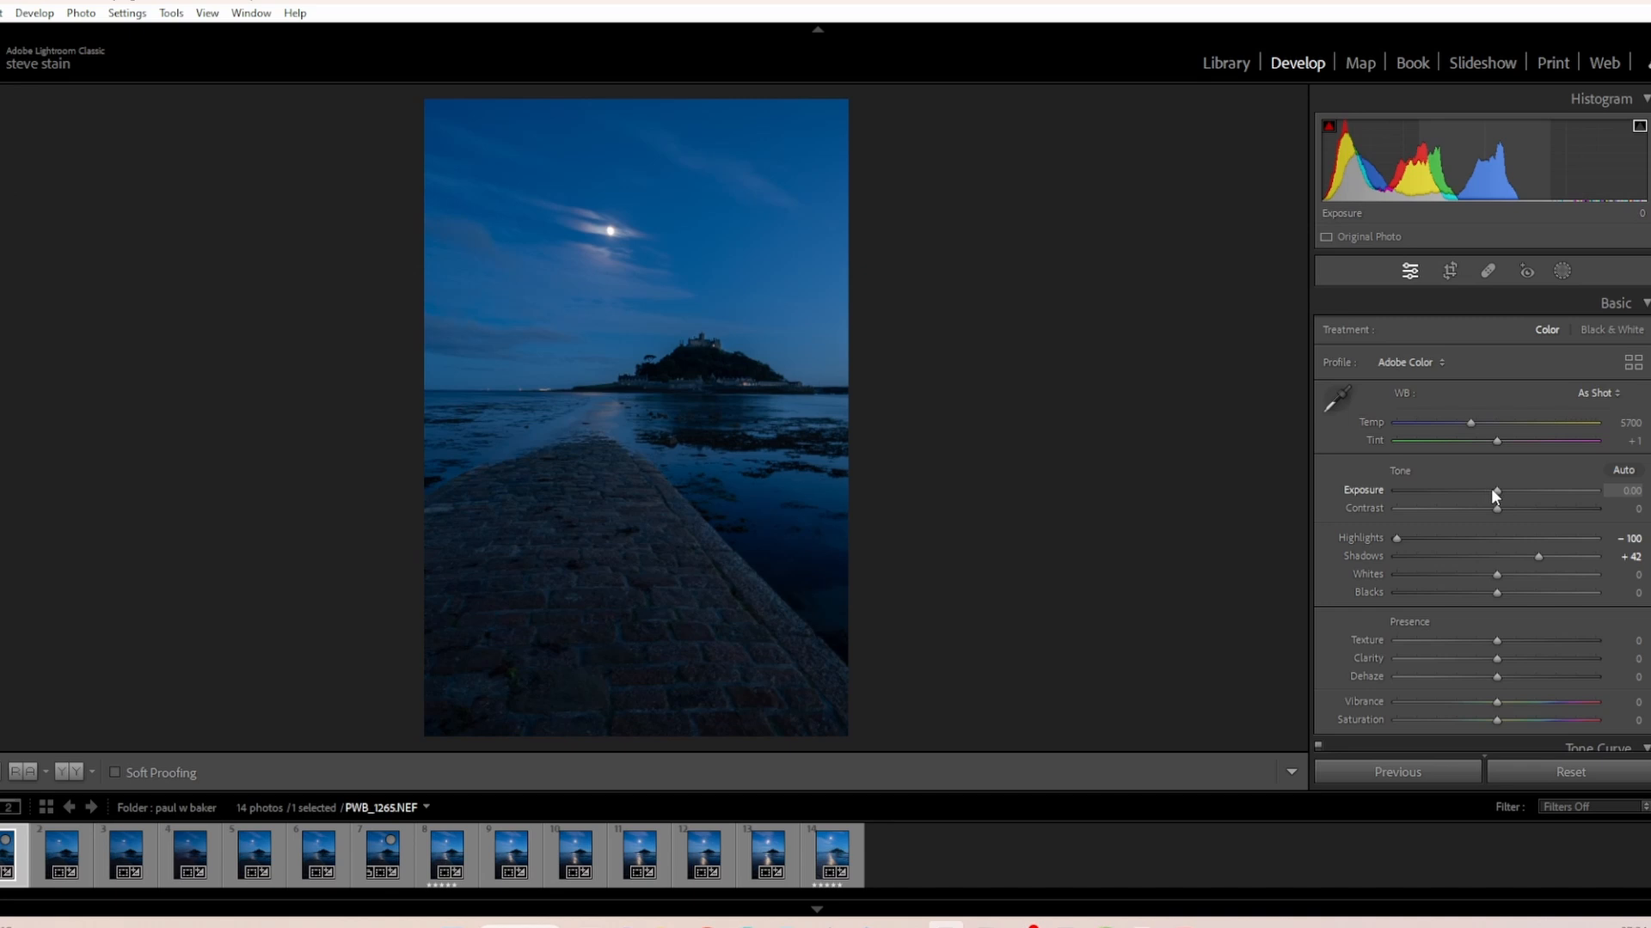
pyautogui.moveTo(1492, 490); pyautogui.dragTo(1502, 490)
pyautogui.moveTo(1538, 556); pyautogui.dragTo(1567, 559)
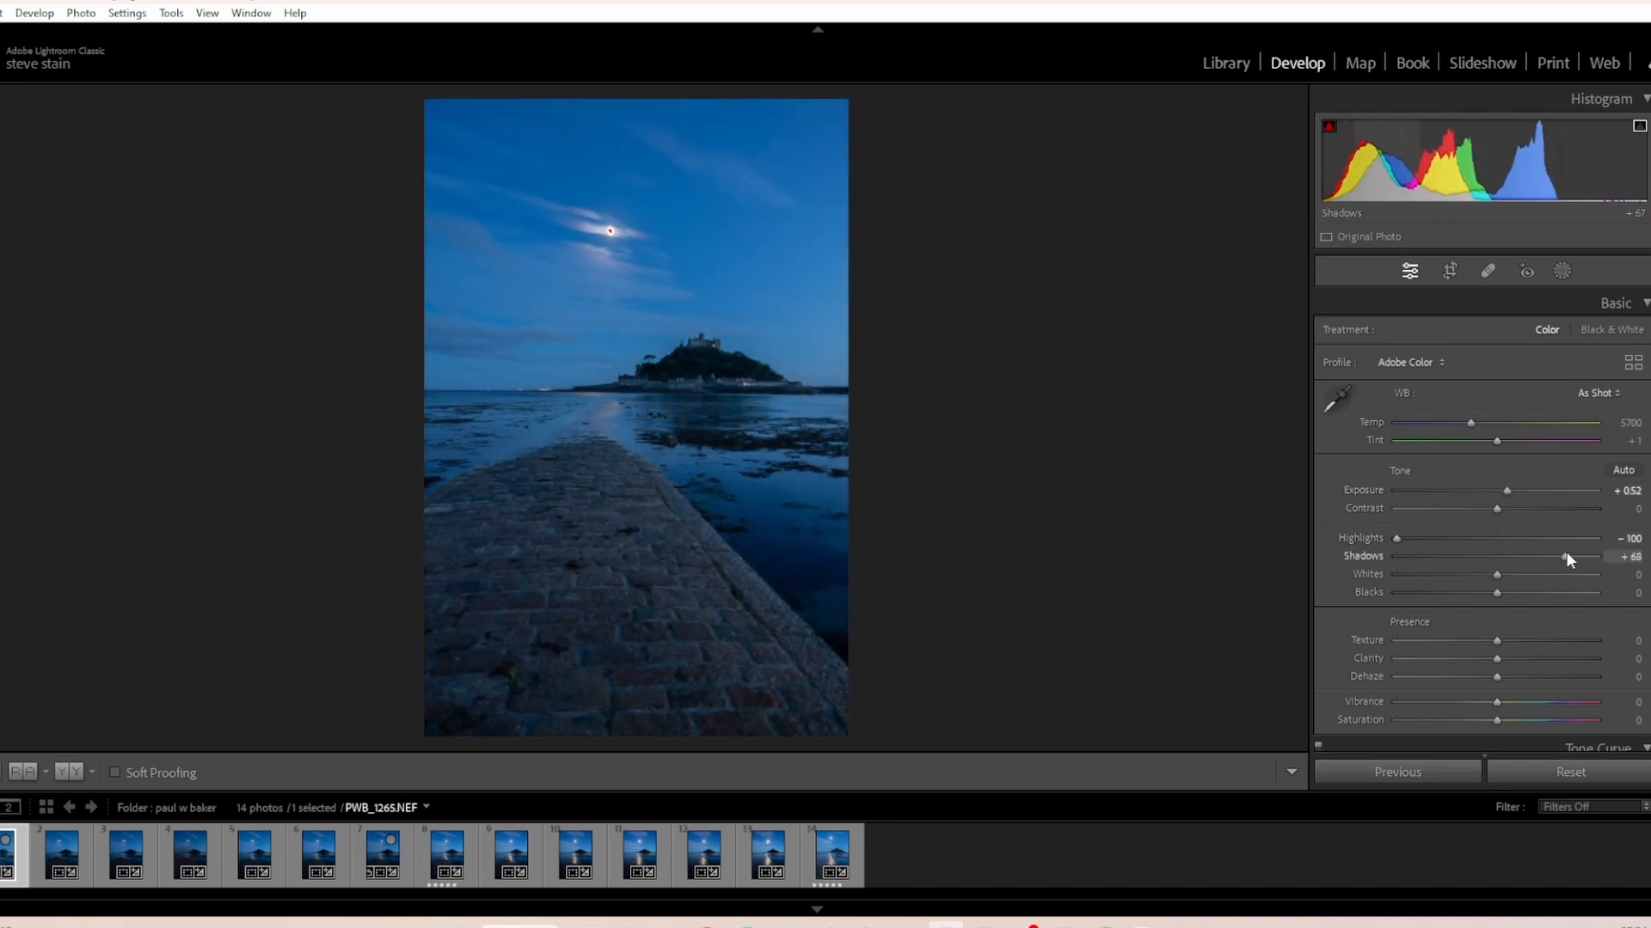
# Step: Inspect the shadow detail on the castle island up close and set Exposure to +0.75
pyautogui.click(698, 373)
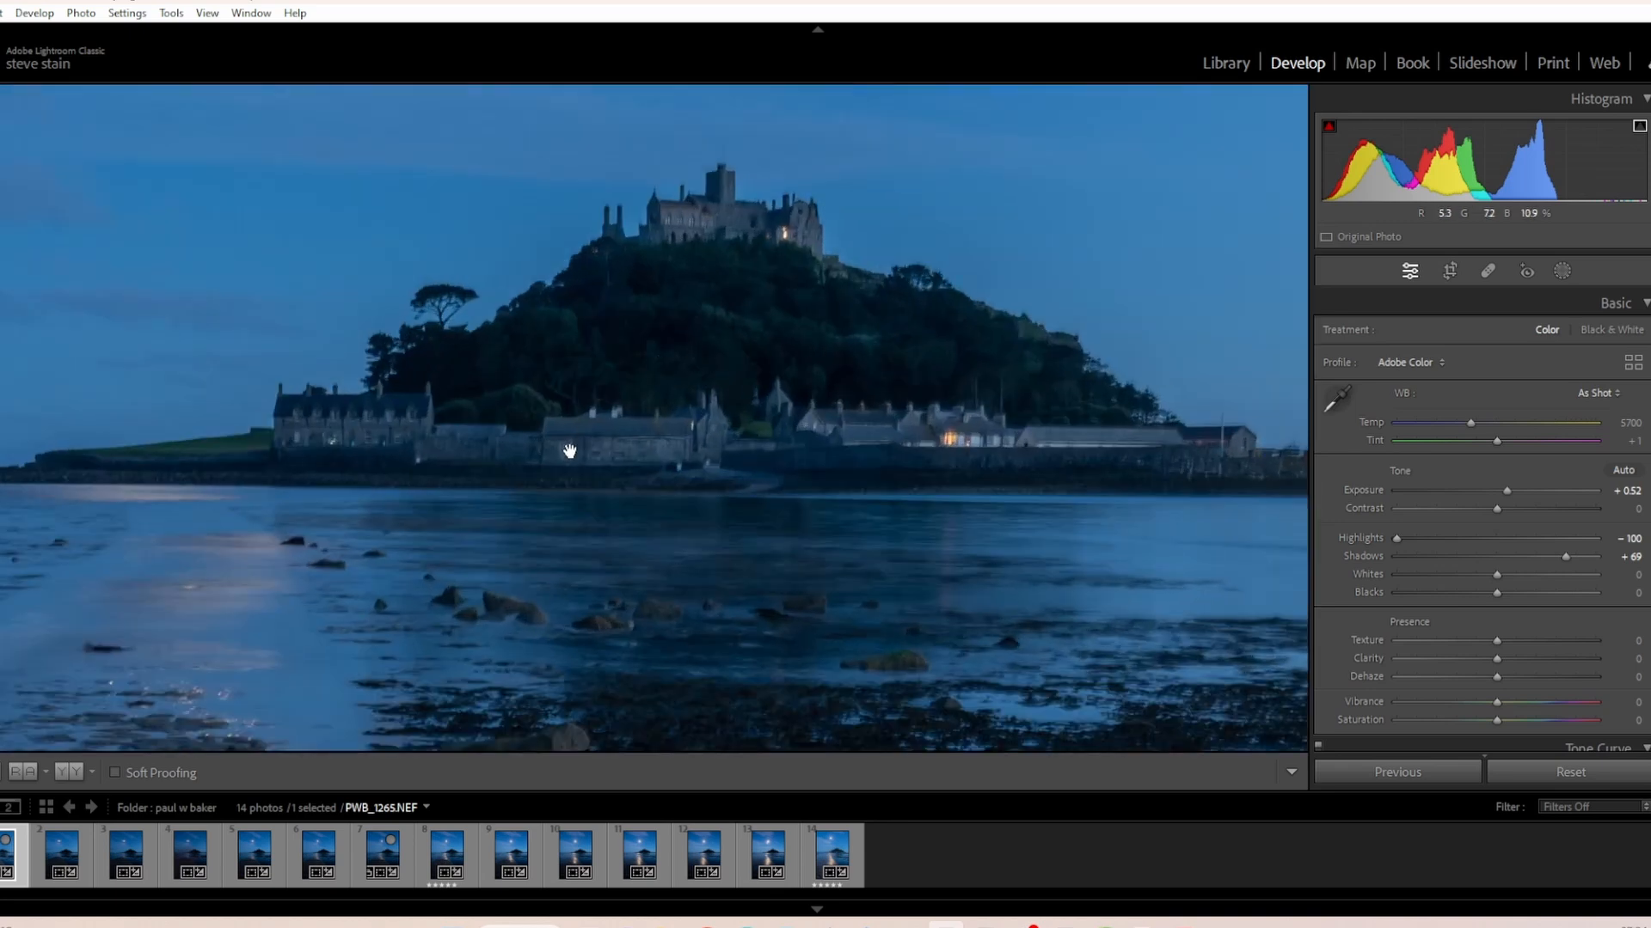
pyautogui.click(731, 336)
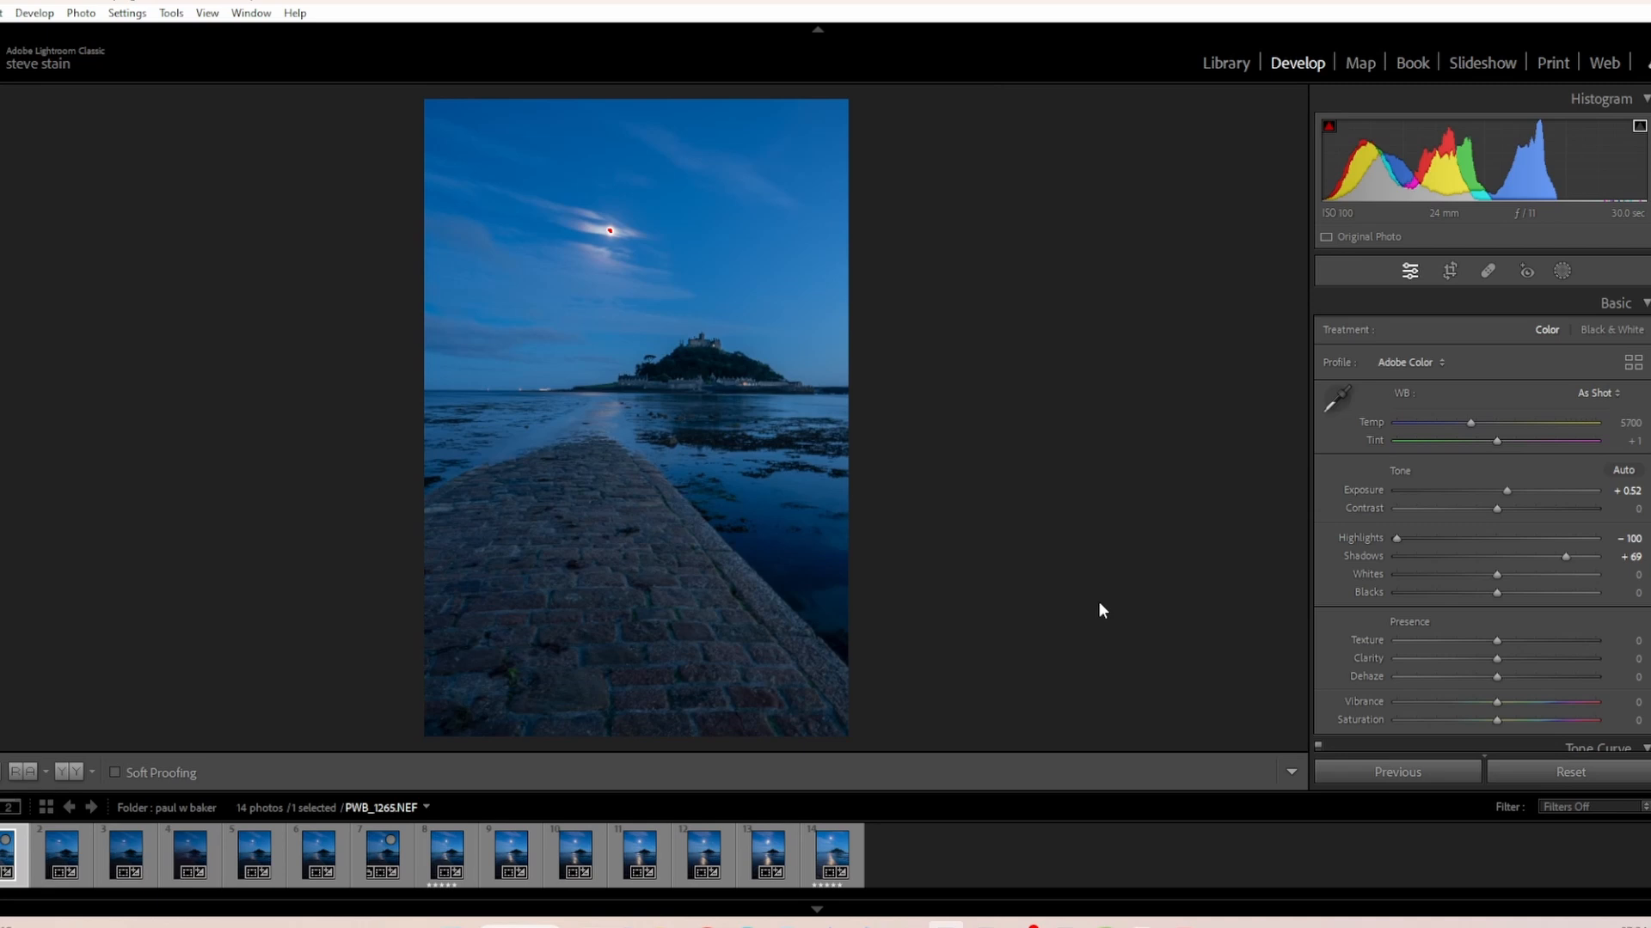
pyautogui.click(708, 370)
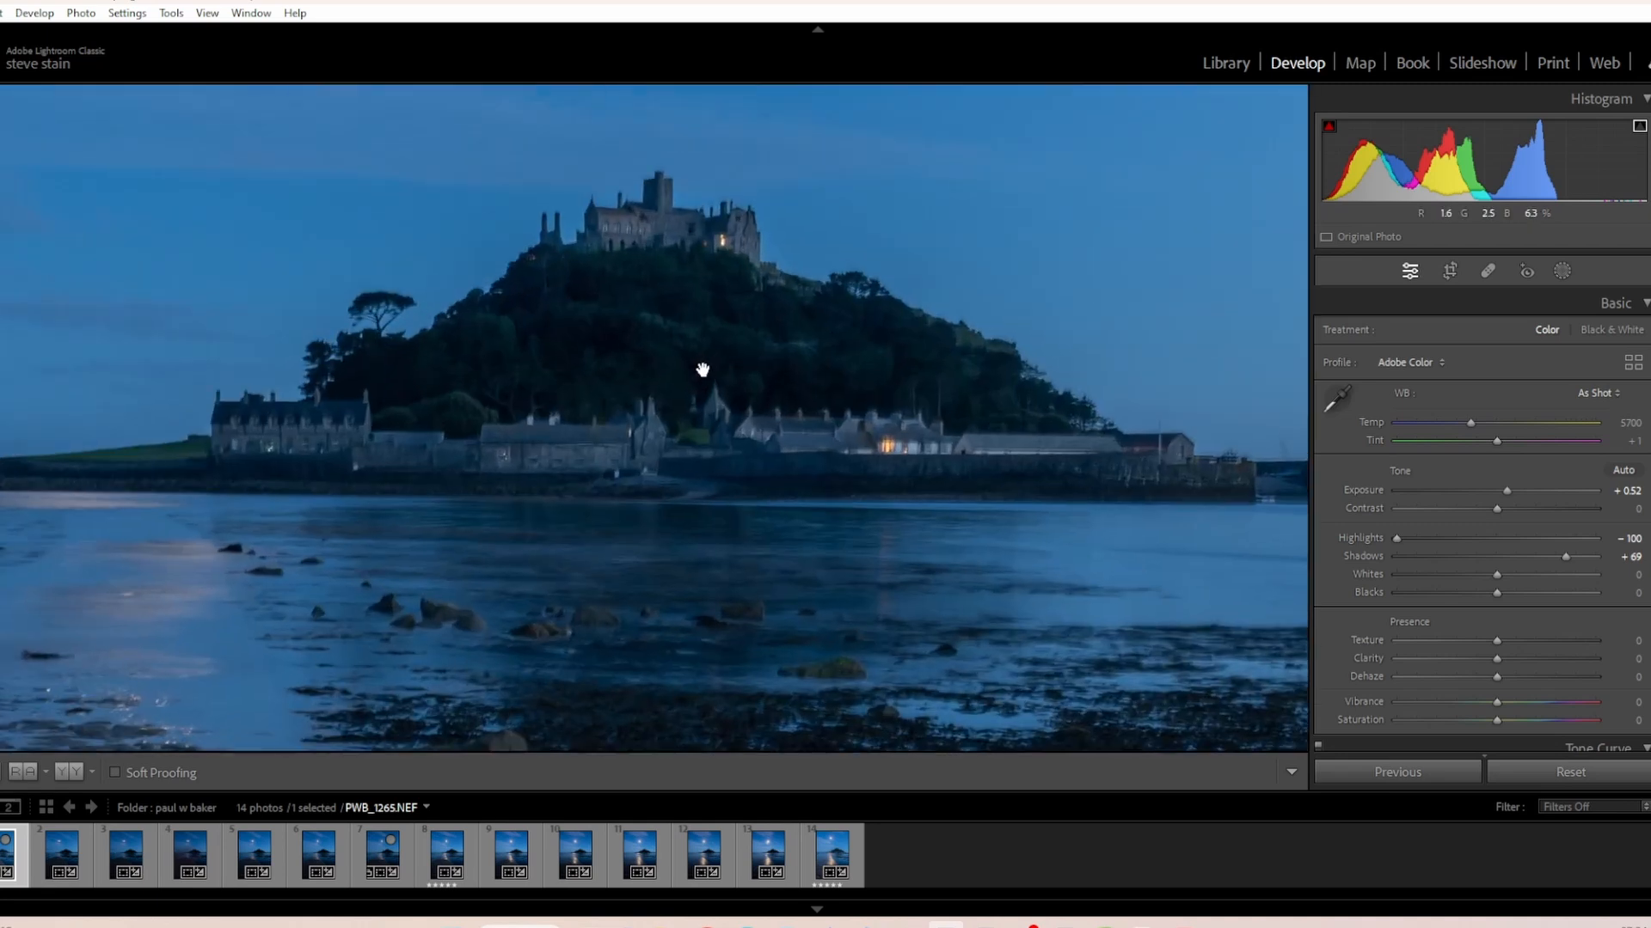
pyautogui.click(689, 368)
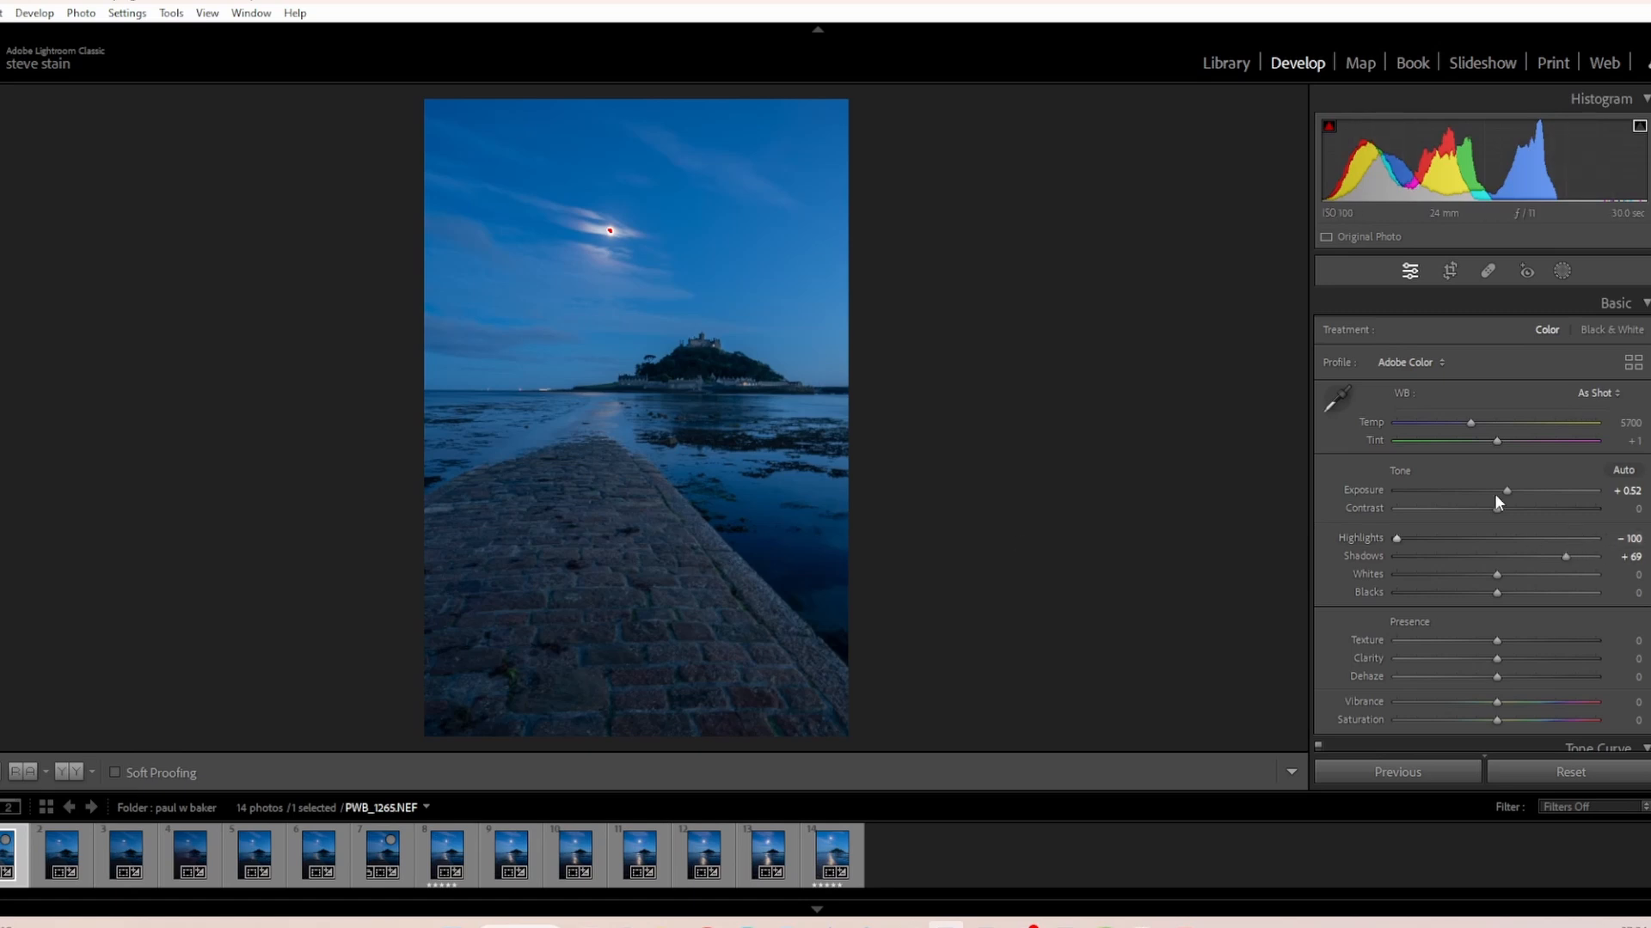
pyautogui.moveTo(1504, 490); pyautogui.dragTo(1510, 490)
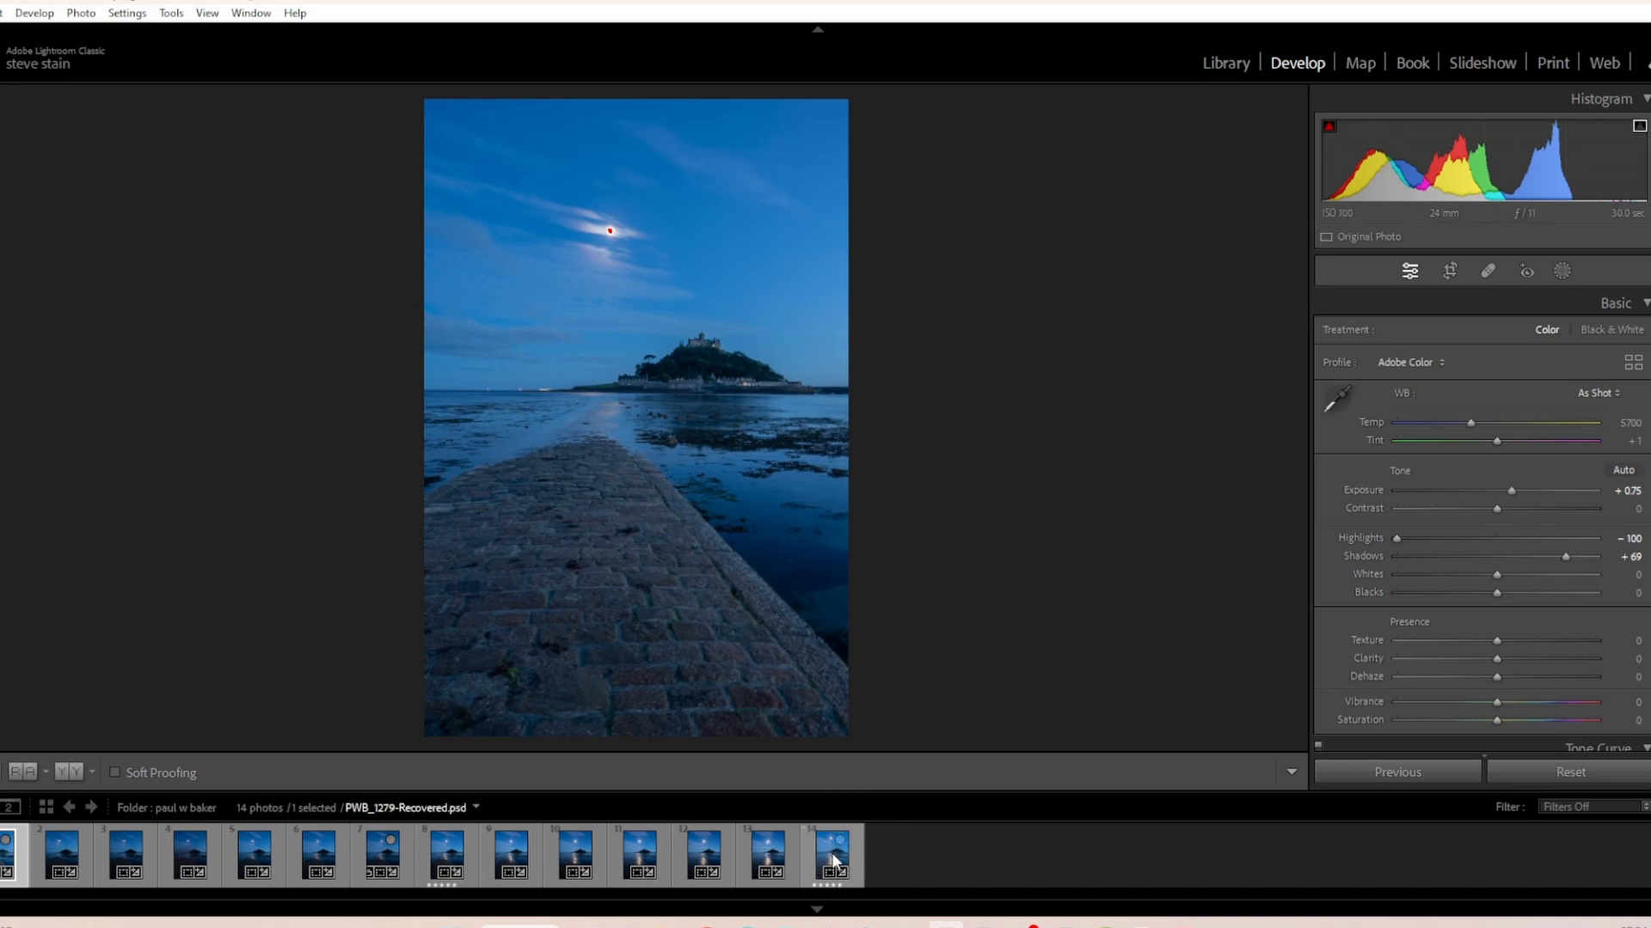
# Step: Select all 14 photos and synchronize every develop setting from PWB_1265.NEF across them
pyautogui.hotkey('ctrl', 'a')
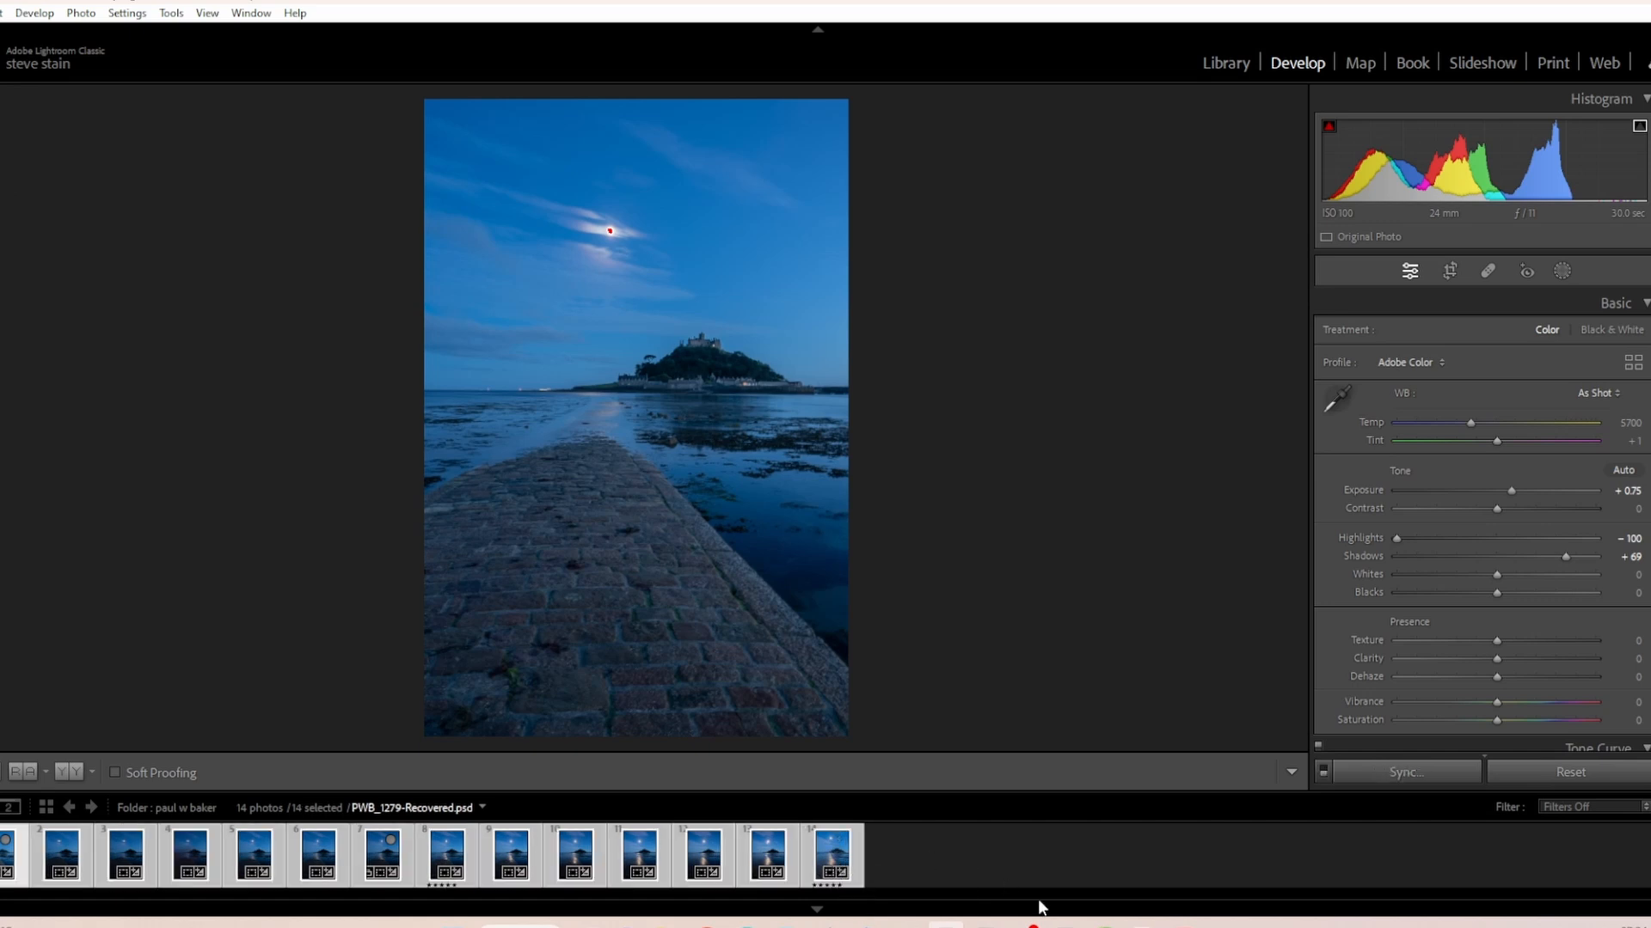
pyautogui.click(1426, 767)
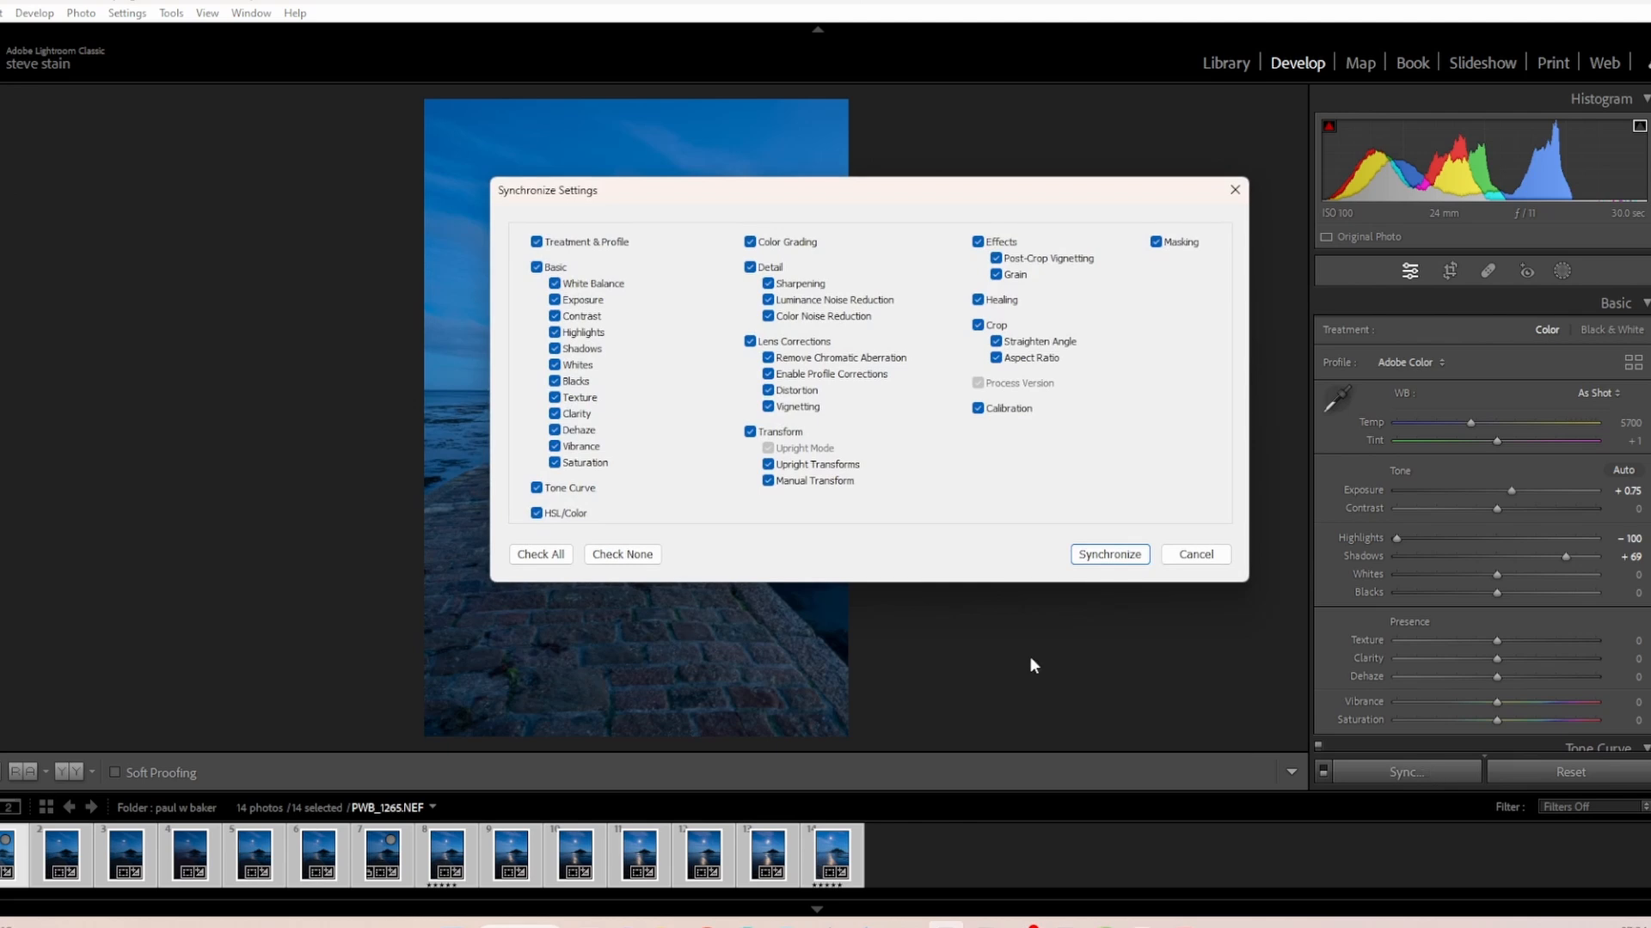
pyautogui.click(552, 564)
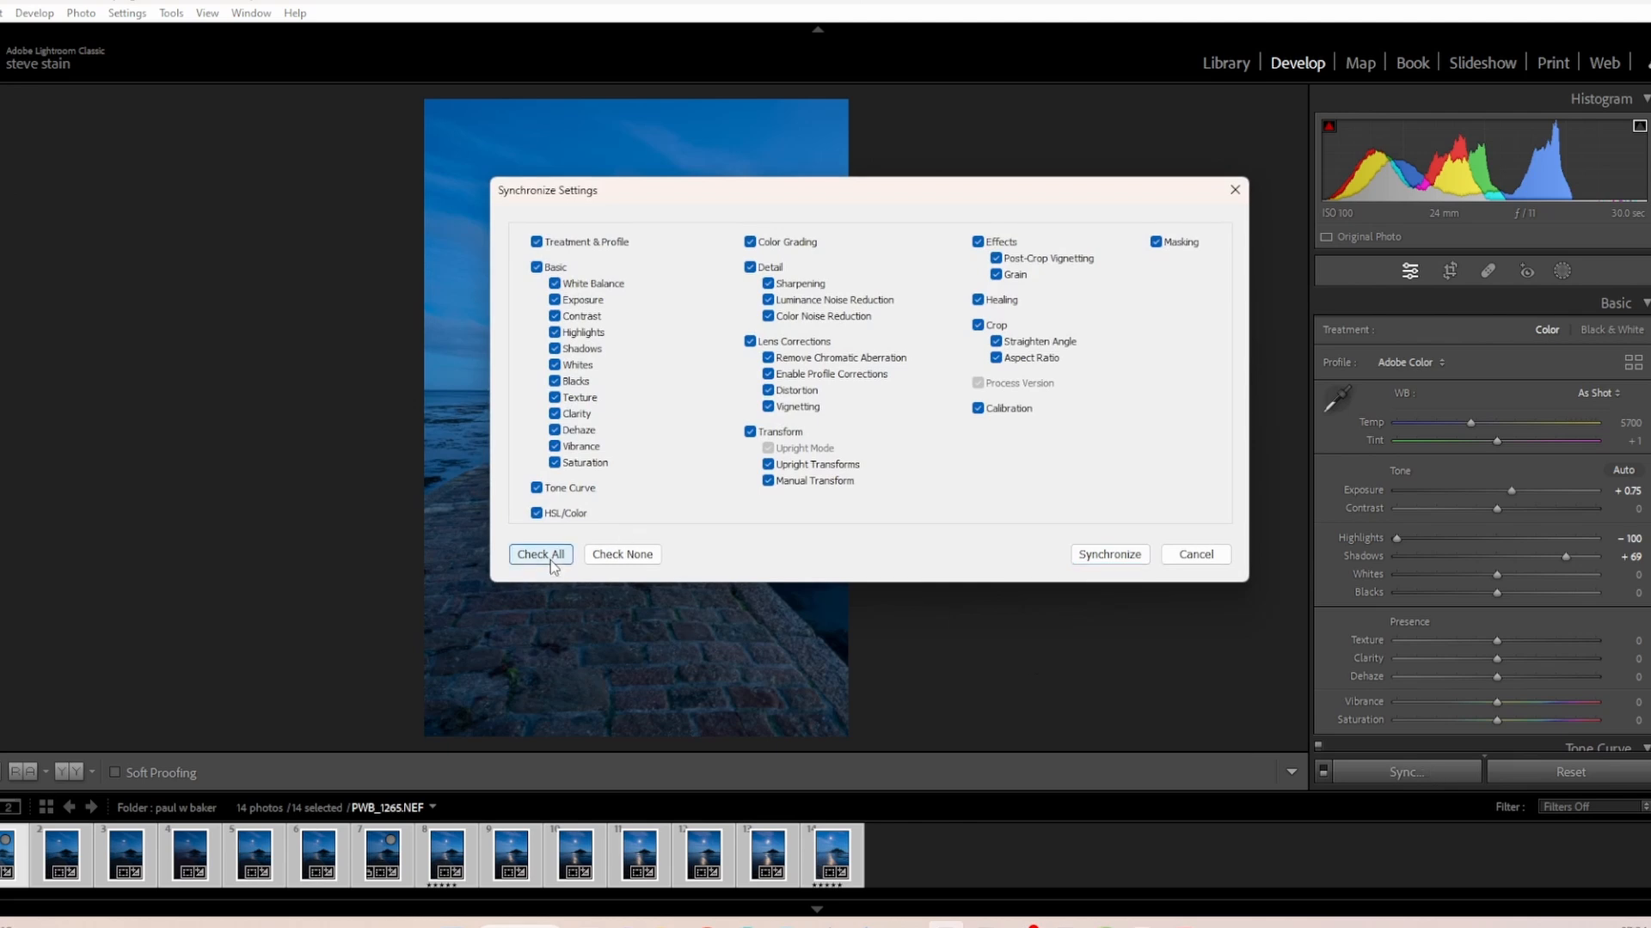
pyautogui.click(1108, 558)
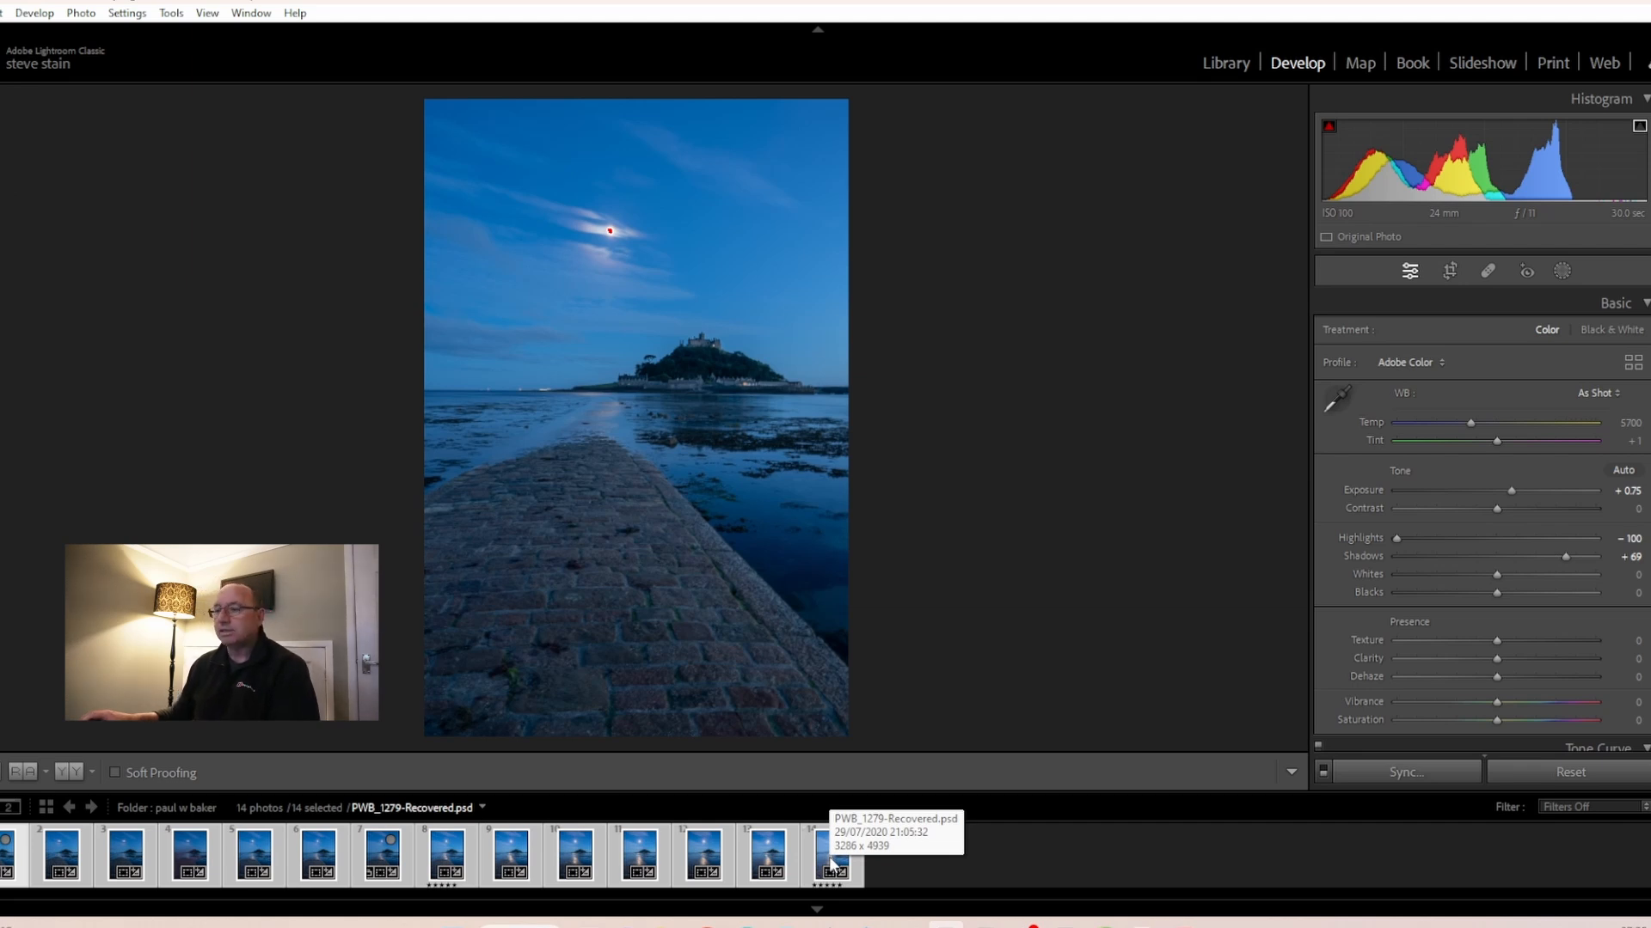
# Step: Open all the selected photos as layers of one document in Photoshop
pyautogui.rightClick(832, 864)
pyautogui.moveTo(928, 439)
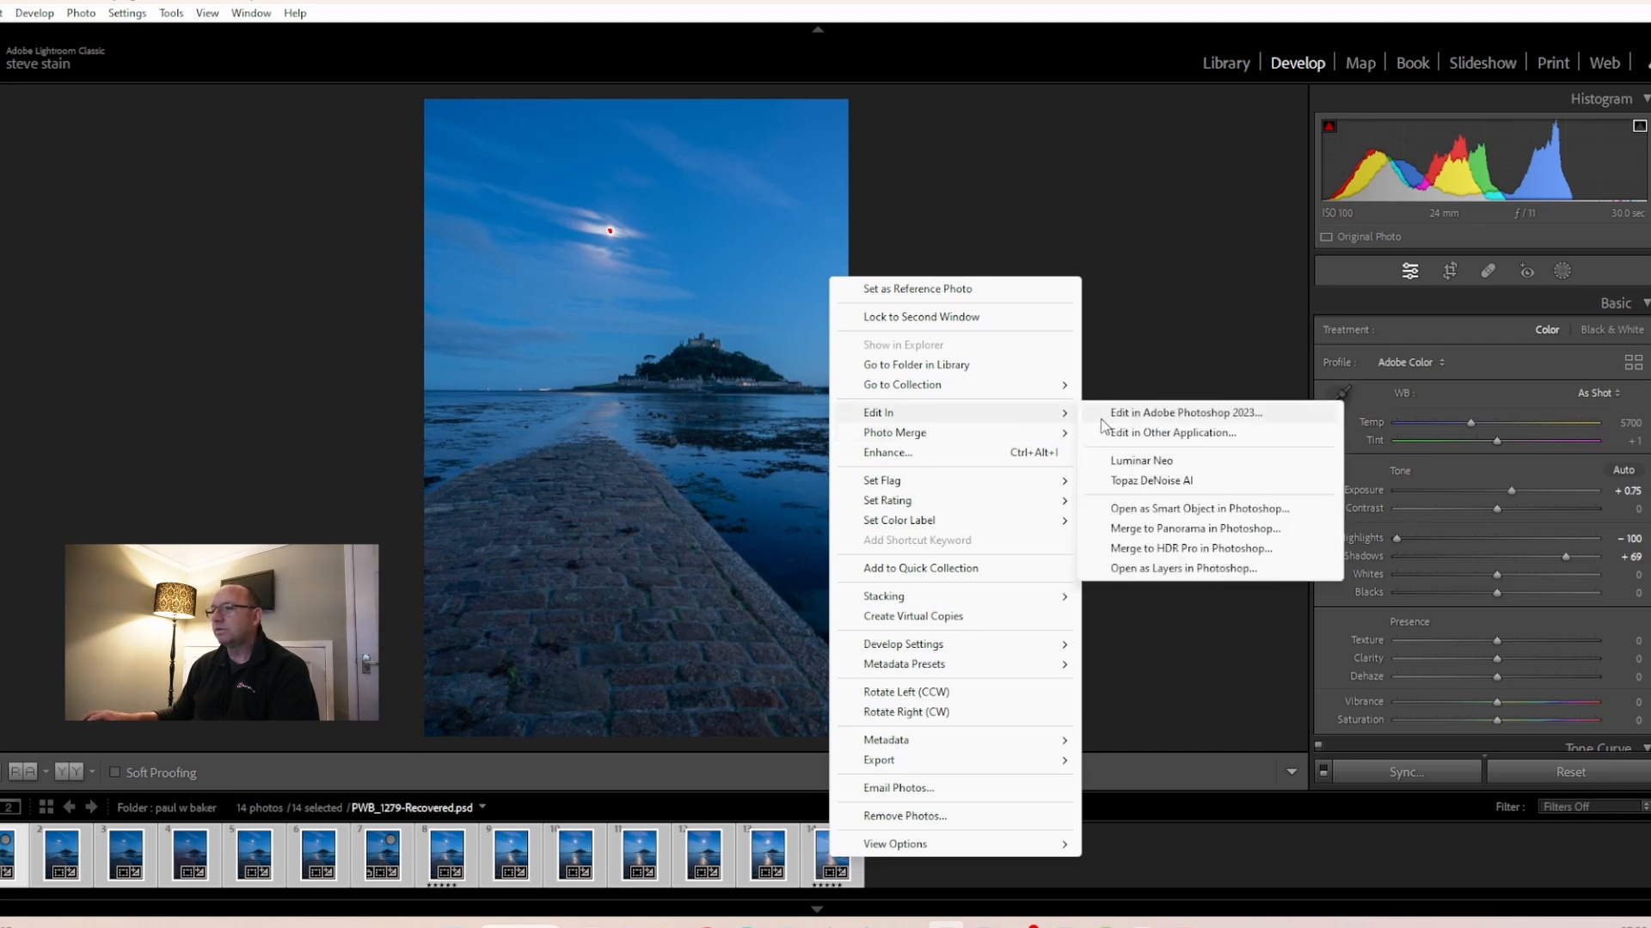
pyautogui.click(1165, 569)
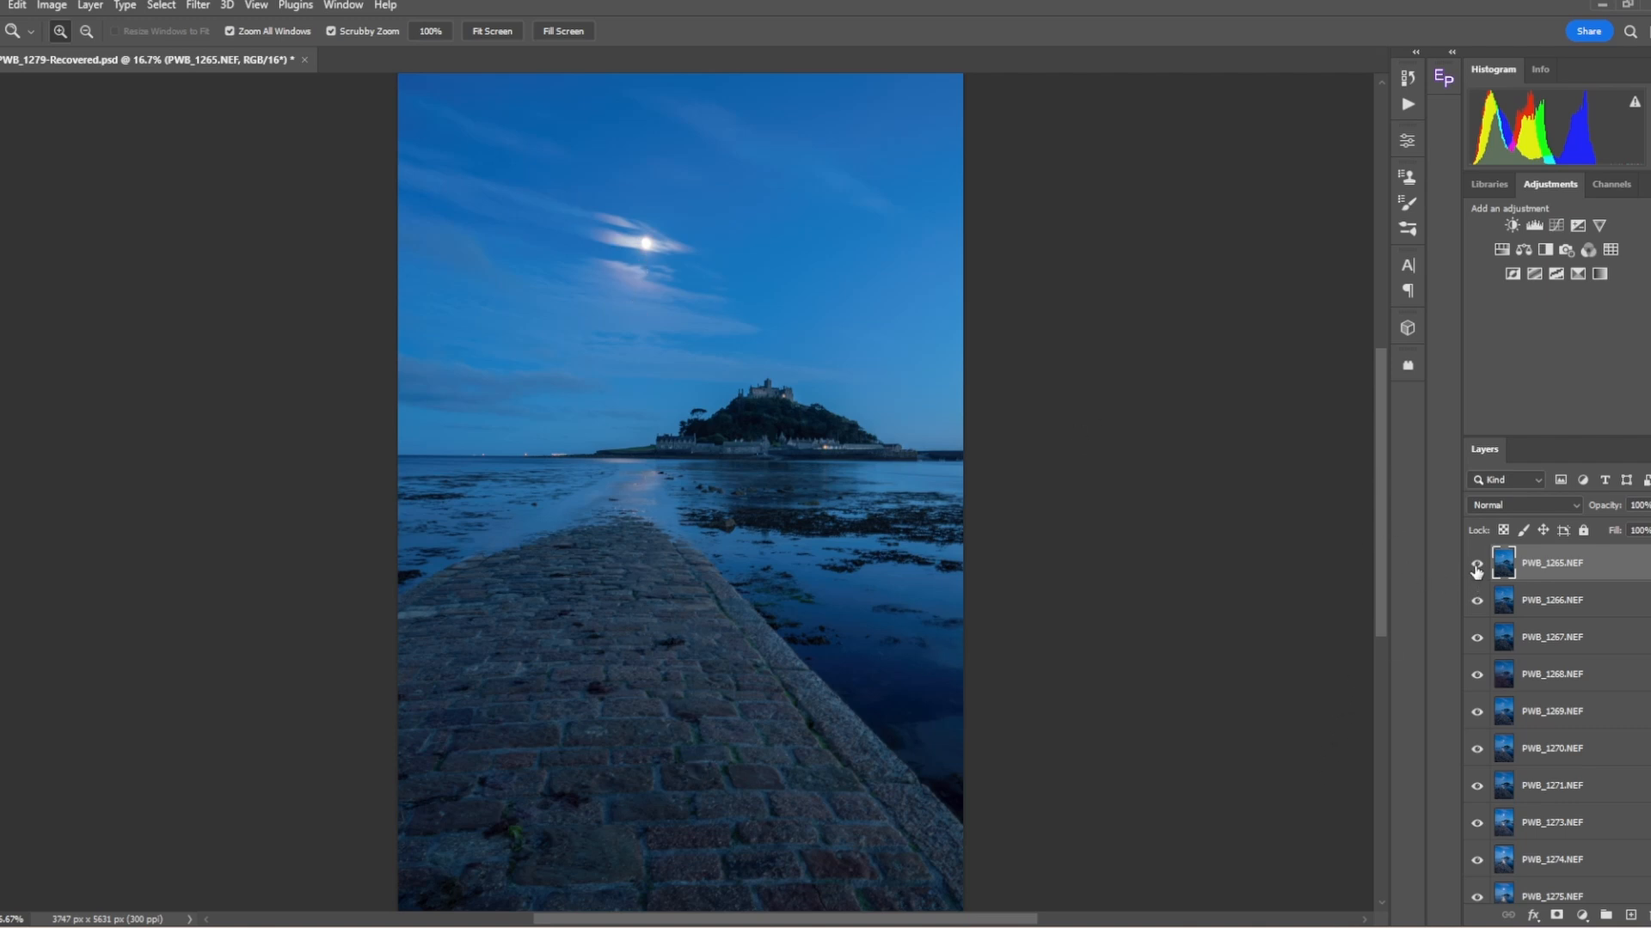
# Step: Check the frame offset using PWB_1265.NEF's visibility, then auto-align all layers down to PWB_1279-Recovered.psd
pyautogui.click(1477, 567)
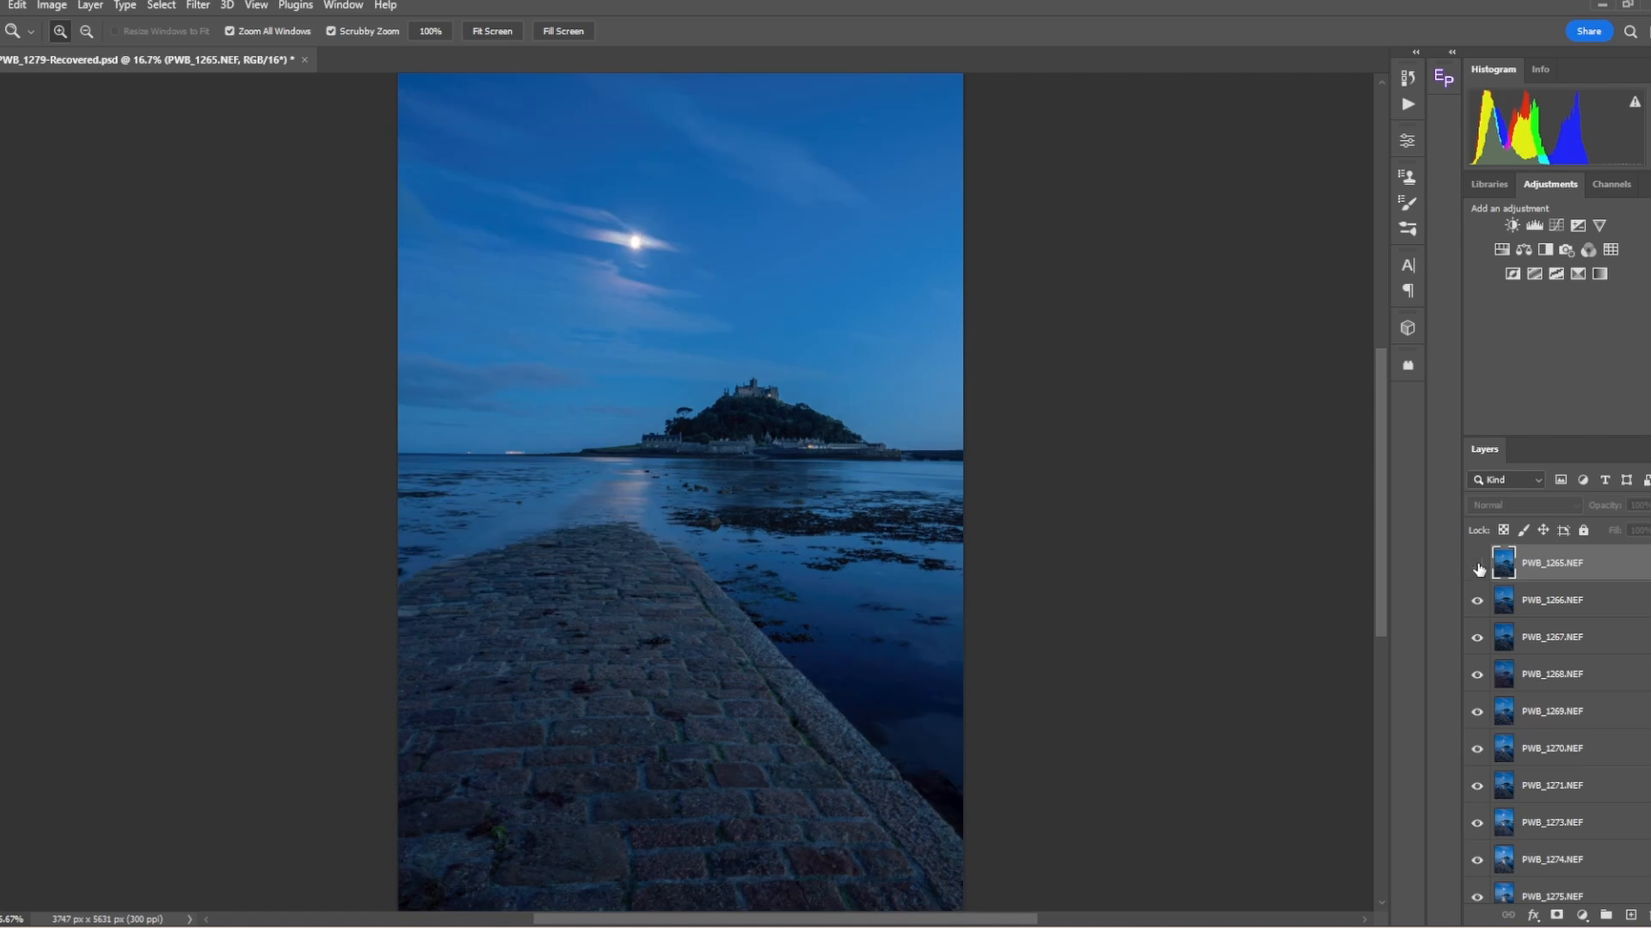
pyautogui.click(1477, 568)
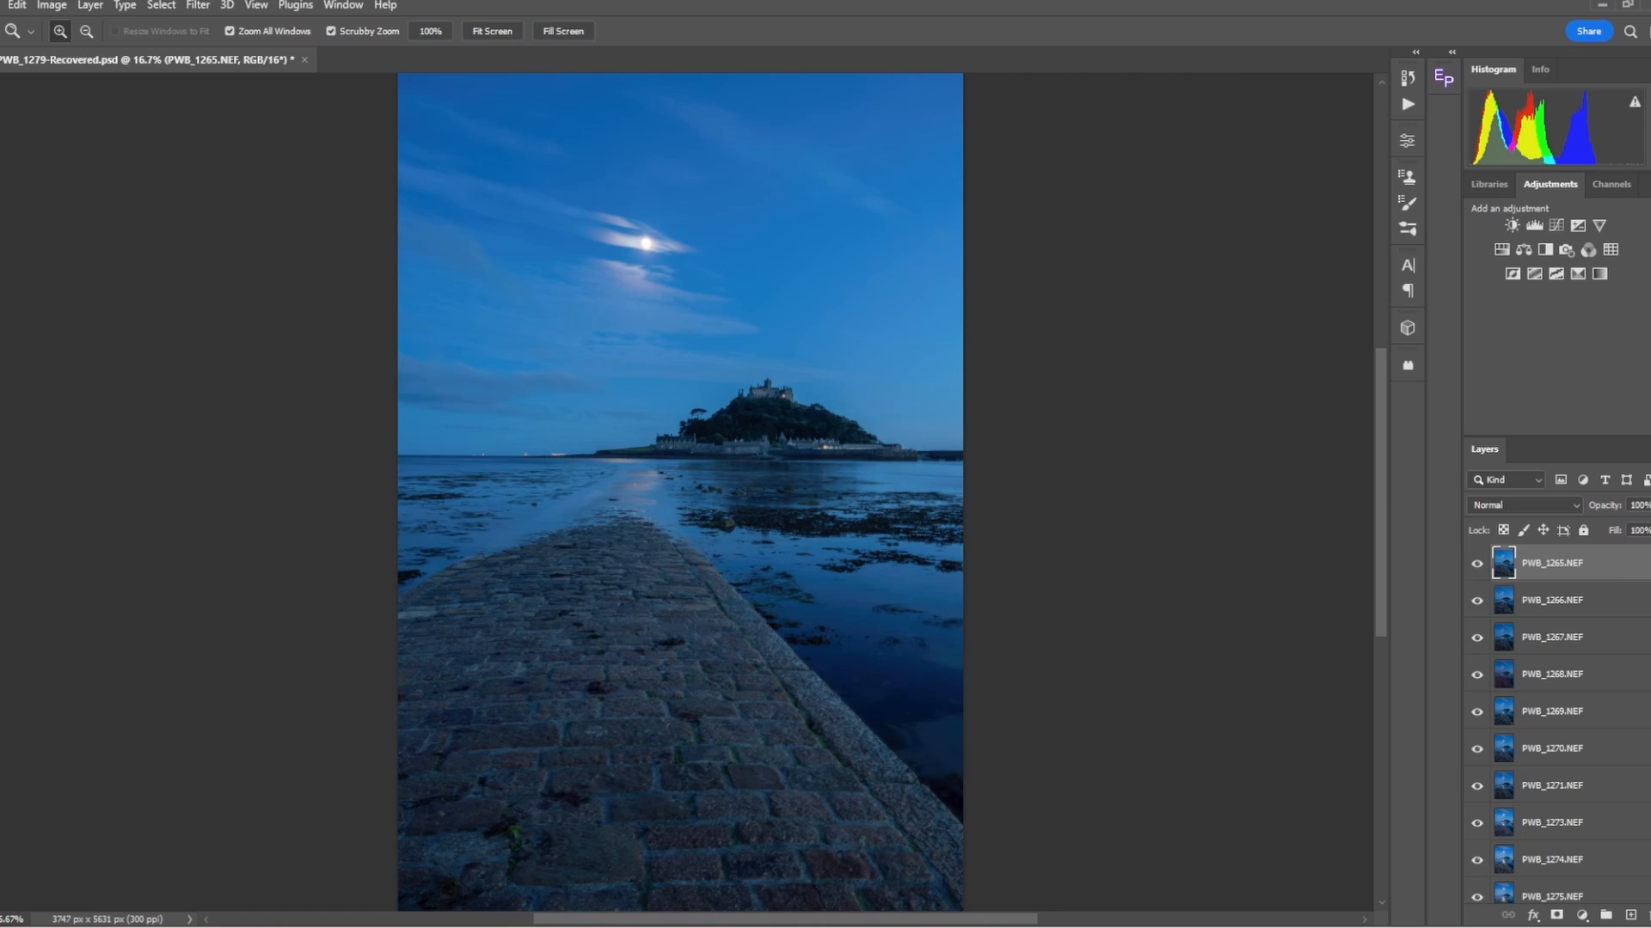
pyautogui.scroll(-3, 1556, 726)
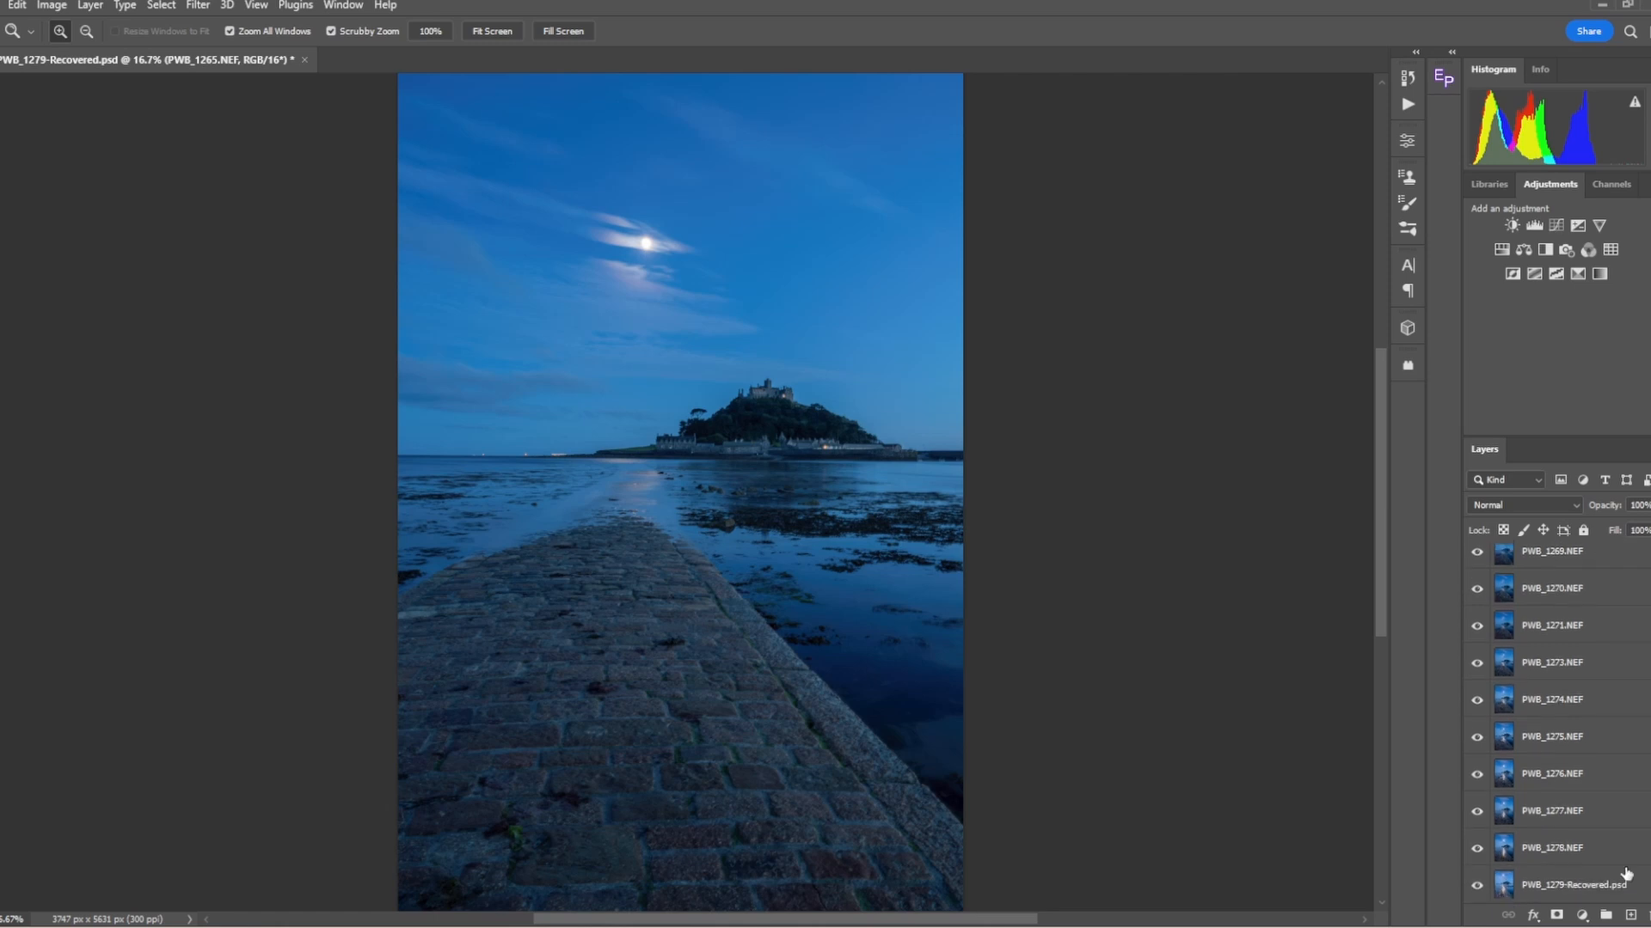
pyautogui.keyDown('shift'); pyautogui.click(1593, 890); pyautogui.keyUp('shift')
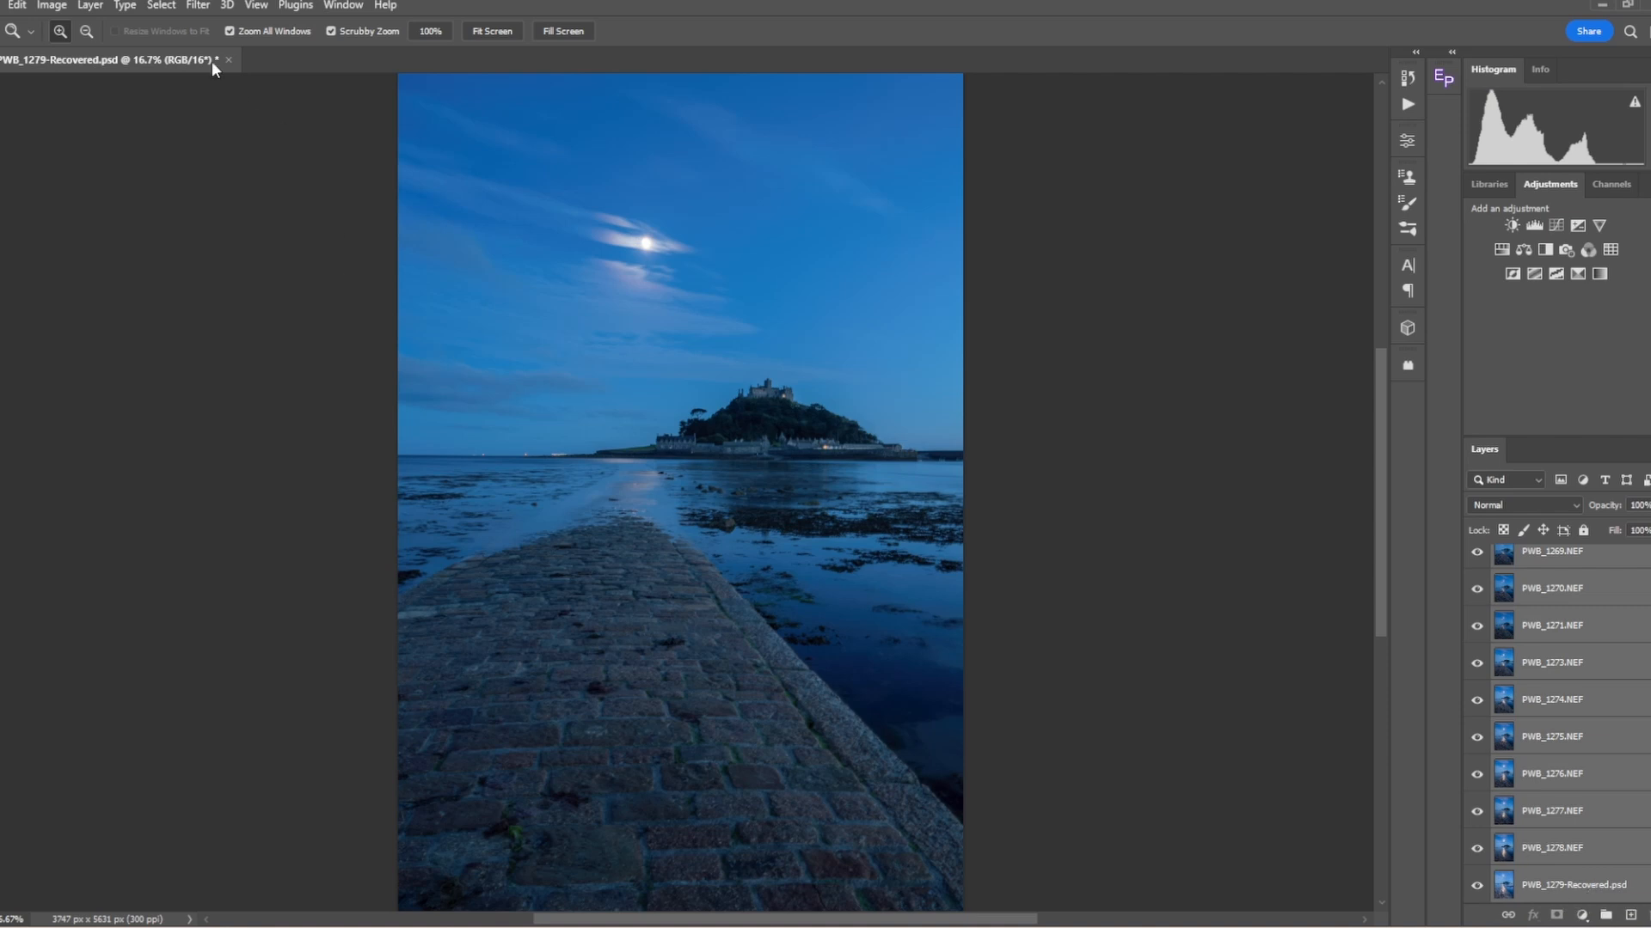
pyautogui.click(16, 7)
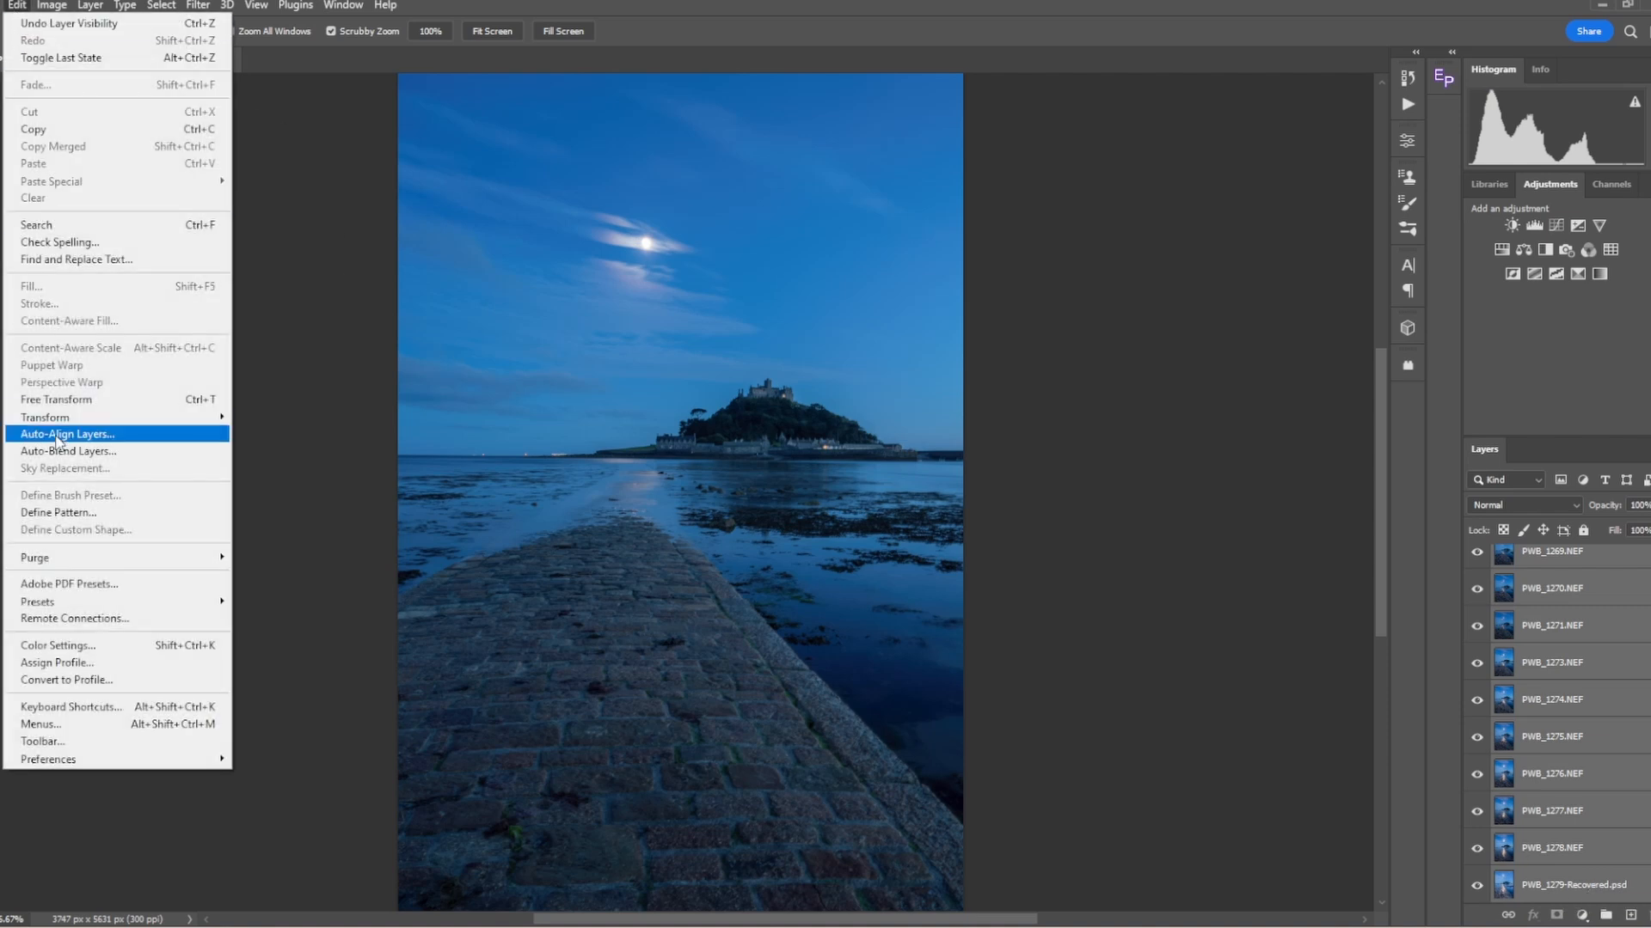
pyautogui.click(53, 439)
pyautogui.click(1013, 190)
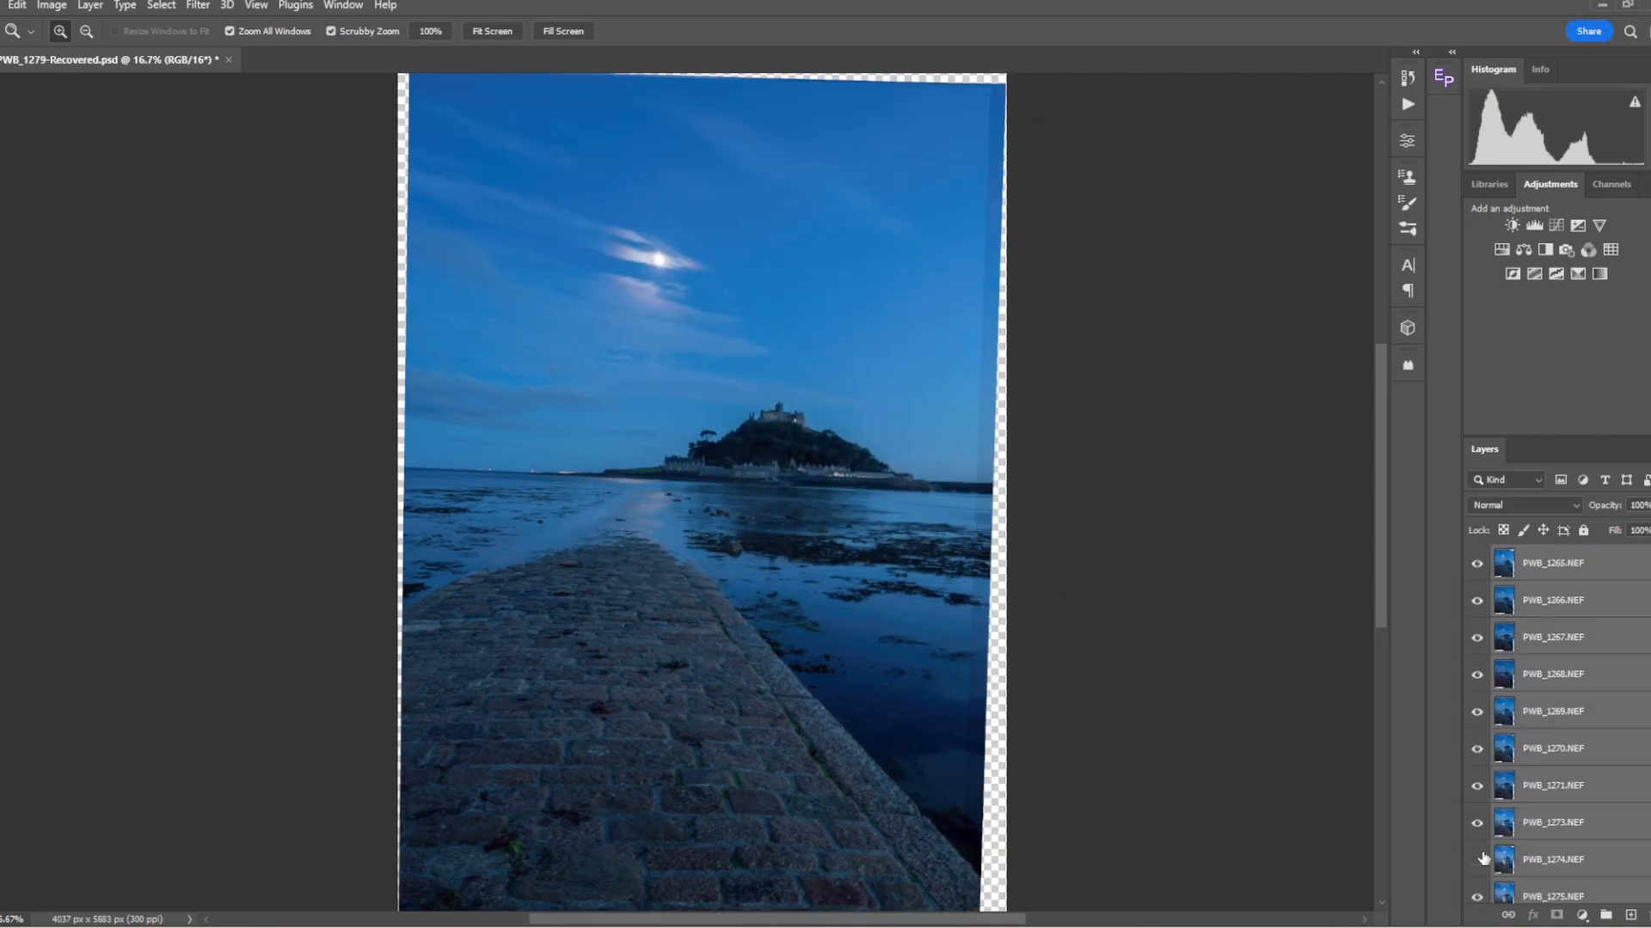
# Step: Check the layer alignment by comparing the image with the PWB_1265.NEF layer hidden and shown
pyautogui.scroll(-3, 1556, 724)
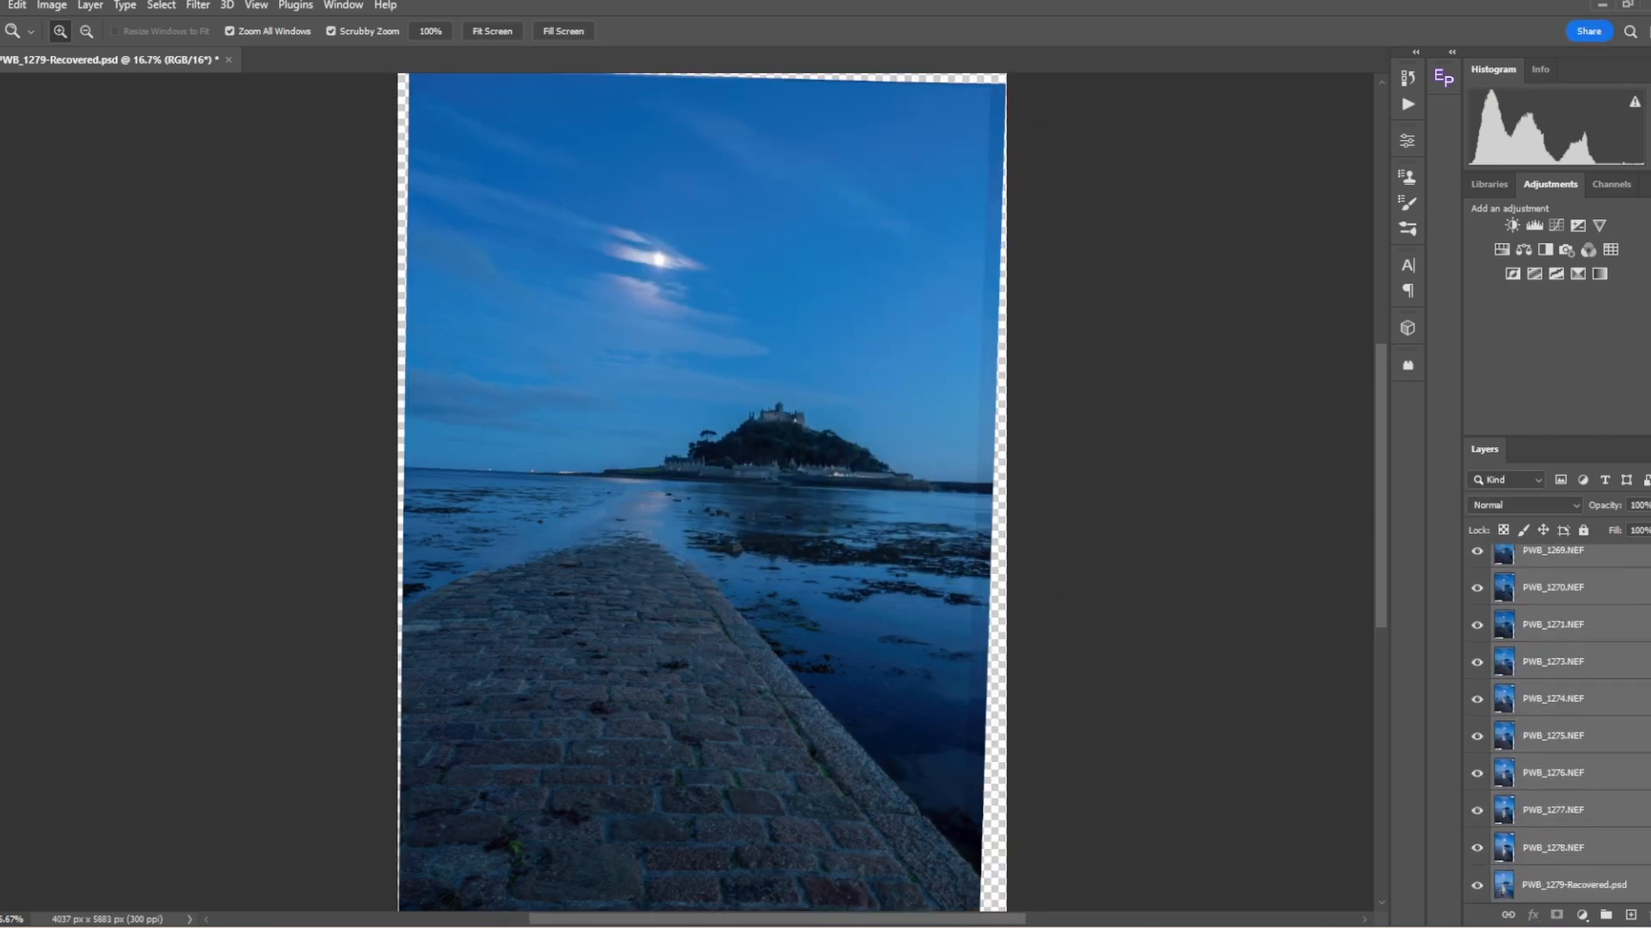
pyautogui.scroll(3, 1557, 723)
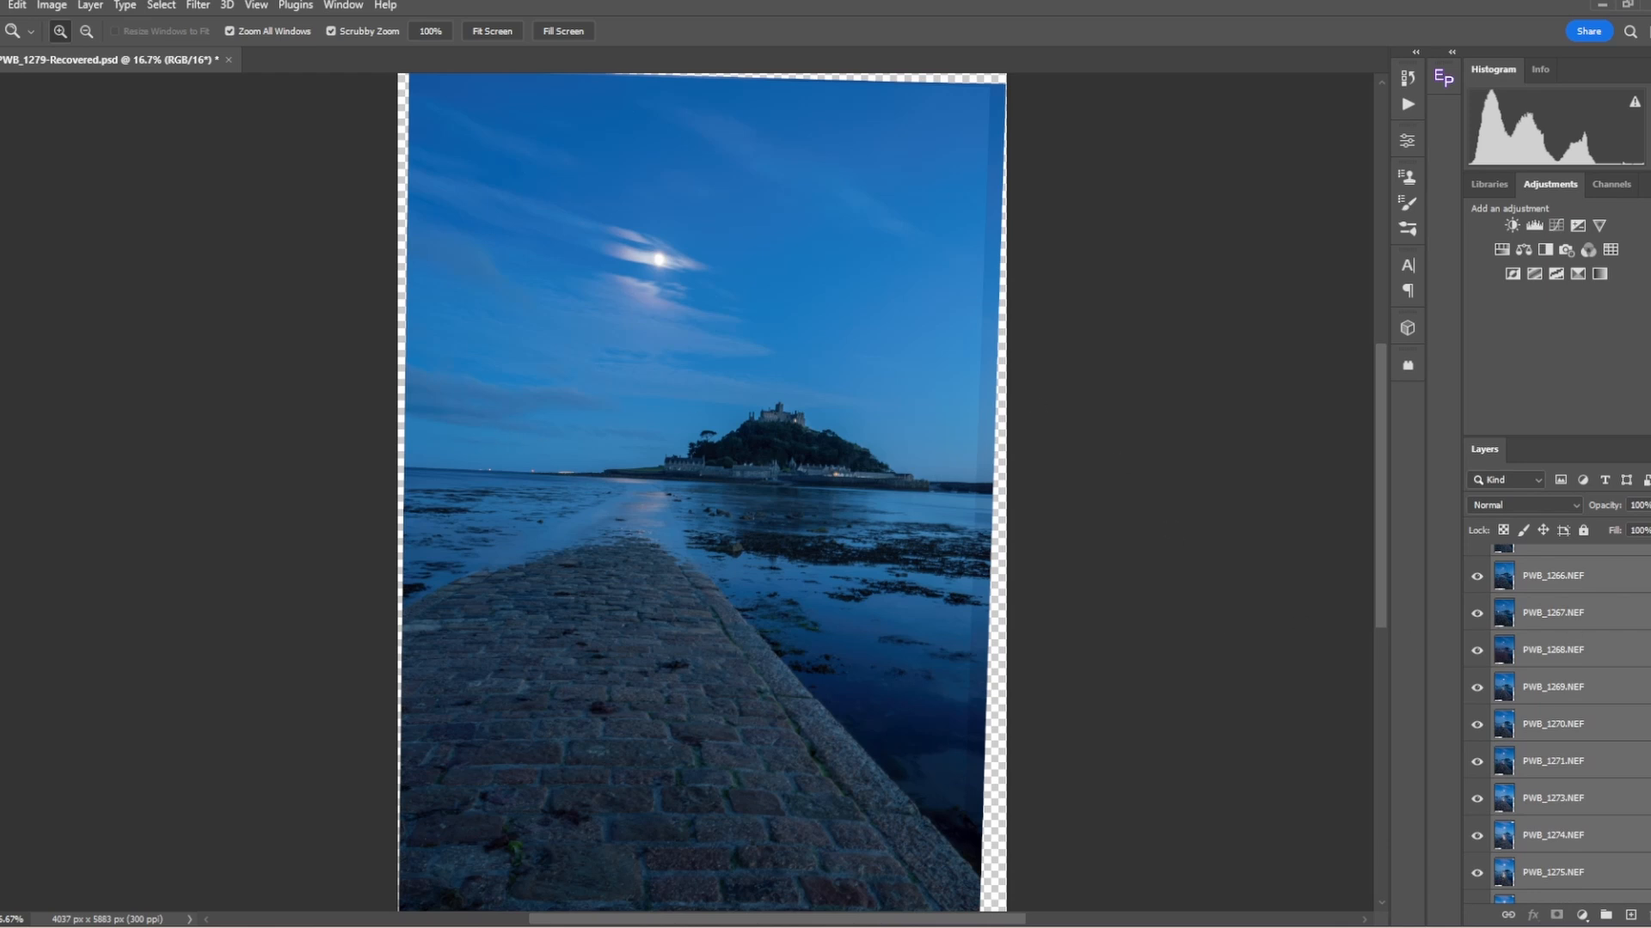
pyautogui.scroll(1, 1513, 601)
pyautogui.click(1478, 566)
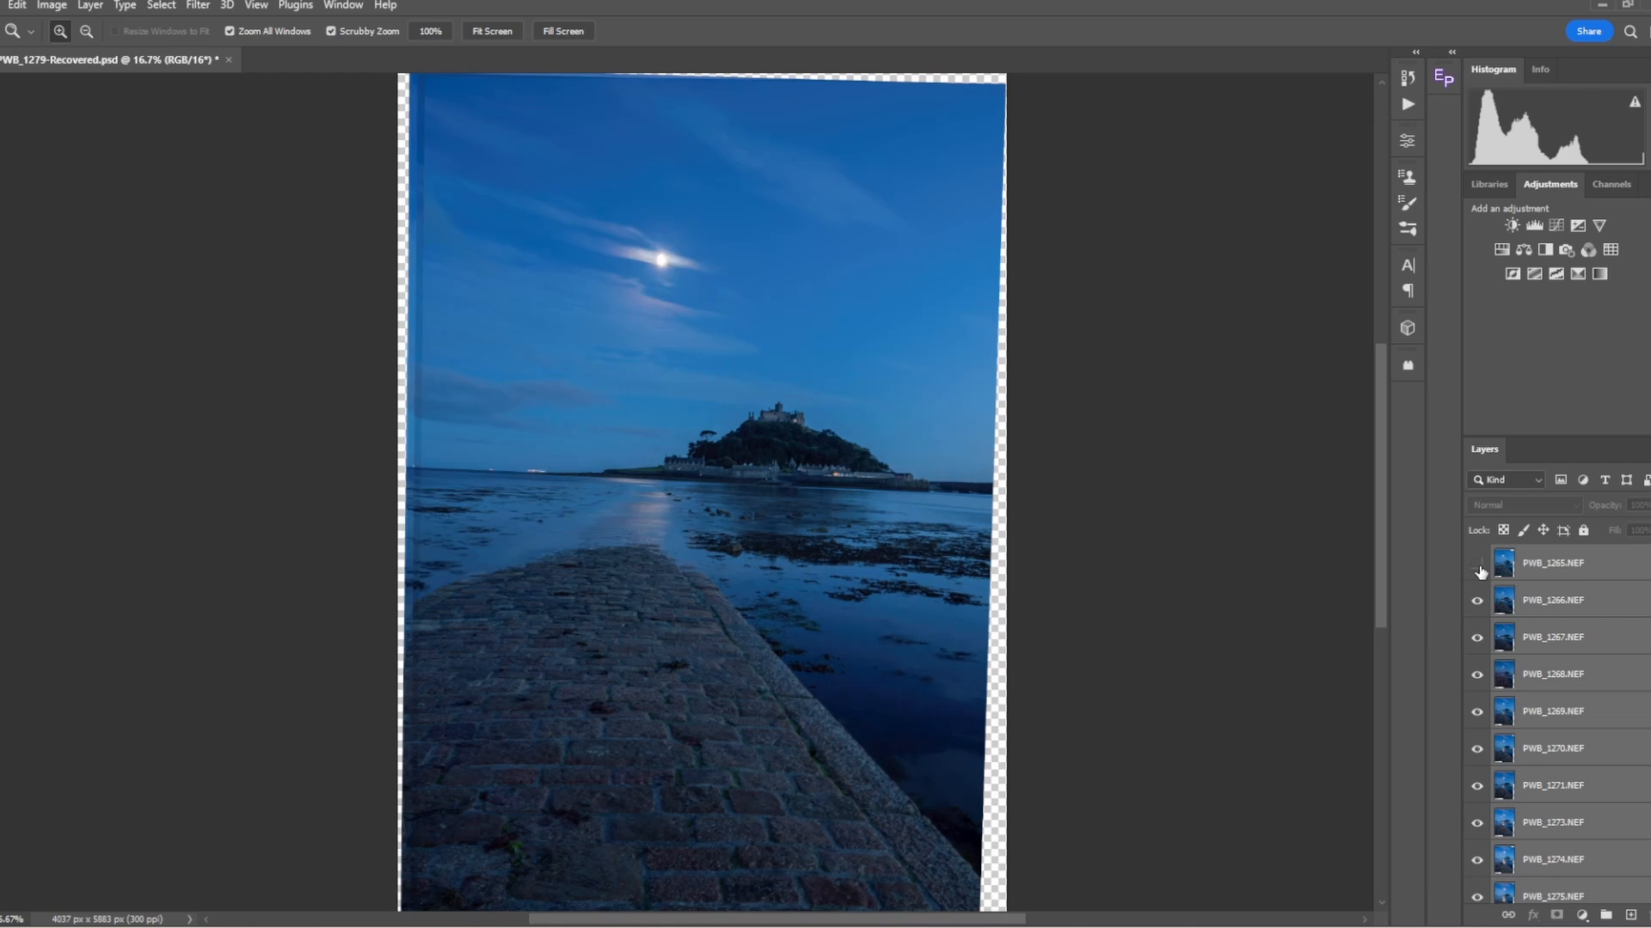
pyautogui.click(1478, 566)
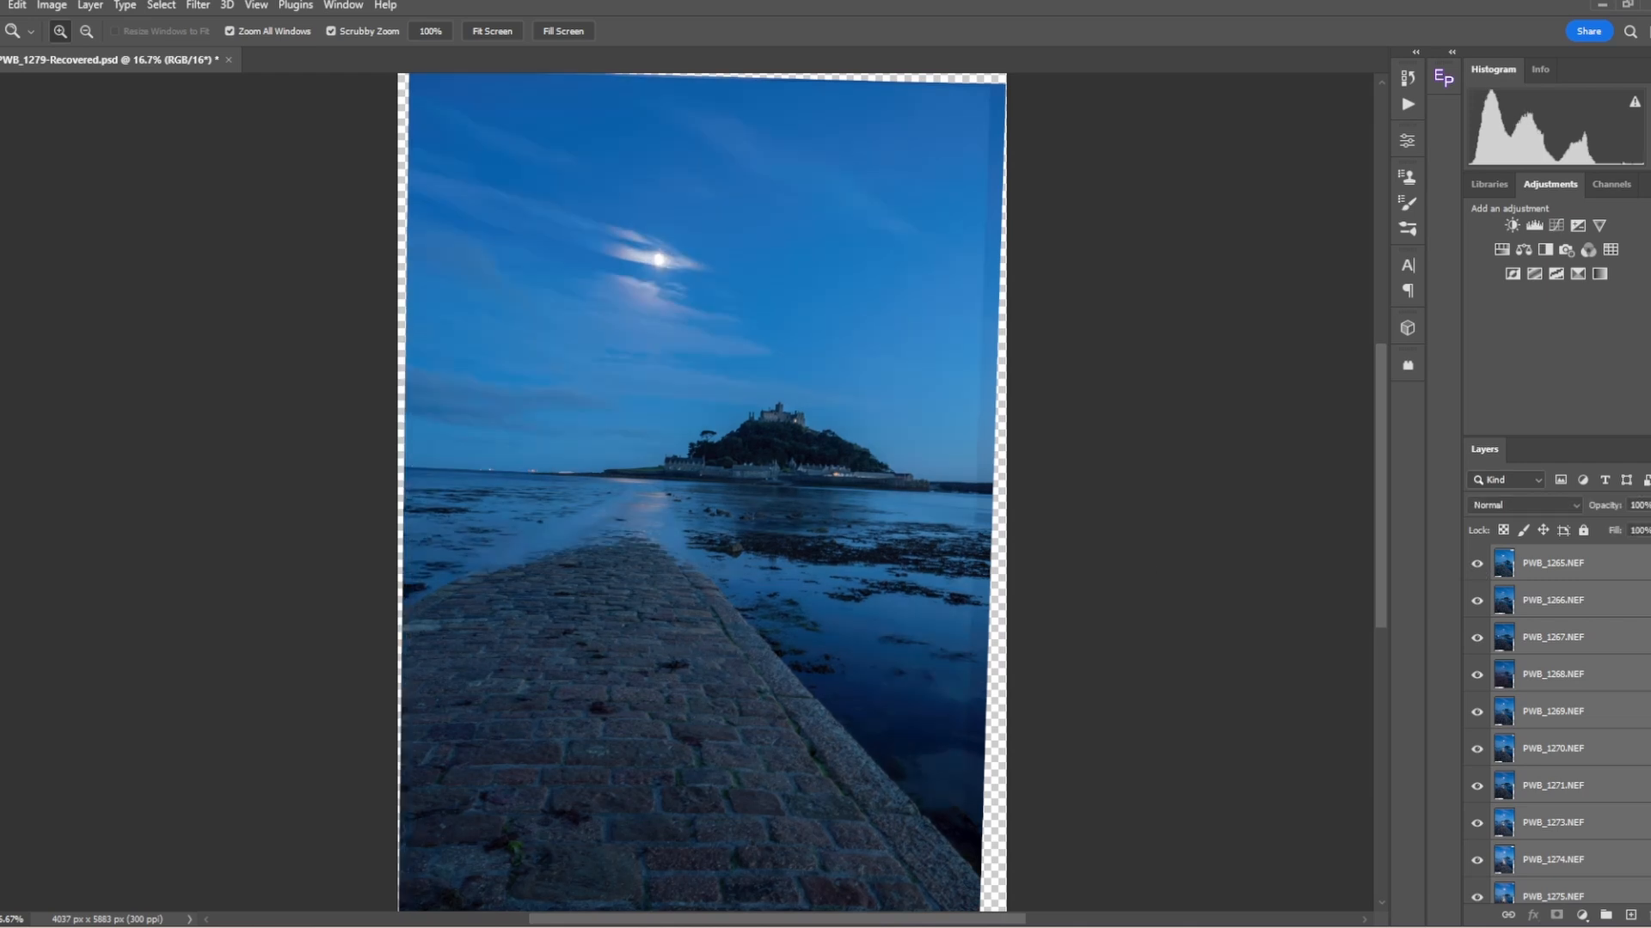
# Step: Crop the image at a 5:7 ratio to exclude the transparent edges, rotating it about 2° to level the horizon
pyautogui.press('c')
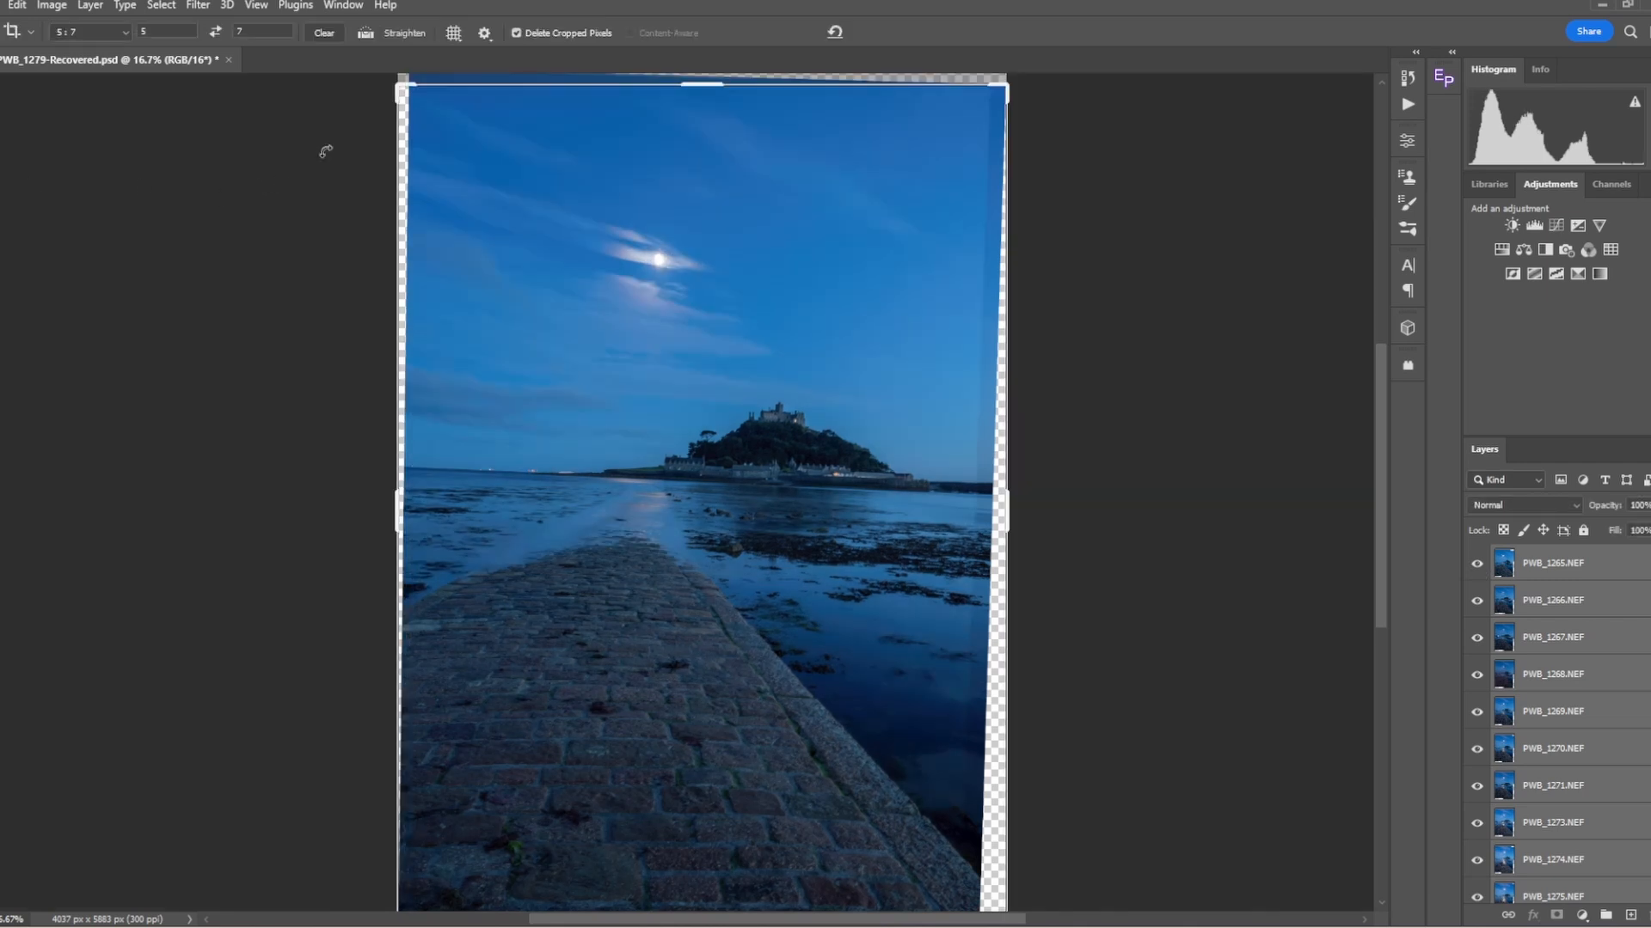
pyautogui.moveTo(401, 88); pyautogui.dragTo(416, 104)
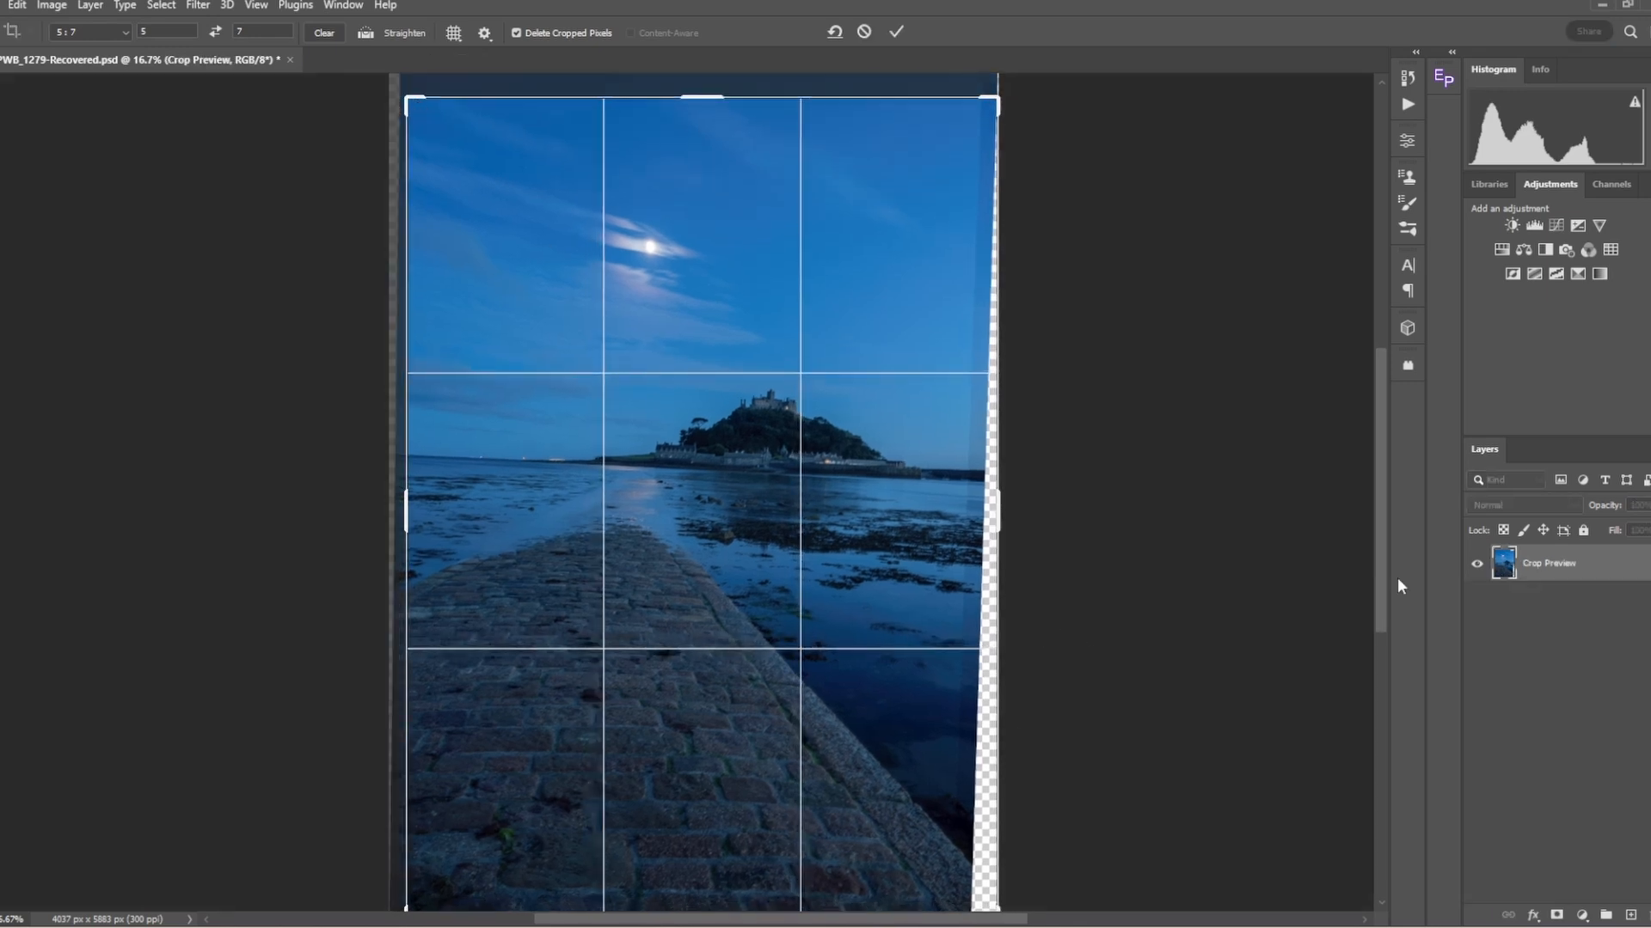
pyautogui.moveTo(1381, 591); pyautogui.dragTo(1381, 645)
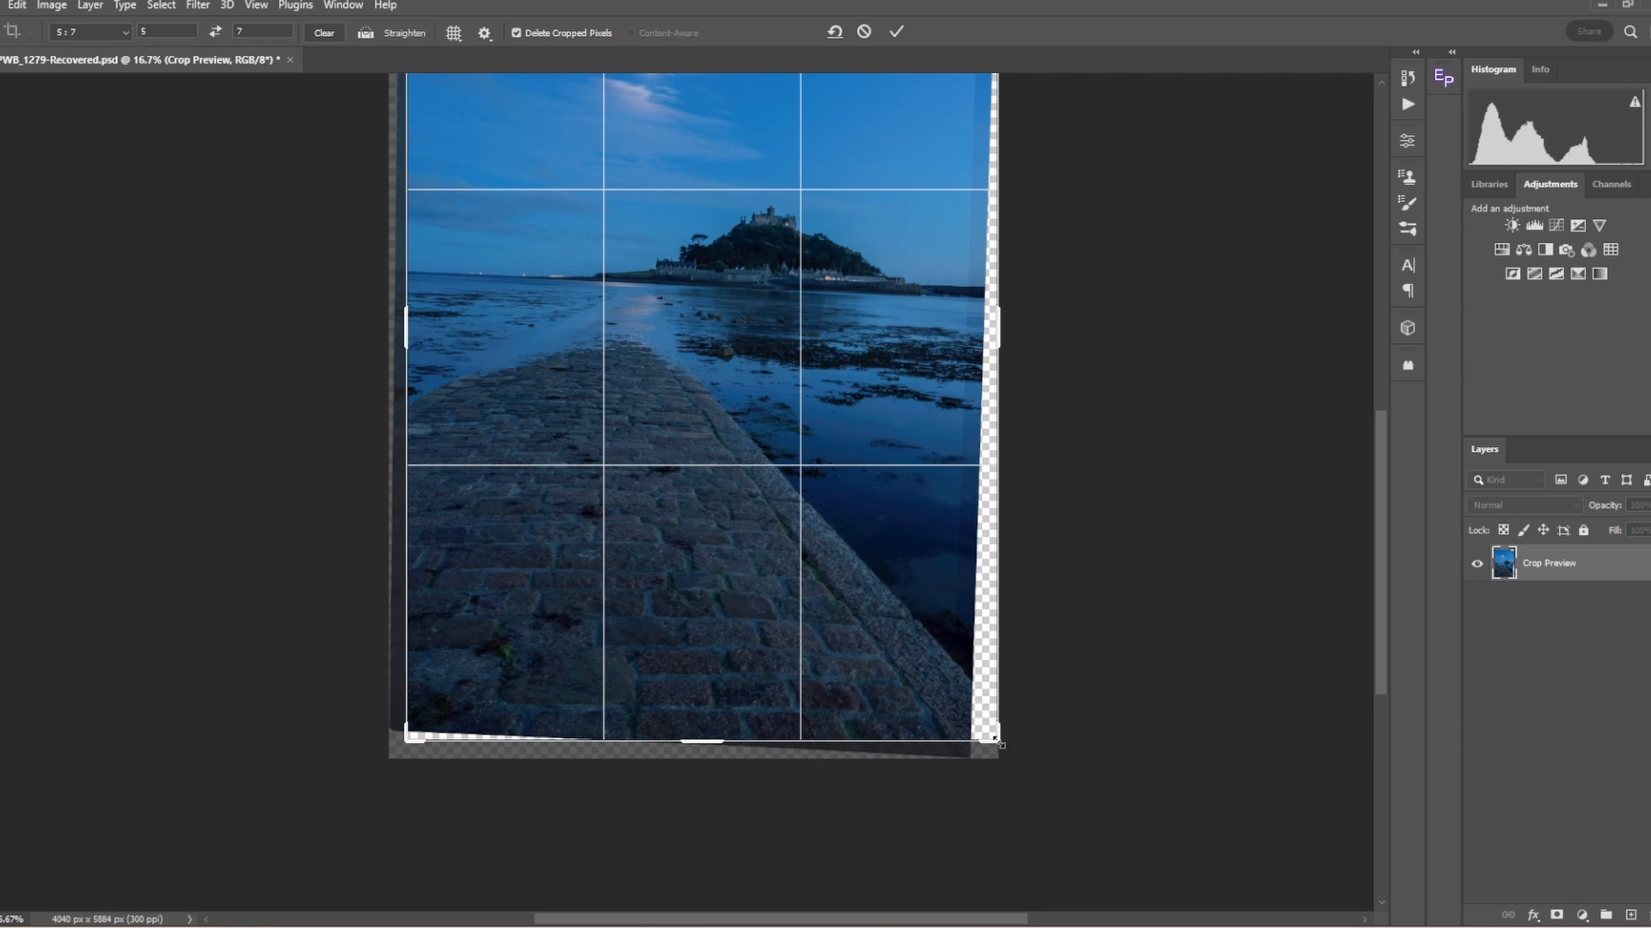
pyautogui.moveTo(993, 737); pyautogui.dragTo(981, 713)
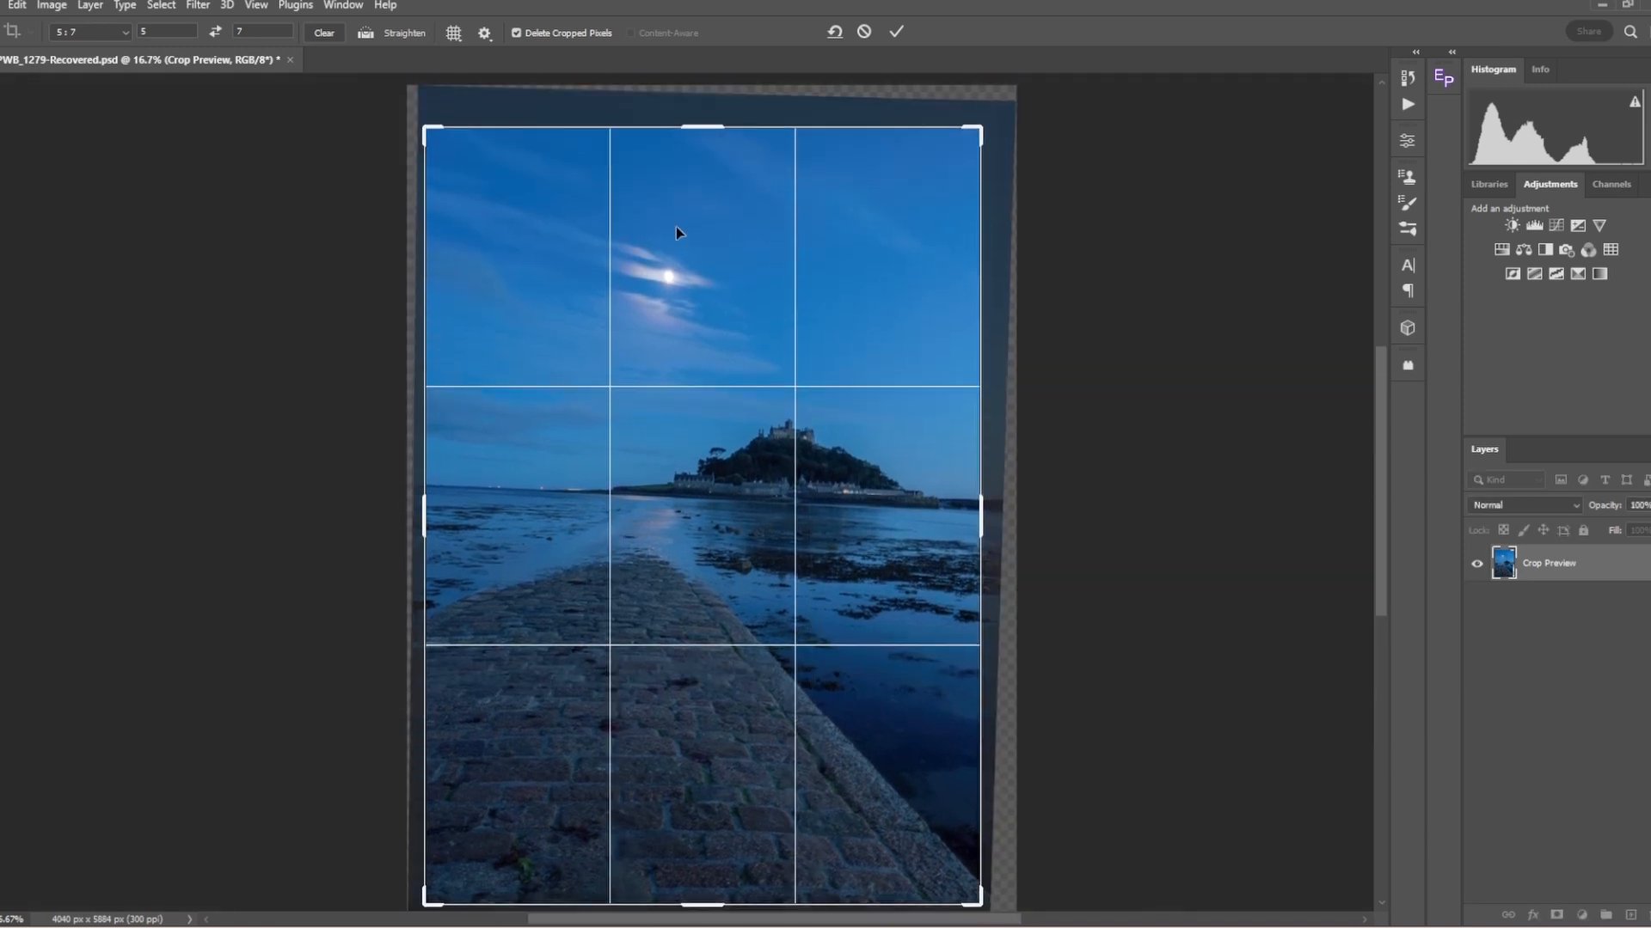
pyautogui.moveTo(422, 116); pyautogui.dragTo(393, 115)
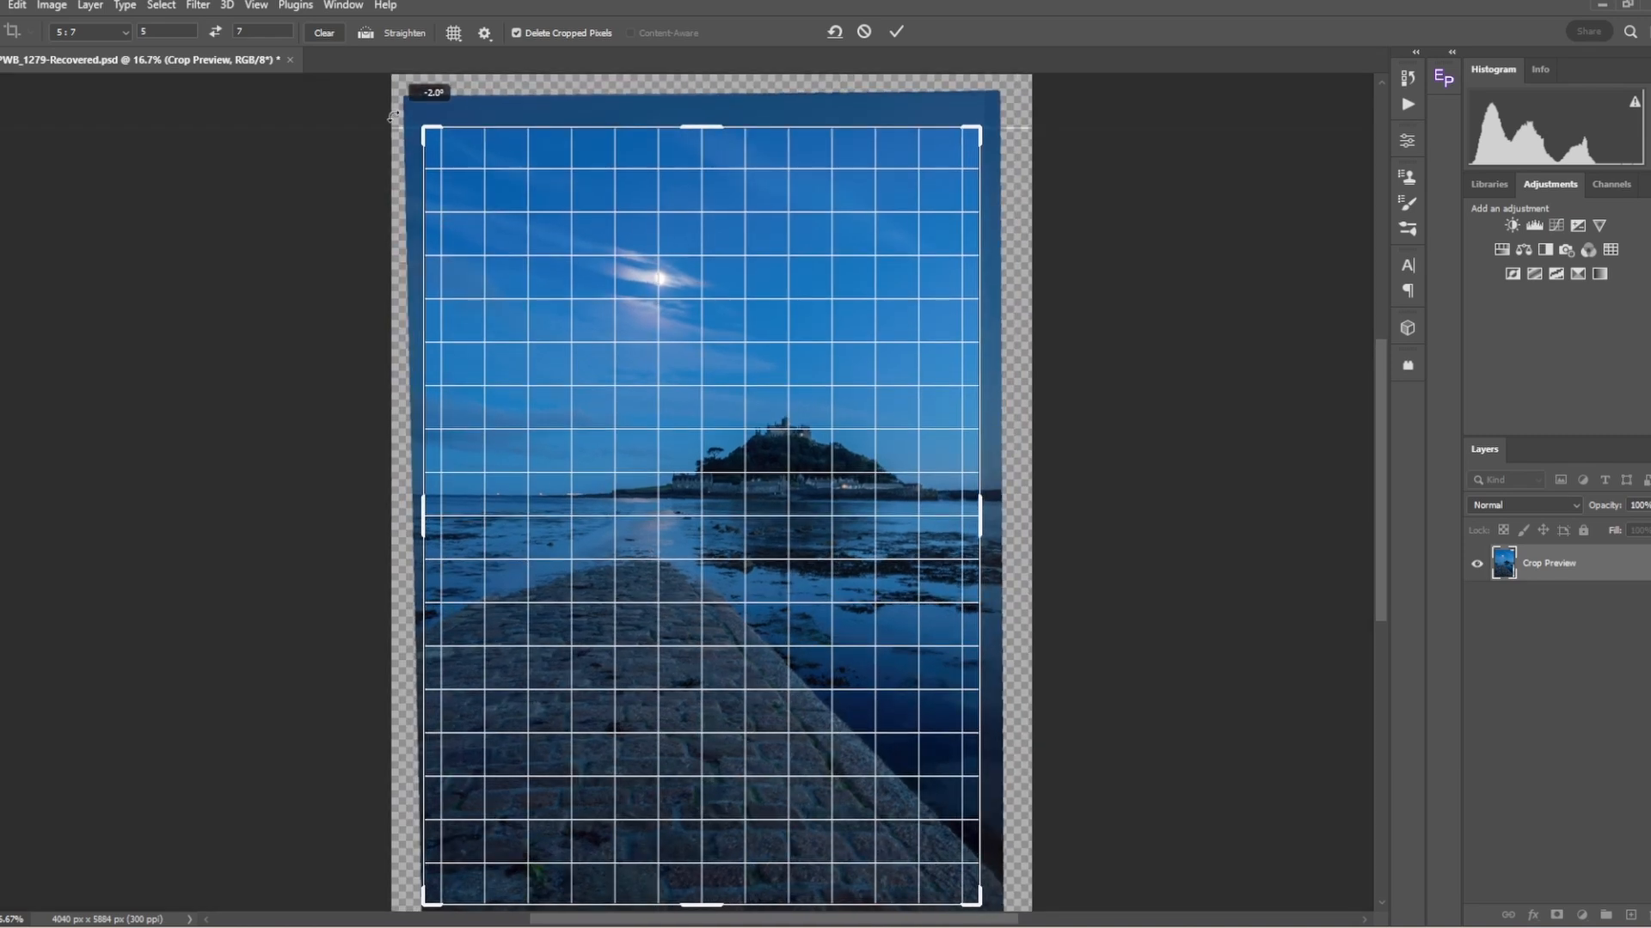
pyautogui.moveTo(393, 115); pyautogui.dragTo(392, 115)
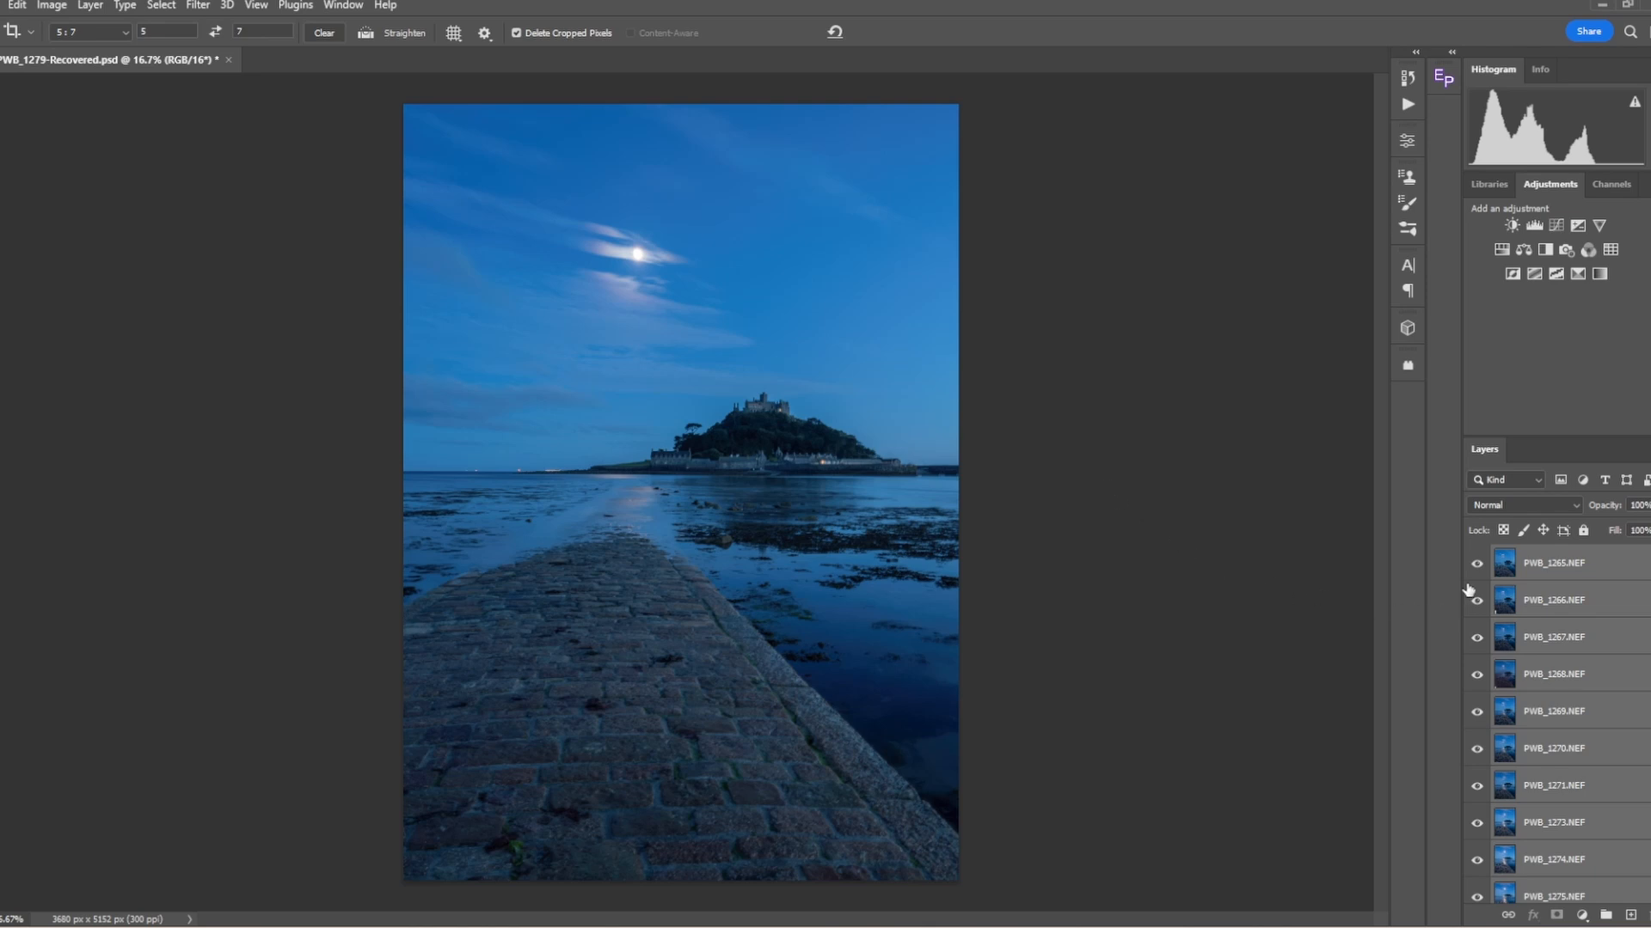
# Step: Hide the layers PWB_1265.NEF through PWB_1269.NEF one by one to review the frames beneath
pyautogui.click(1479, 565)
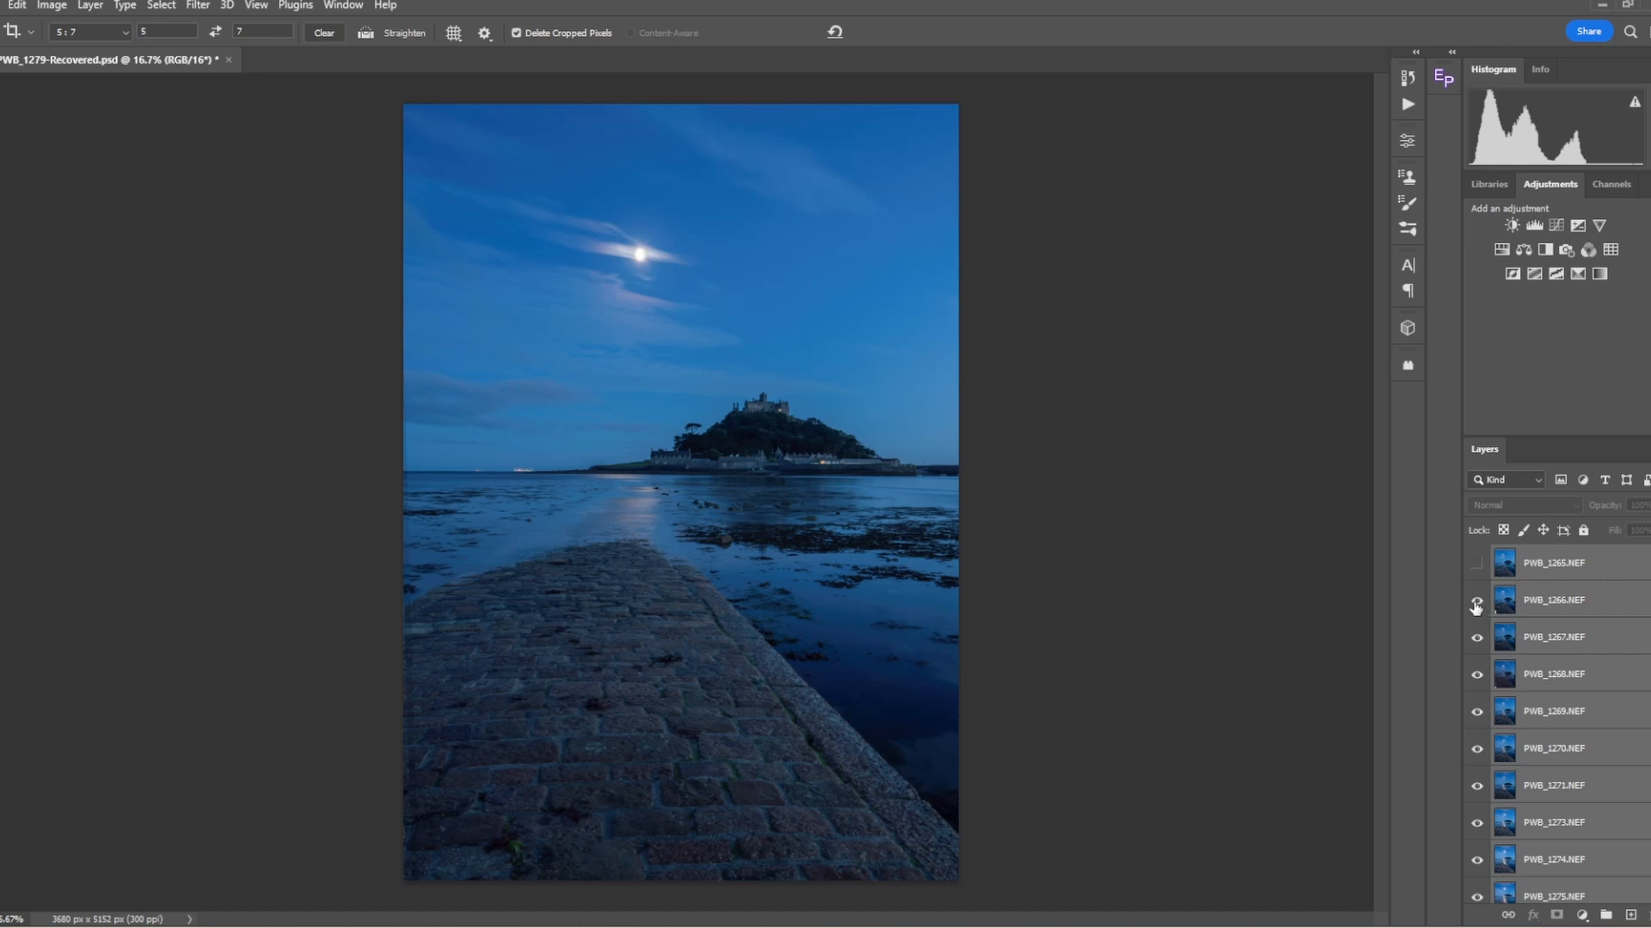
pyautogui.click(1476, 602)
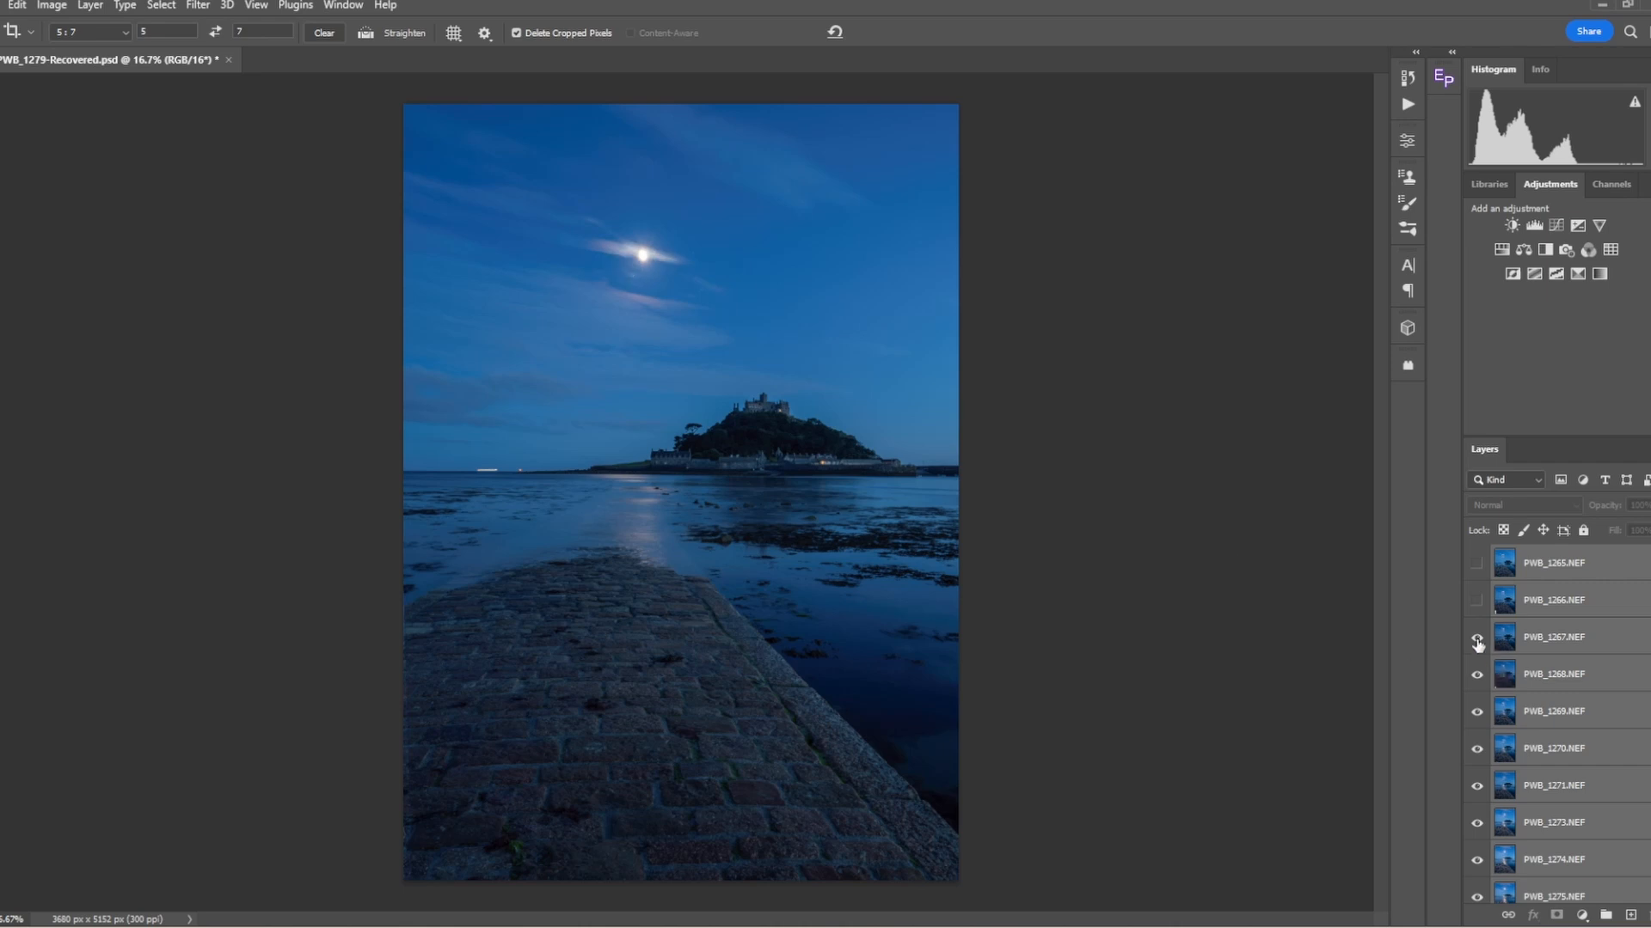
pyautogui.click(1477, 640)
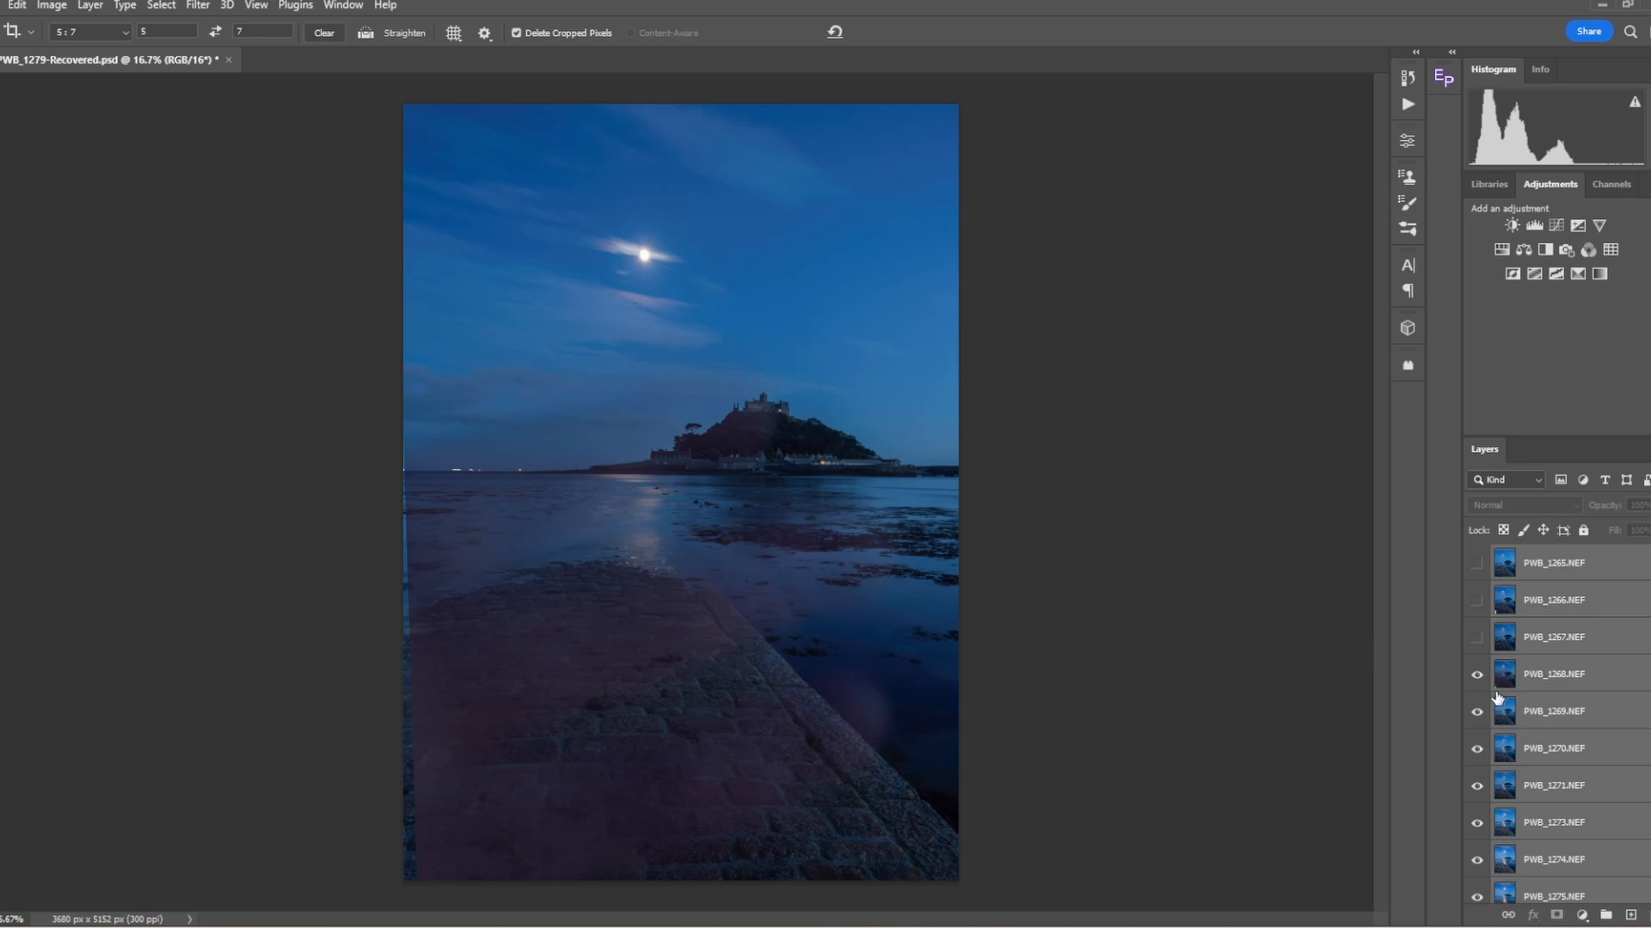
pyautogui.click(1478, 675)
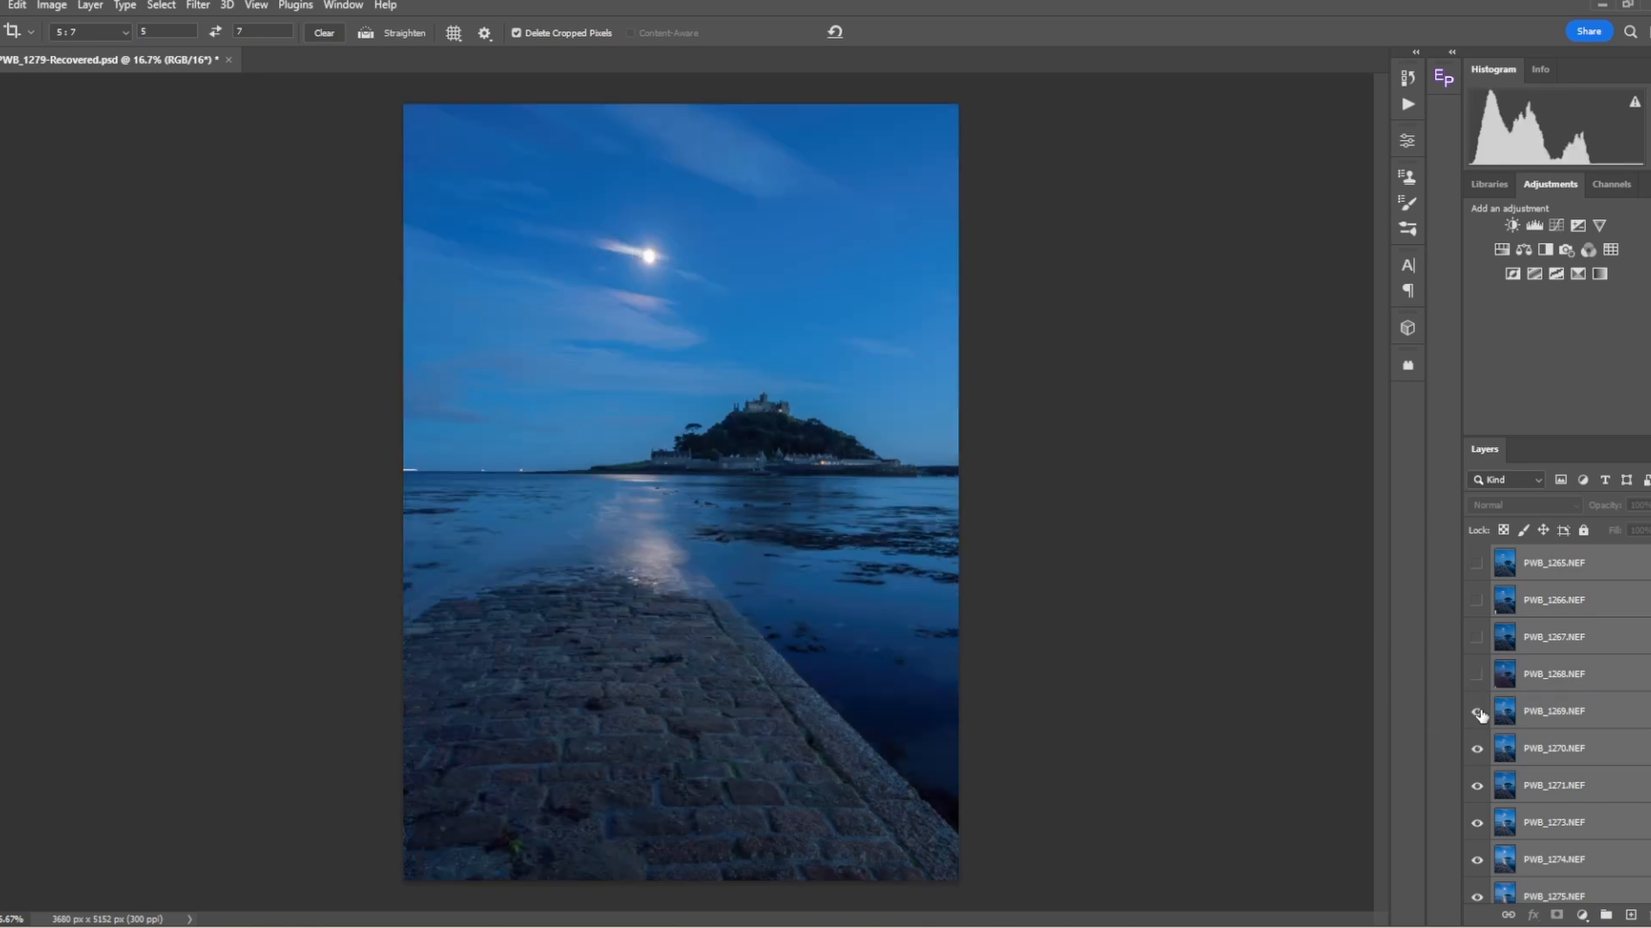
pyautogui.click(1478, 713)
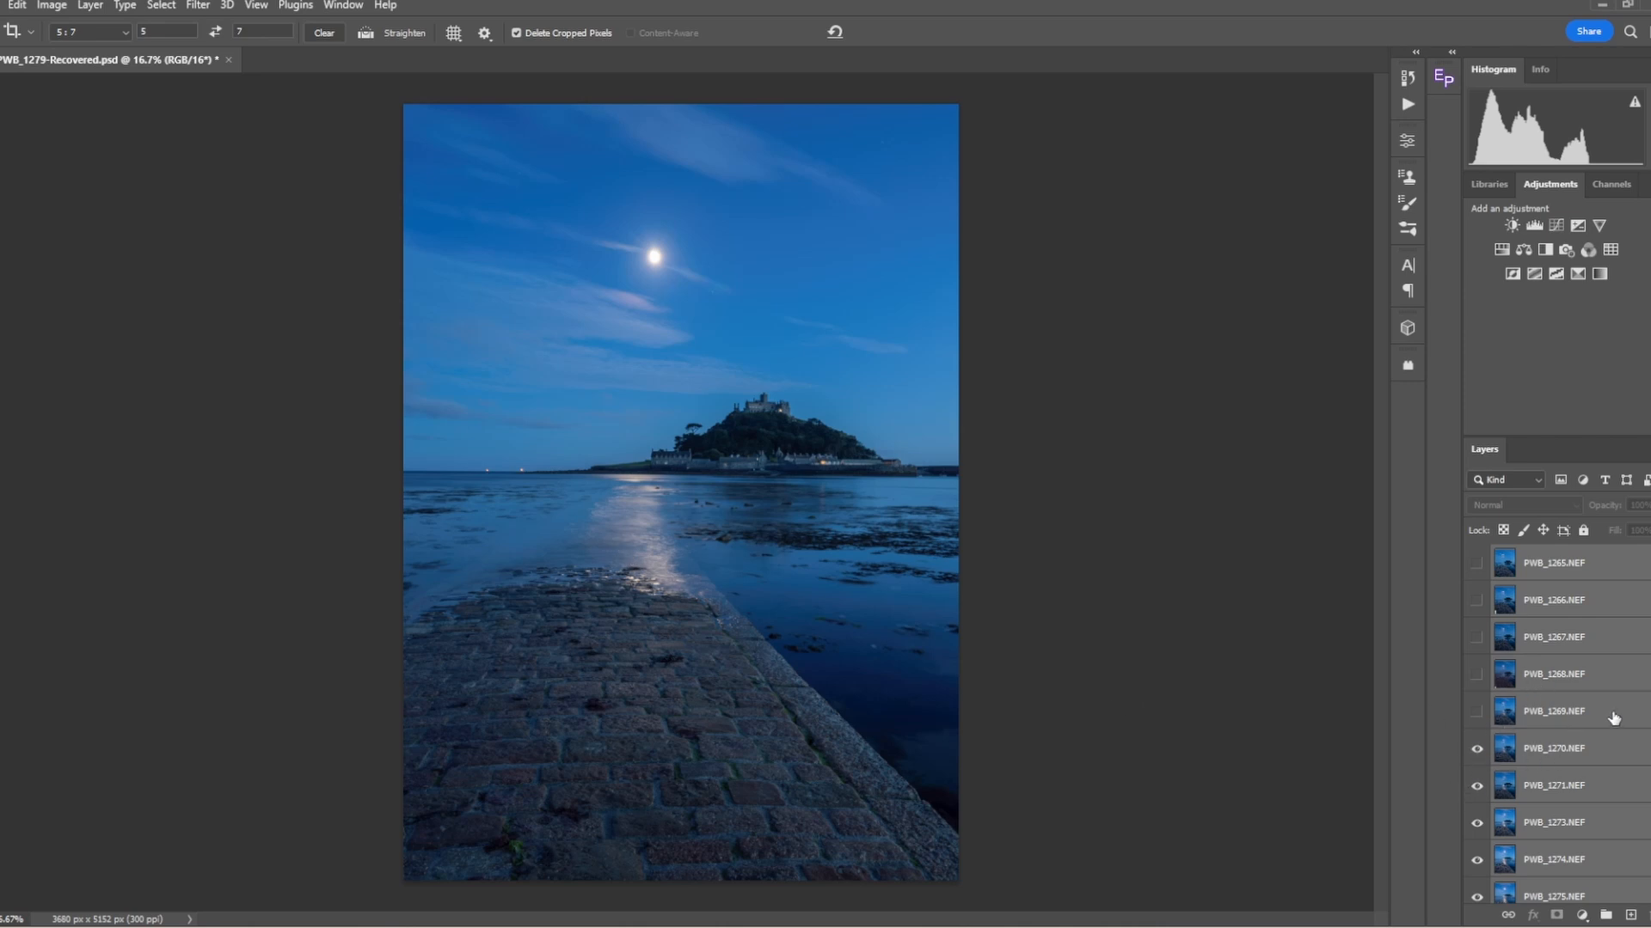
# Step: Delete the layers PWB_1265.NEF through PWB_1269.NEF
pyautogui.click(1614, 716)
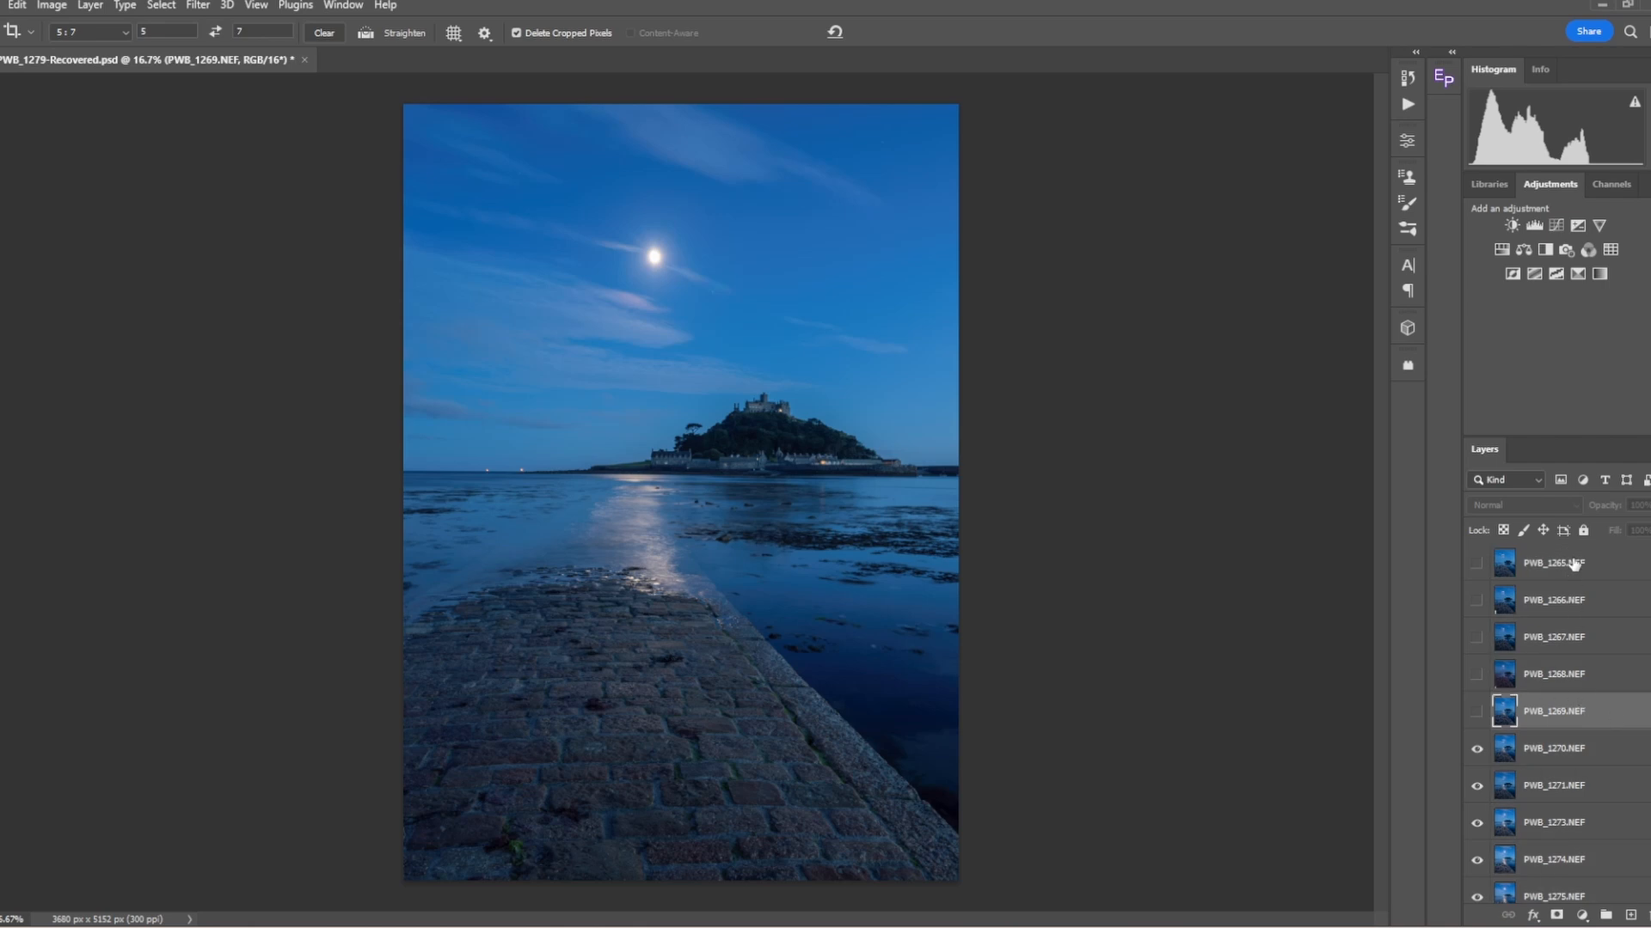
pyautogui.keyDown('shift'); pyautogui.click(1575, 565); pyautogui.keyUp('shift')
pyautogui.rightClick(1575, 564)
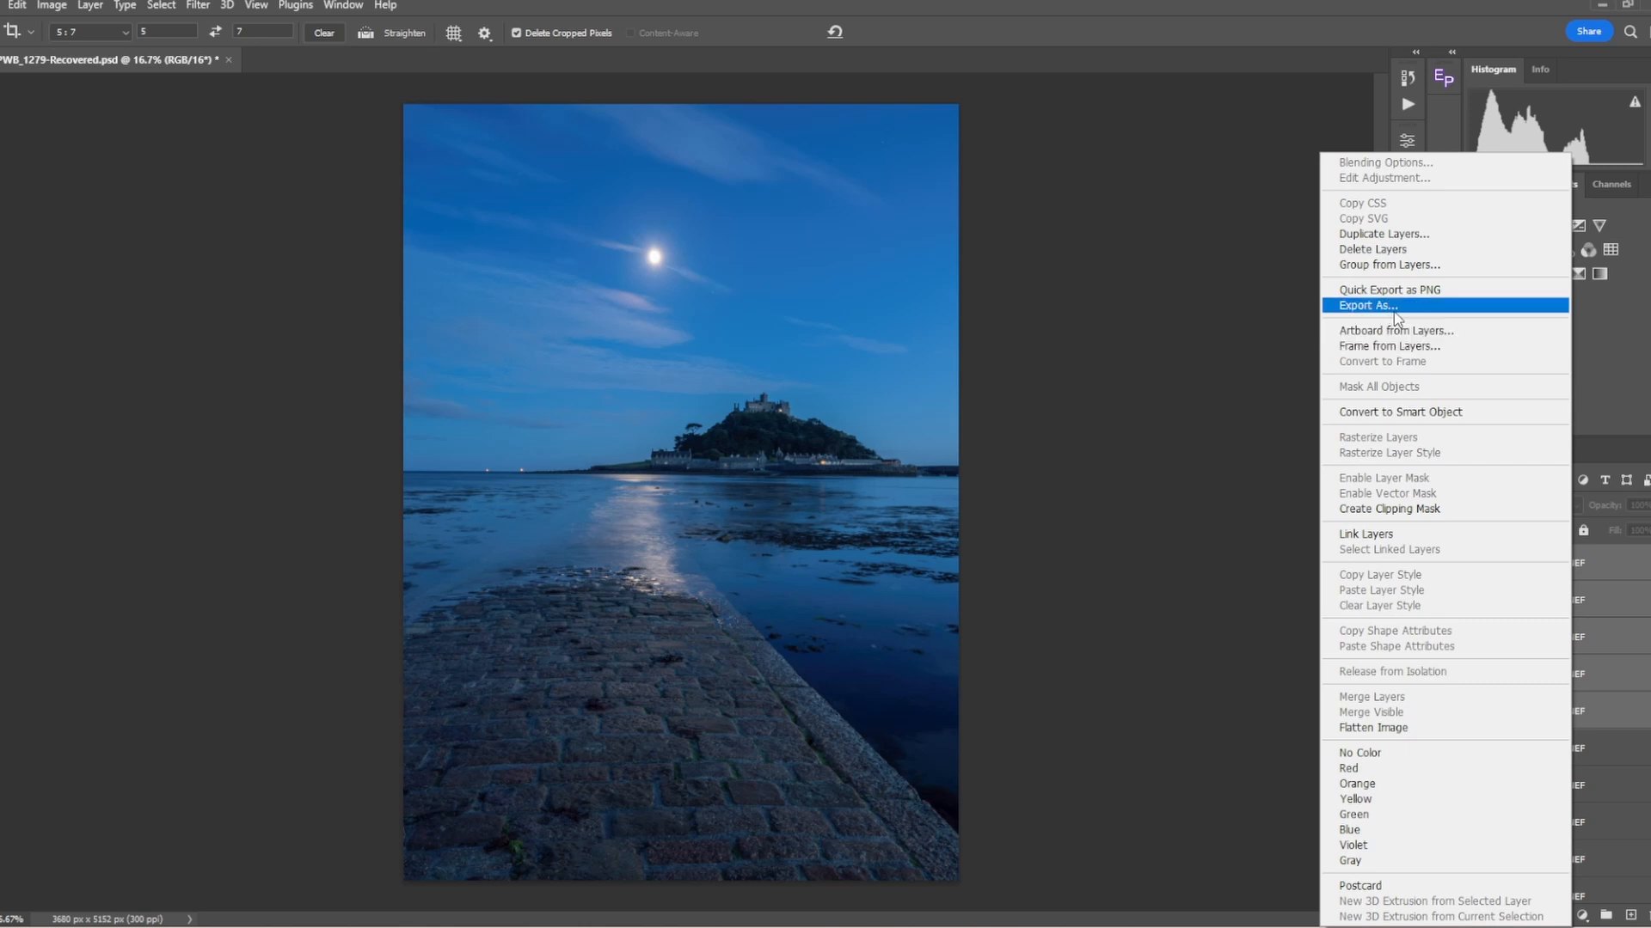
pyautogui.click(1402, 250)
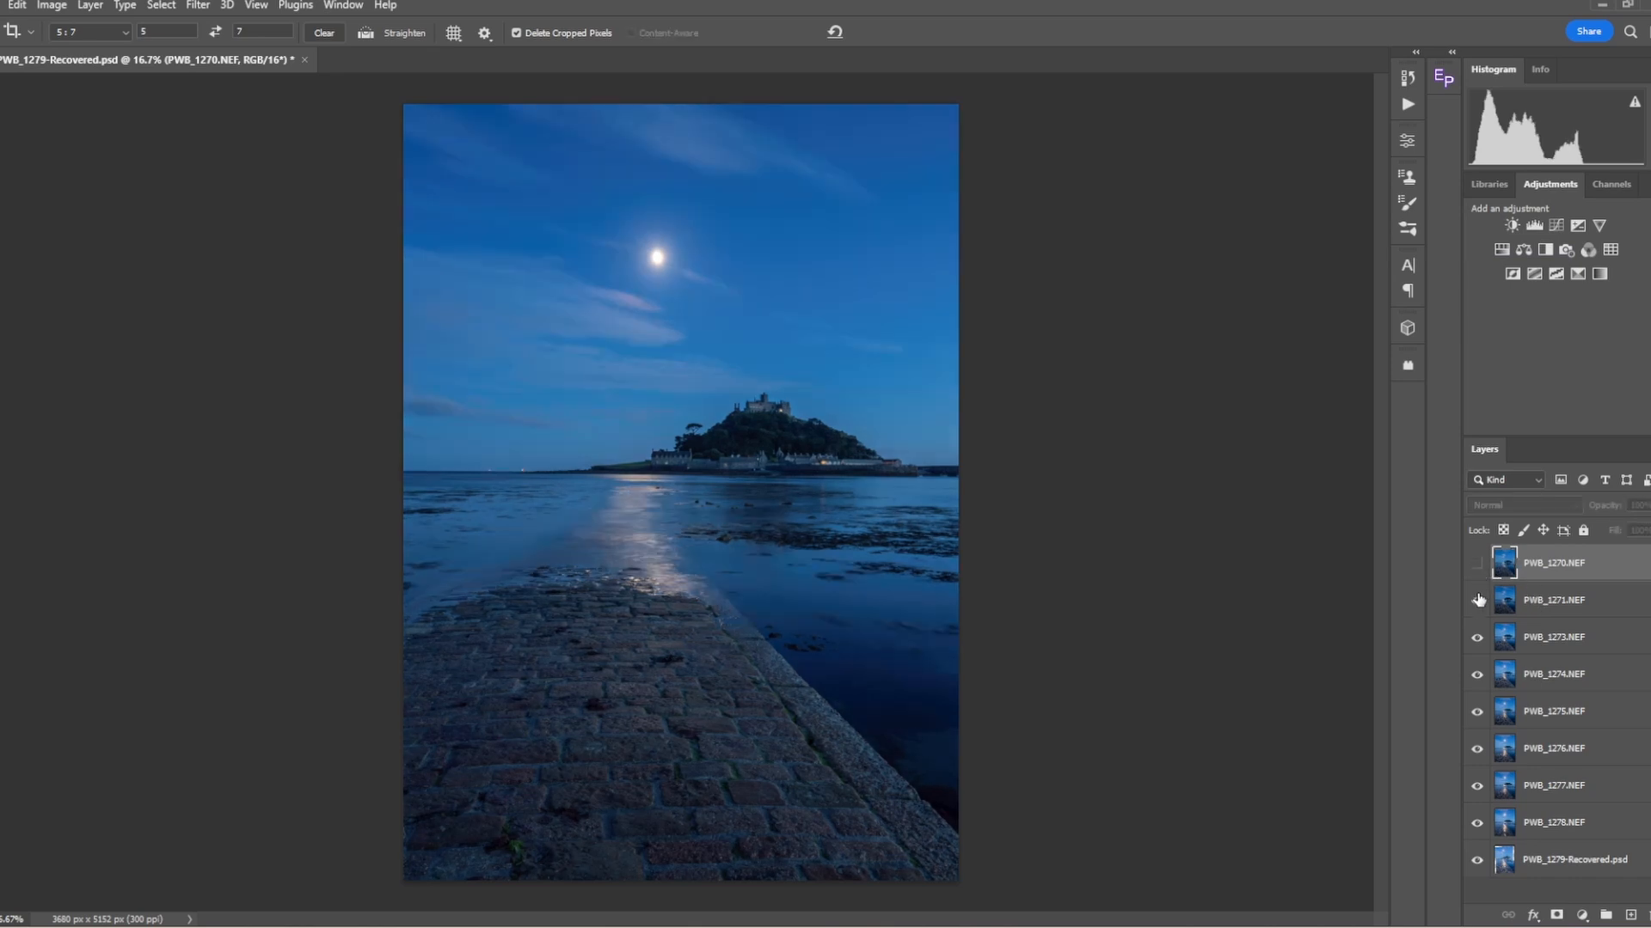
# Step: Hide the layers PWB_1270.NEF through PWB_1276.NEF one by one to review the tide, briefly reshowing PWB_1271.NEF for comparison
pyautogui.click(1476, 601)
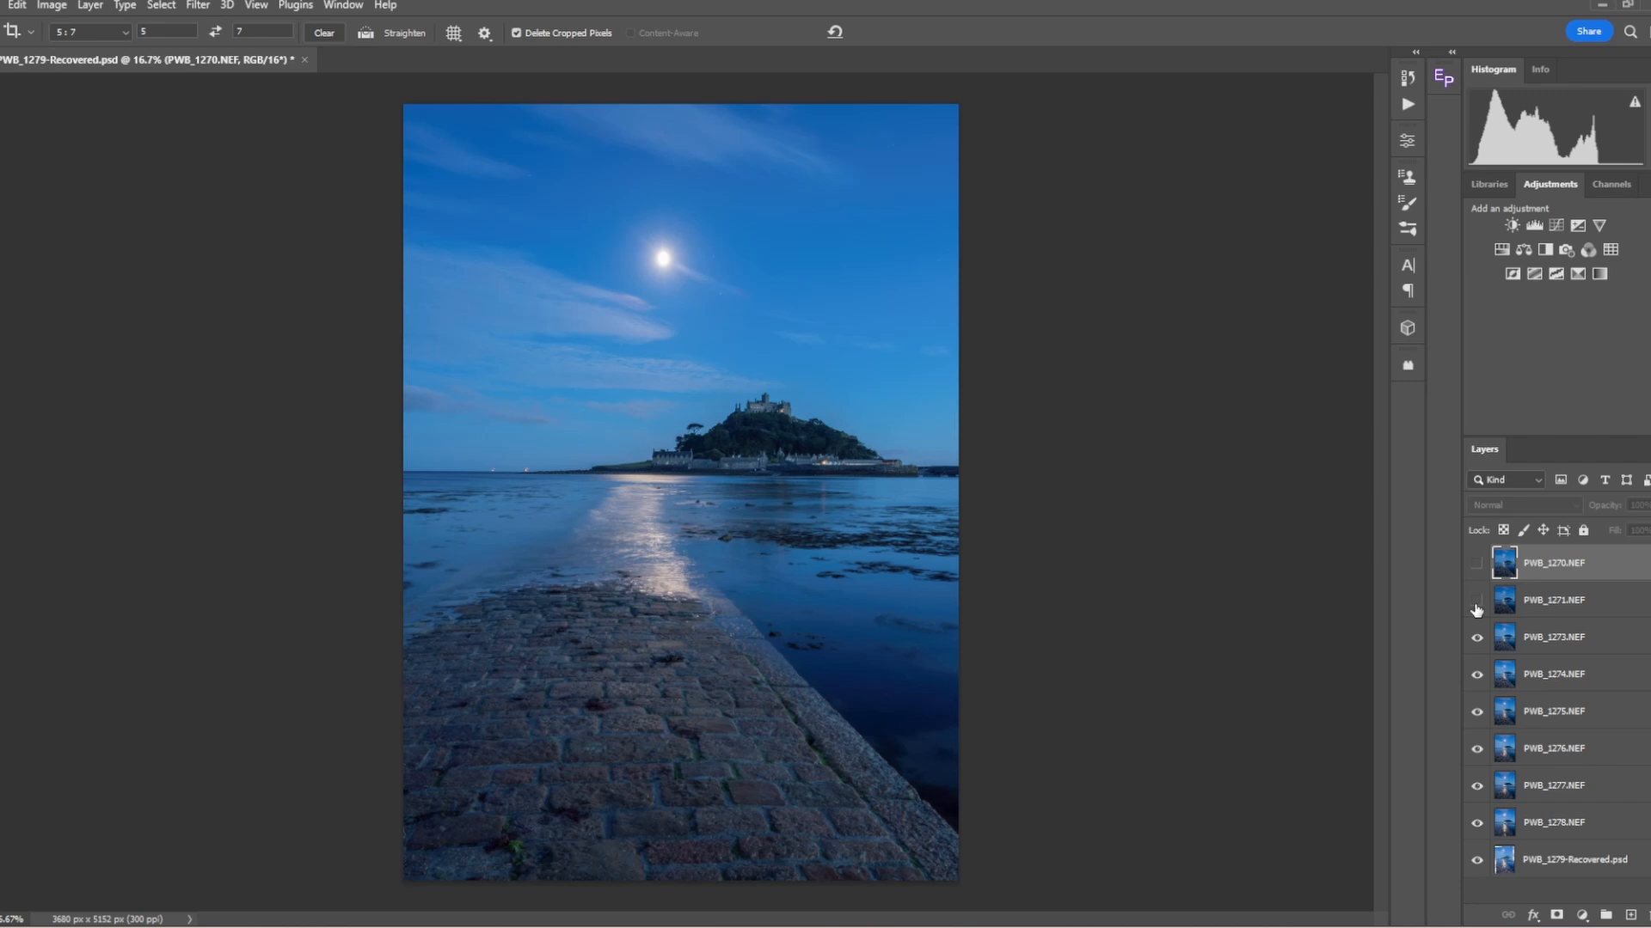
pyautogui.click(1477, 639)
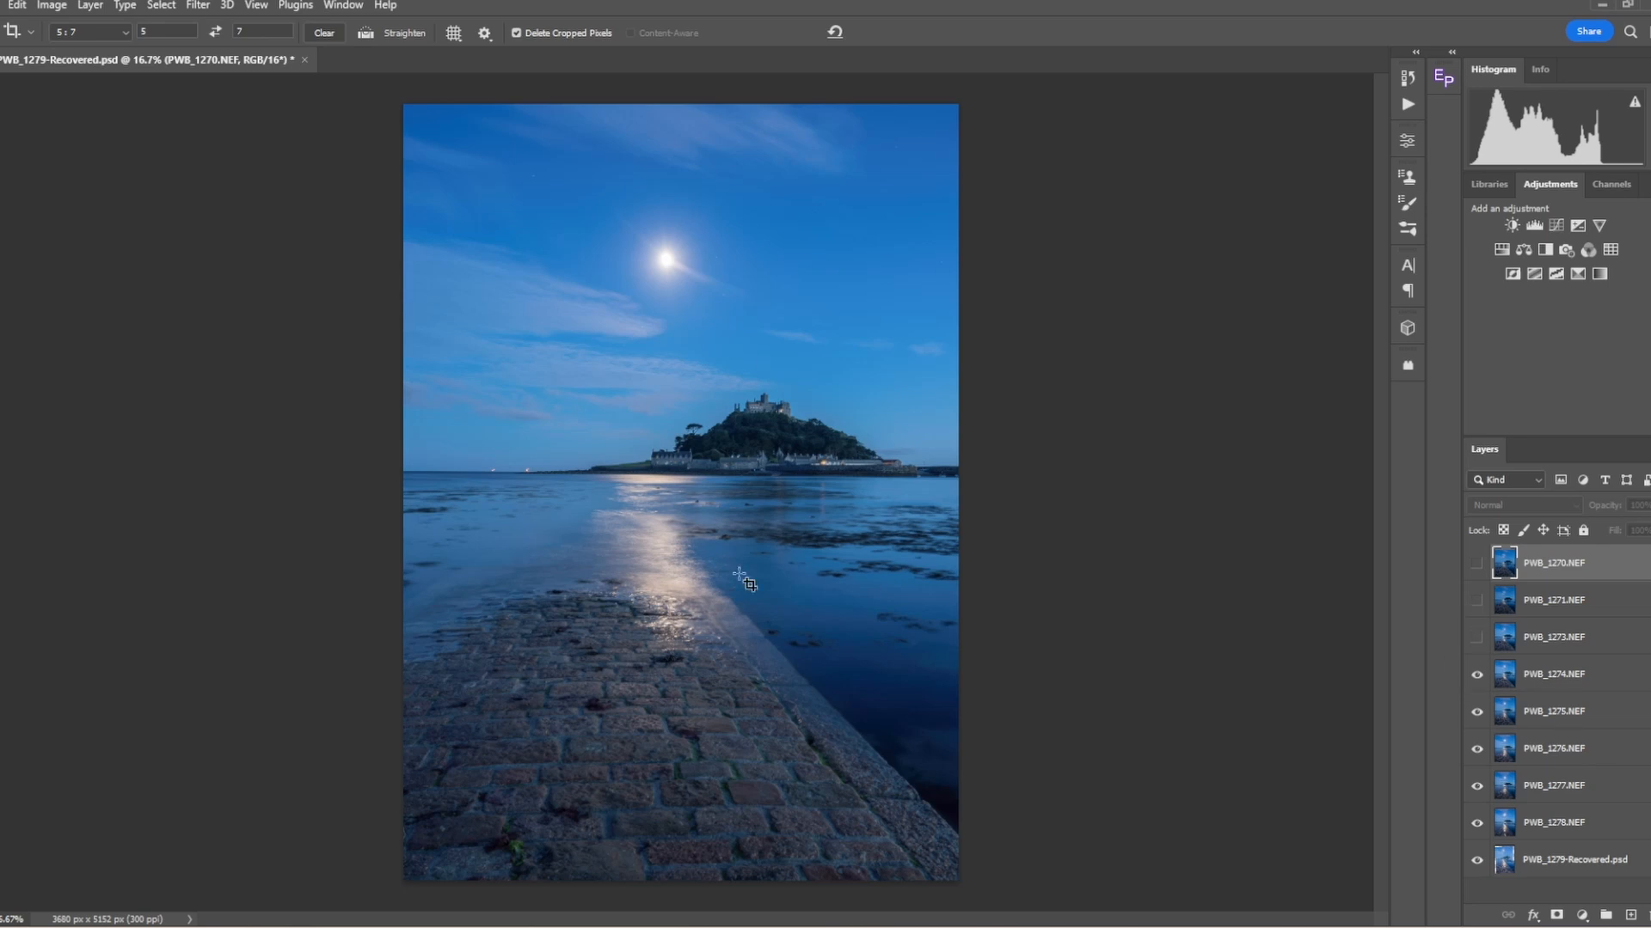
pyautogui.click(1479, 602)
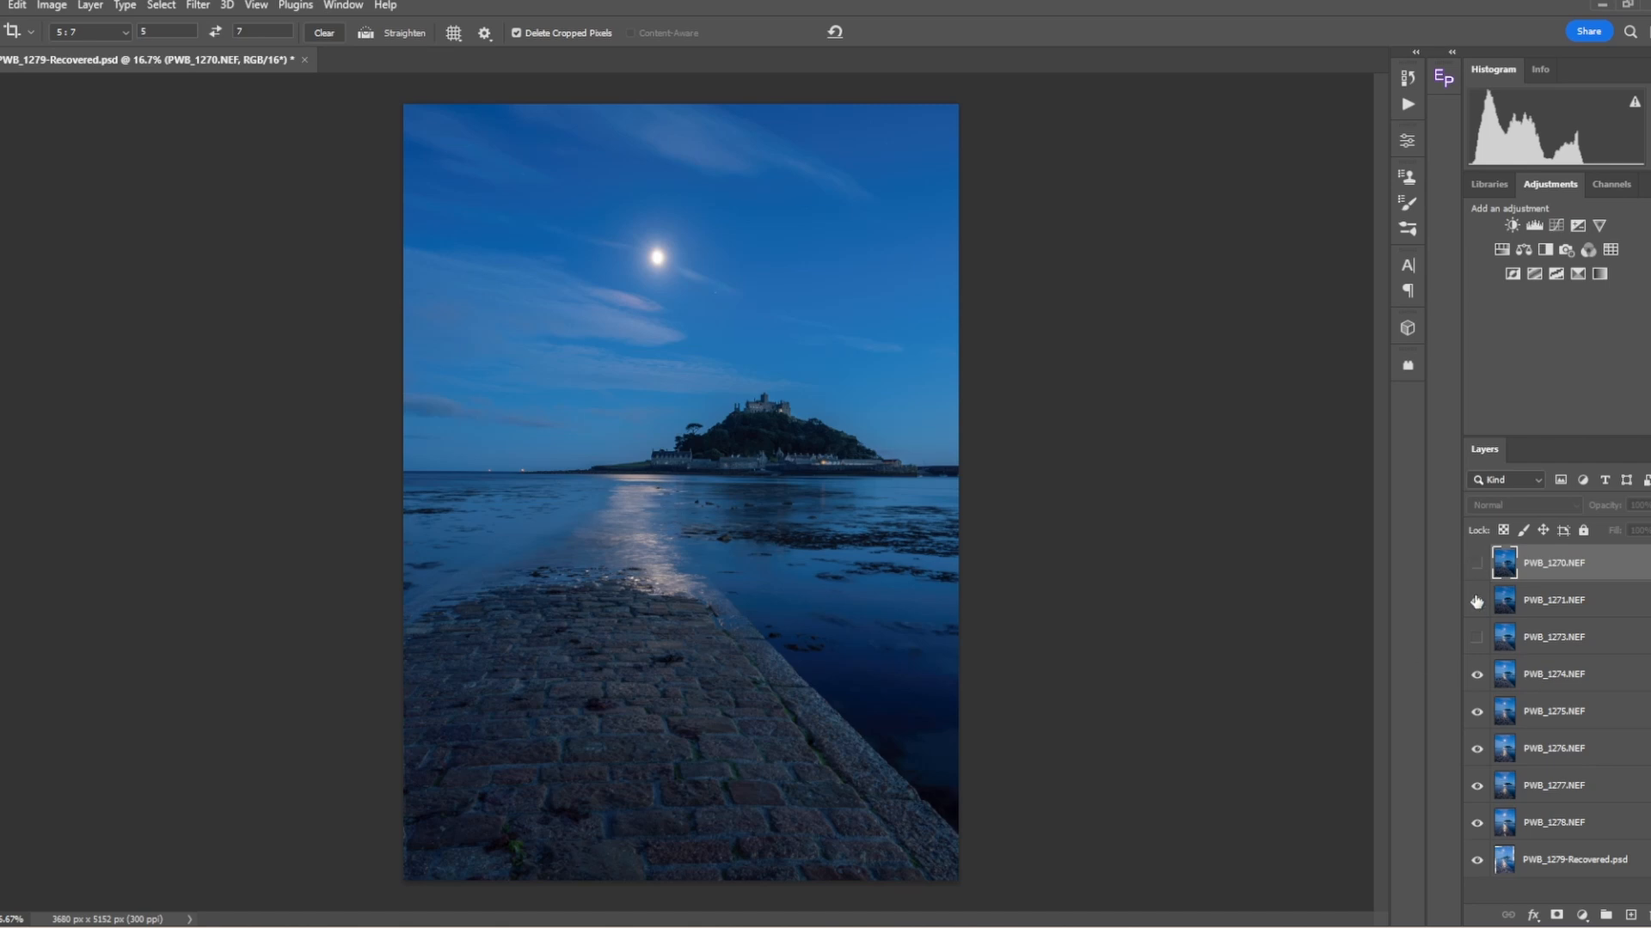
pyautogui.click(1476, 609)
pyautogui.click(1478, 677)
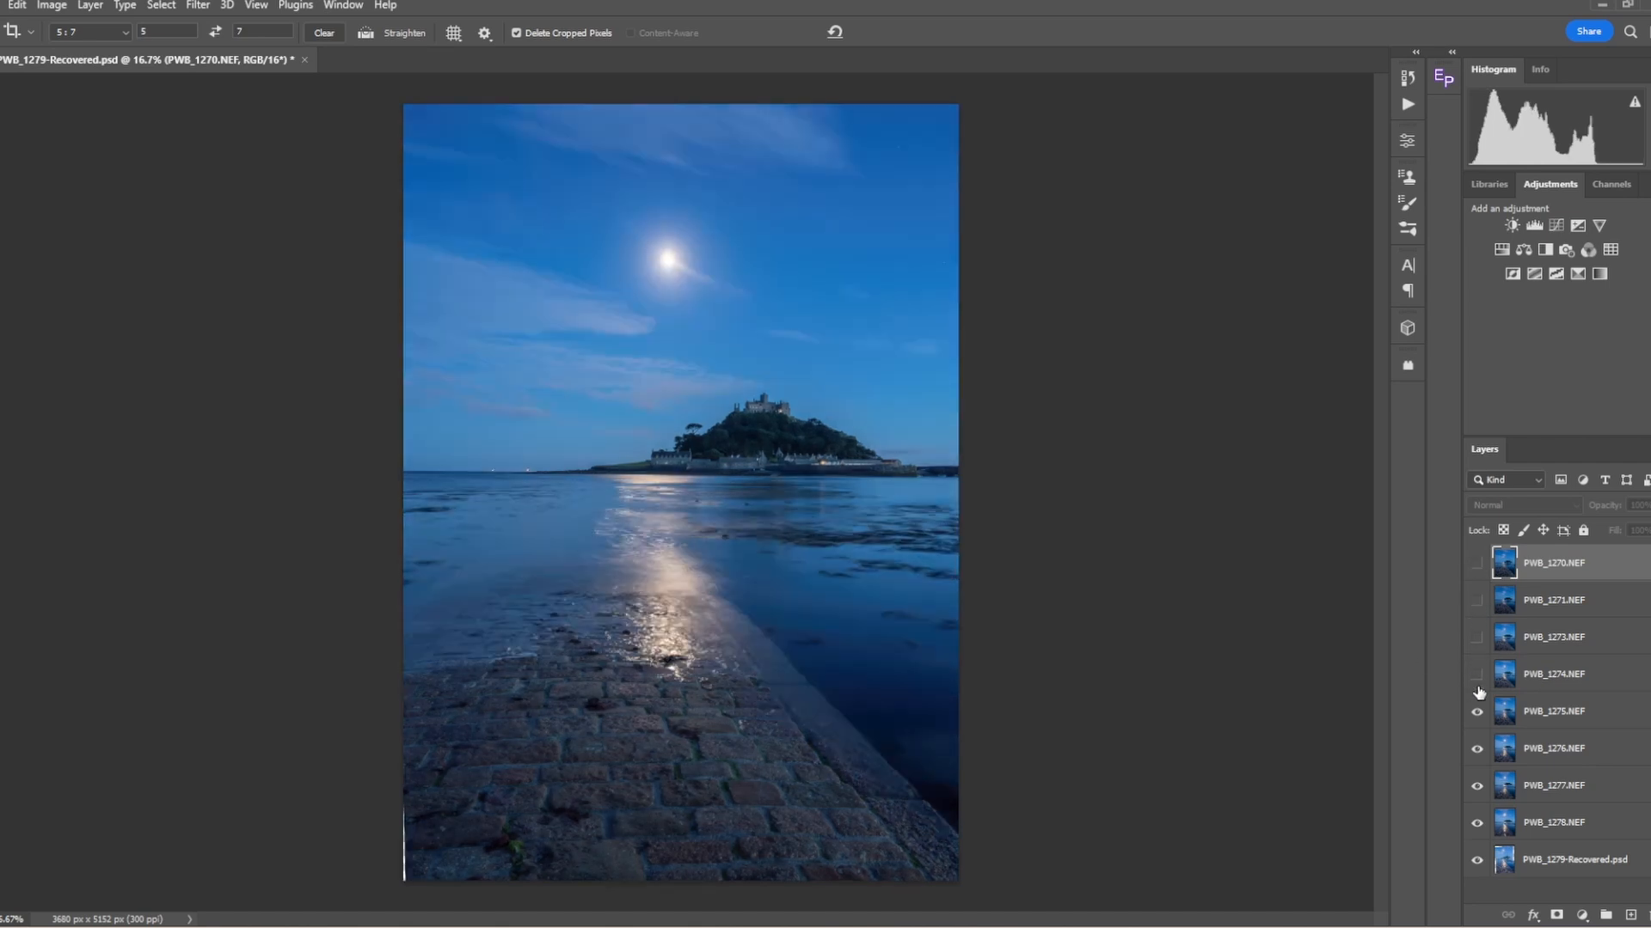
pyautogui.click(1477, 714)
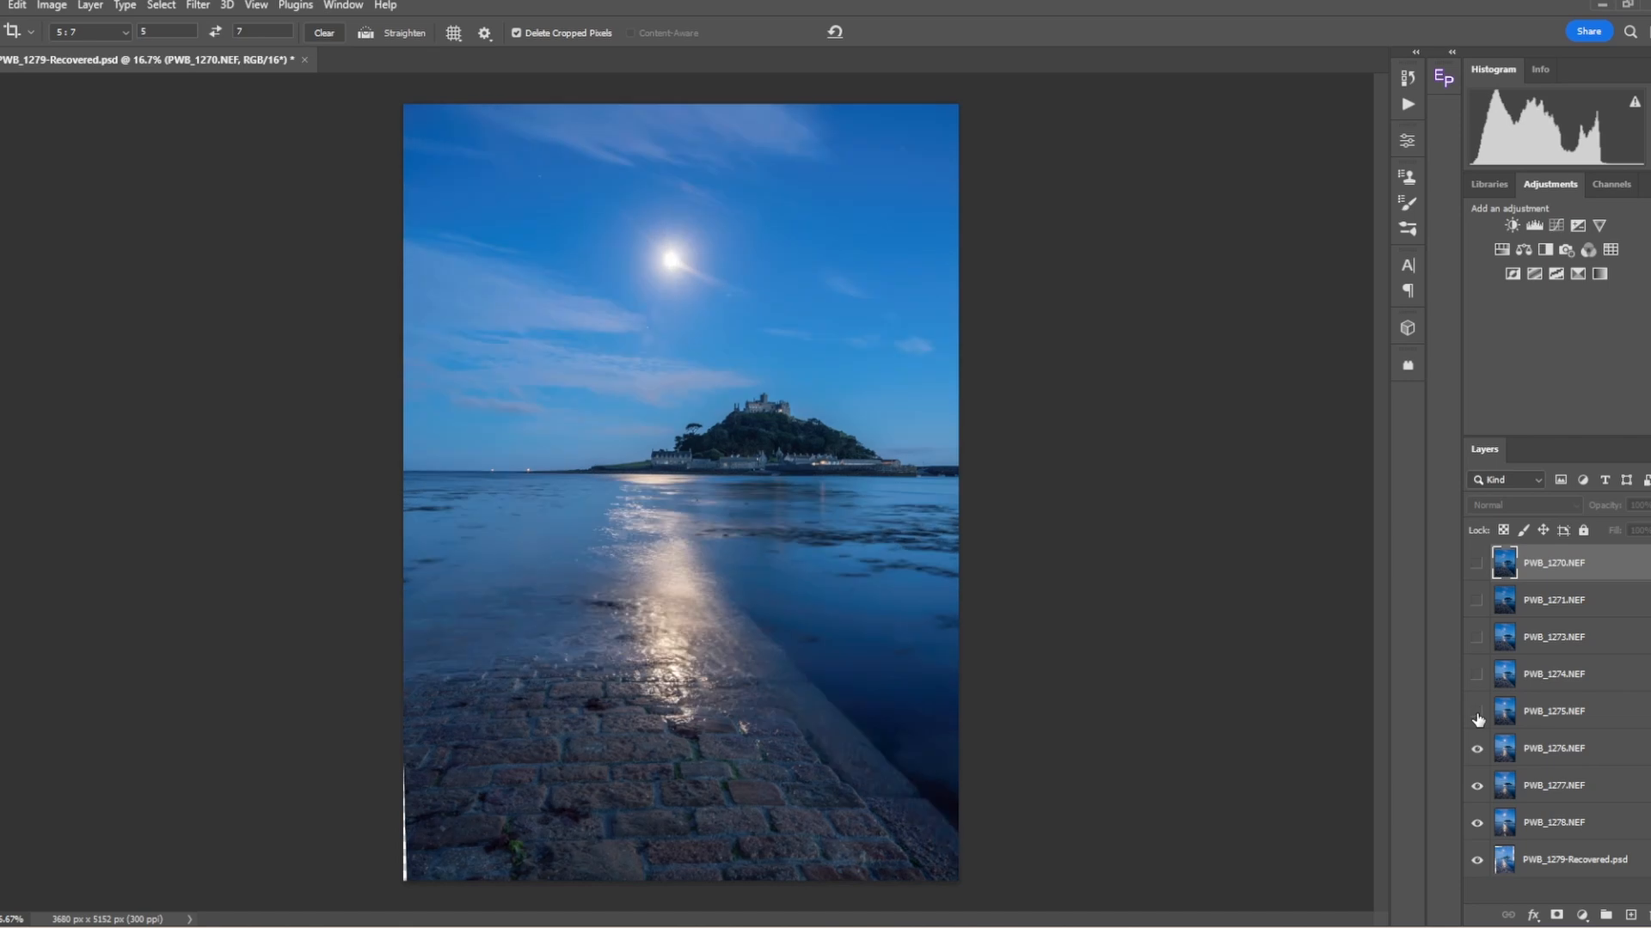
pyautogui.click(1476, 749)
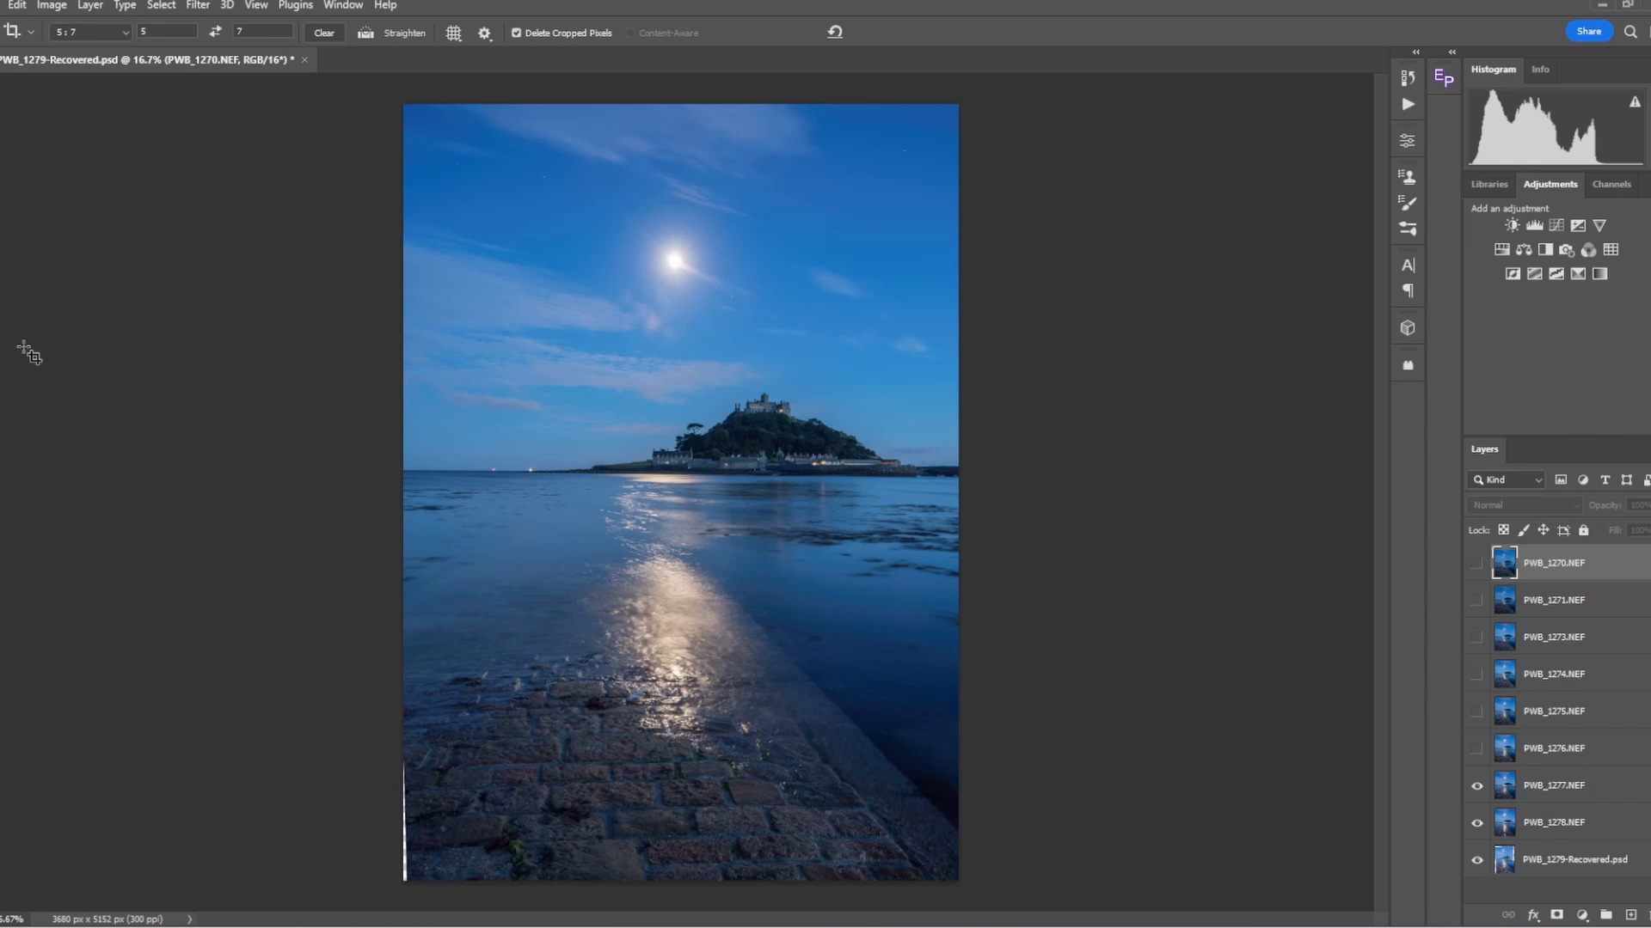
# Step: Examine the sky and cloud around the moon at 33.3% magnification, returning to the full-image view
pyautogui.press('z')
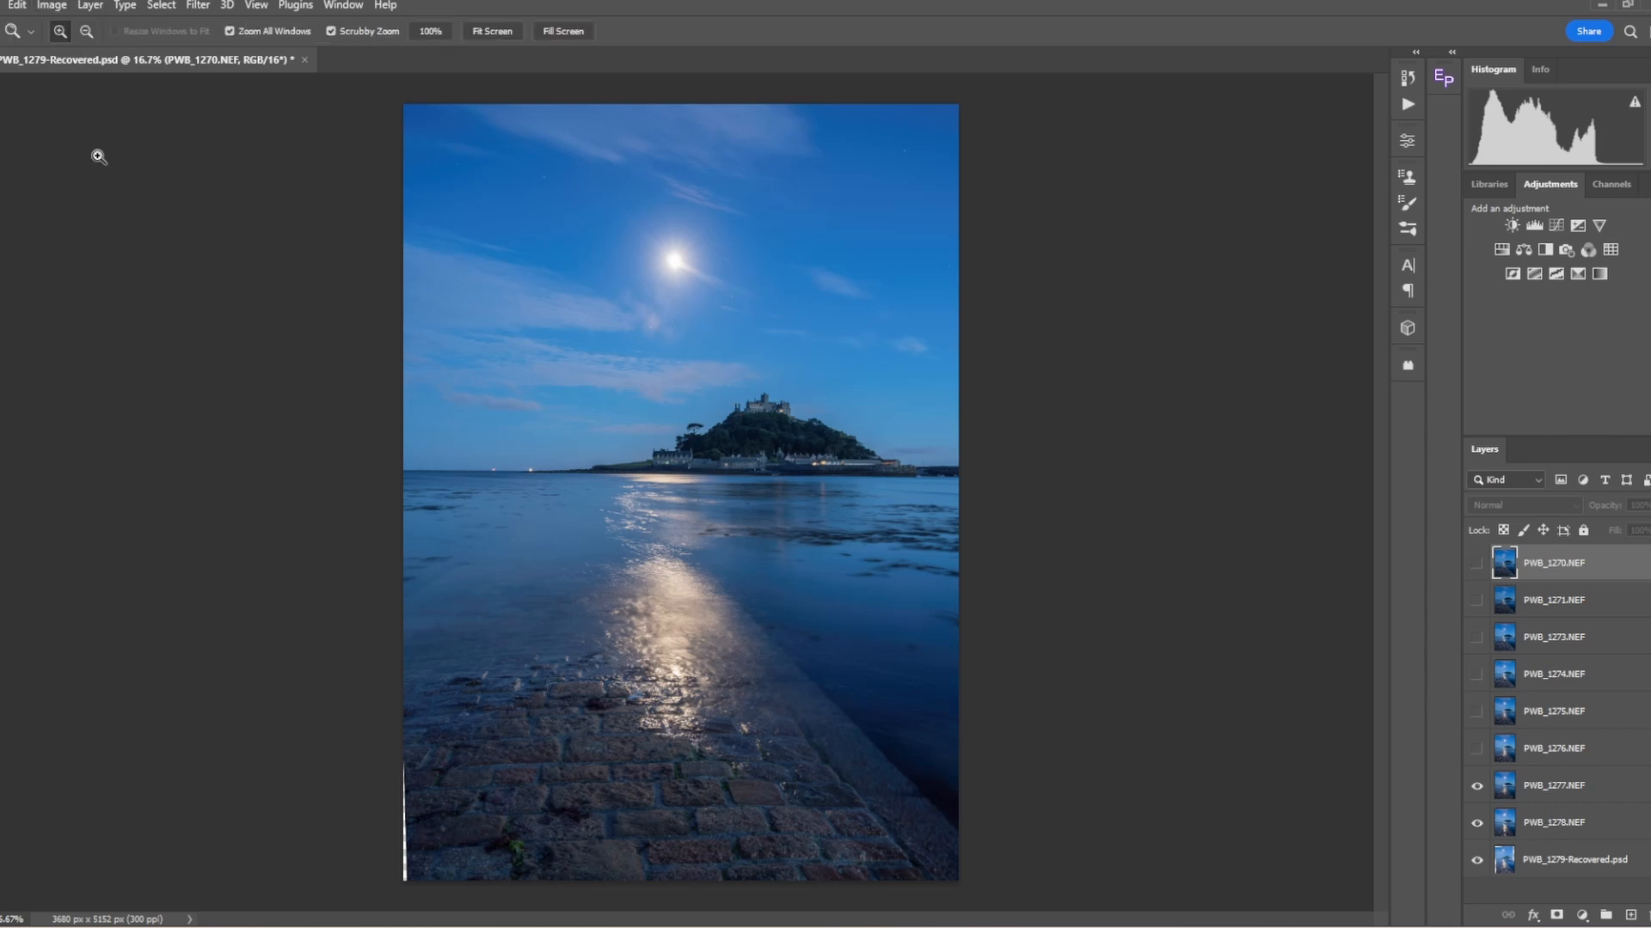
pyautogui.click(646, 307)
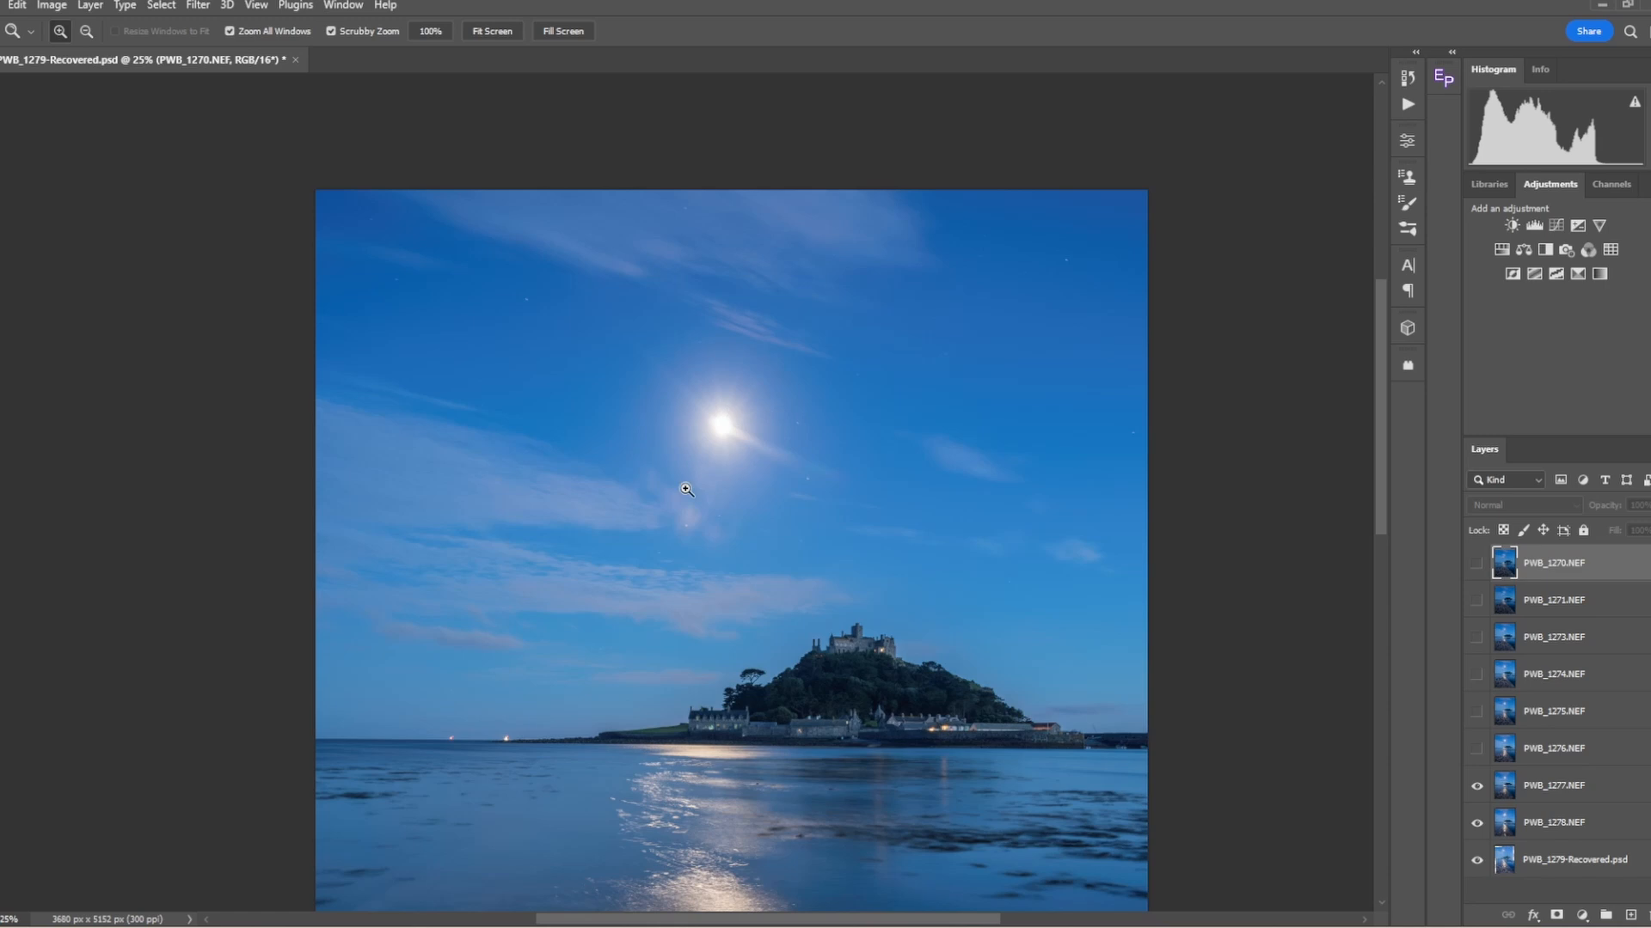
pyautogui.click(686, 489)
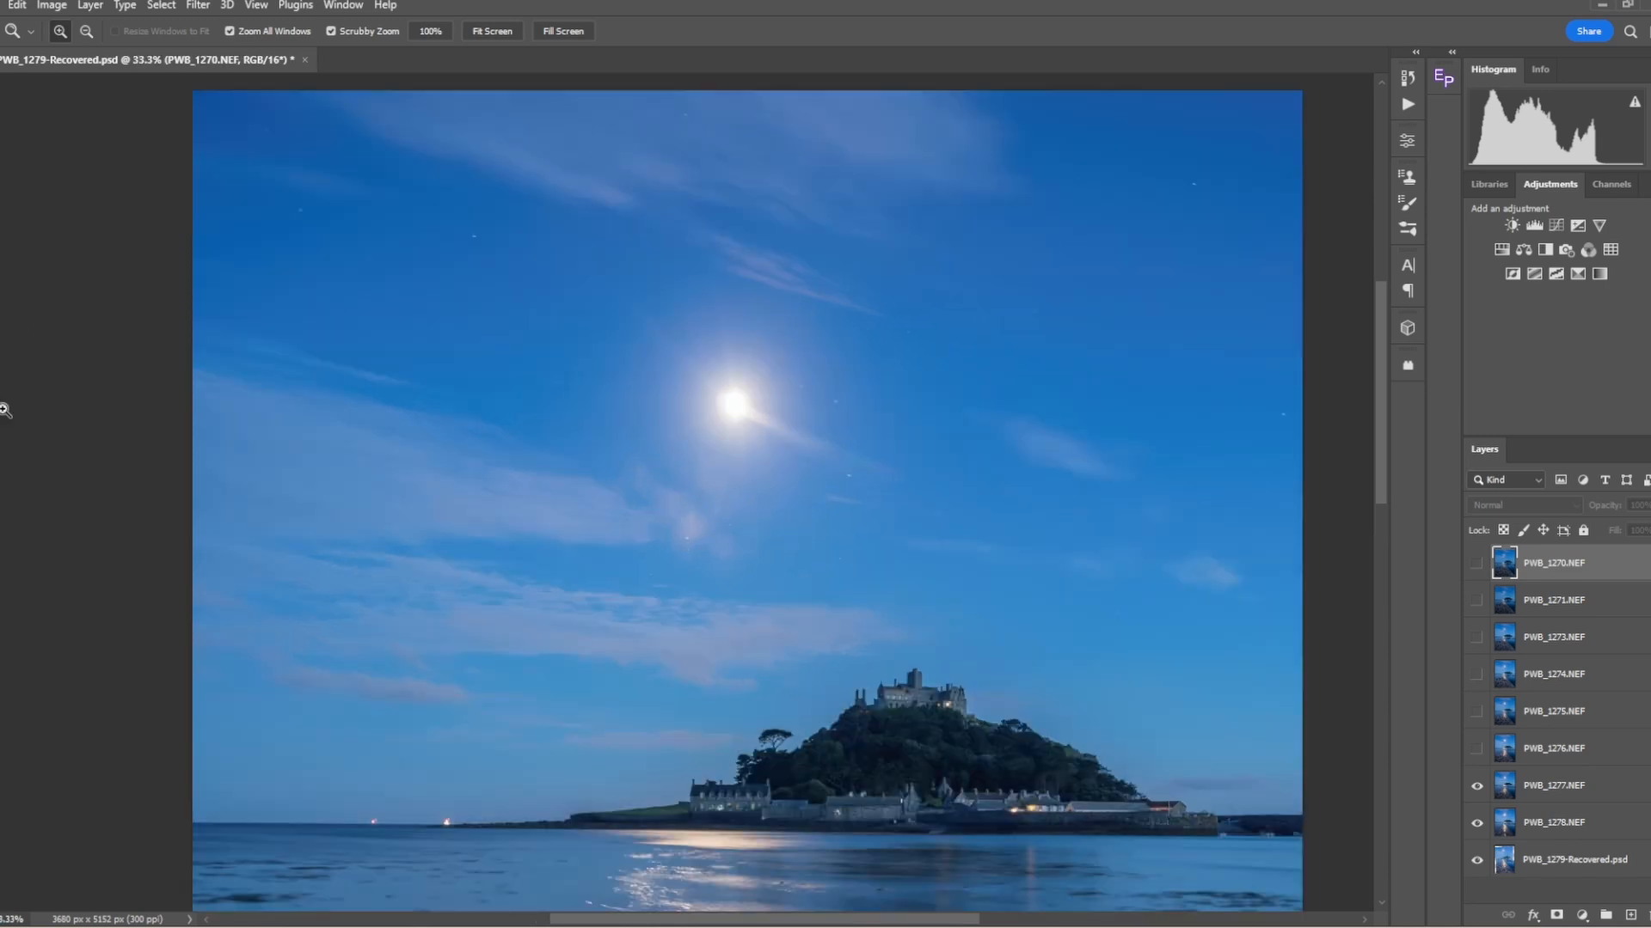
pyautogui.click(85, 31)
pyautogui.click(672, 418)
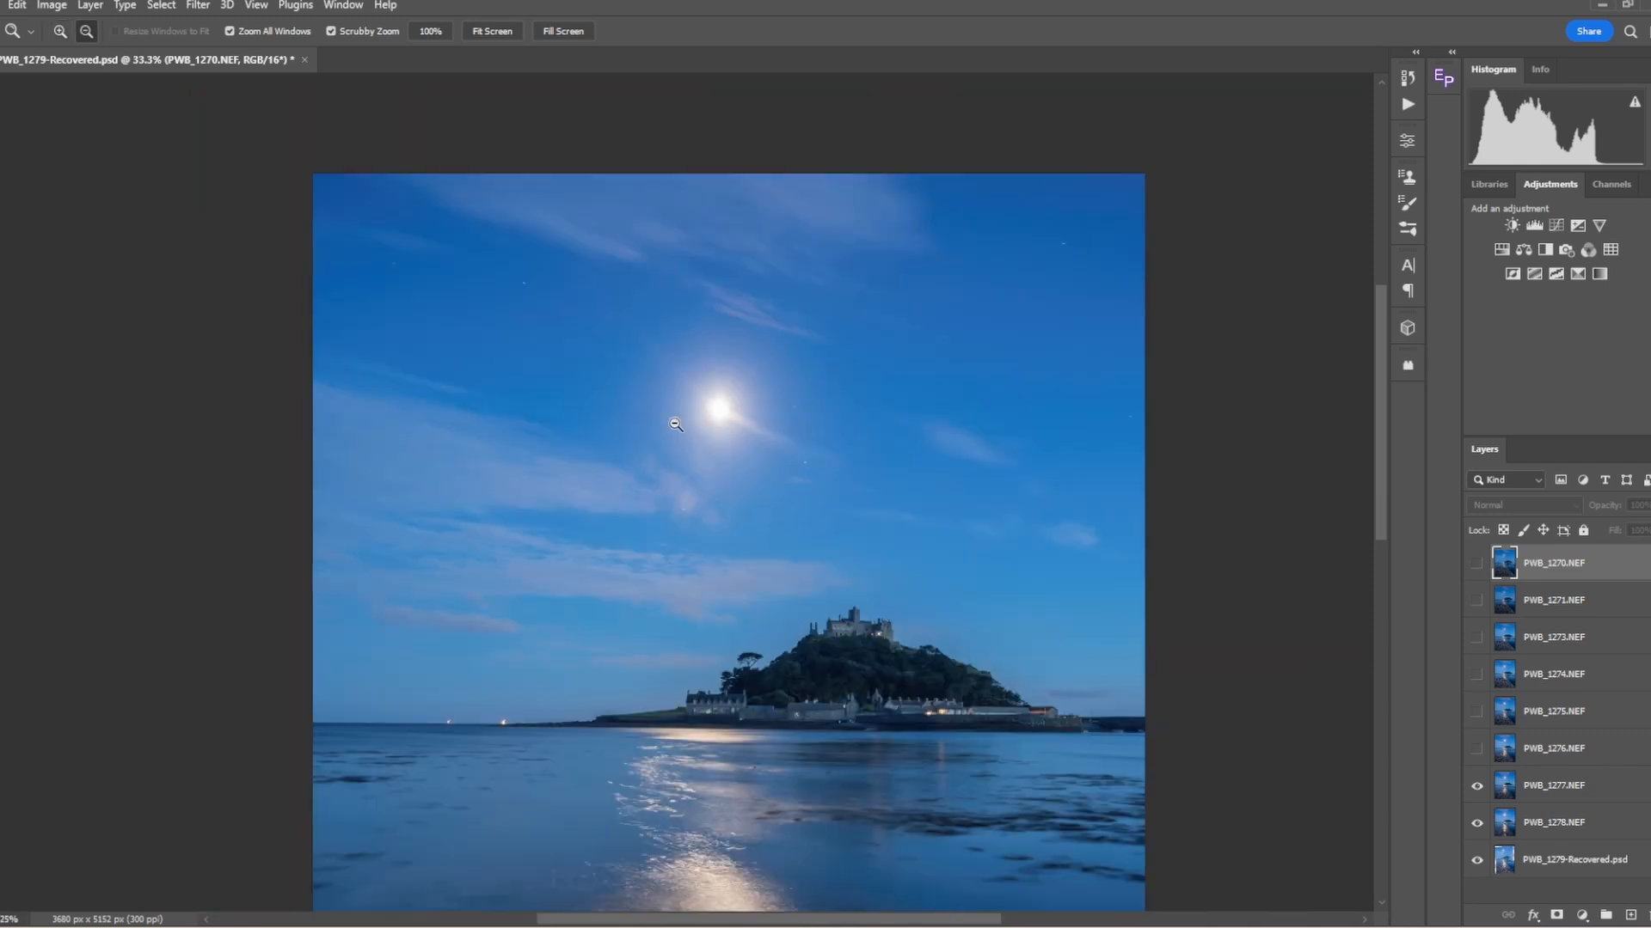
pyautogui.click(684, 420)
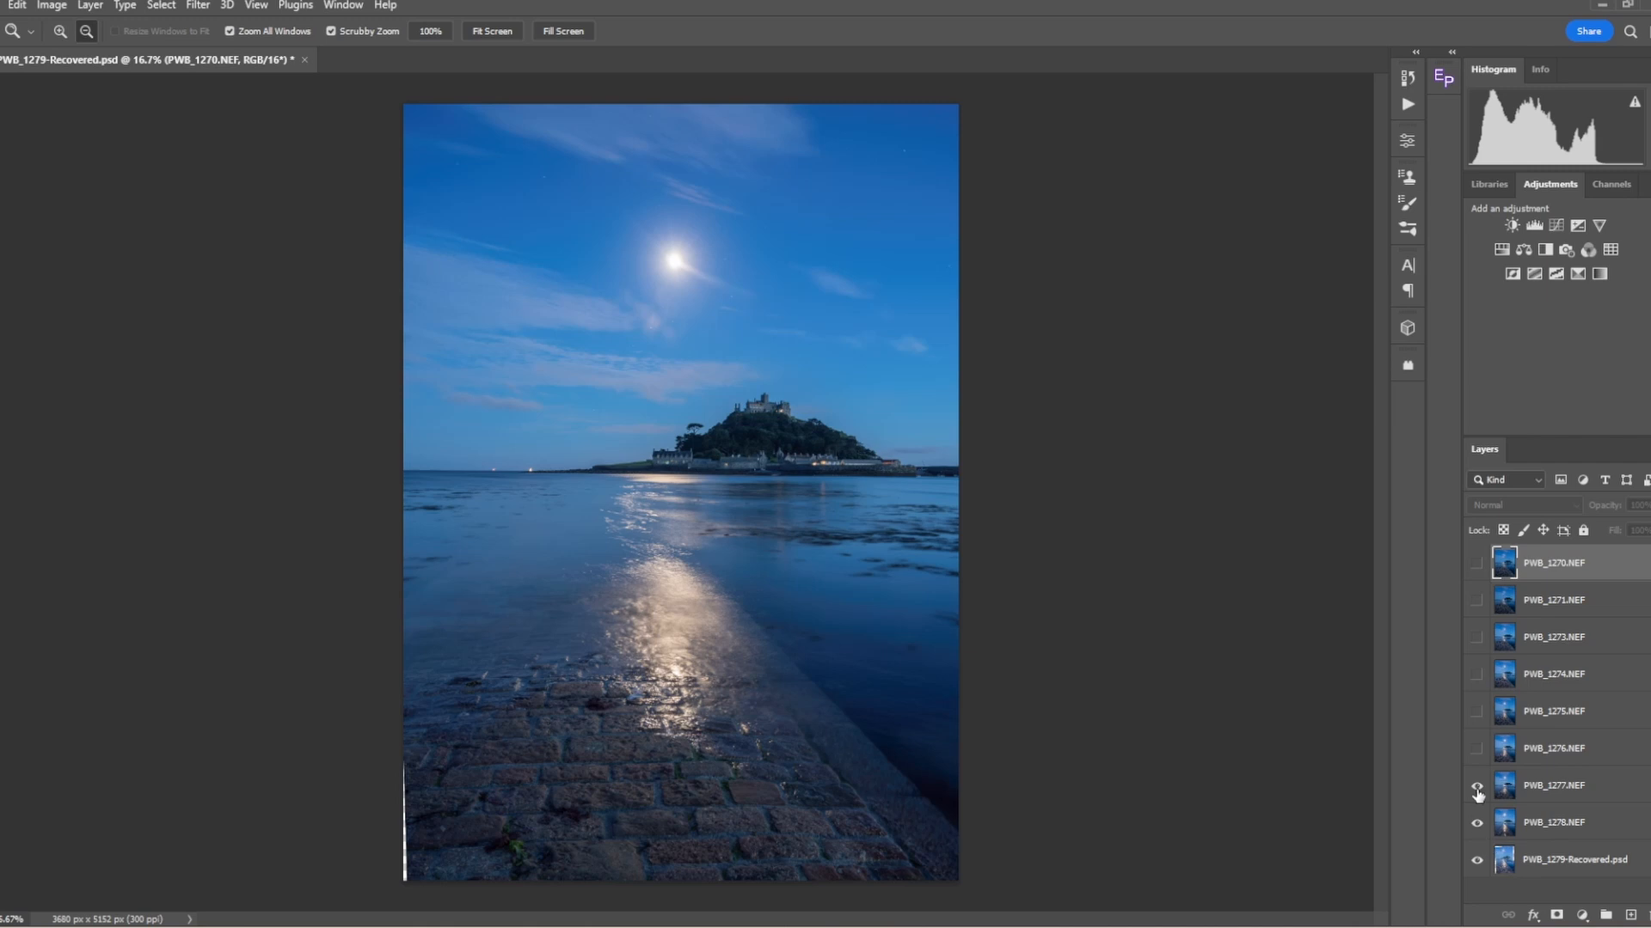
# Step: Review the three lowest frames by toggling their visibility, leaving only PWB_1277.NEF and PWB_1278.NEF shown
pyautogui.click(1477, 790)
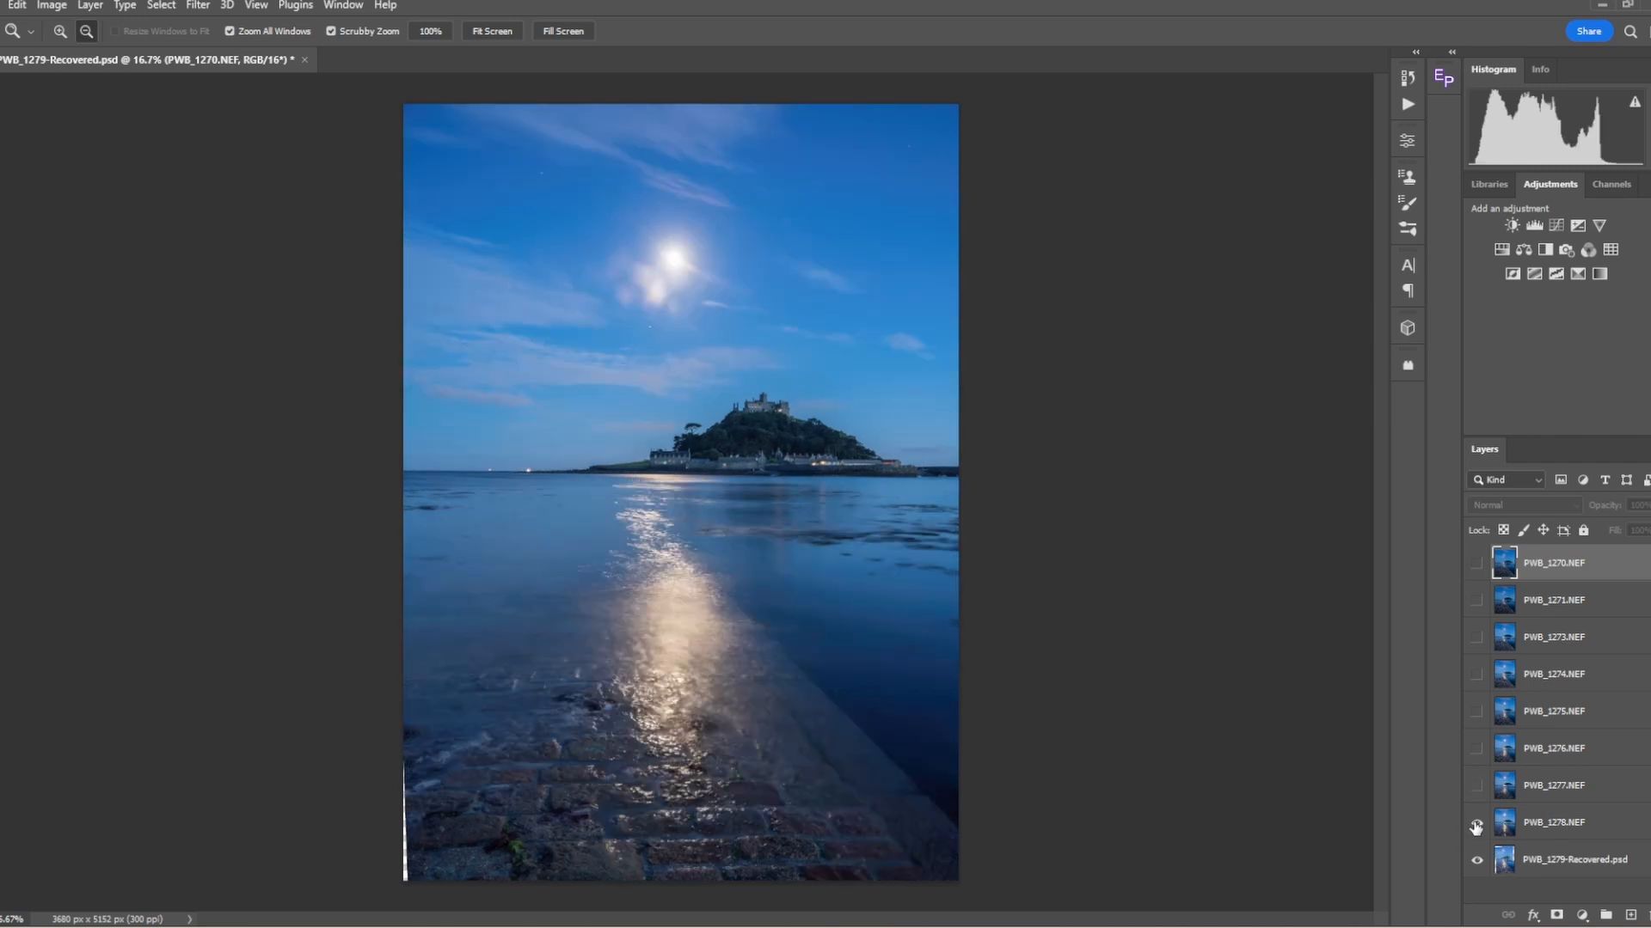
pyautogui.click(1477, 824)
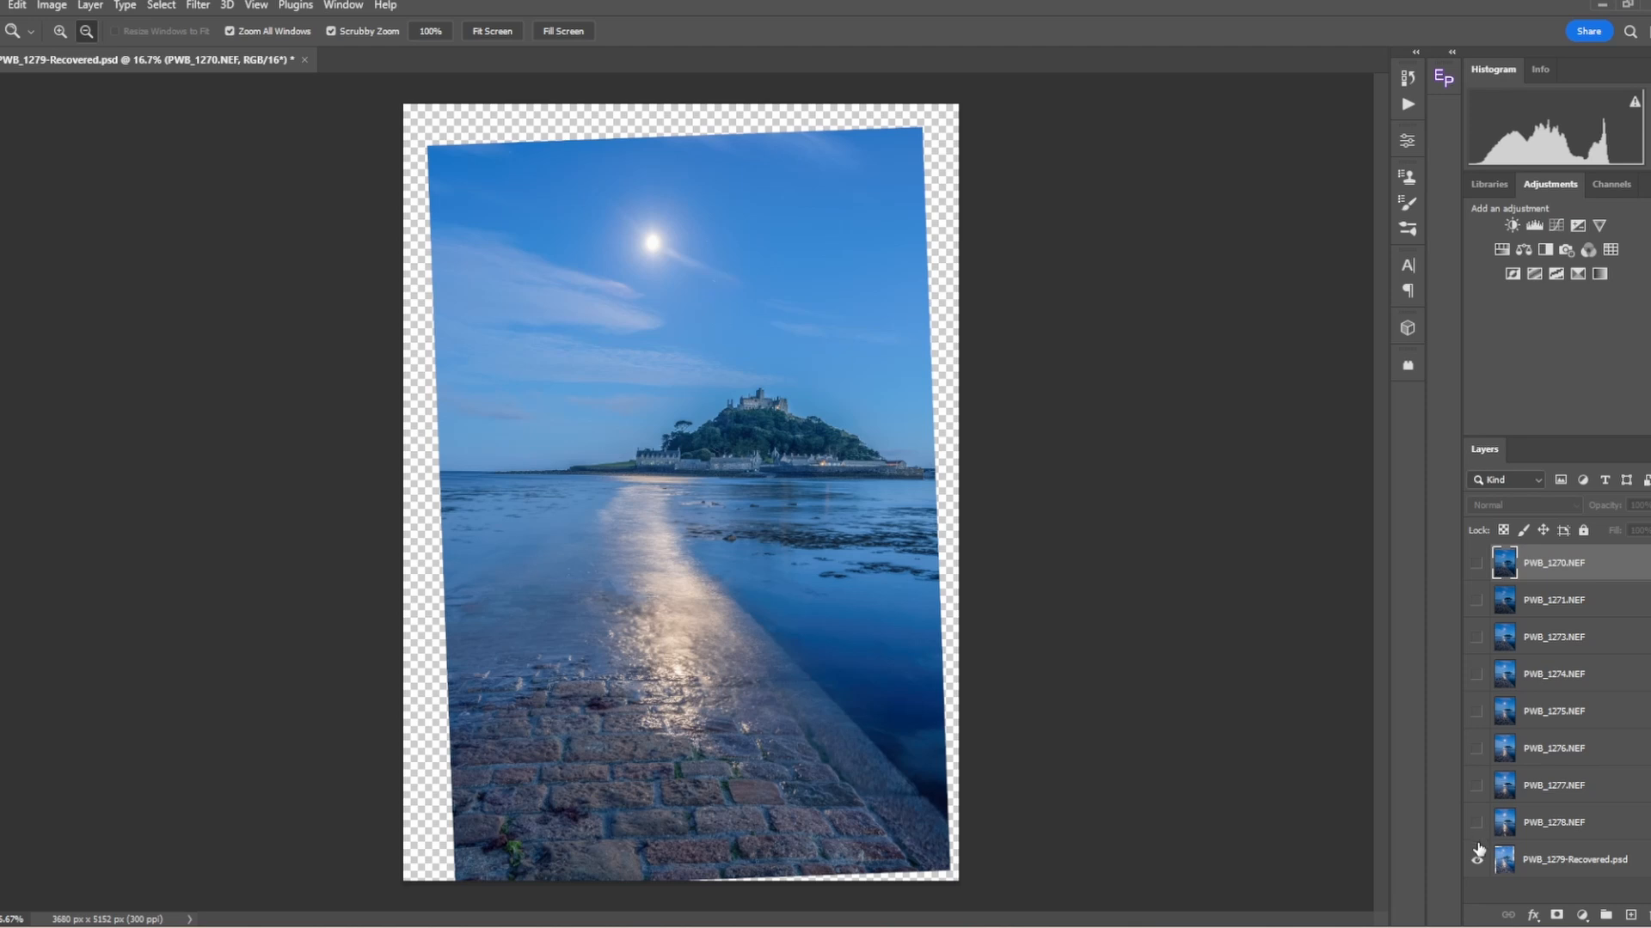
pyautogui.click(1477, 861)
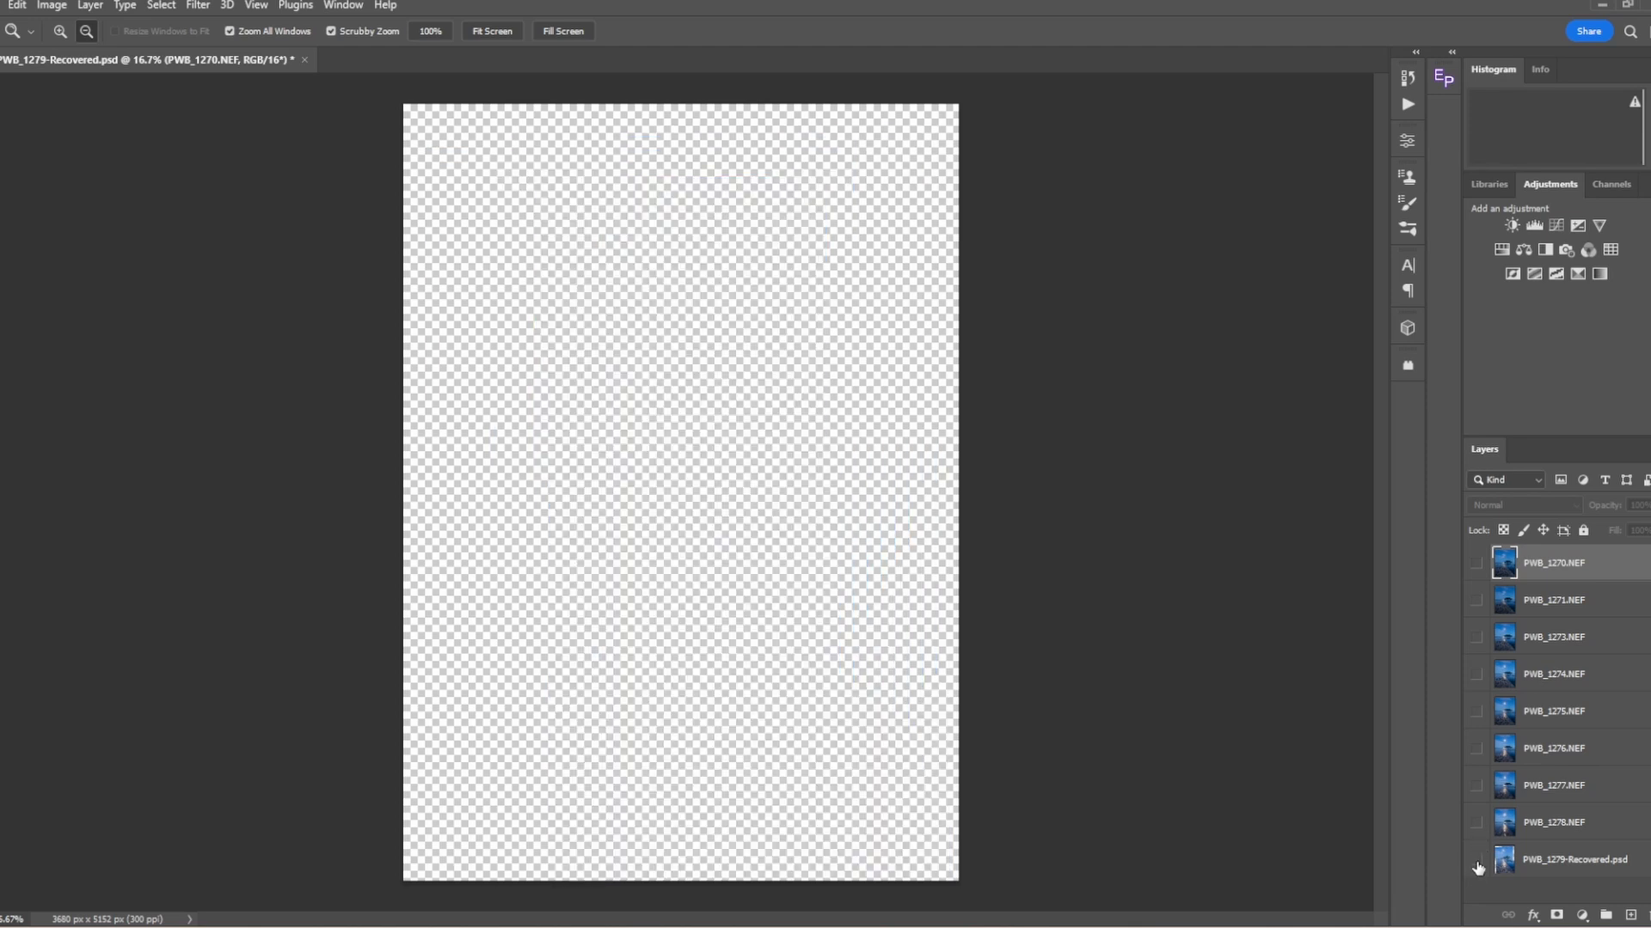
pyautogui.moveTo(1477, 827); pyautogui.dragTo(1477, 785)
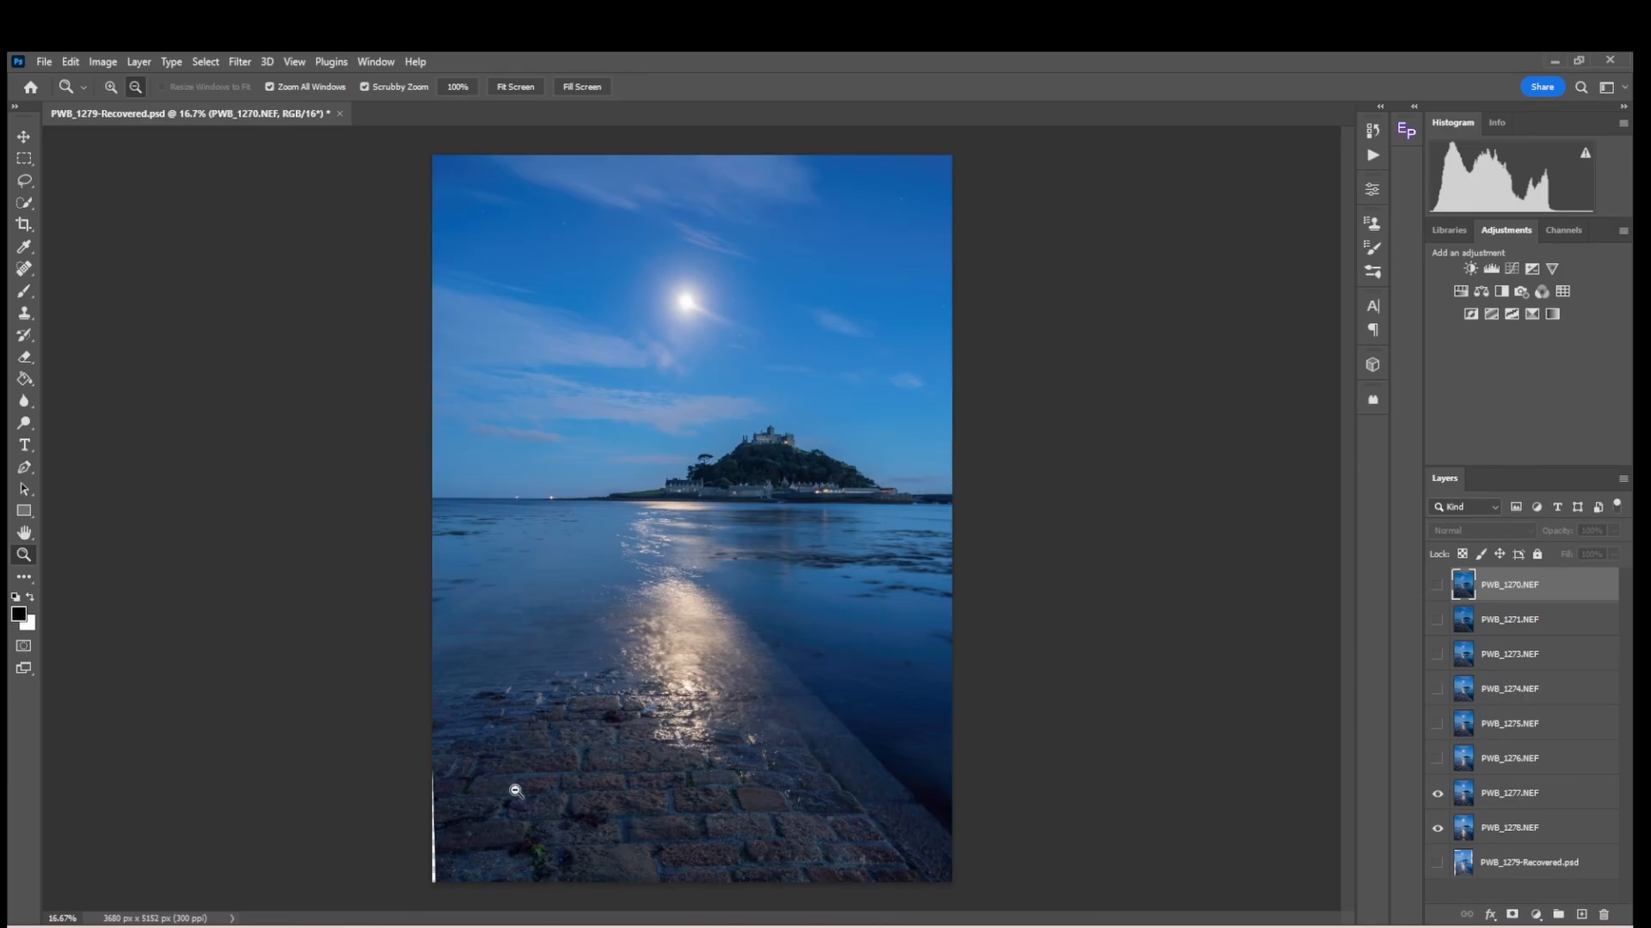
pyautogui.click(1437, 799)
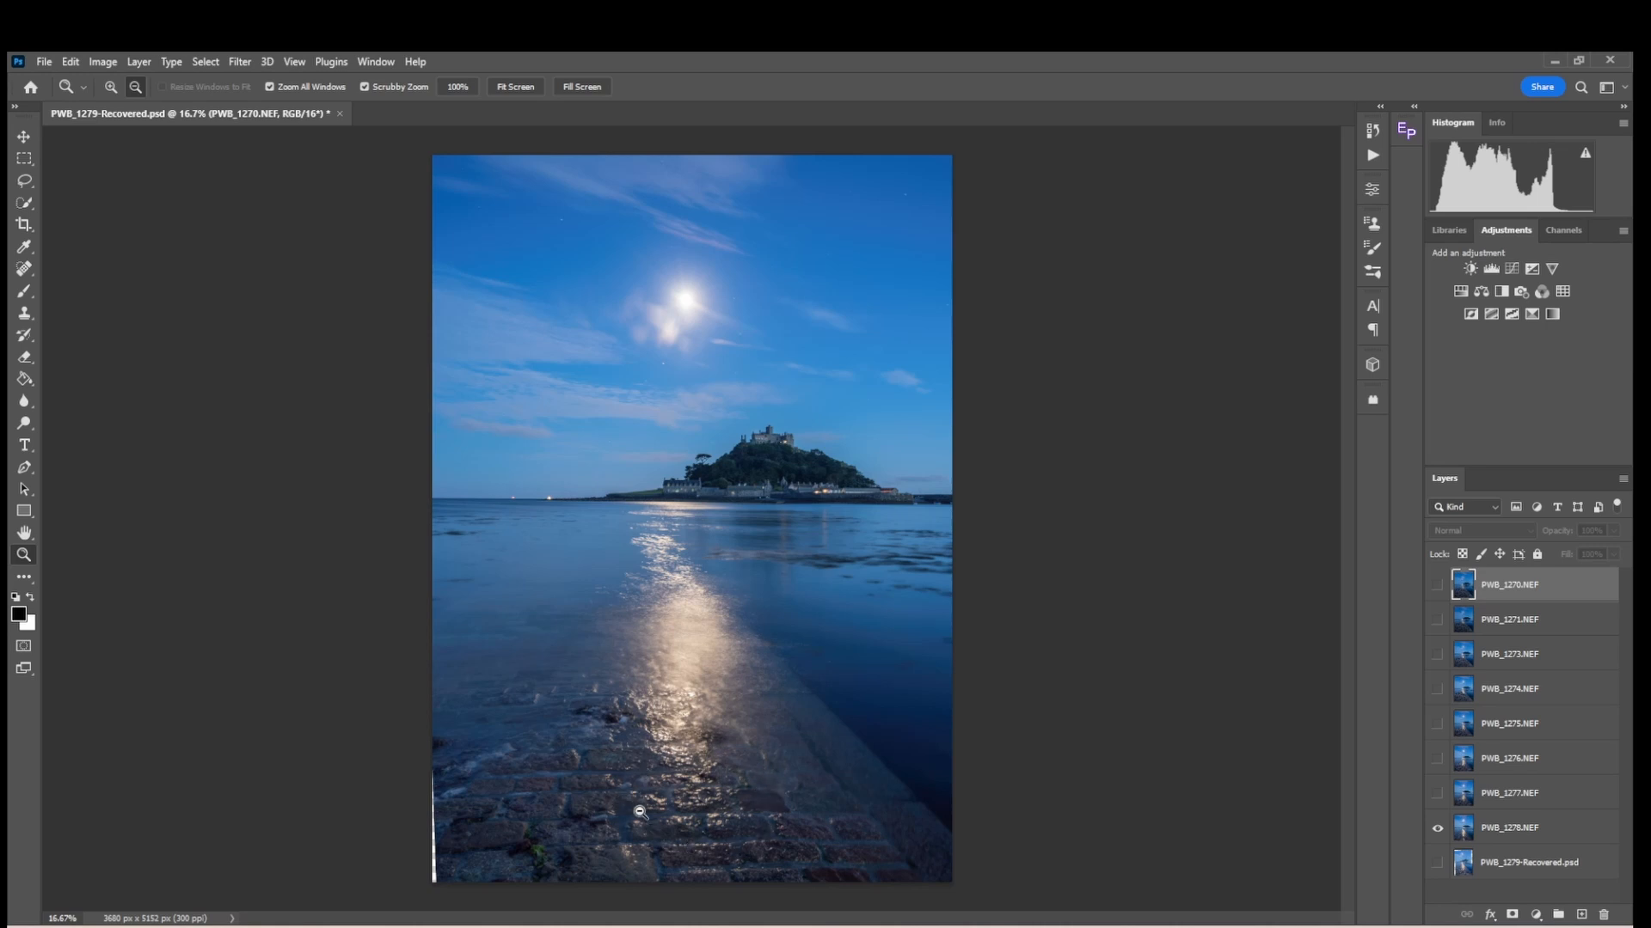
pyautogui.click(1437, 794)
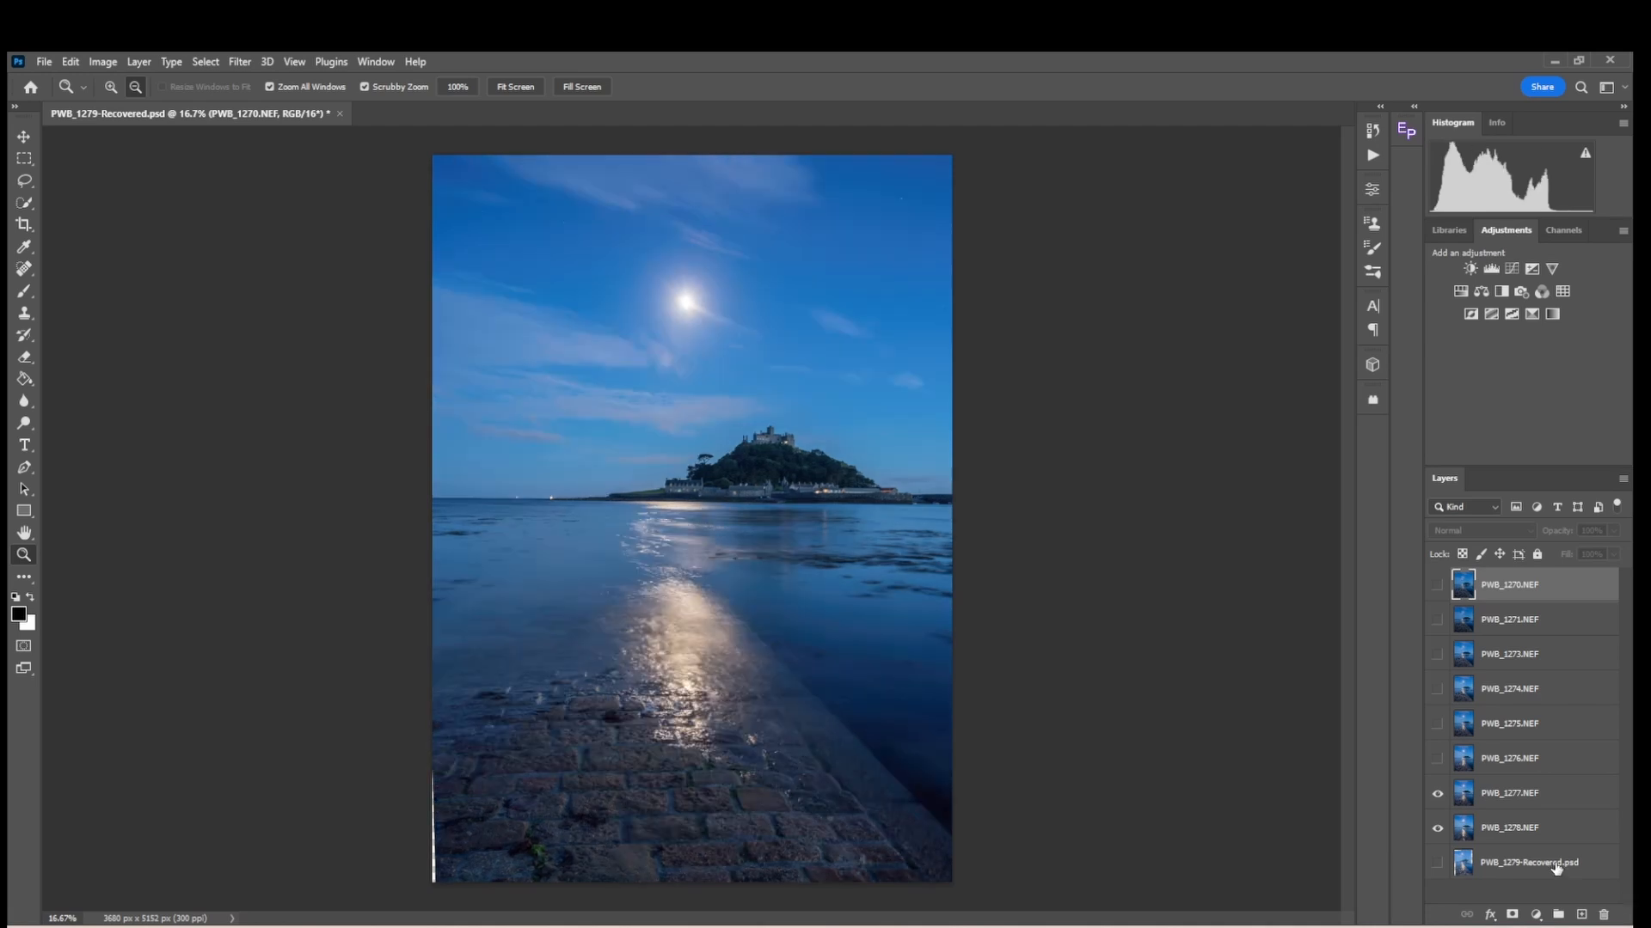
# Step: Delete the misaligned PWB_1279-Recovered.psd layer at the bottom of the stack
pyautogui.rightClick(1557, 864)
pyautogui.press('Escape')
pyautogui.rightClick(1556, 867)
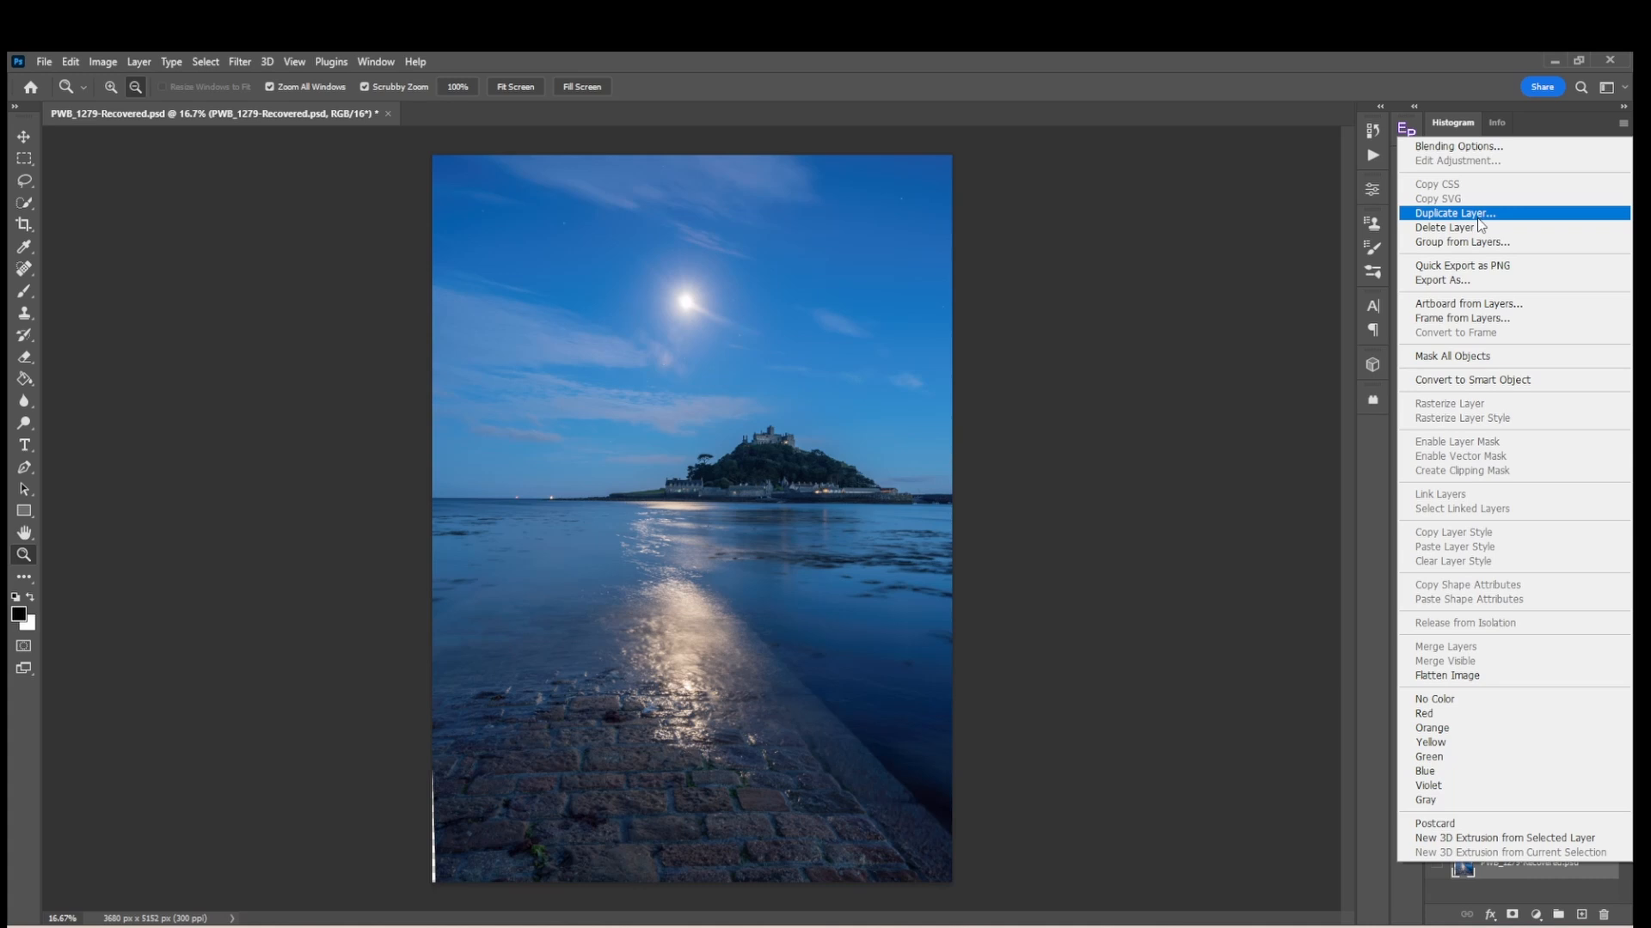
pyautogui.click(1446, 228)
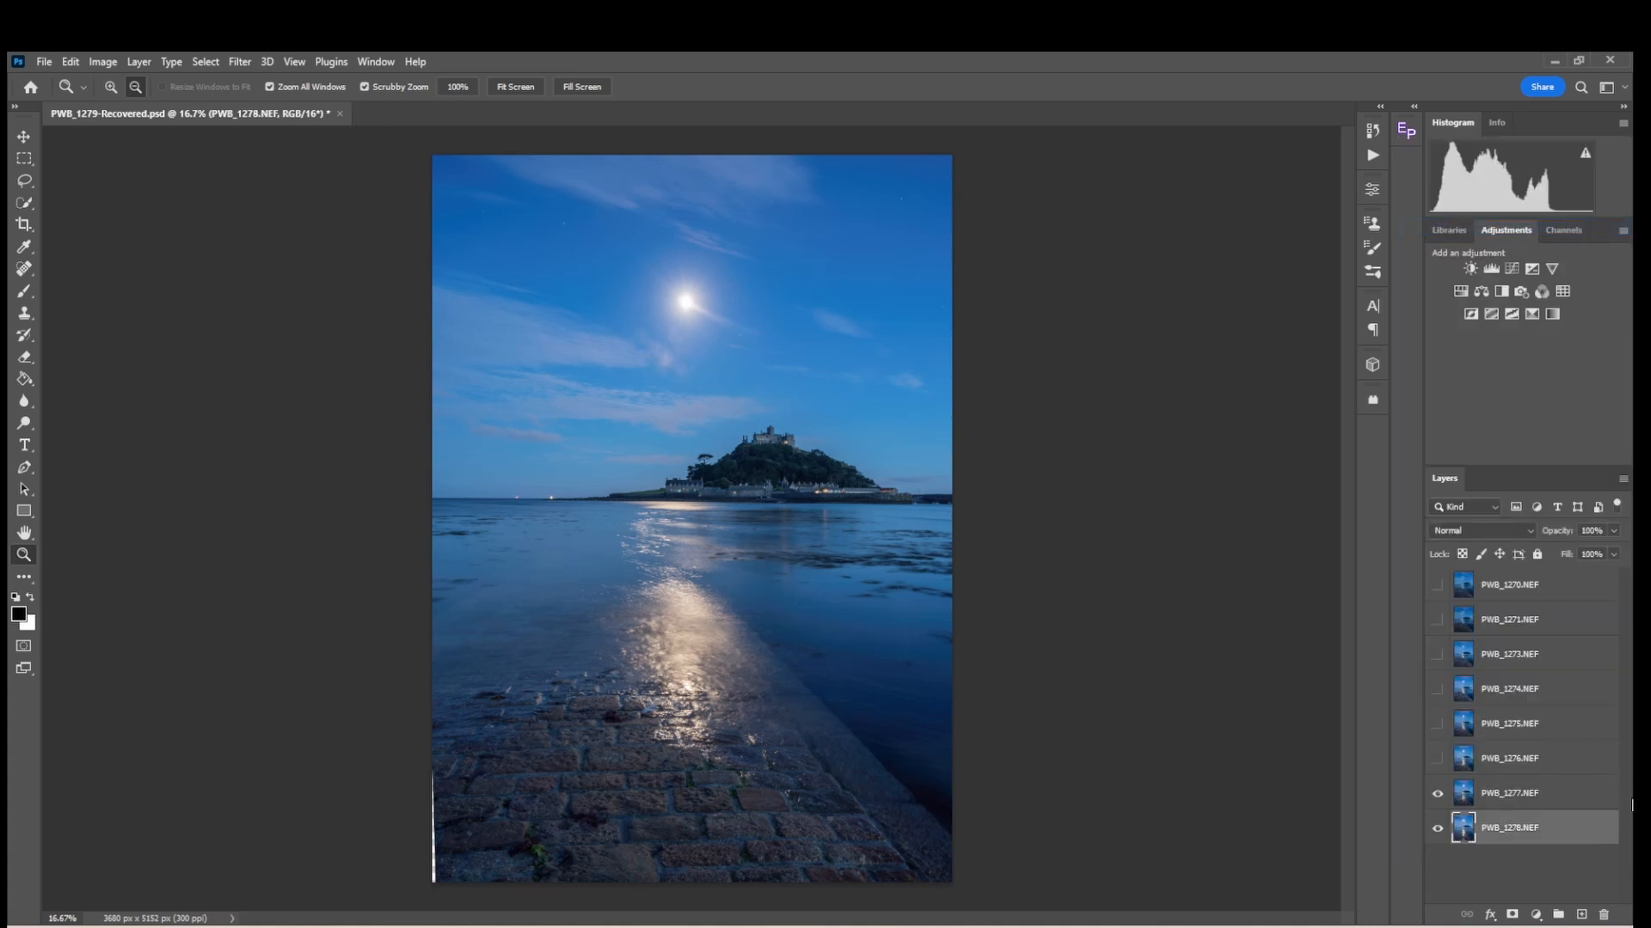
# Step: Show PWB_1270.NEF, PWB_1271.NEF and PWB_1273.NEF, and hide the first two again so PWB_1273.NEF is the uppermost visible frame
pyautogui.click(1438, 585)
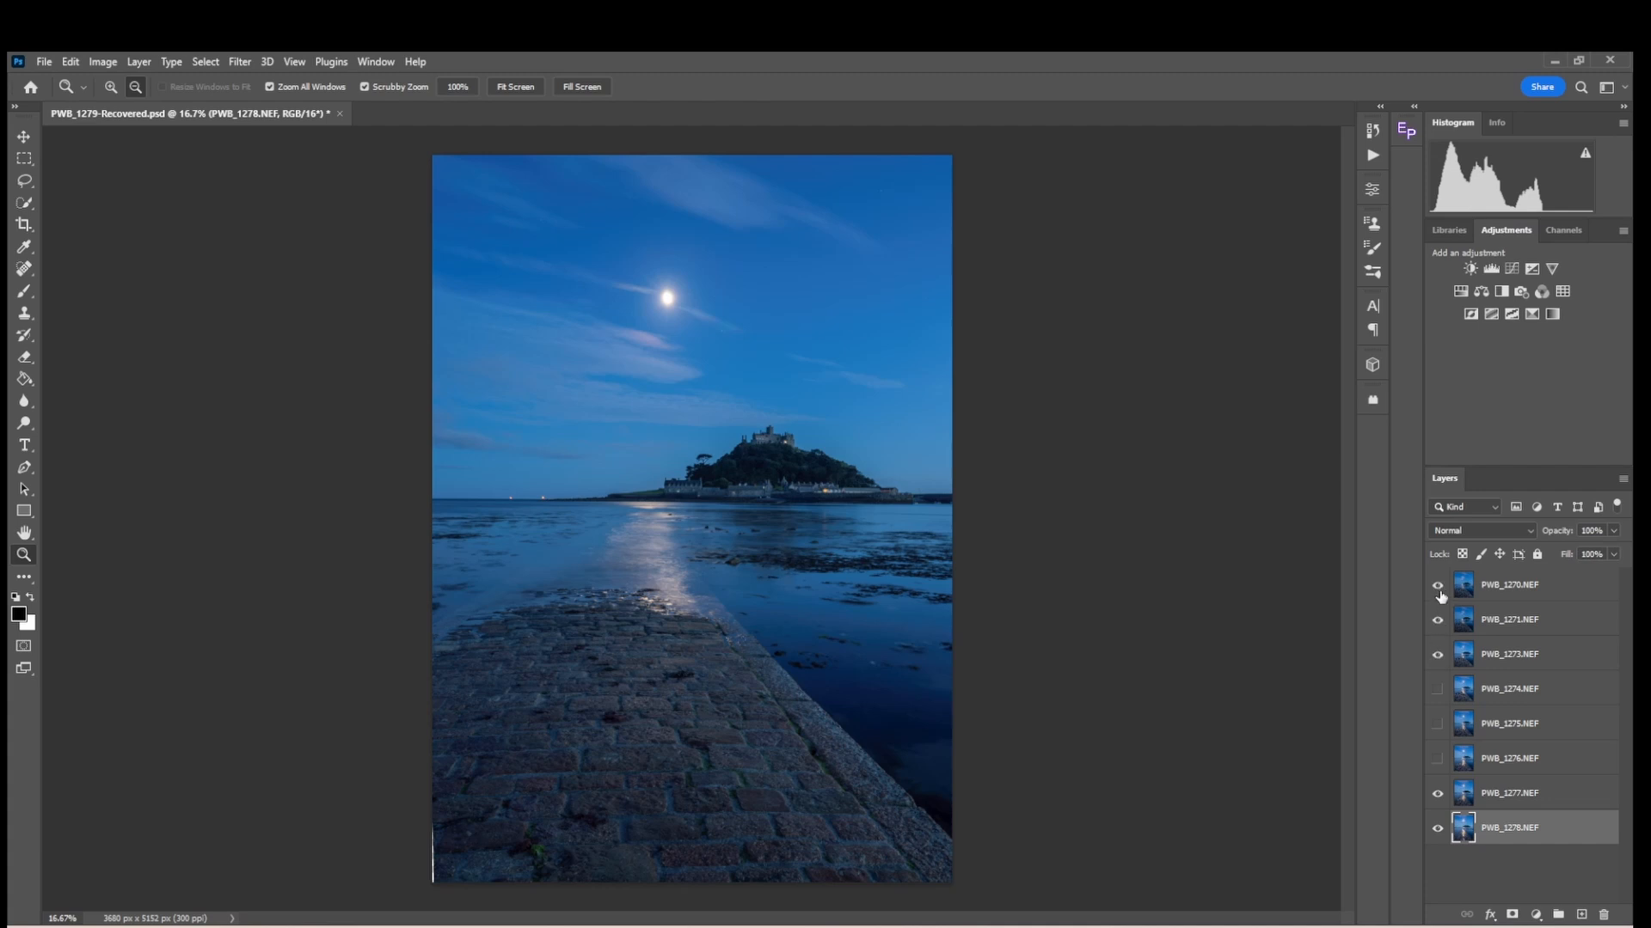
pyautogui.click(1439, 588)
pyautogui.click(1441, 620)
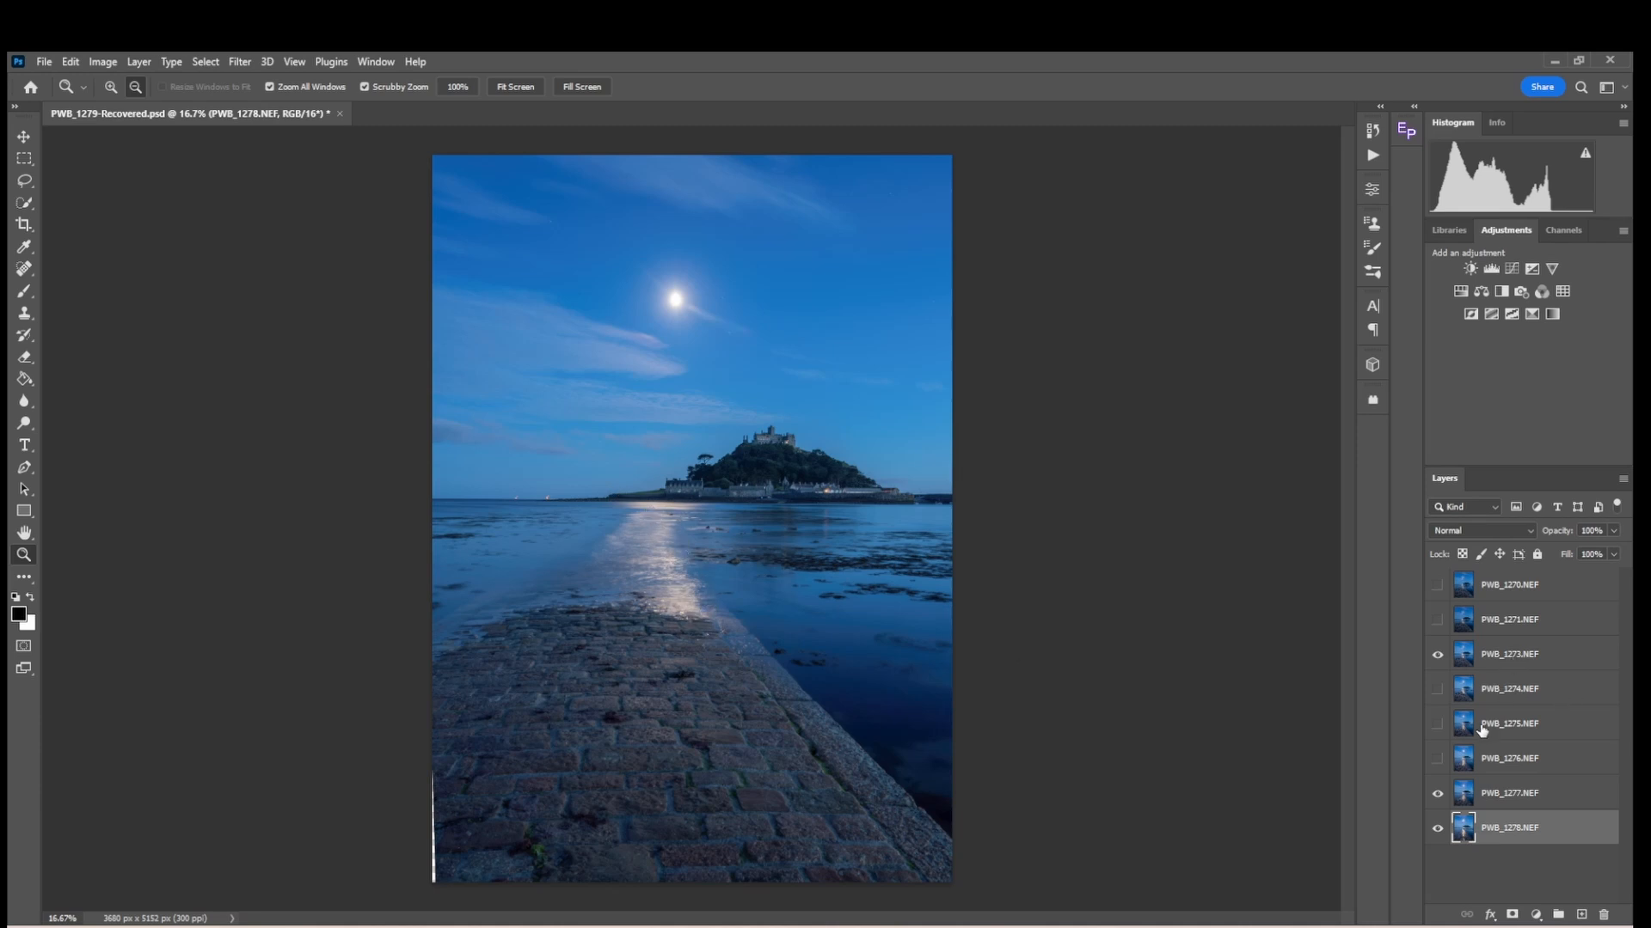
# Step: Add a layer mask to PWB_1273.NEF and paint it black over the foreground causeway with a 400 px soft brush to reveal the wetter frame
pyautogui.click(1496, 661)
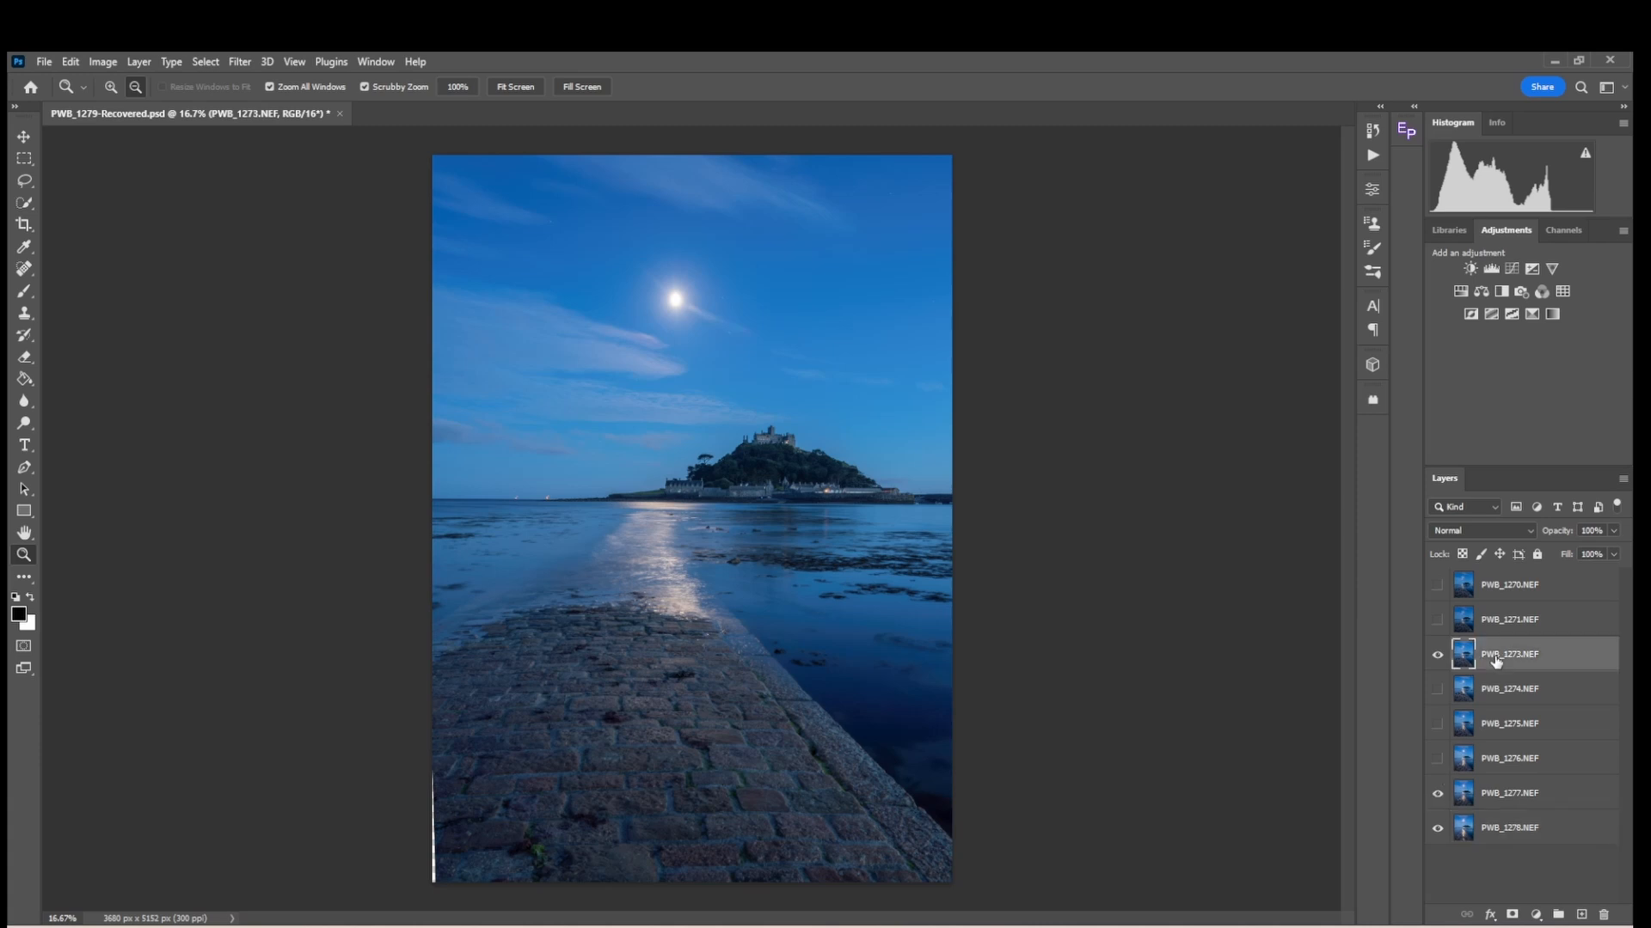
pyautogui.click(1512, 916)
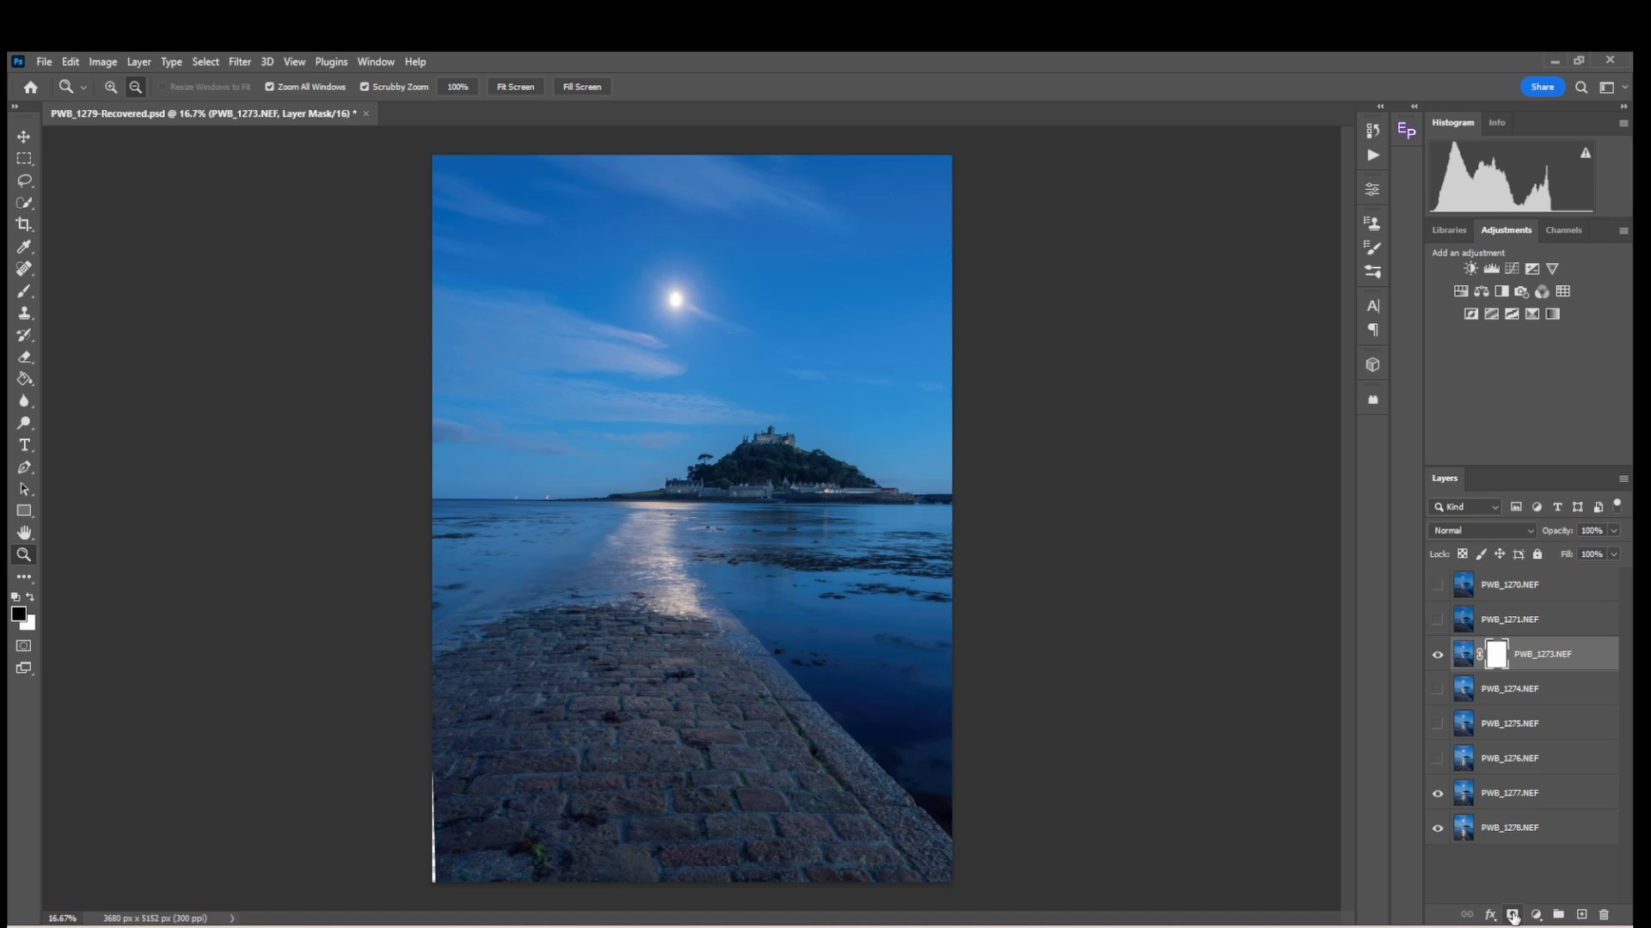
pyautogui.click(24, 290)
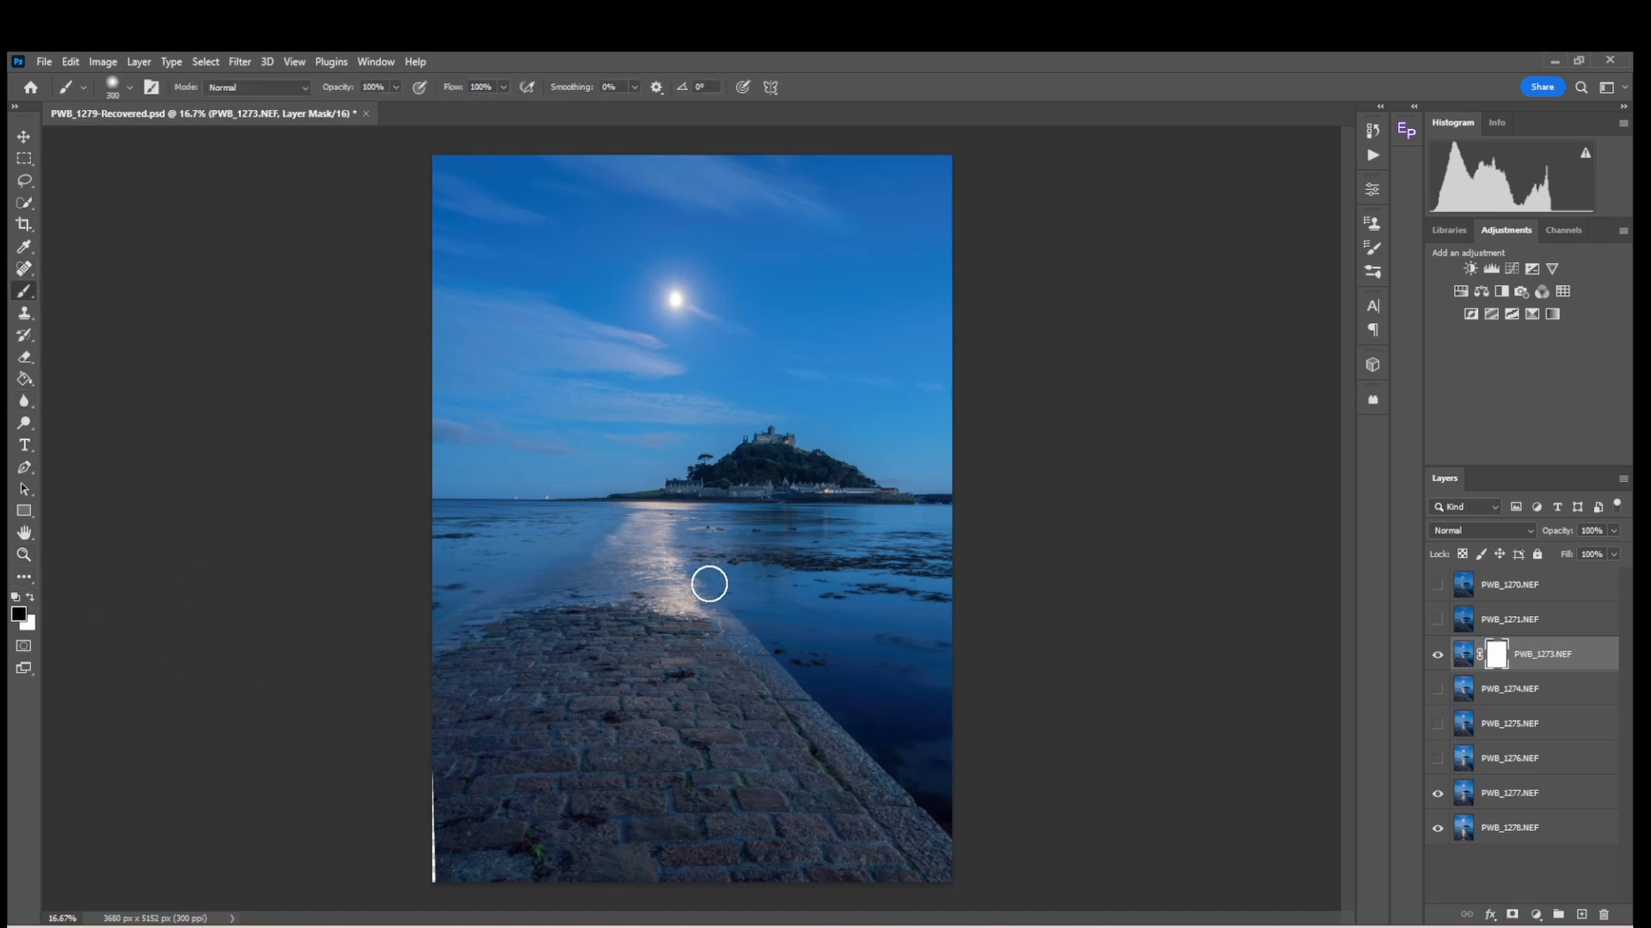
pyautogui.press(']')
pyautogui.press(']')
pyautogui.press('[')
pyautogui.moveTo(656, 582)
pyautogui.mouseDown()
pyautogui.moveTo(719, 627)
pyautogui.moveTo(592, 615)
pyautogui.moveTo(486, 633)
pyautogui.mouseUp()
pyautogui.moveTo(603, 663)
pyautogui.mouseDown()
pyautogui.moveTo(579, 686)
pyautogui.moveTo(682, 674)
pyautogui.moveTo(711, 645)
pyautogui.moveTo(792, 685)
pyautogui.moveTo(527, 689)
pyautogui.moveTo(455, 712)
pyautogui.moveTo(633, 693)
pyautogui.moveTo(730, 730)
pyautogui.moveTo(840, 740)
pyautogui.moveTo(832, 719)
pyautogui.moveTo(932, 785)
pyautogui.moveTo(843, 745)
pyautogui.mouseUp()
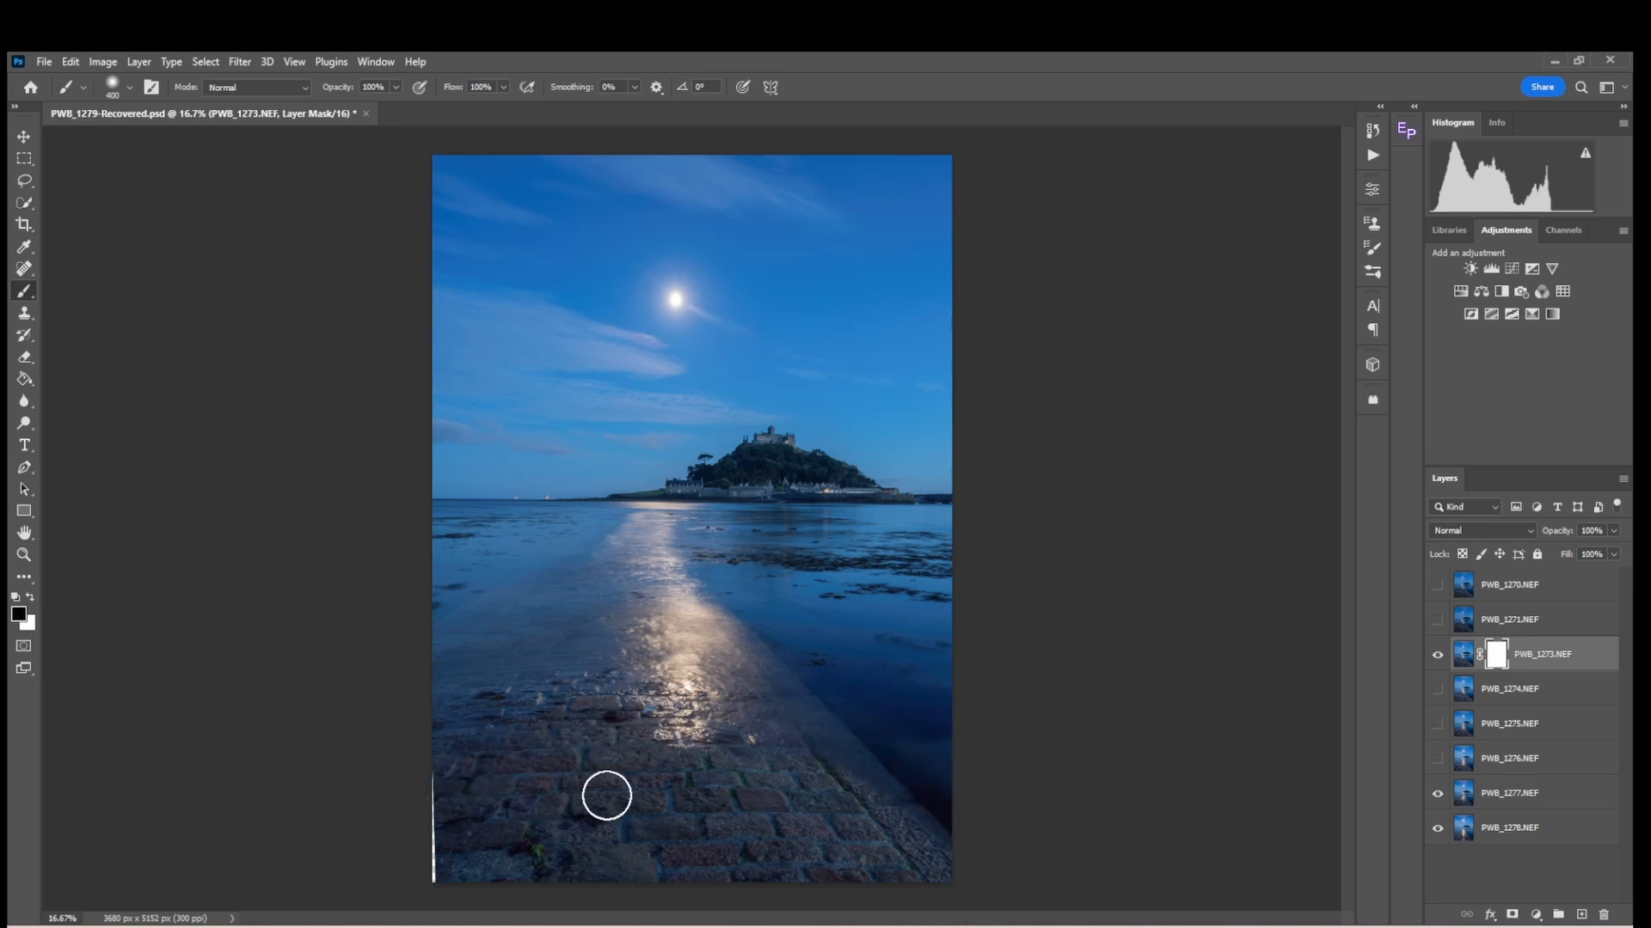
pyautogui.moveTo(794, 764); pyautogui.dragTo(940, 843)
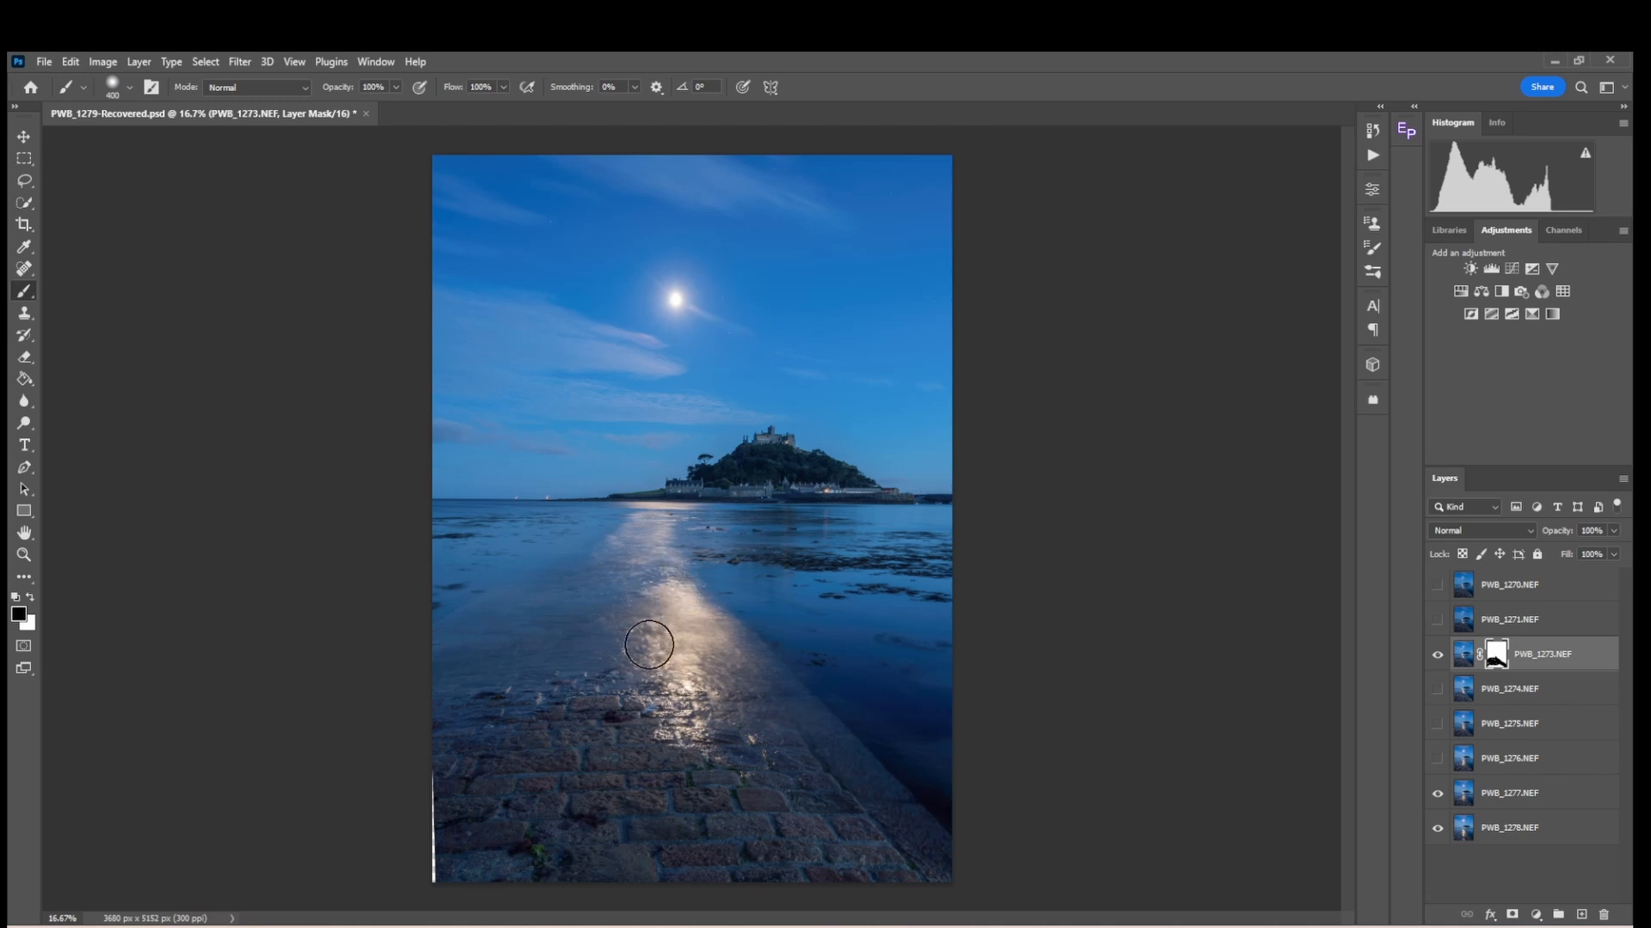
# Step: Paint white on the PWB_1273.NEF mask around the moonlight reflection to refine the blend, and reset the foreground colour to black
pyautogui.click(31, 597)
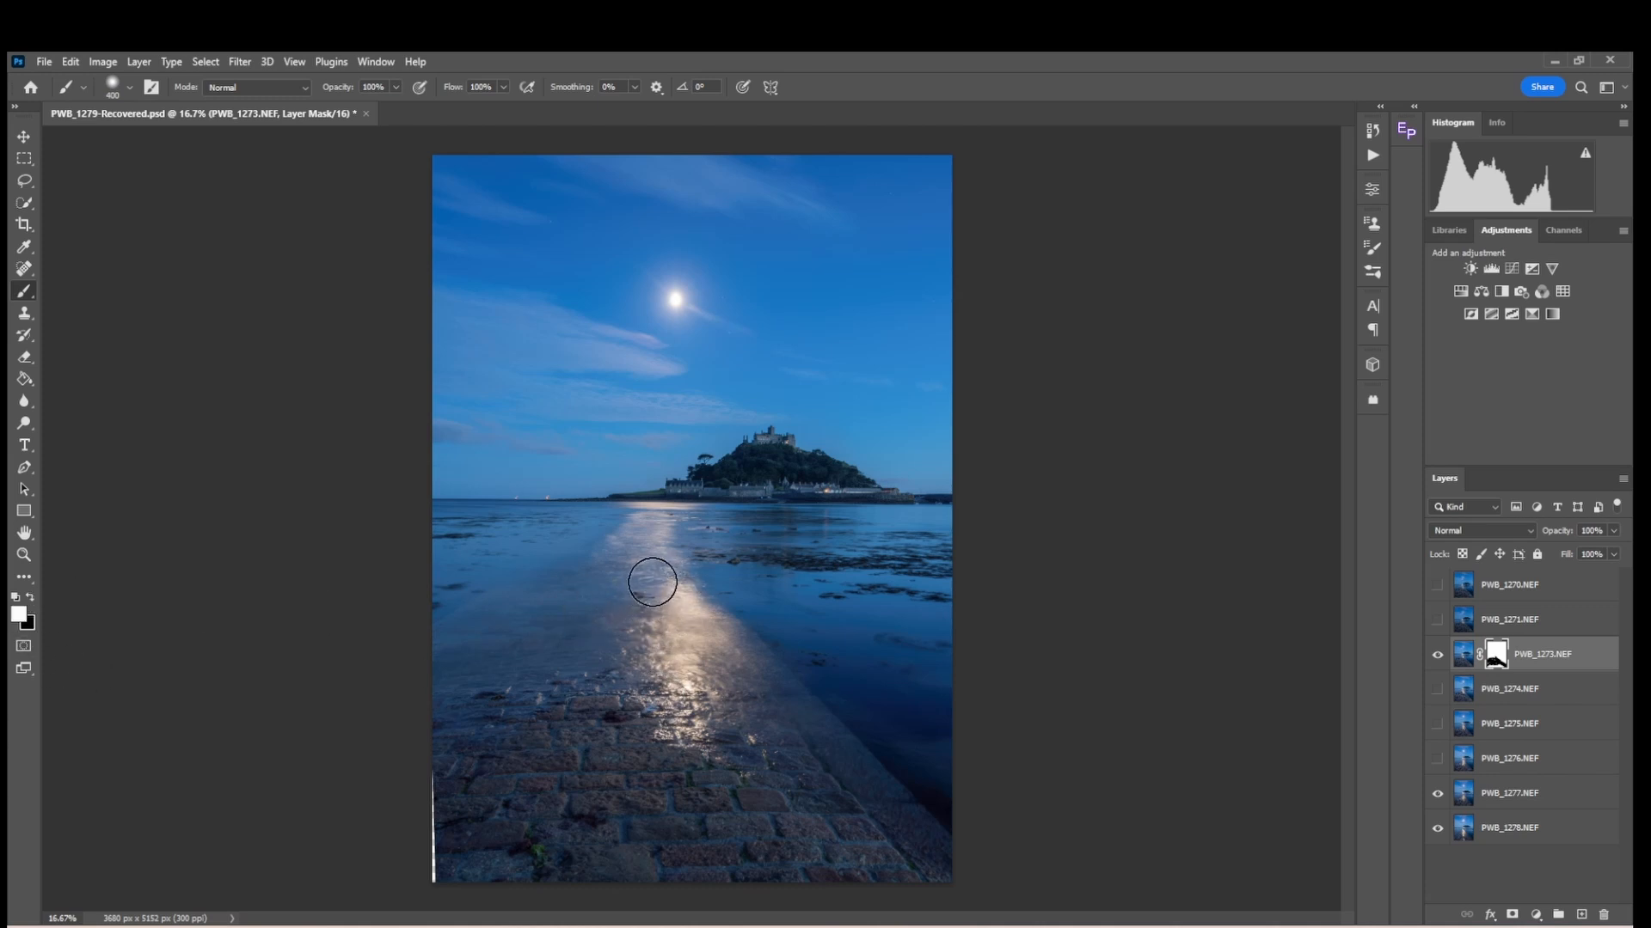
pyautogui.moveTo(676, 601); pyautogui.dragTo(693, 653)
pyautogui.click(31, 597)
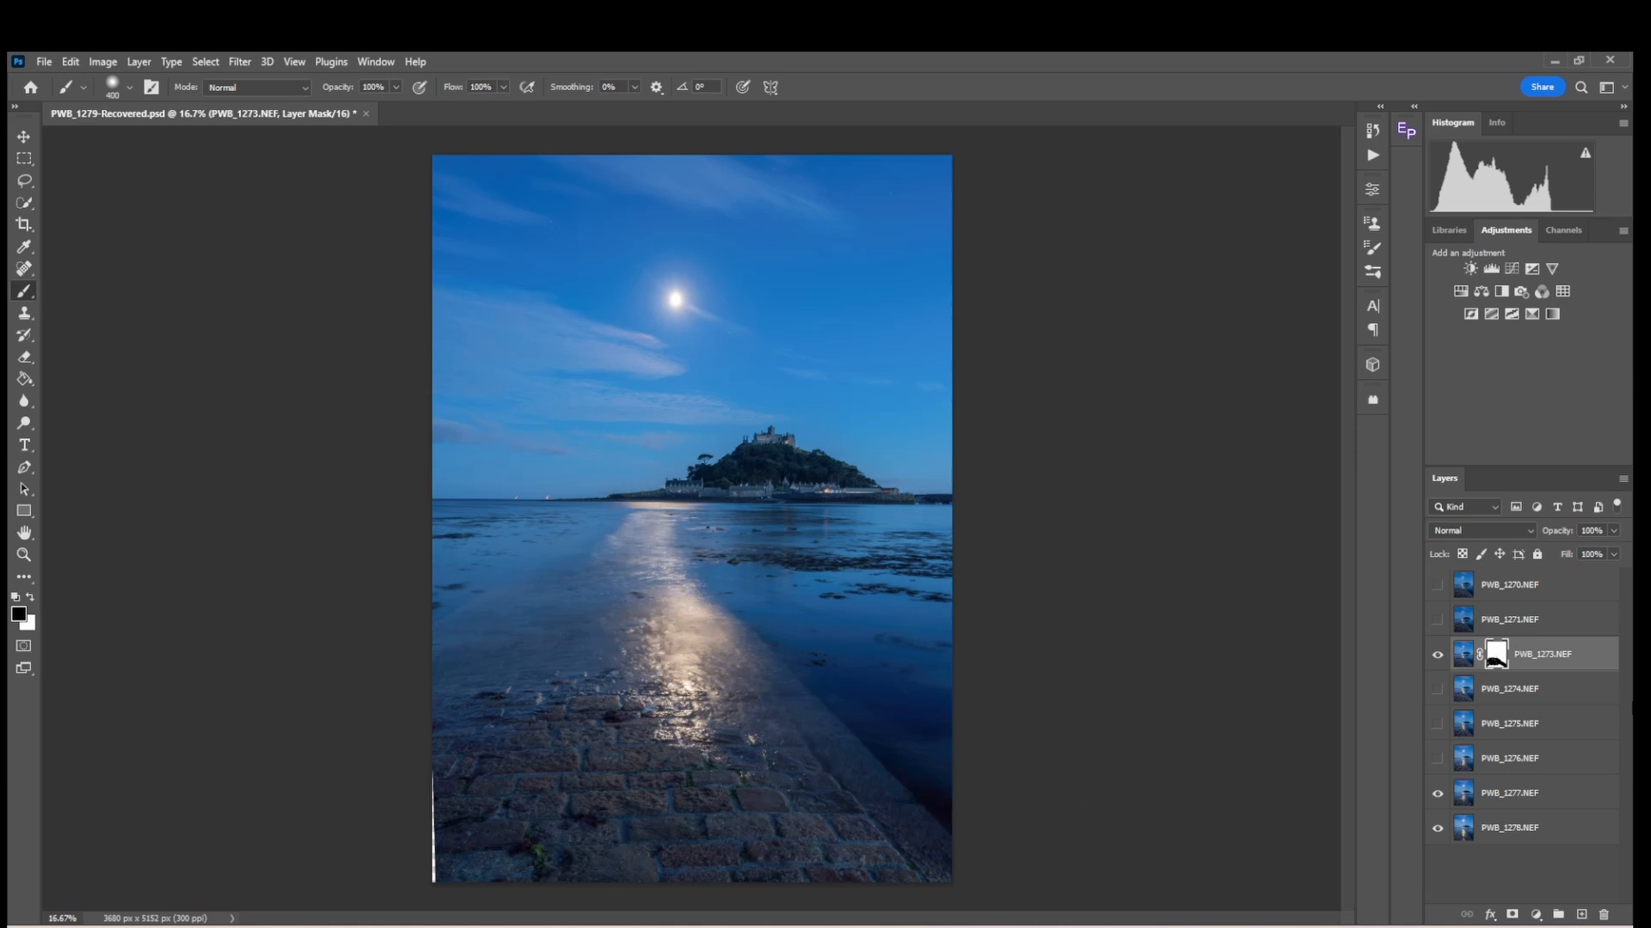
# Step: Compare the image with PWB_1274.NEF shown and hidden, leave it visible and add a white layer mask to it
pyautogui.click(1437, 691)
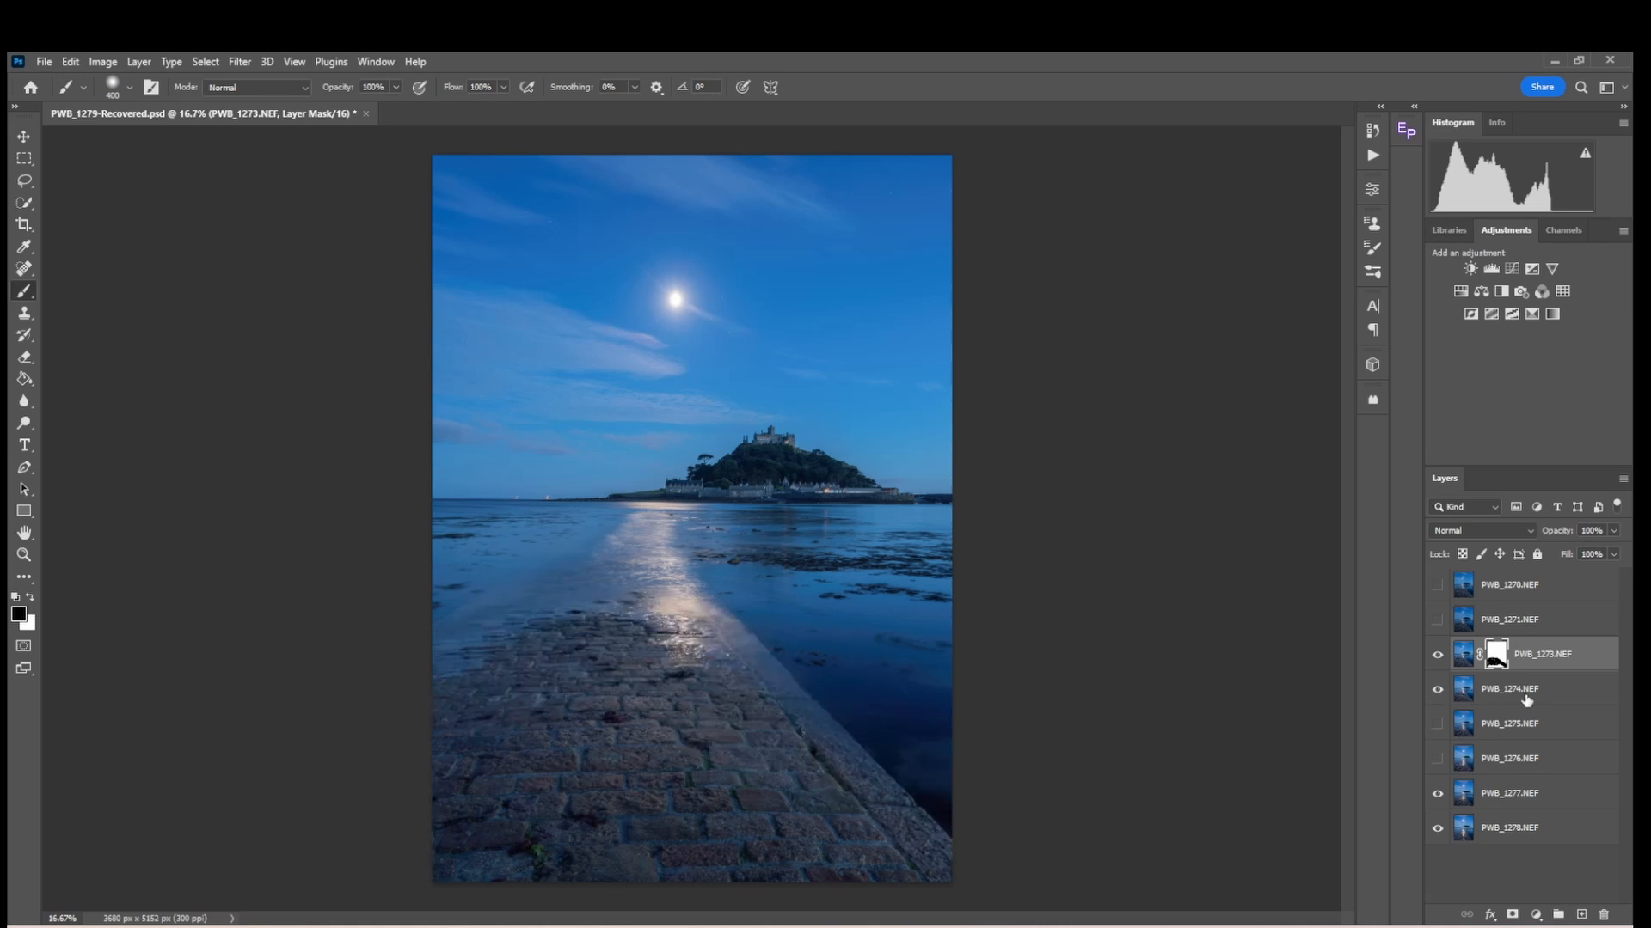
pyautogui.click(1438, 691)
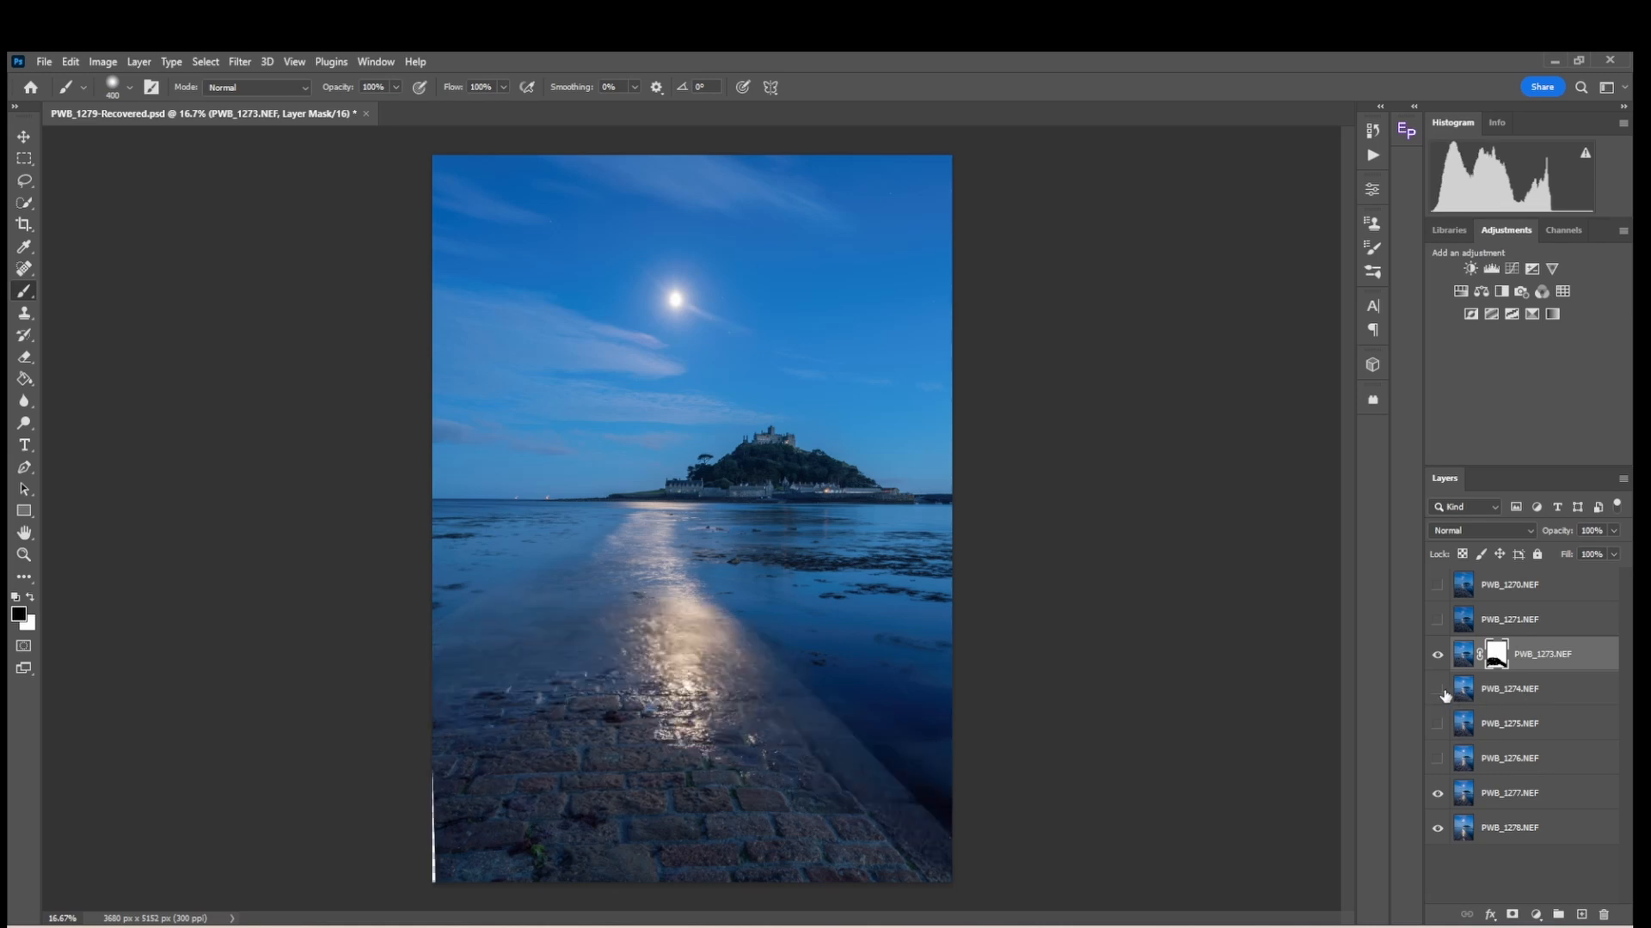
pyautogui.click(1526, 694)
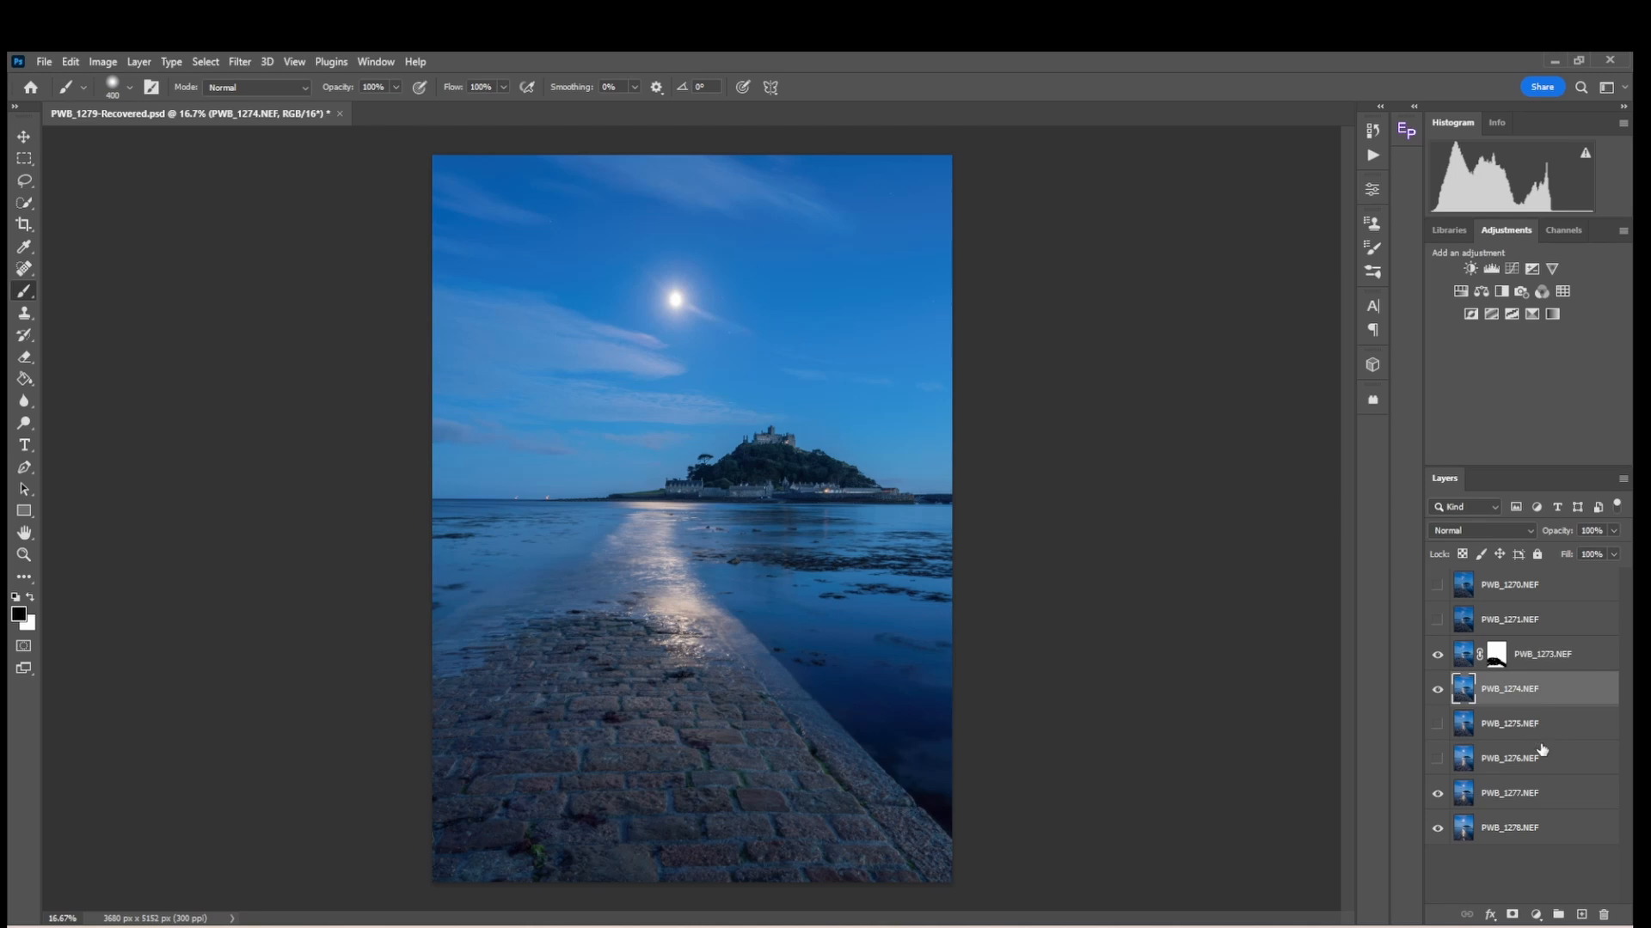
pyautogui.click(1512, 915)
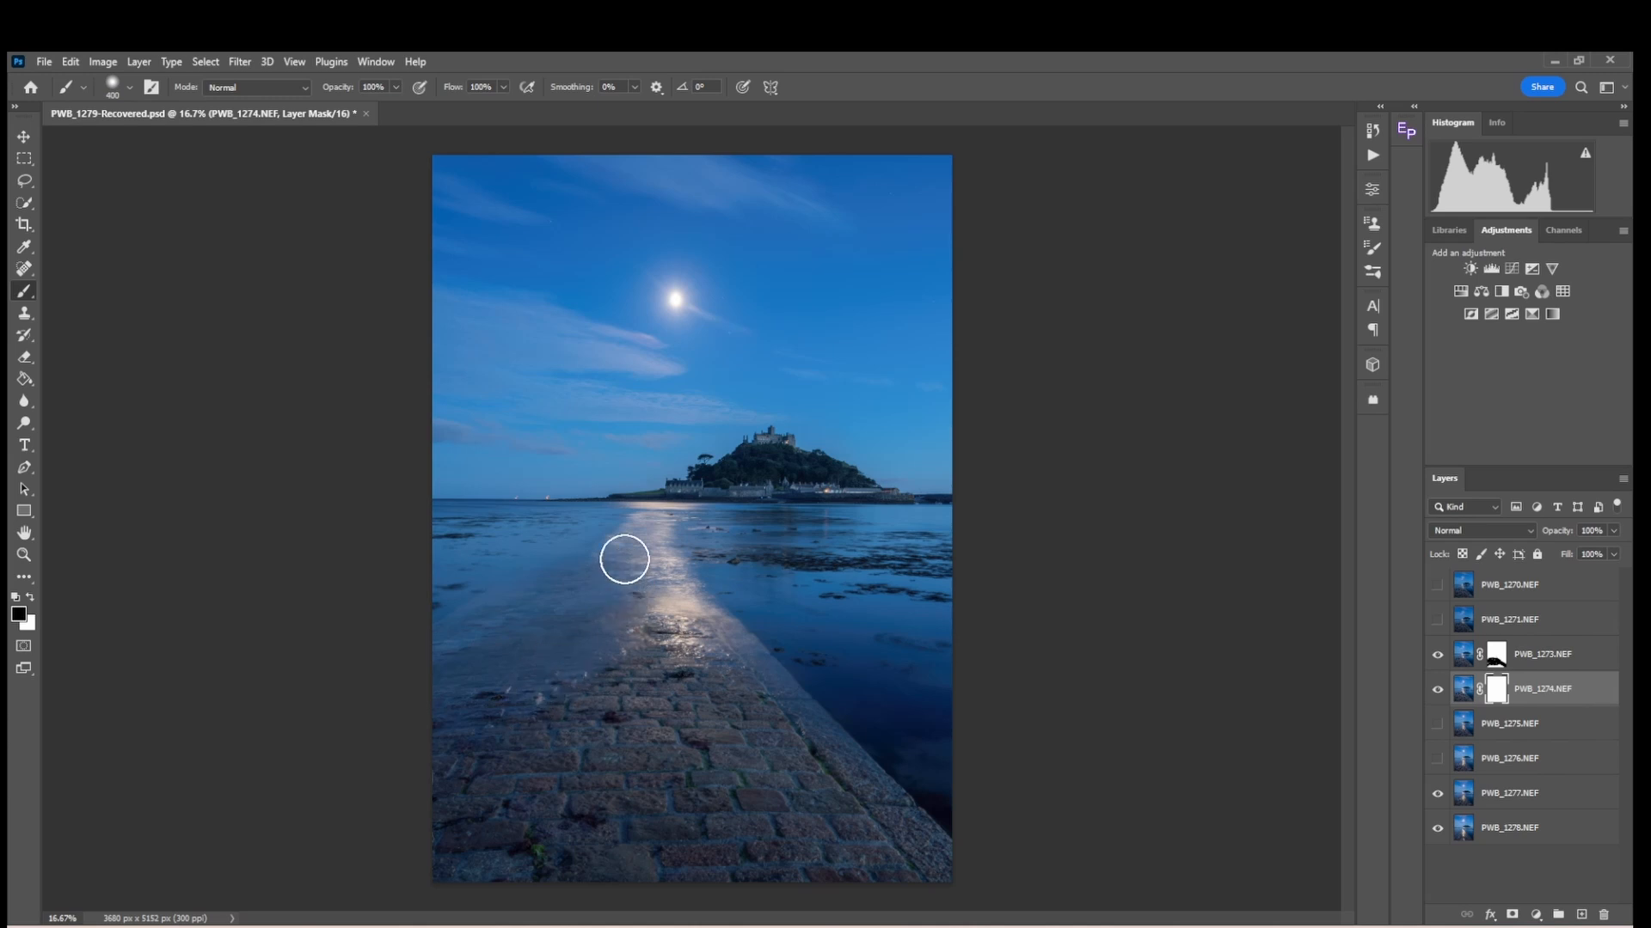
# Step: Paint black over the foreground causeway on the PWB_1274.NEF mask with the 400 px soft brush, and hide that layer after comparing
pyautogui.moveTo(600, 648)
pyautogui.mouseDown()
pyautogui.moveTo(685, 682)
pyautogui.moveTo(713, 629)
pyautogui.moveTo(818, 751)
pyautogui.moveTo(1017, 914)
pyautogui.mouseUp()
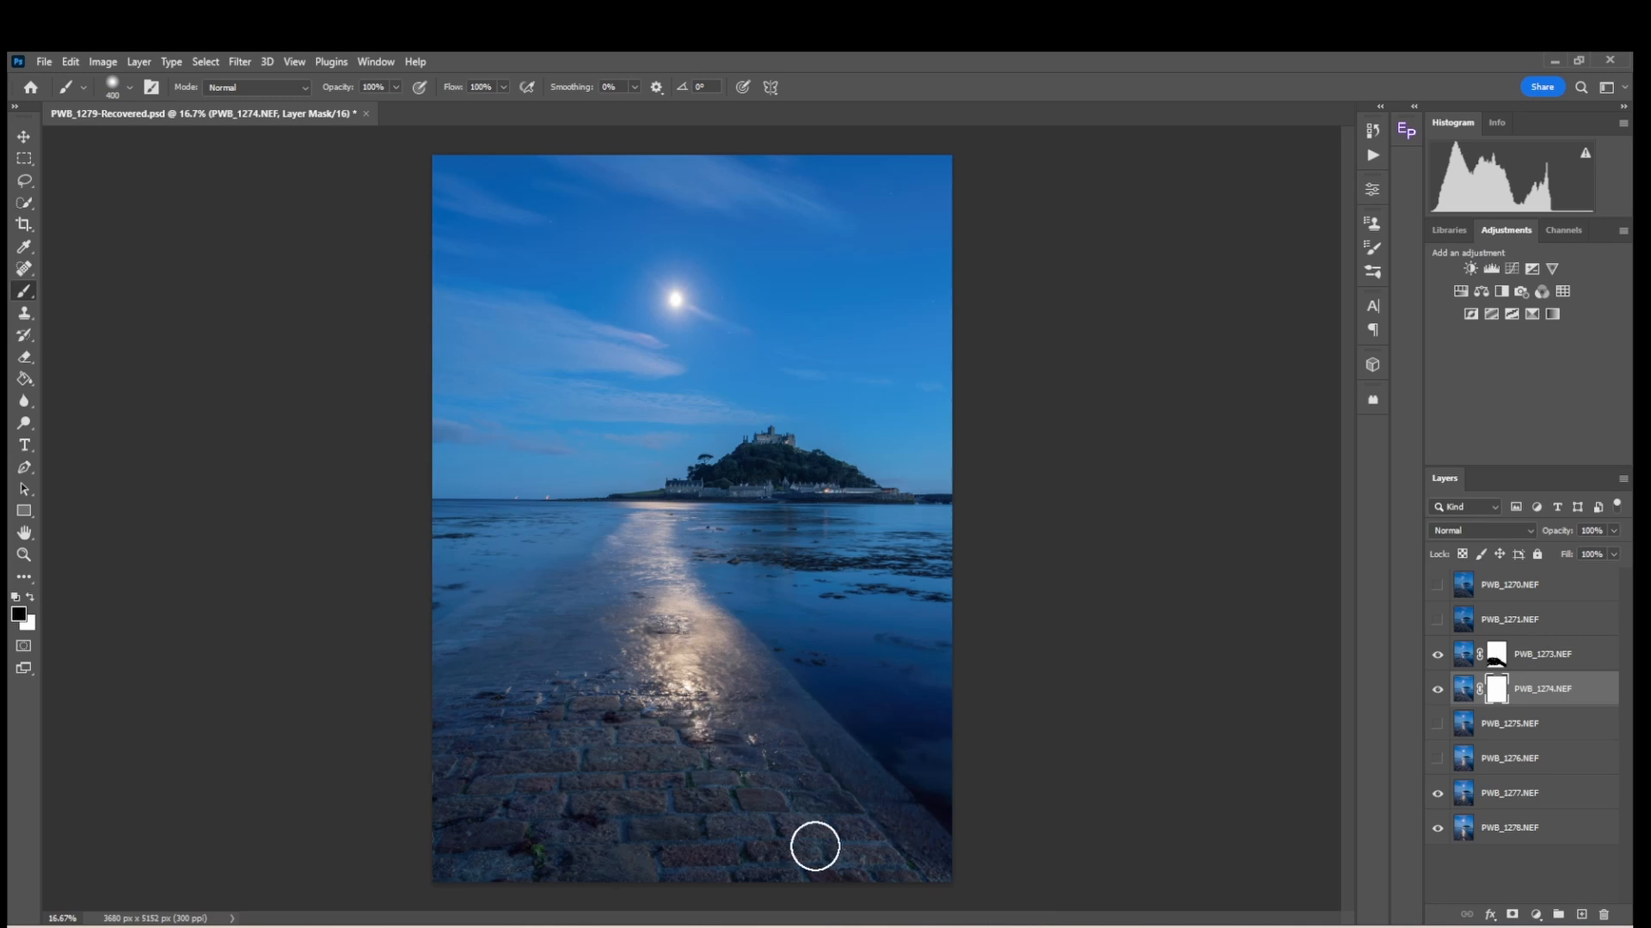
pyautogui.moveTo(416, 766)
pyautogui.mouseDown()
pyautogui.moveTo(722, 673)
pyautogui.moveTo(392, 837)
pyautogui.moveTo(849, 814)
pyautogui.moveTo(932, 866)
pyautogui.mouseUp()
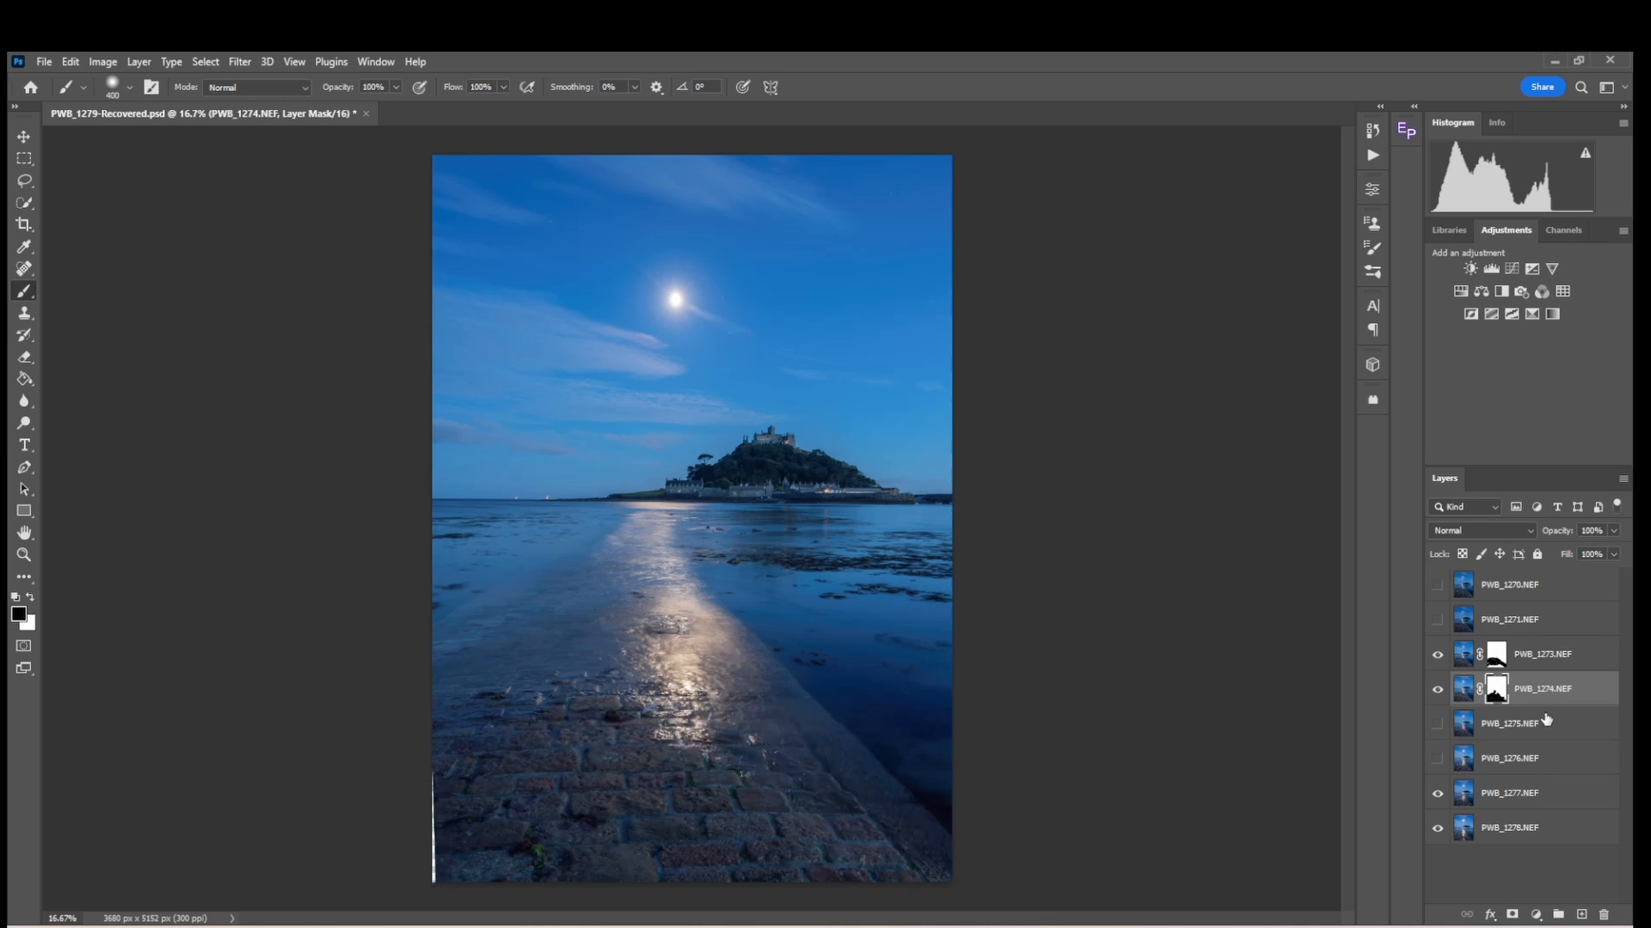
pyautogui.click(1441, 692)
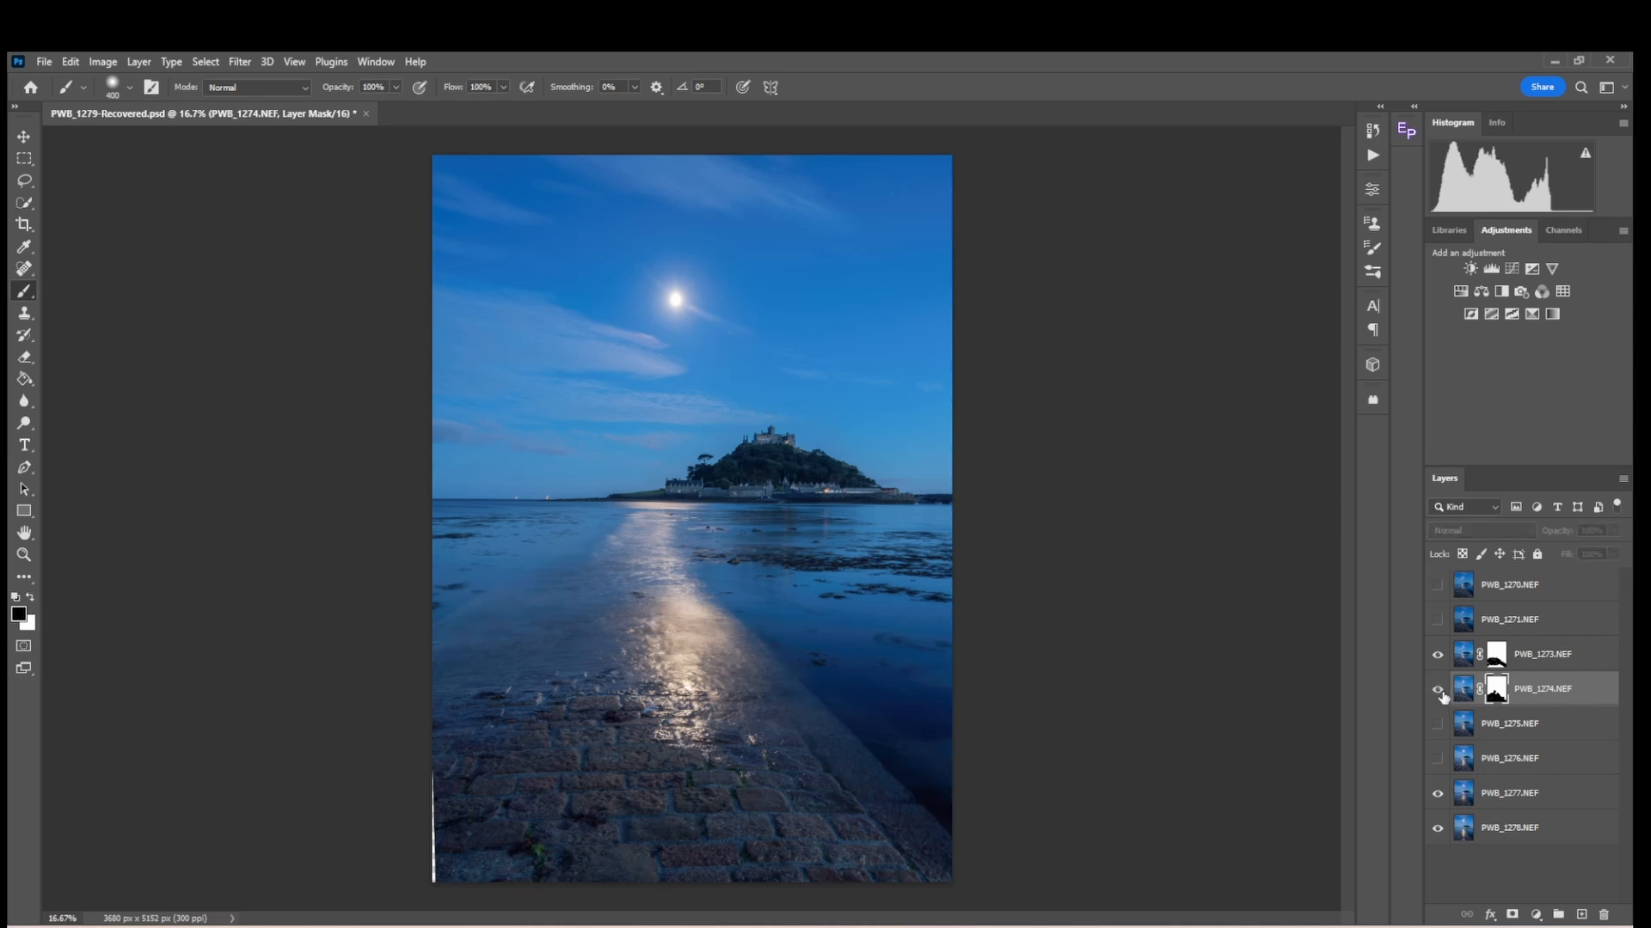
pyautogui.click(1439, 691)
pyautogui.click(1439, 692)
# Step: Show PWB_1275.NEF beneath the blend and compare the result with PWB_1271.NEF and PWB_1270.NEF, hiding those two again
pyautogui.click(1437, 726)
pyautogui.click(1437, 726)
pyautogui.click(1437, 726)
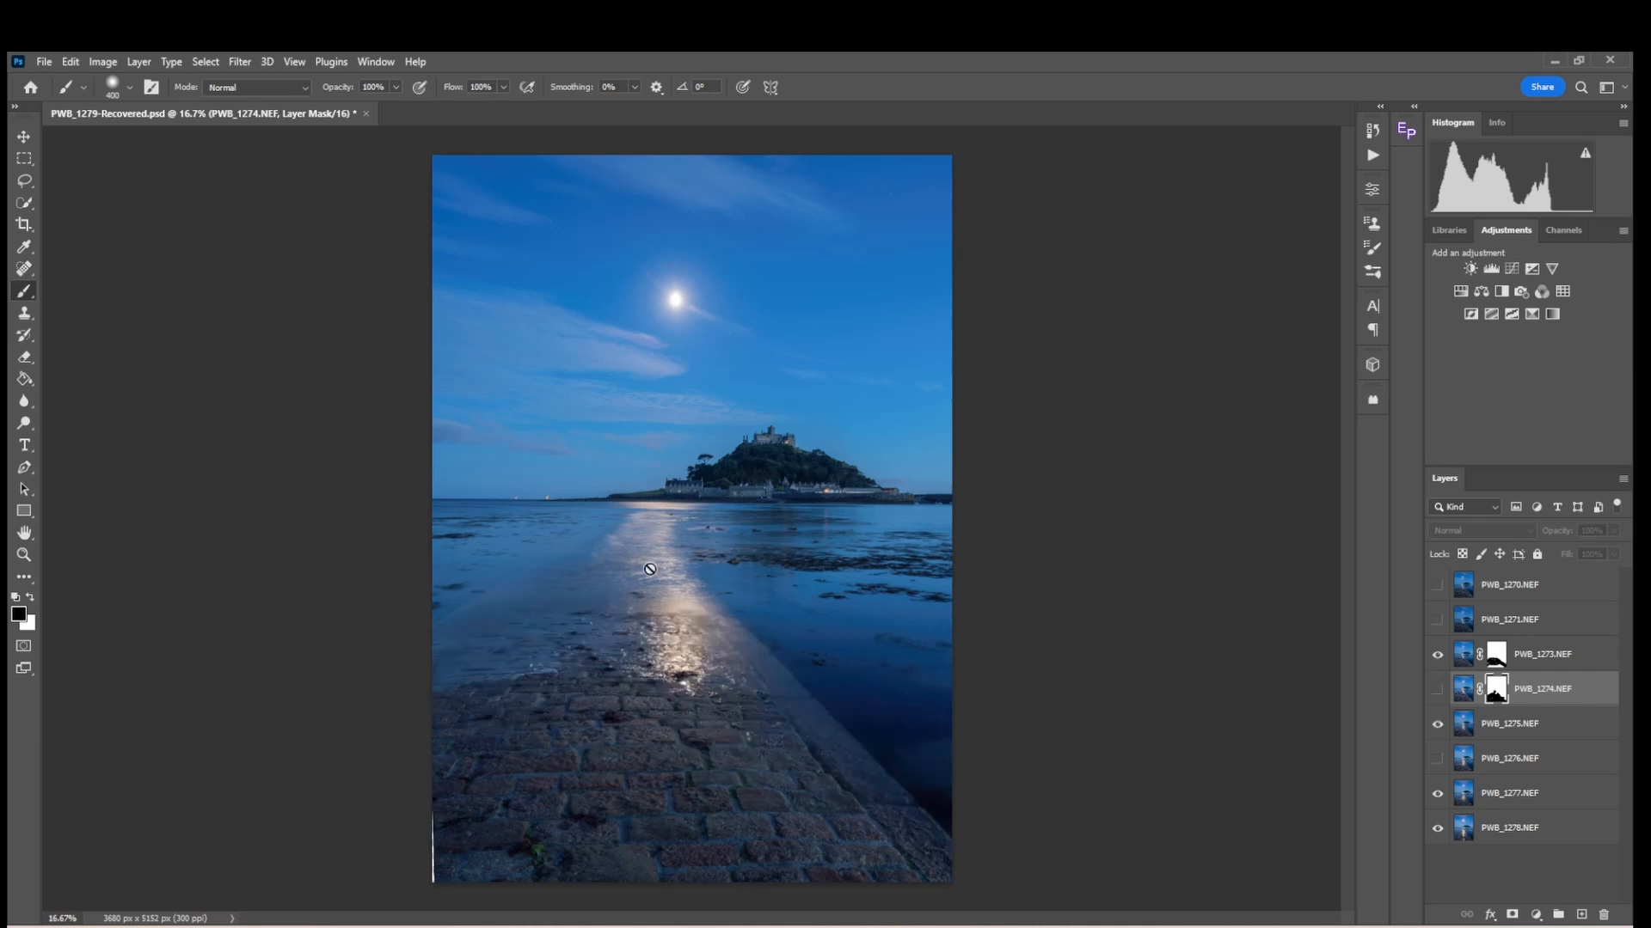
pyautogui.click(1437, 620)
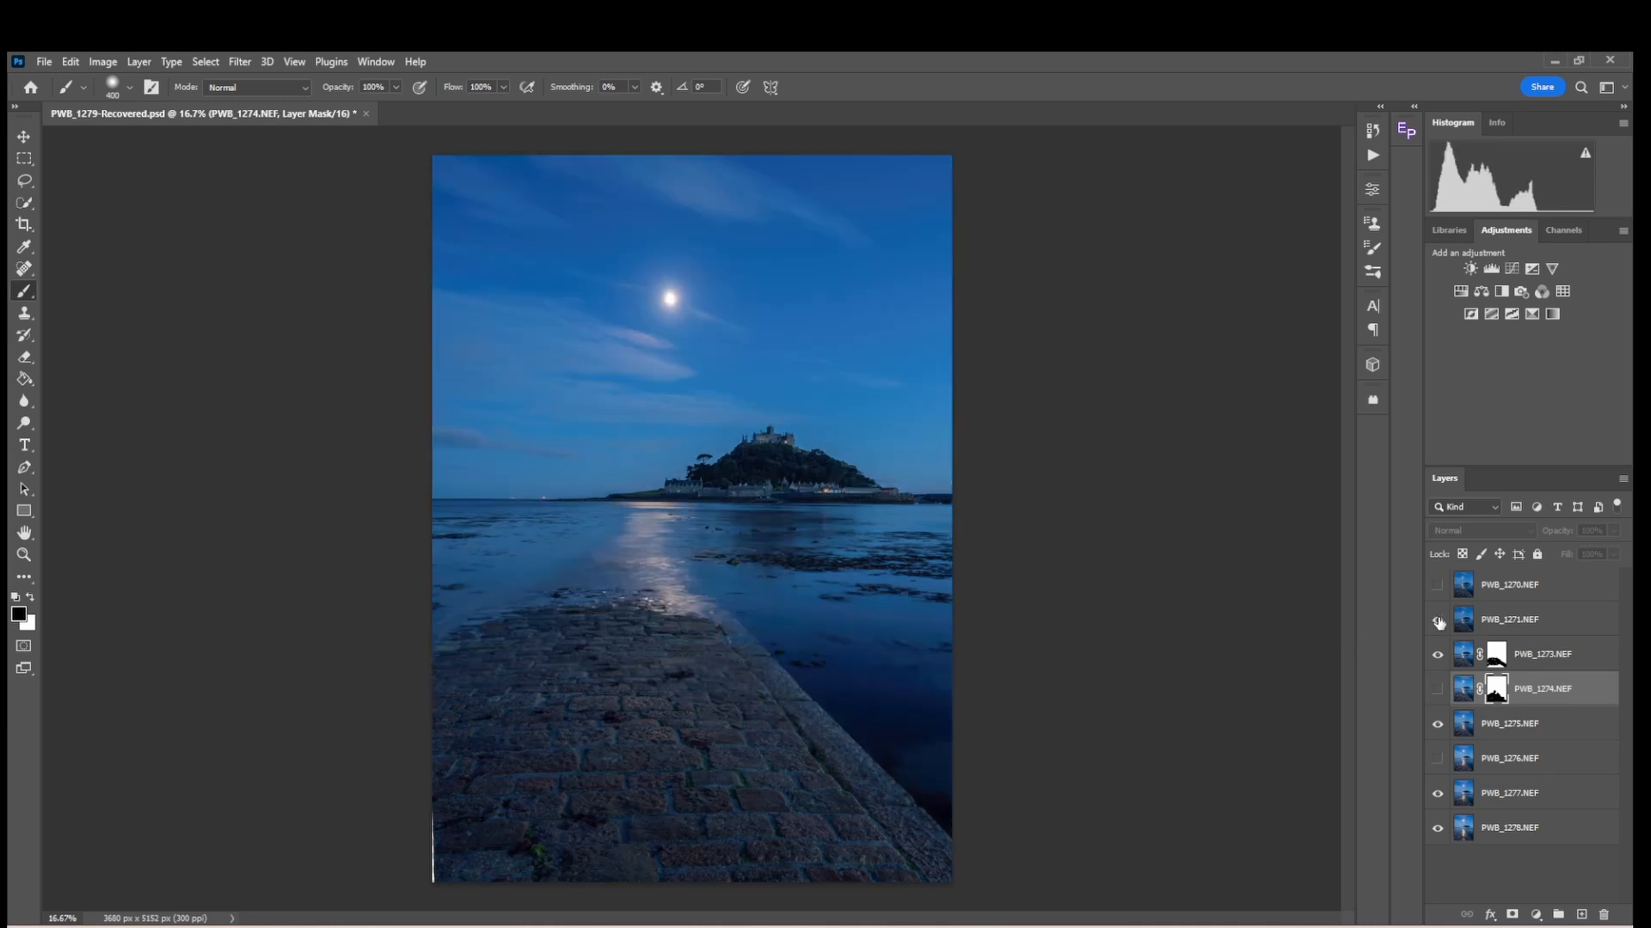
pyautogui.click(1438, 620)
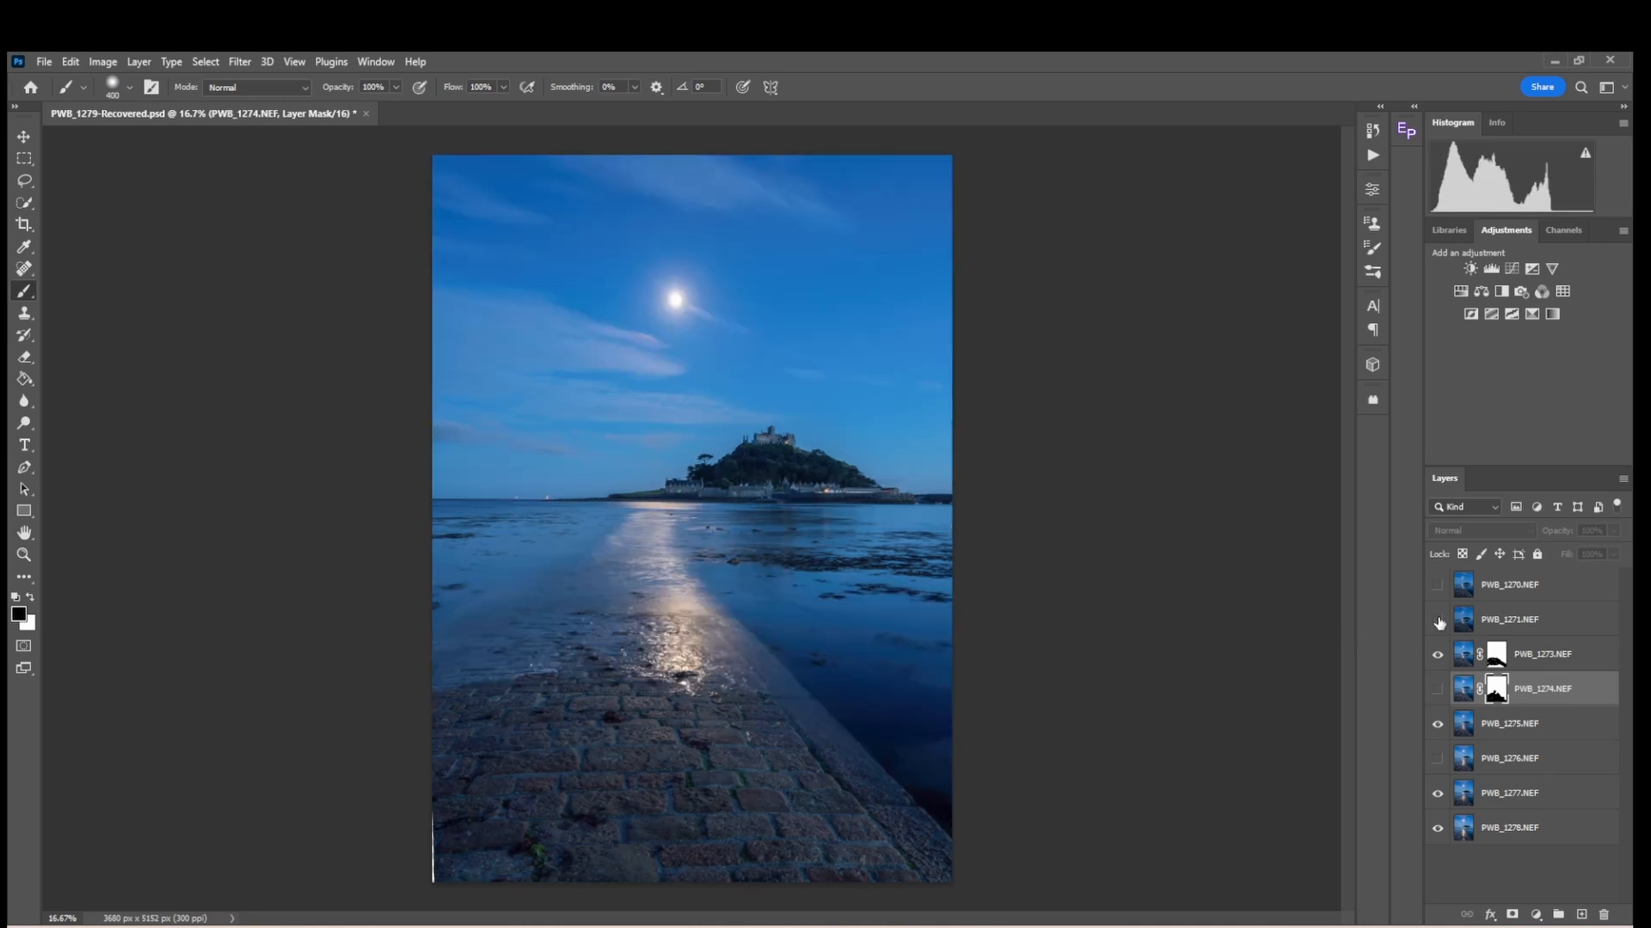
pyautogui.click(1438, 586)
pyautogui.click(1437, 588)
# Step: Make PWB_1276.NEF visible with PWB_1275.NEF hidden, and show PWB_1273.NEF again above it
pyautogui.click(1436, 655)
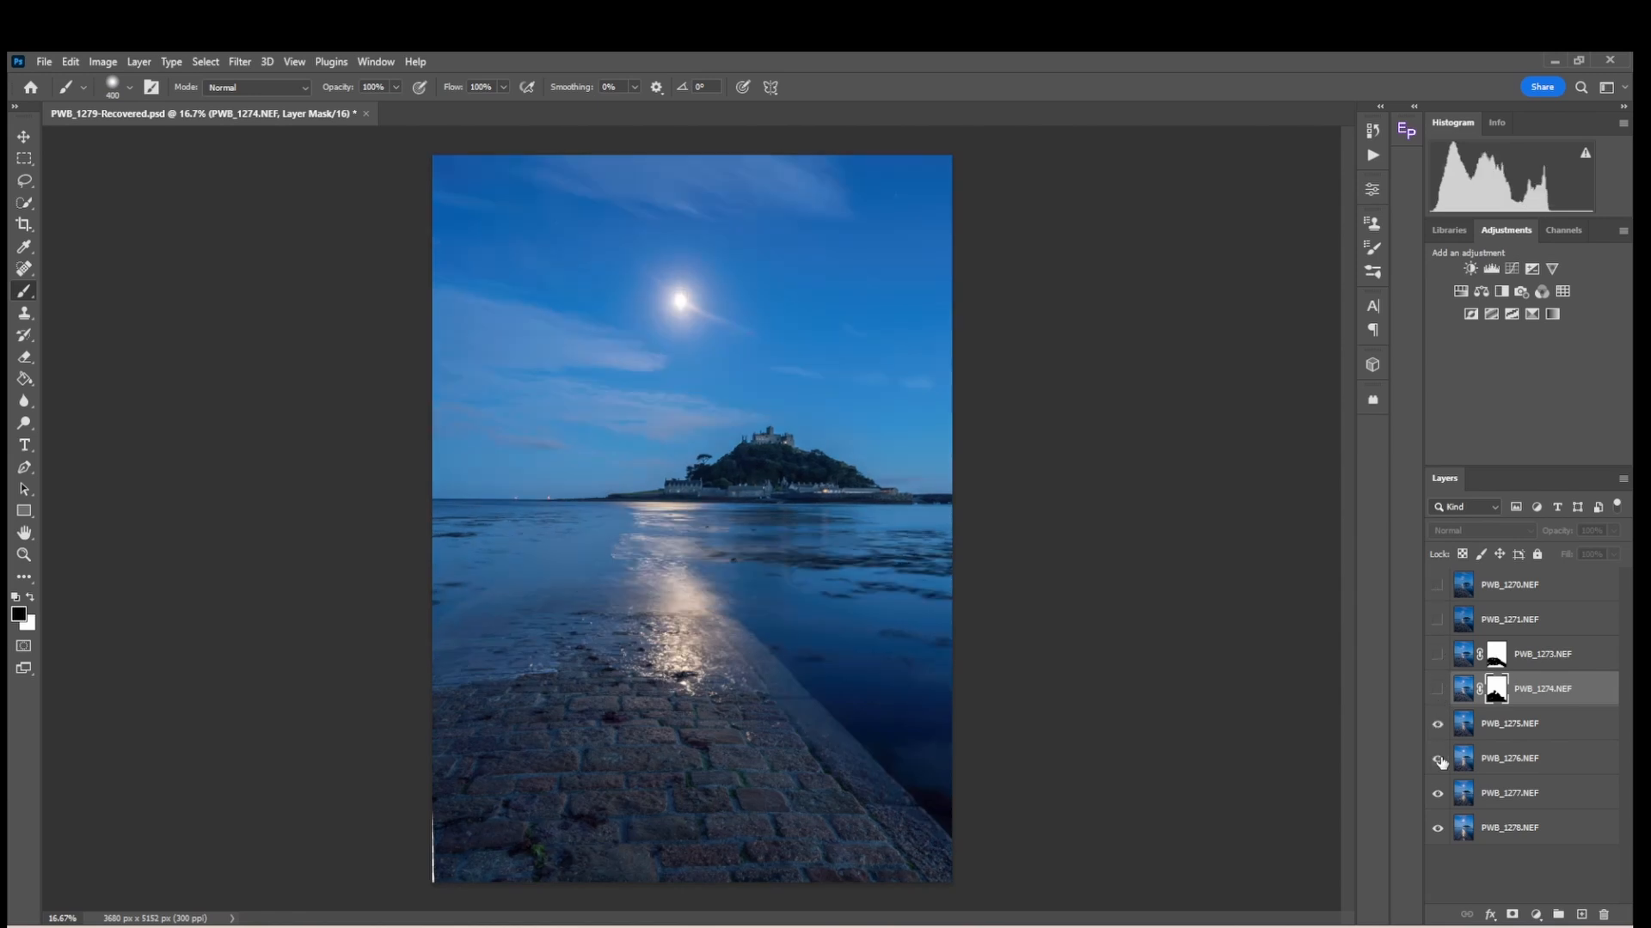
pyautogui.click(1438, 725)
pyautogui.click(1438, 725)
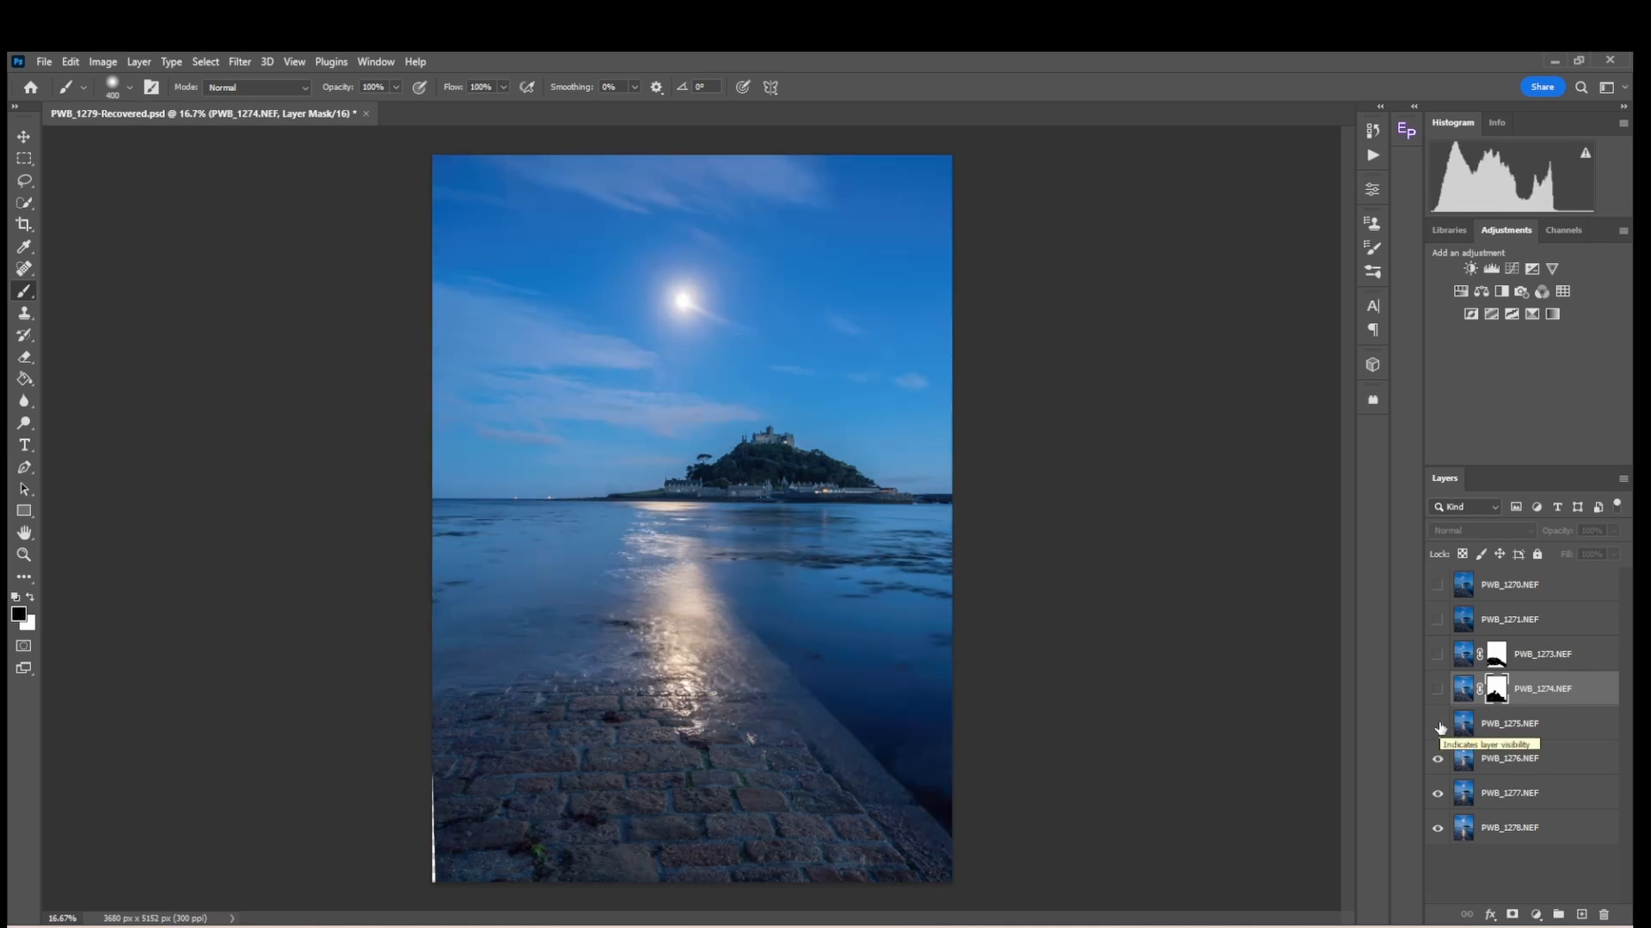
pyautogui.click(1437, 655)
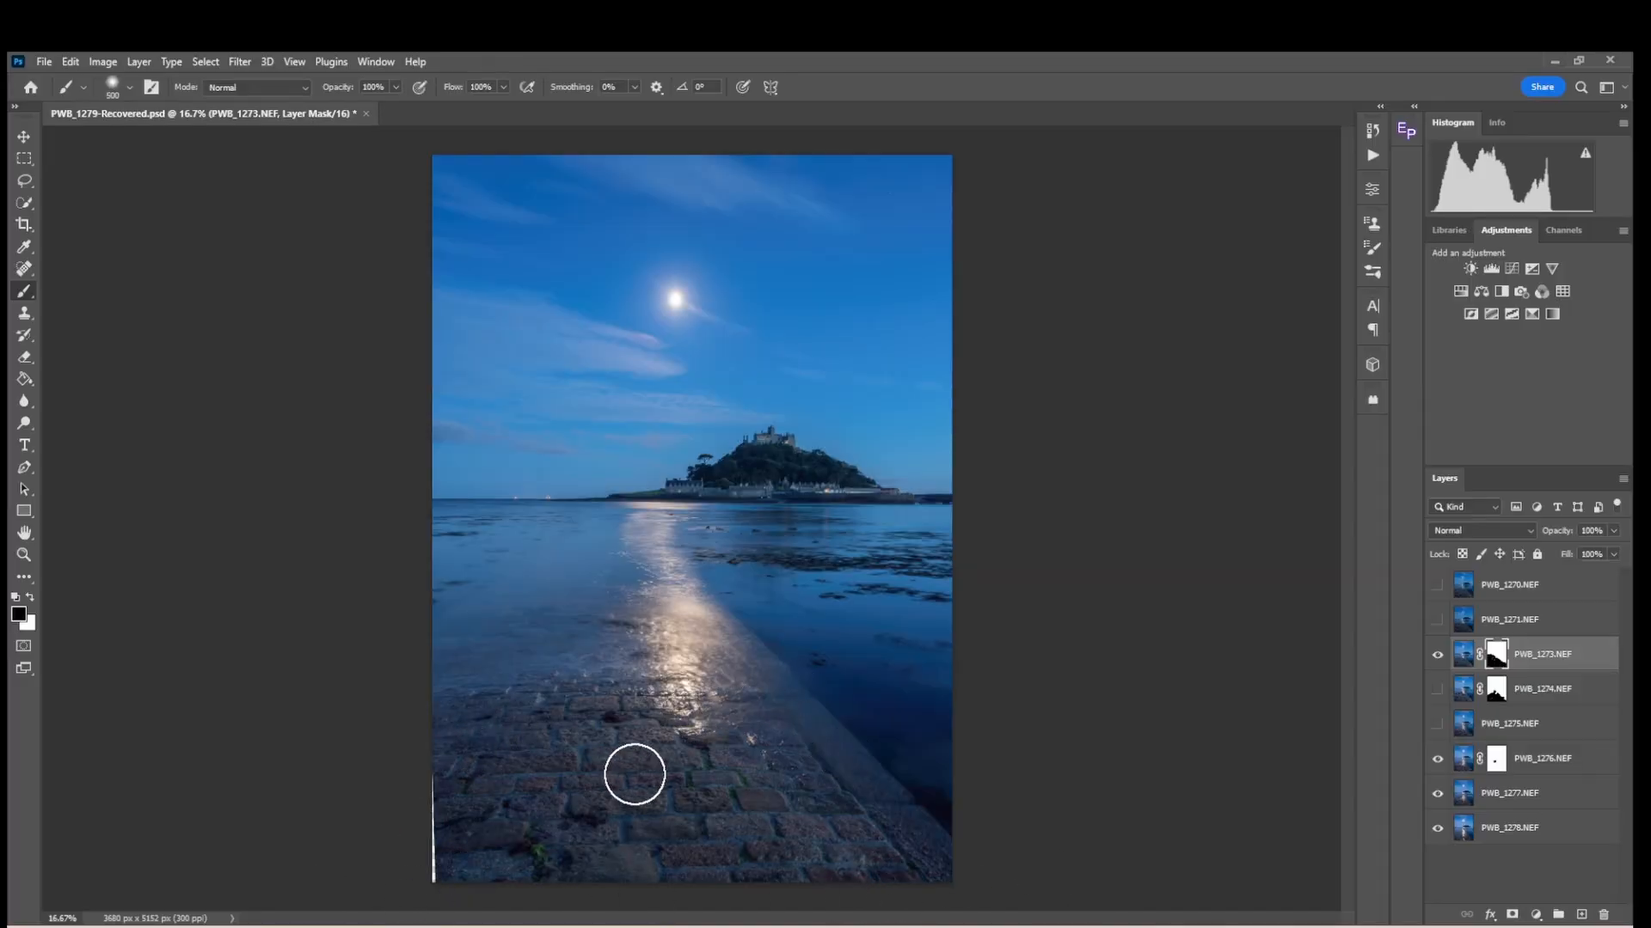
# Step: Enlarge the soft black brush to 700 px for painting the PWB_1273.NEF layer mask
pyautogui.press(']')
pyautogui.press(']')
pyautogui.press(']')
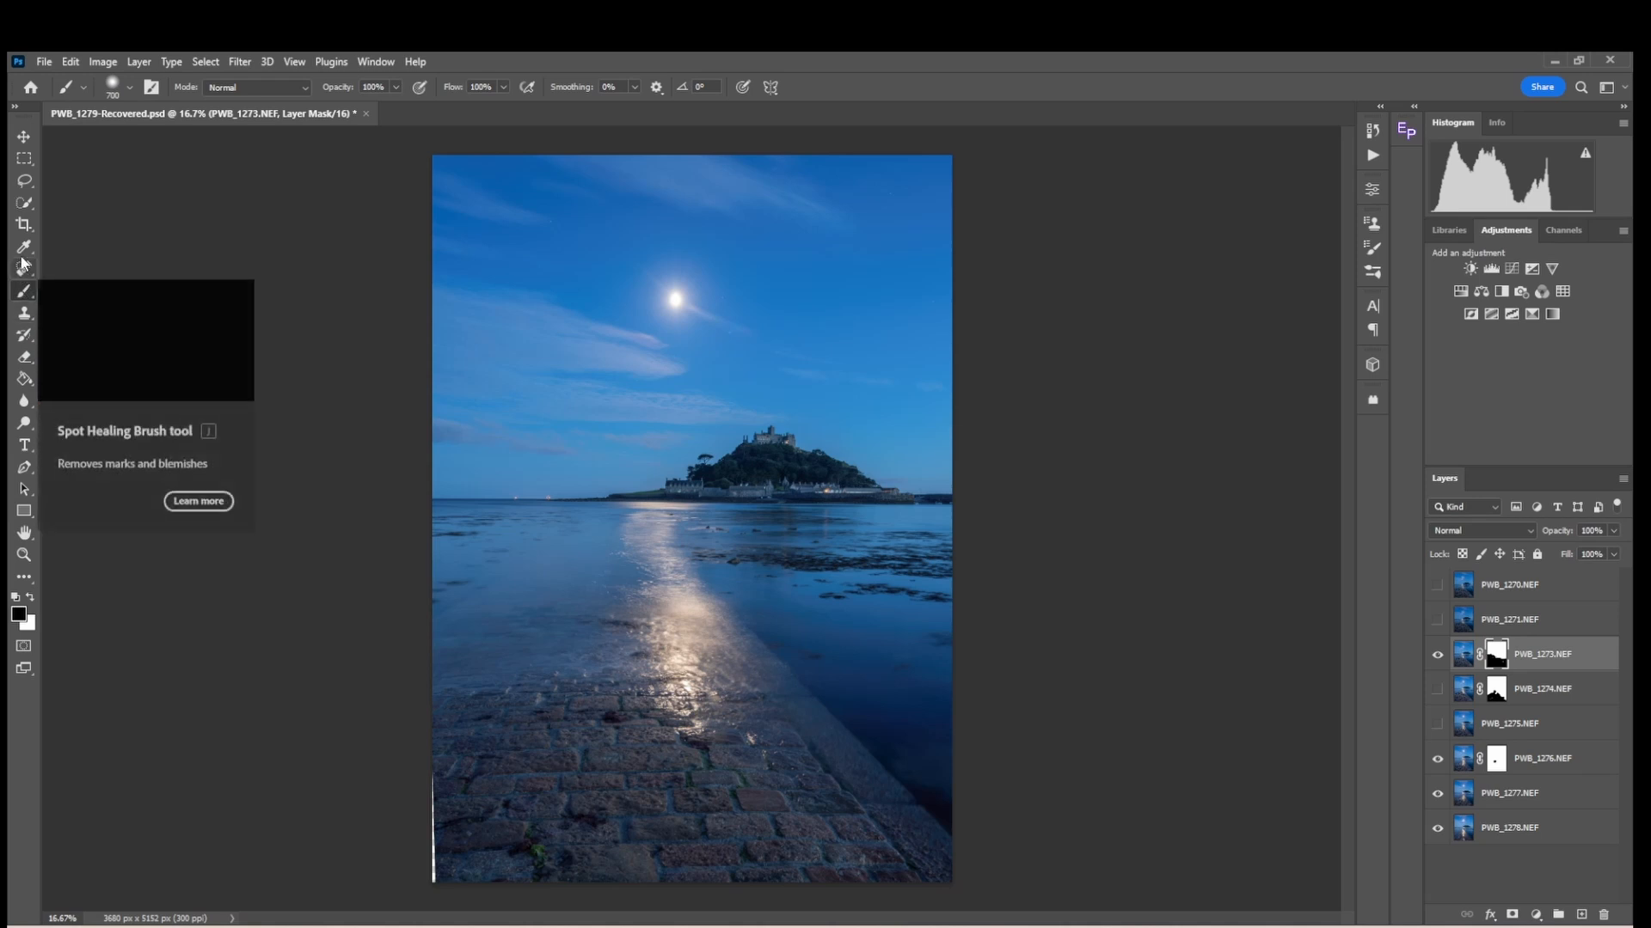
# Step: Crop the image slightly tighter at the 5 x 7 ratio to remove the white sliver along the causeway's lower-left edge
pyautogui.click(24, 224)
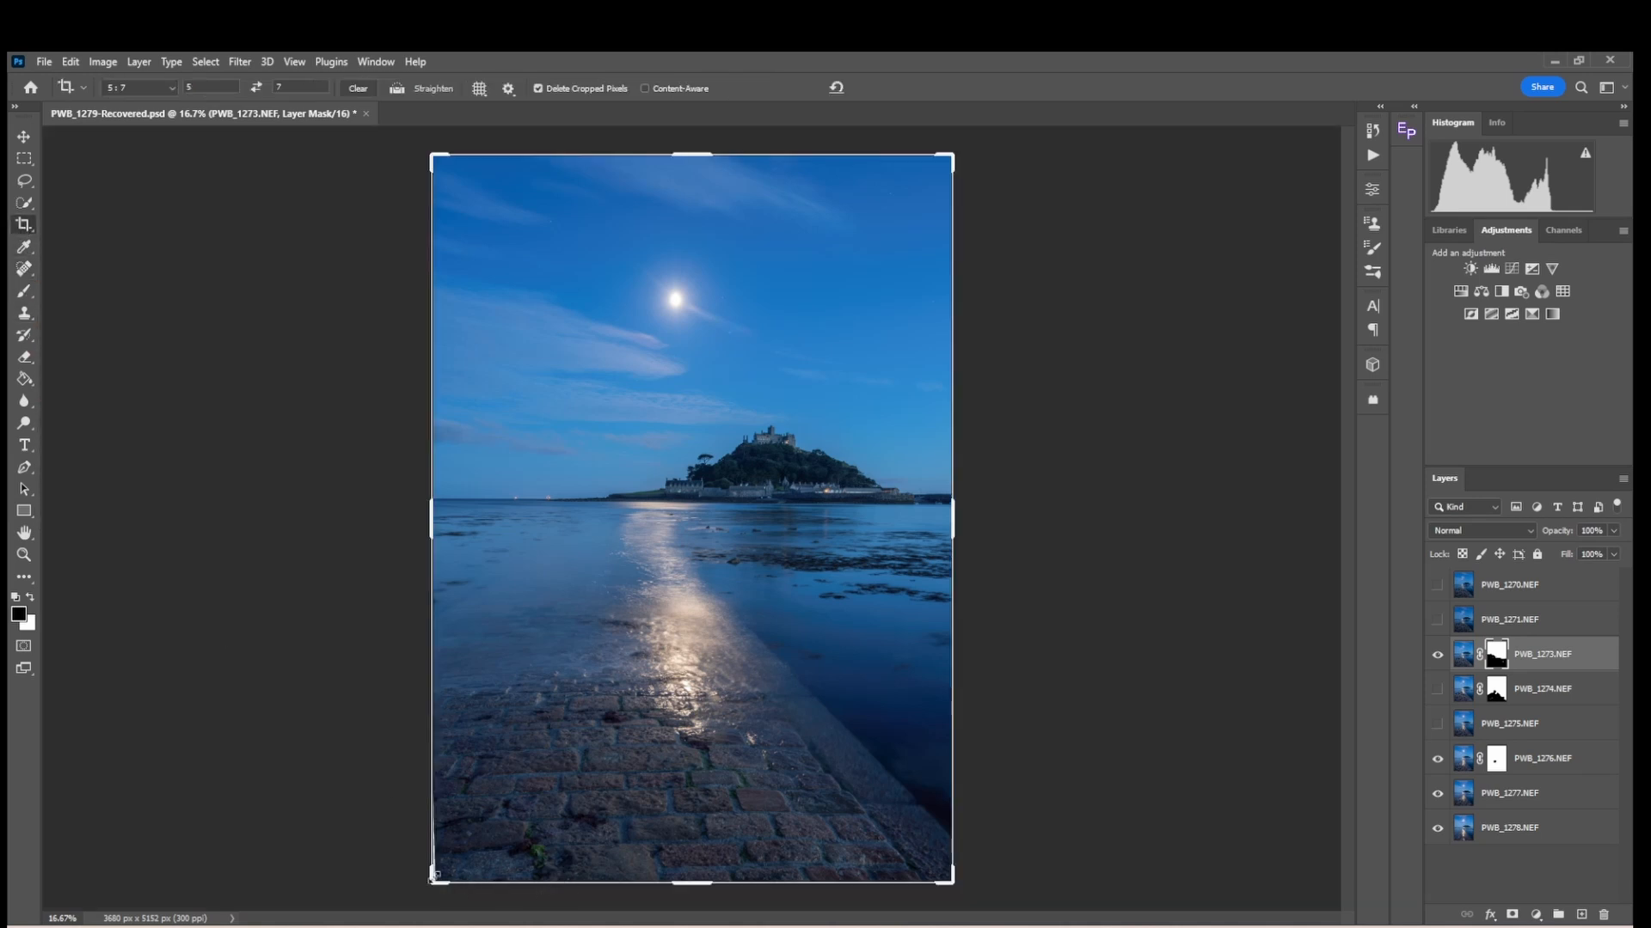
pyautogui.moveTo(434, 882); pyautogui.dragTo(440, 876)
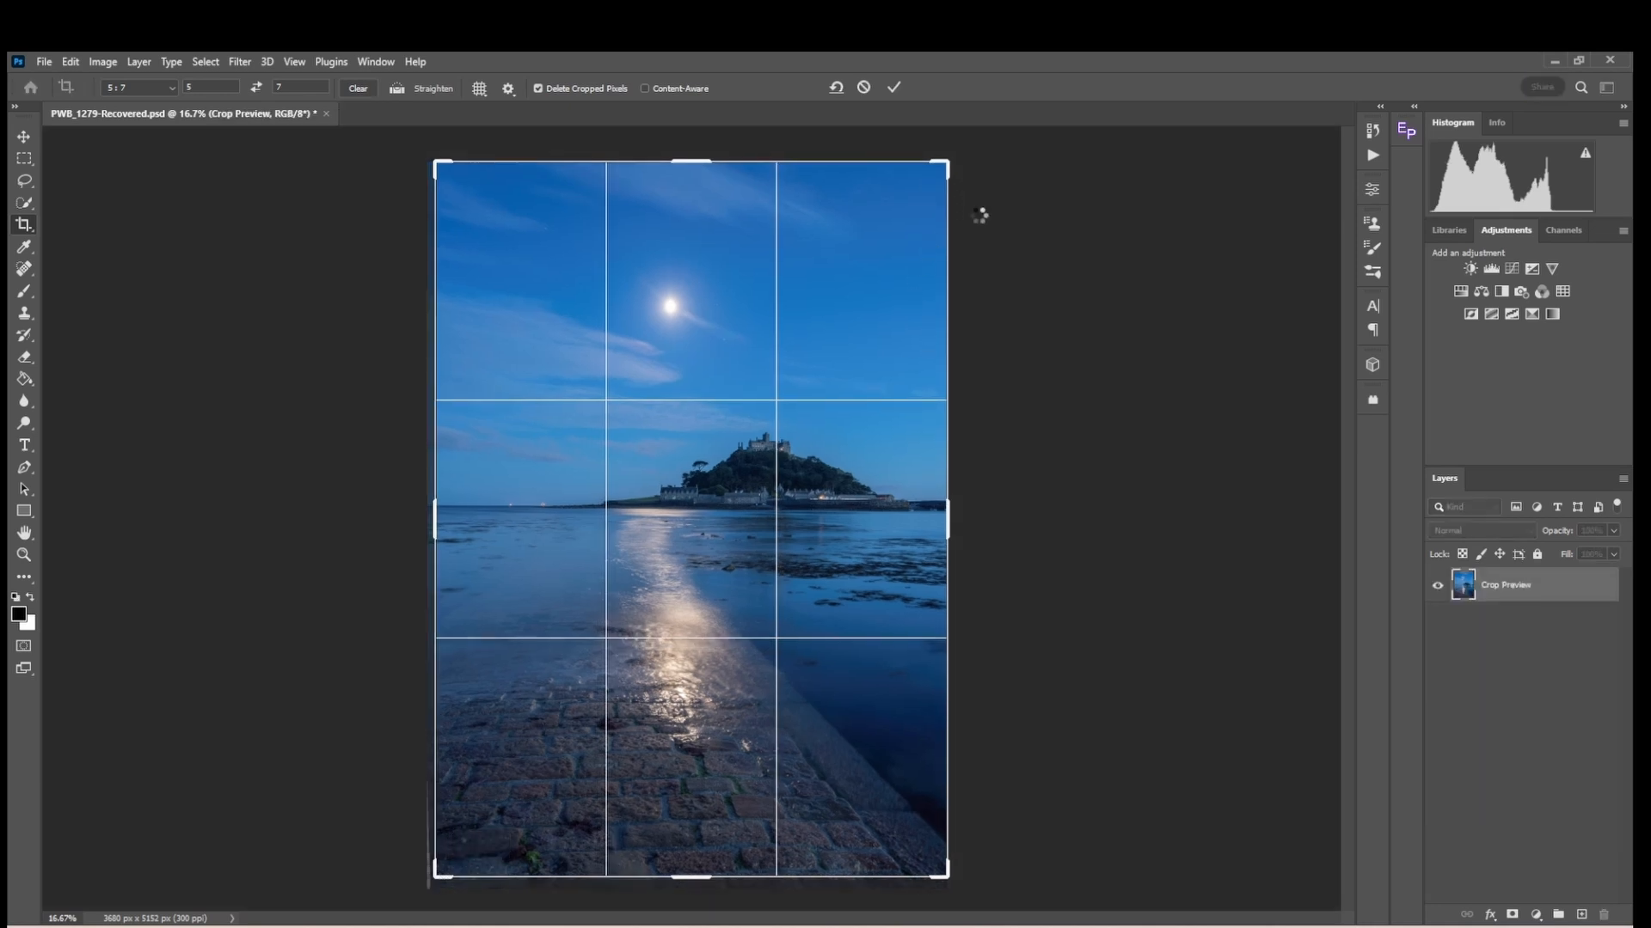
pyautogui.press('Return')
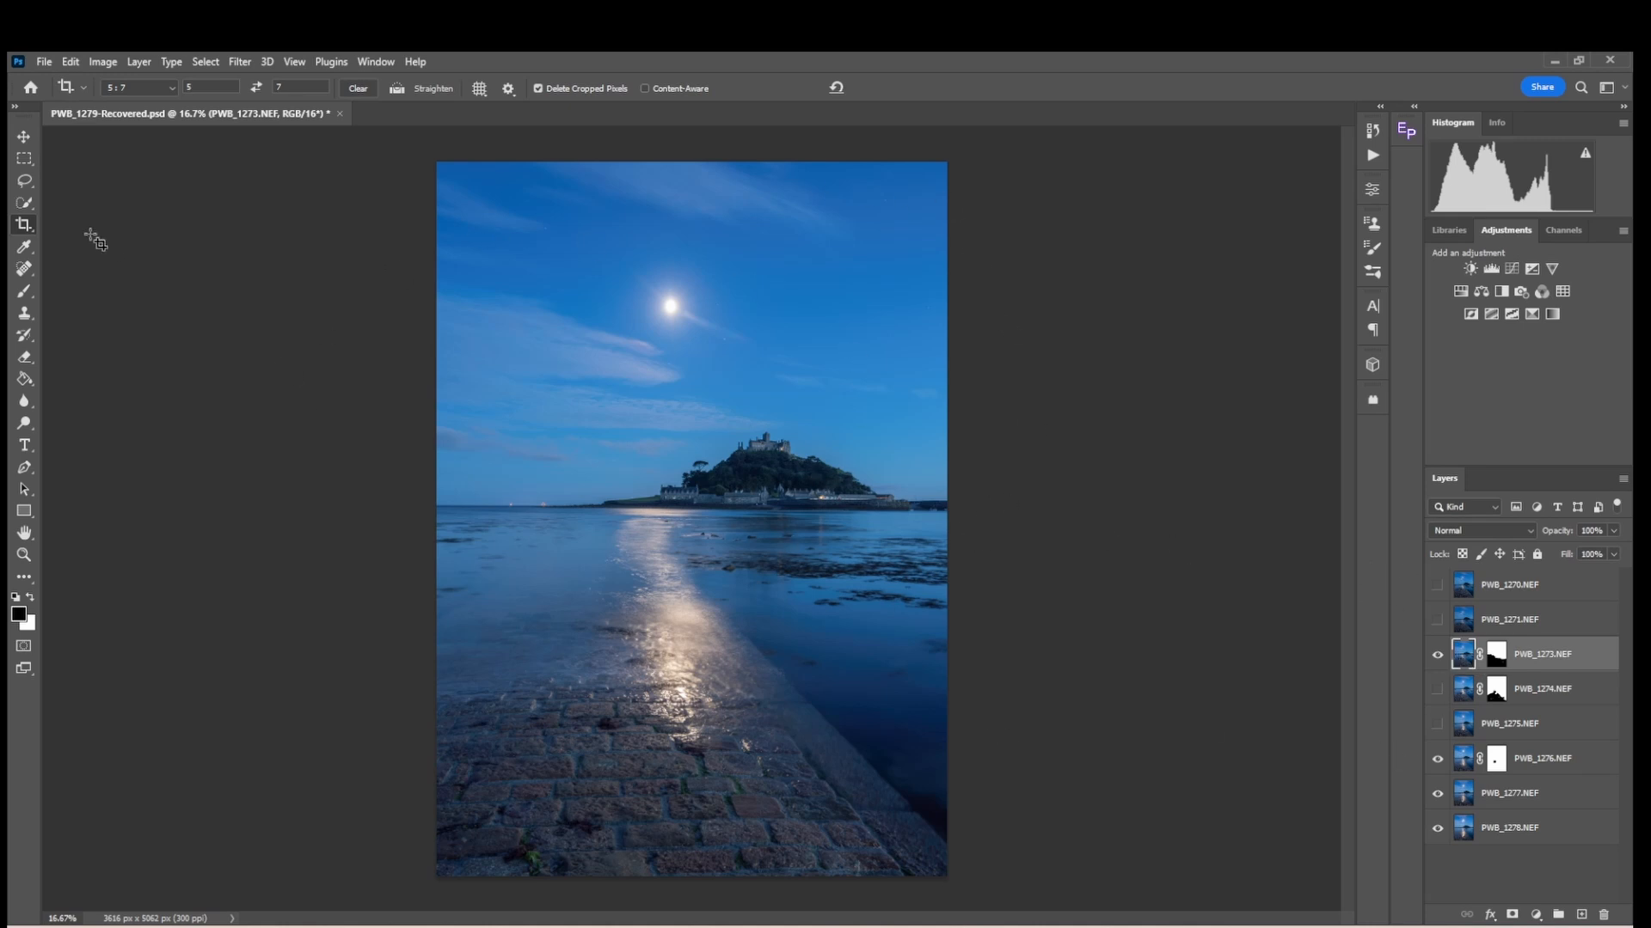
# Step: Select the sky and castle island down to the horizon on PWB_1273.NEF with Quick Selection, and switch the tool to subtract mode
pyautogui.click(24, 204)
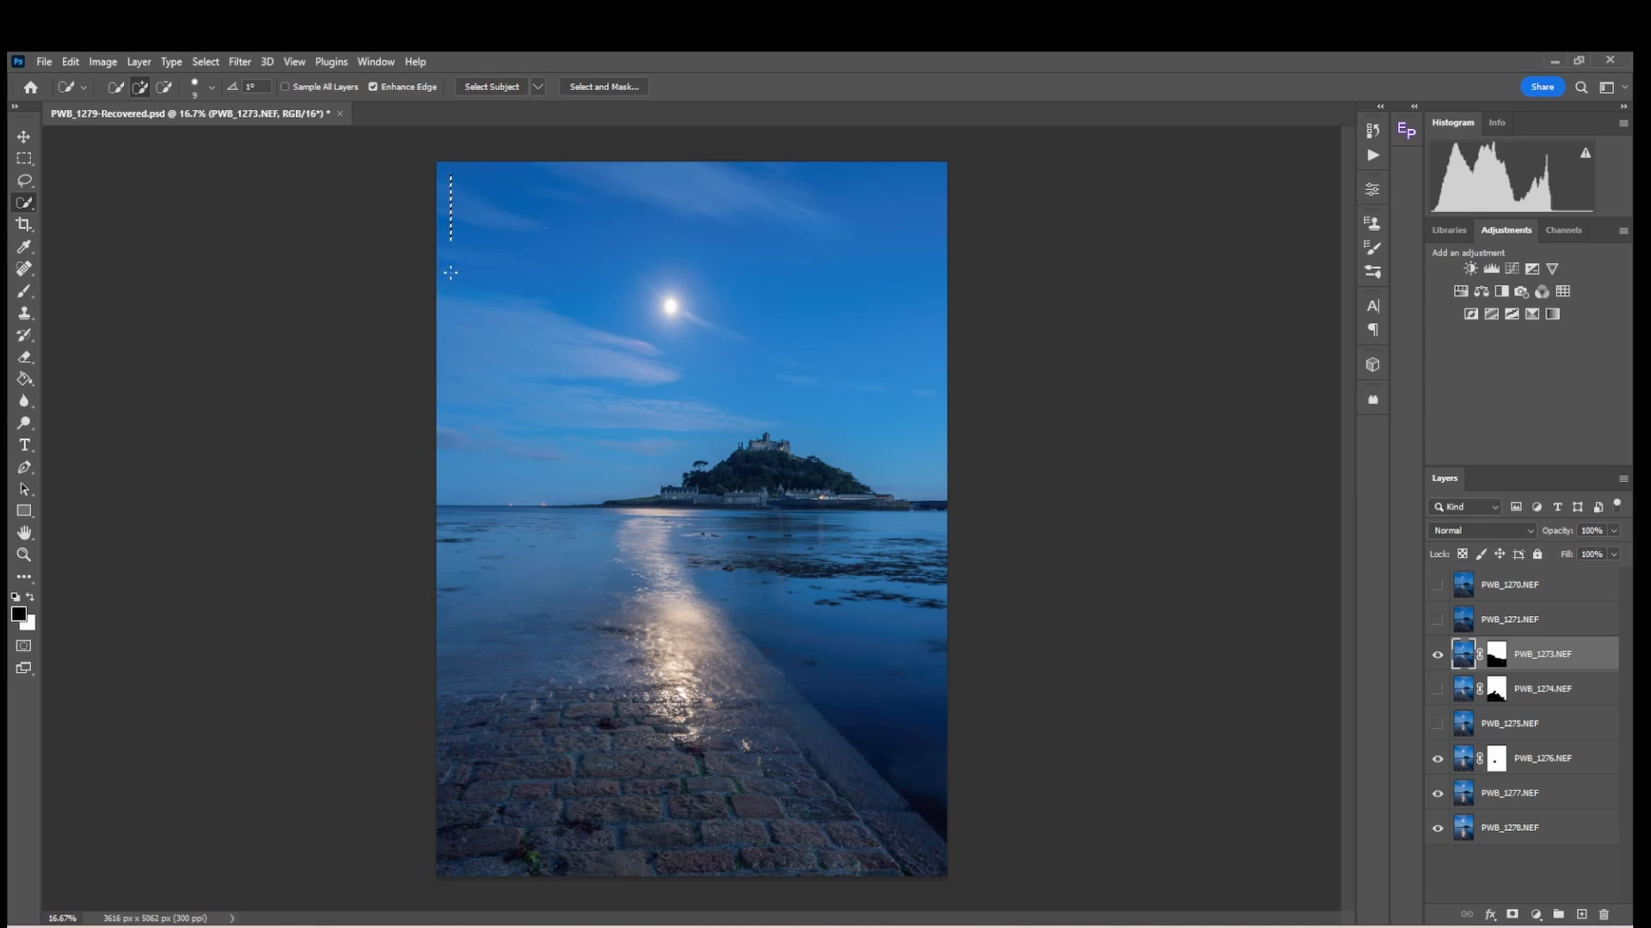
pyautogui.moveTo(451, 272)
pyautogui.mouseDown()
pyautogui.moveTo(443, 408)
pyautogui.moveTo(853, 476)
pyautogui.mouseUp()
pyautogui.click(761, 516)
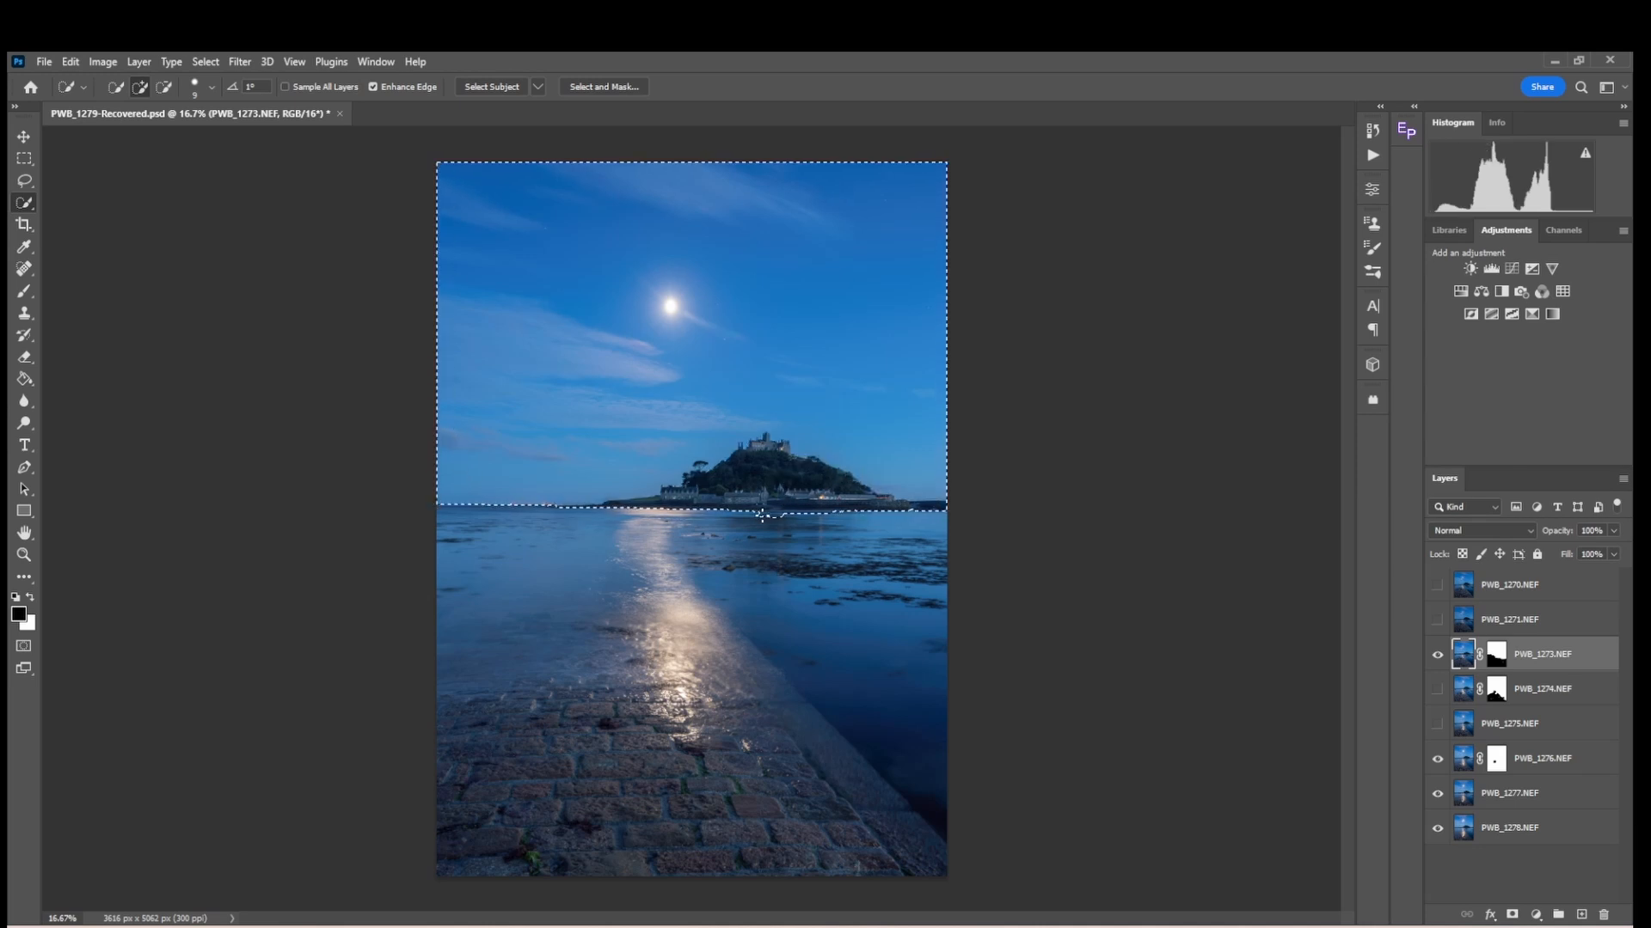
pyautogui.click(163, 87)
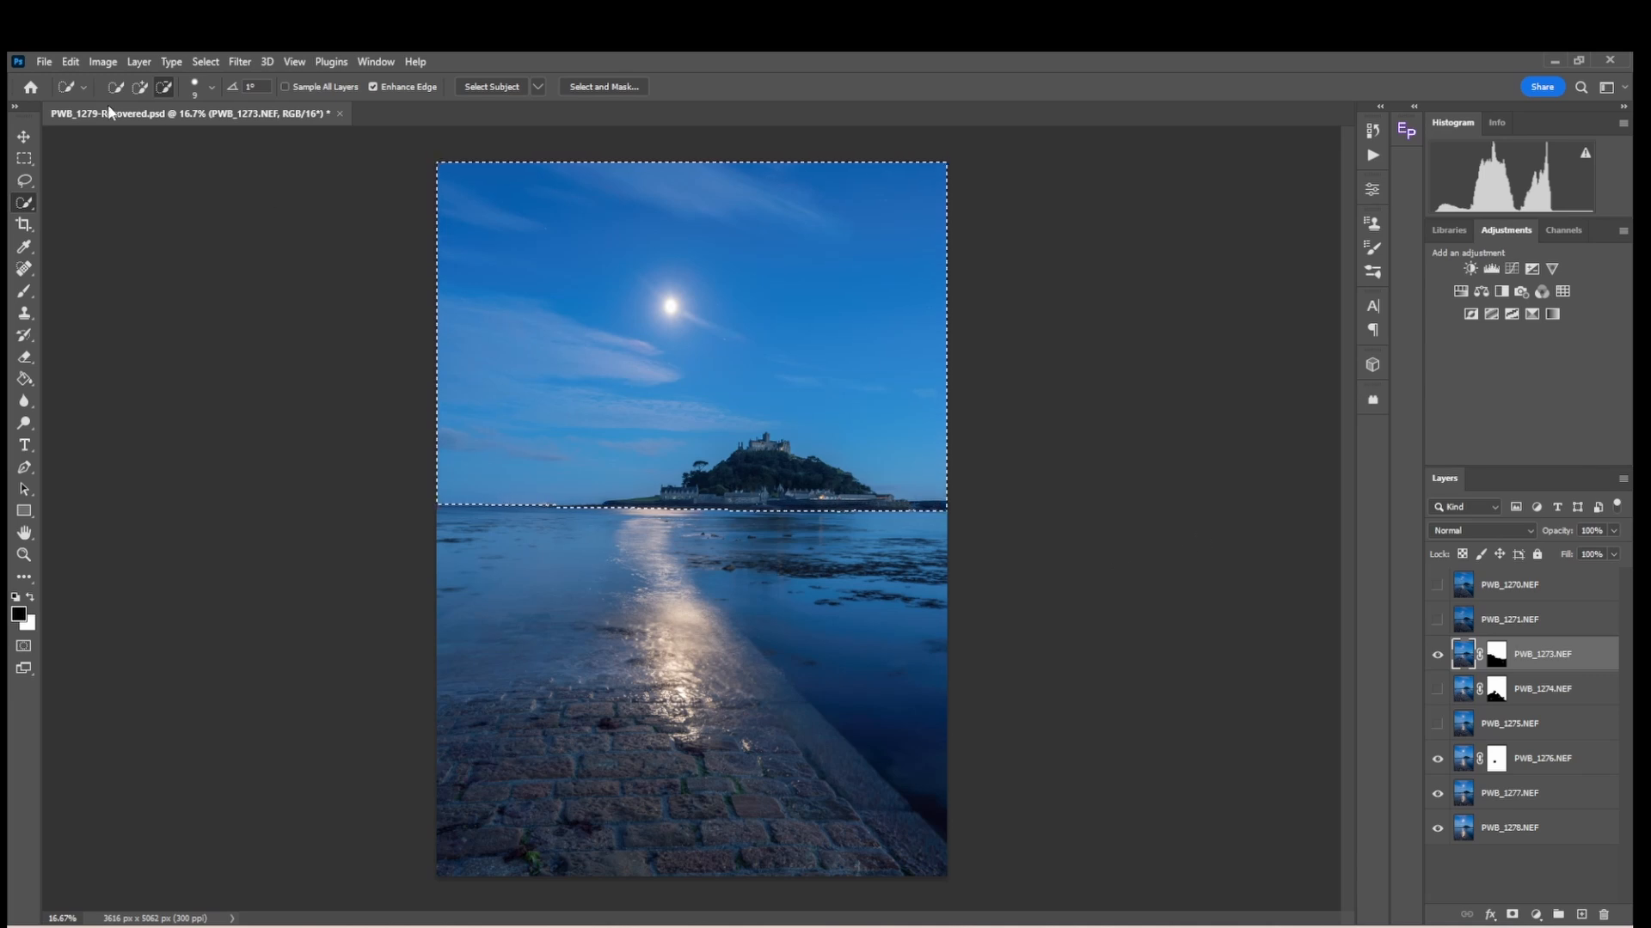
# Step: Copy the selected sky and island from PWB_1273.NEF and paste them onto a new layer directly above it
pyautogui.click(69, 63)
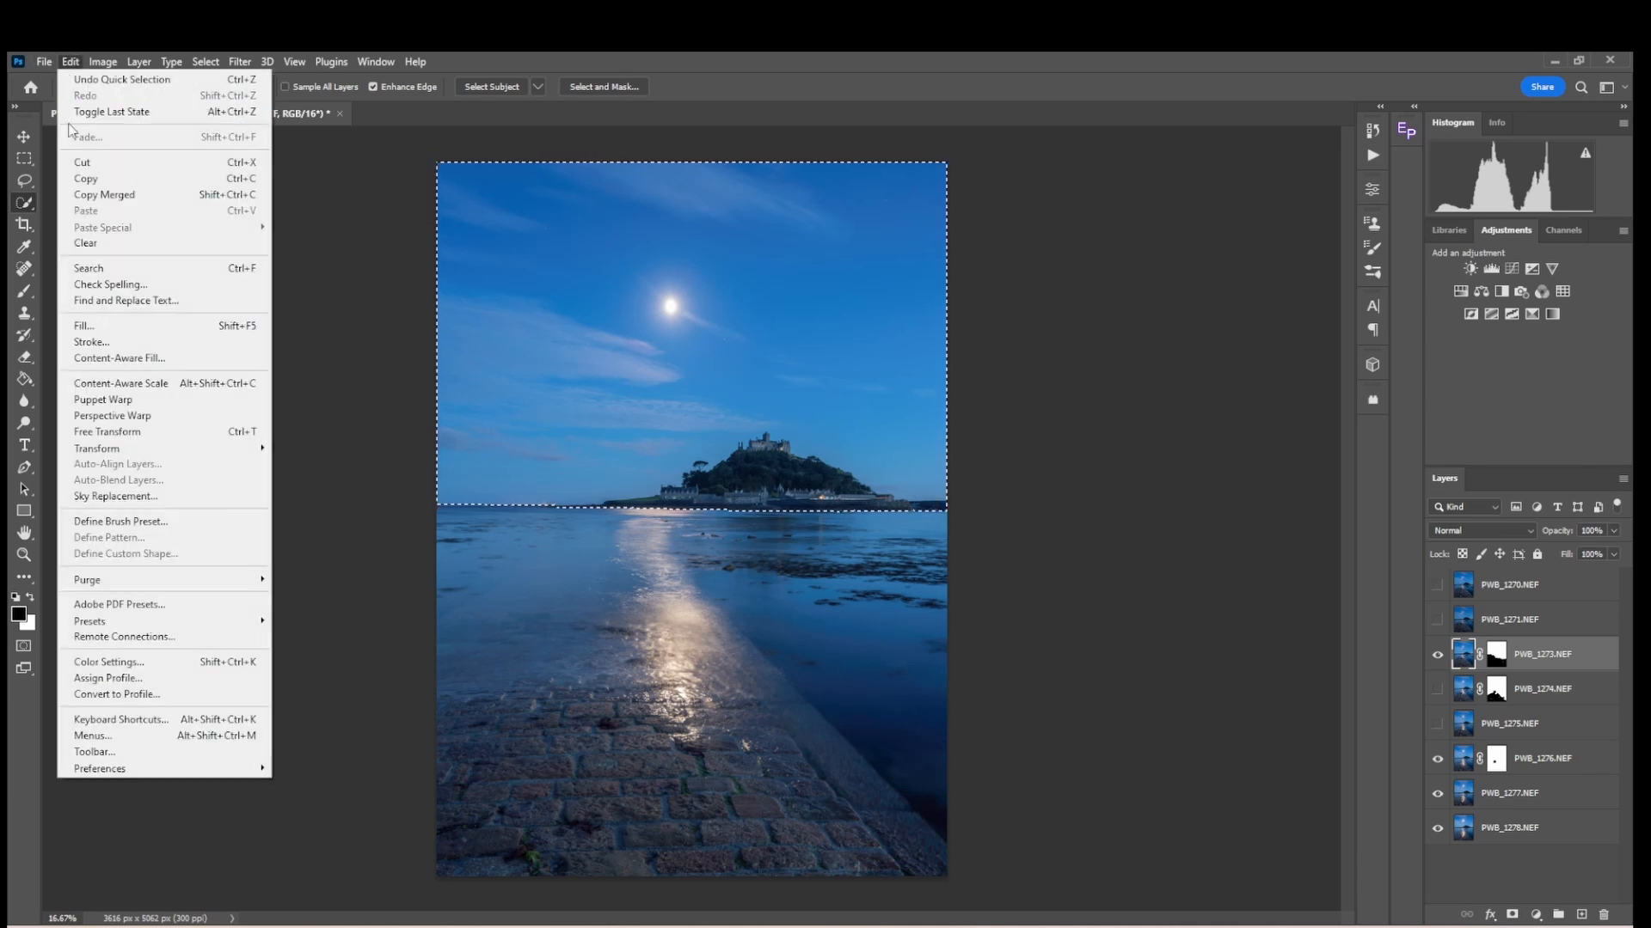
pyautogui.click(84, 179)
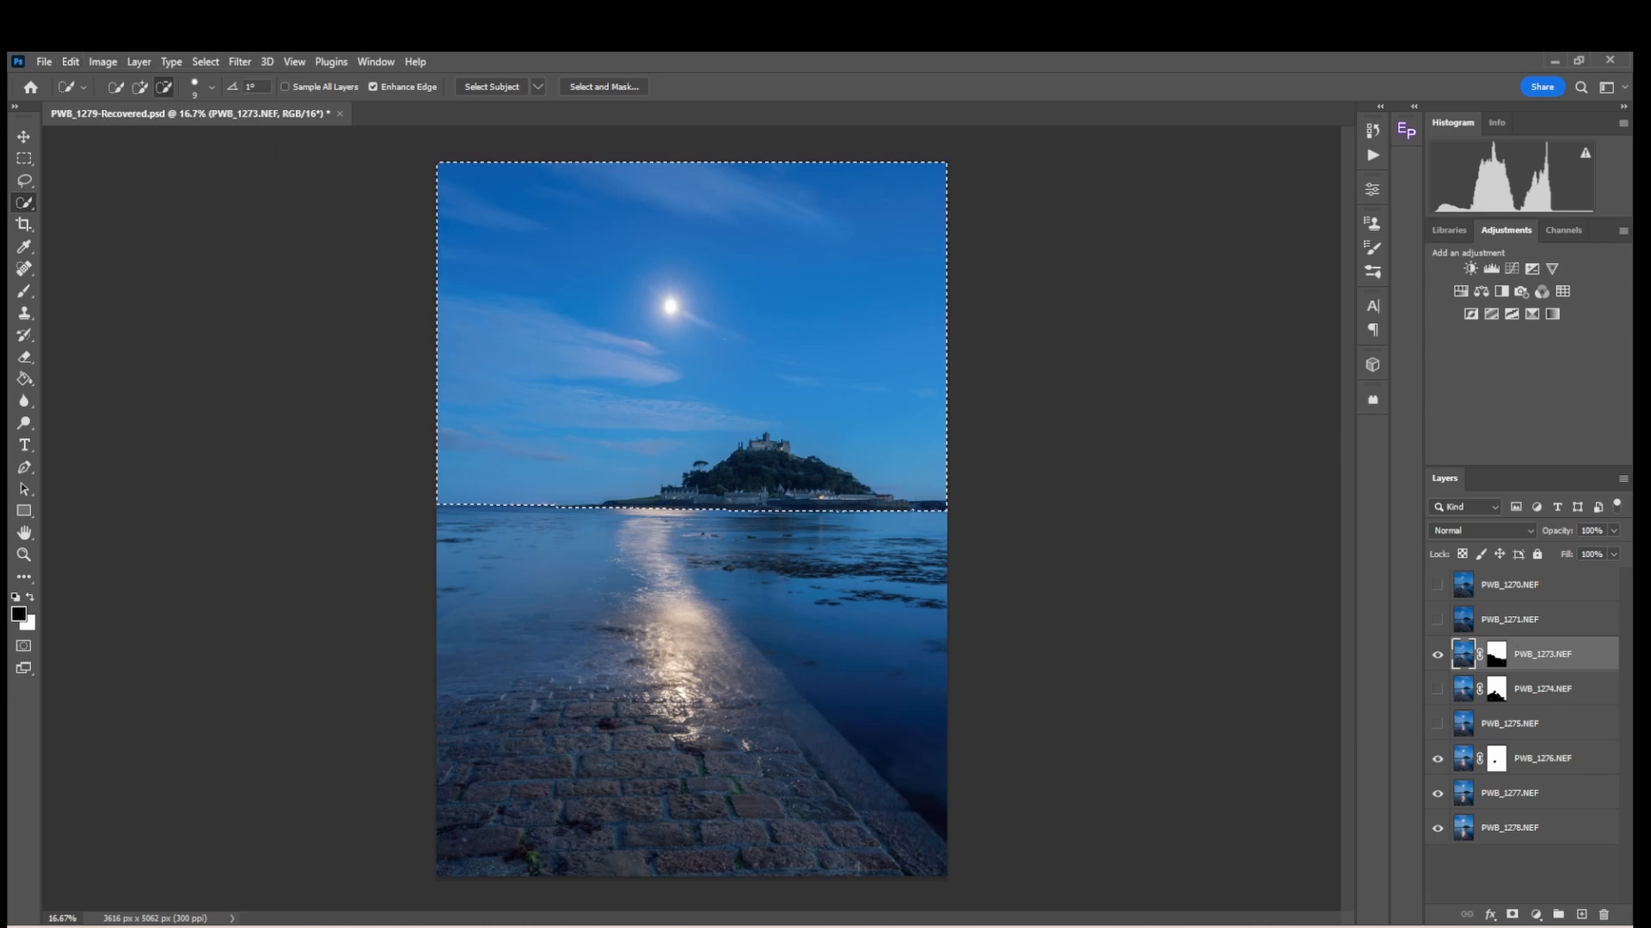
pyautogui.hotkey('ctrl', 'shift', 'alt', 'n')
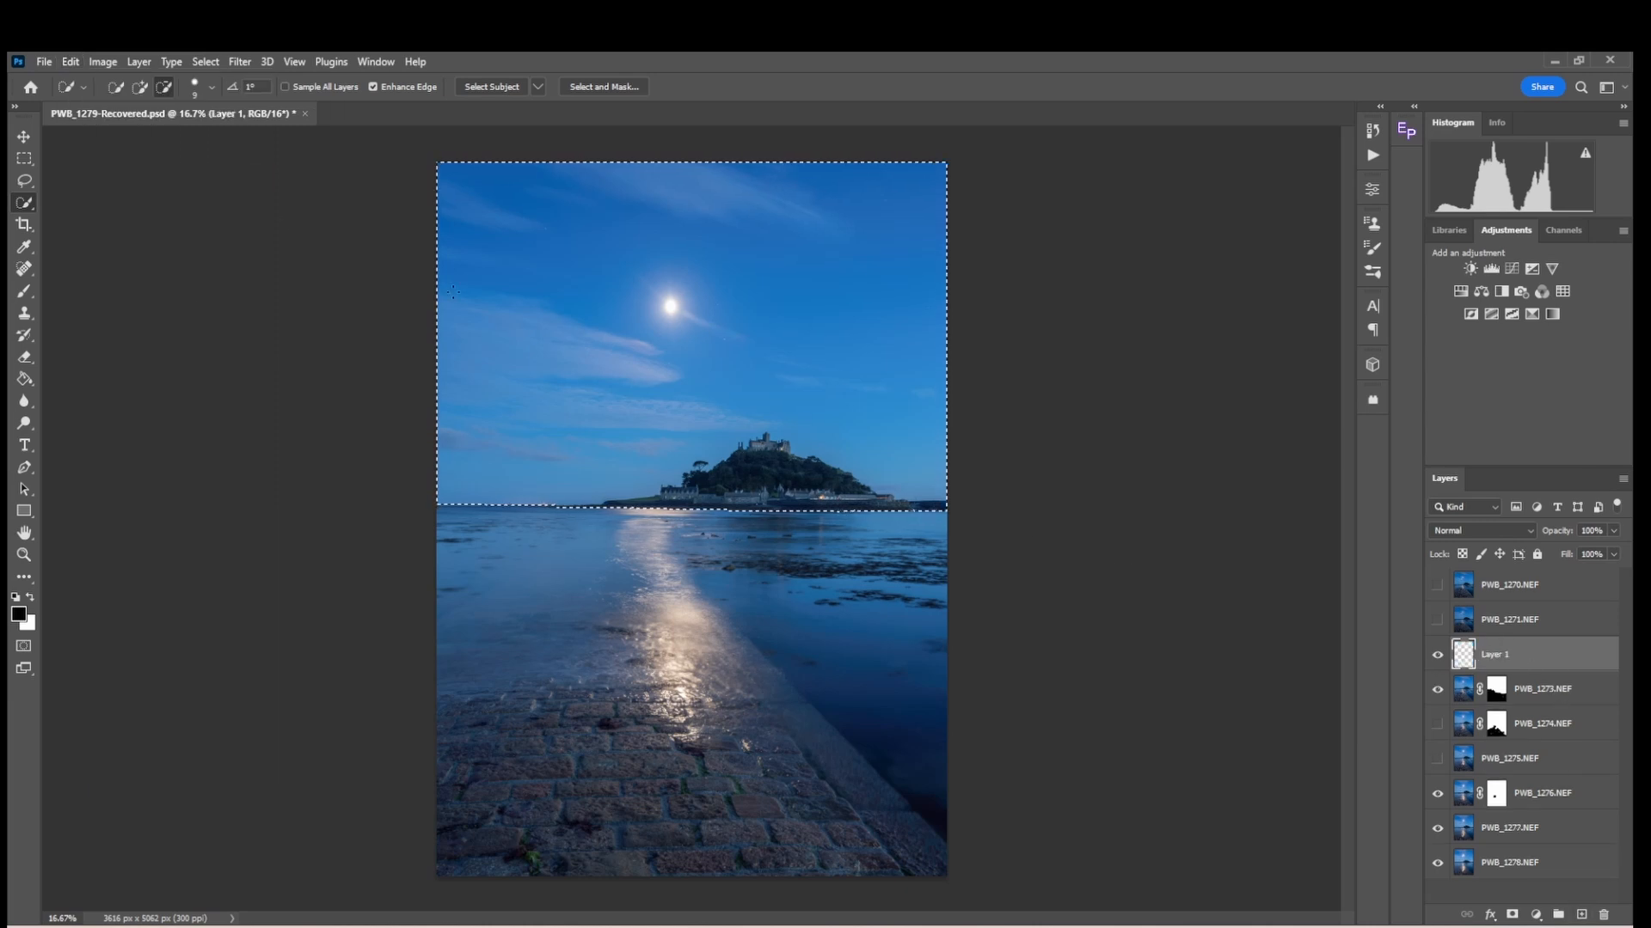
pyautogui.click(65, 62)
pyautogui.click(89, 210)
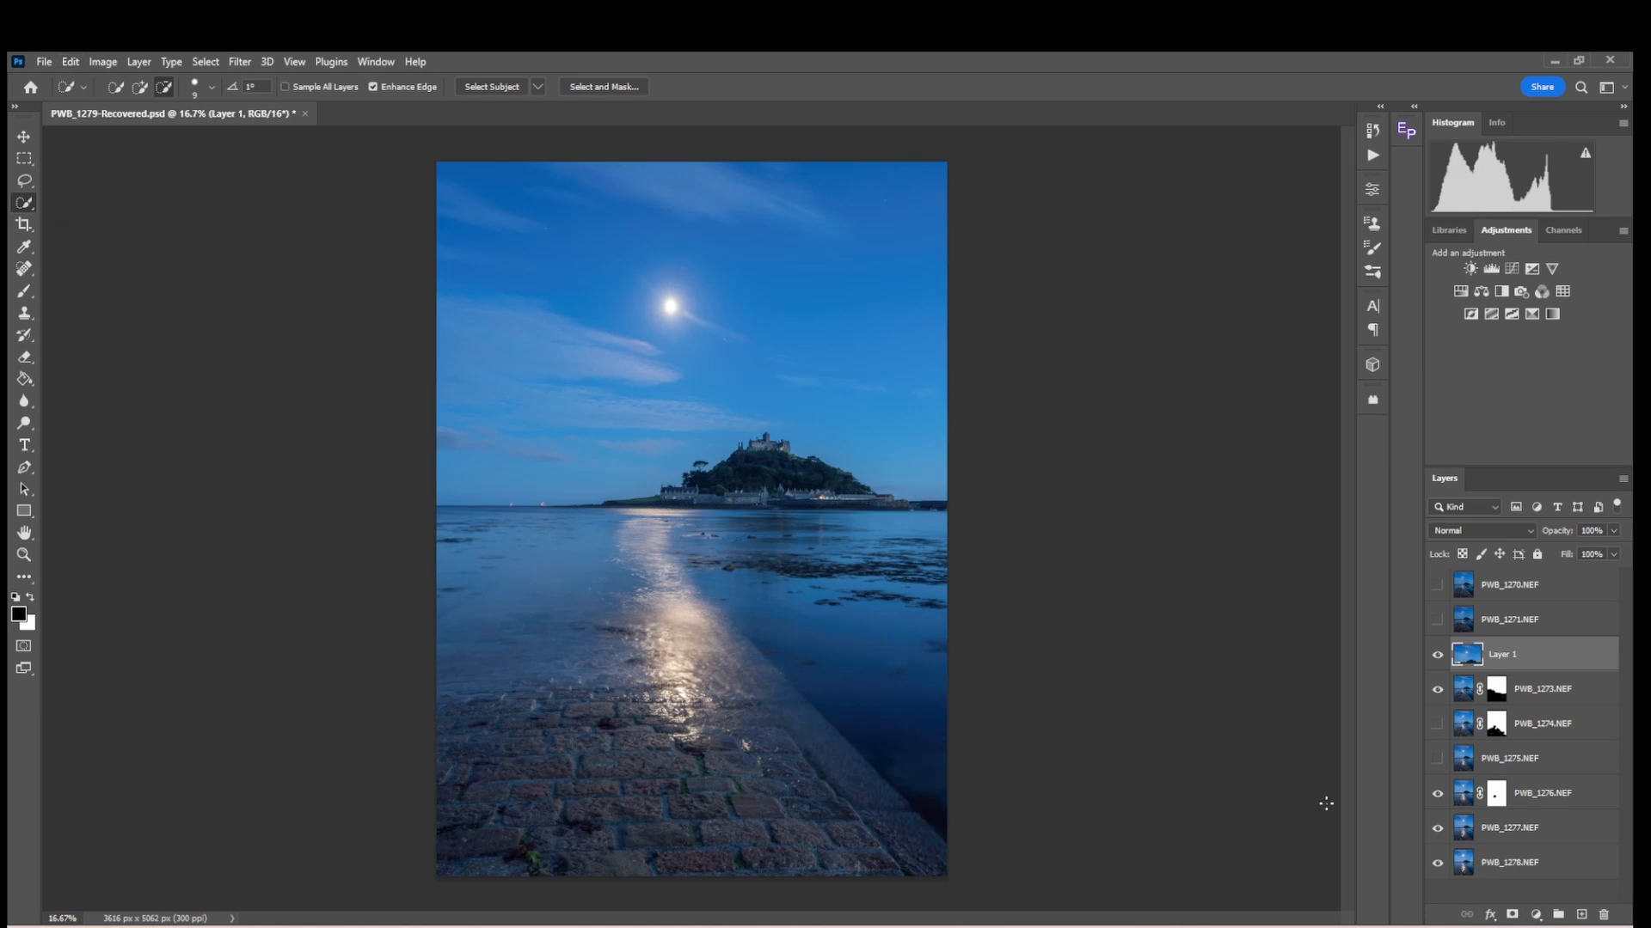
# Step: Compare the pasted sky and island shown and hidden without PWB_1273.NEF, and leave both layers visible
pyautogui.click(1438, 690)
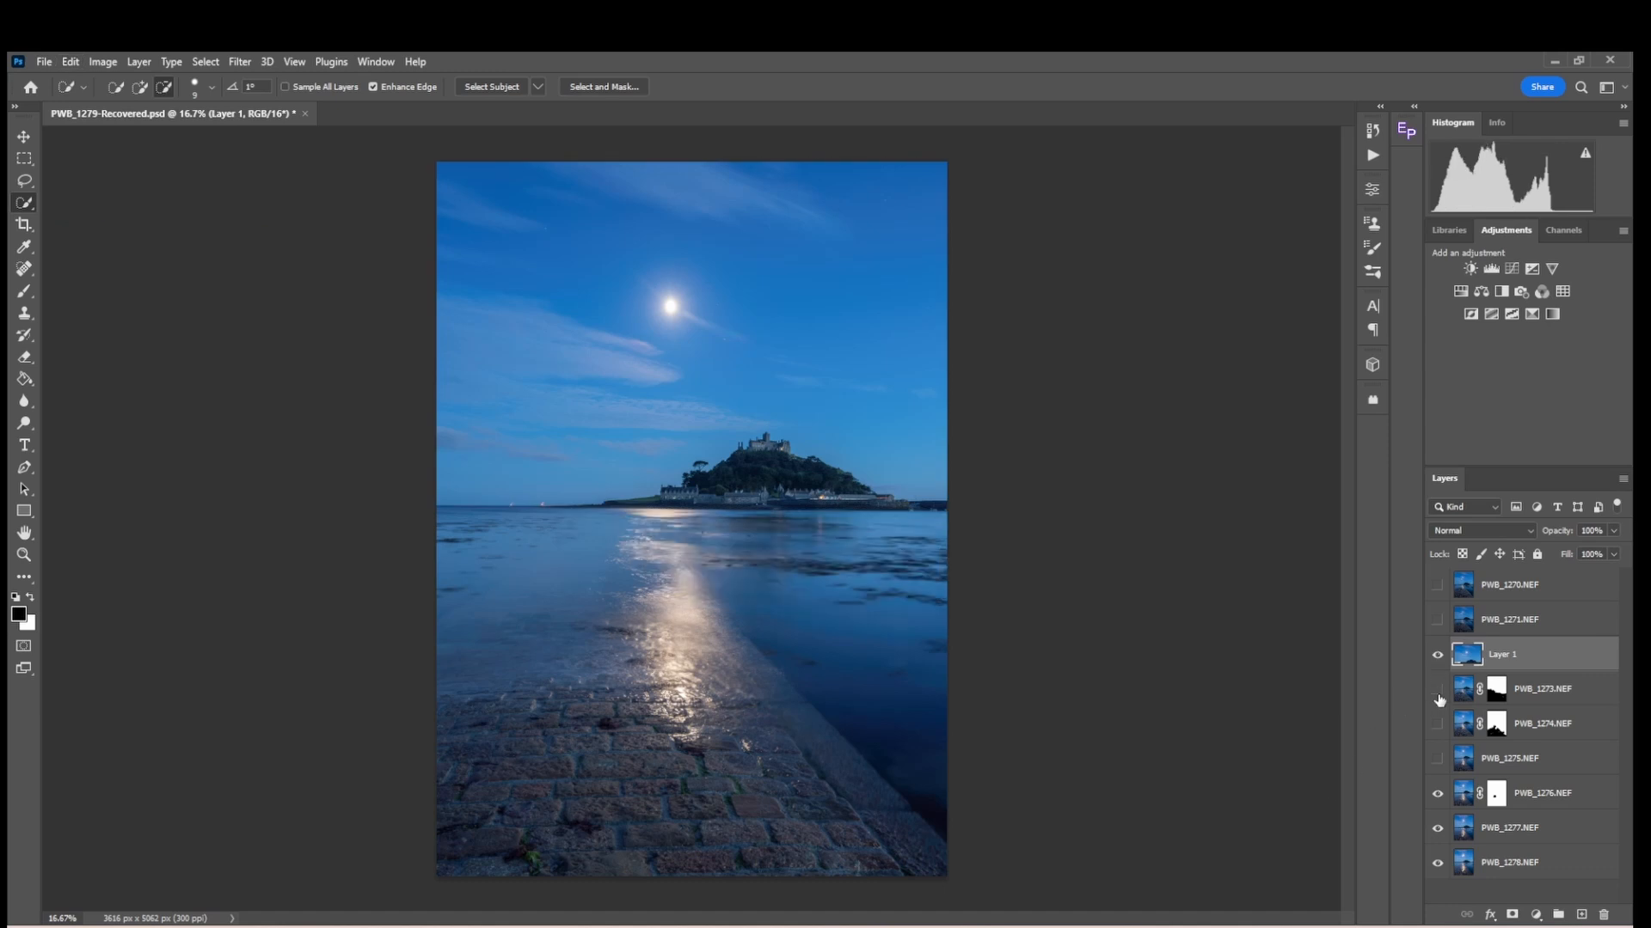
pyautogui.click(1438, 656)
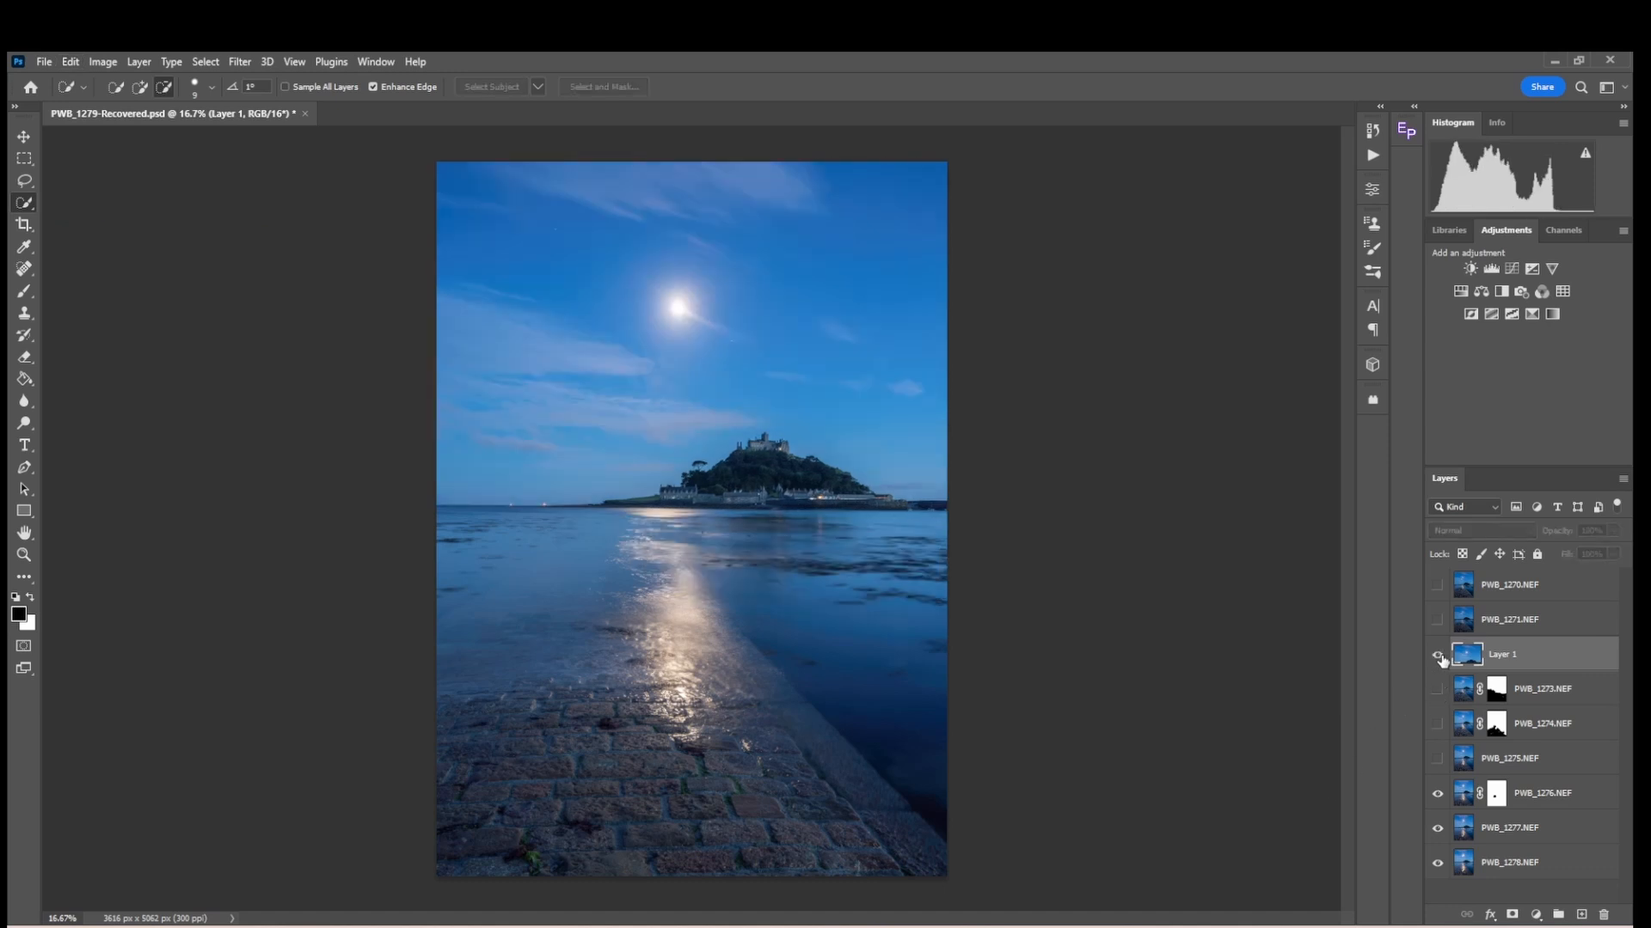
pyautogui.click(1438, 655)
pyautogui.click(1438, 656)
pyautogui.click(1439, 656)
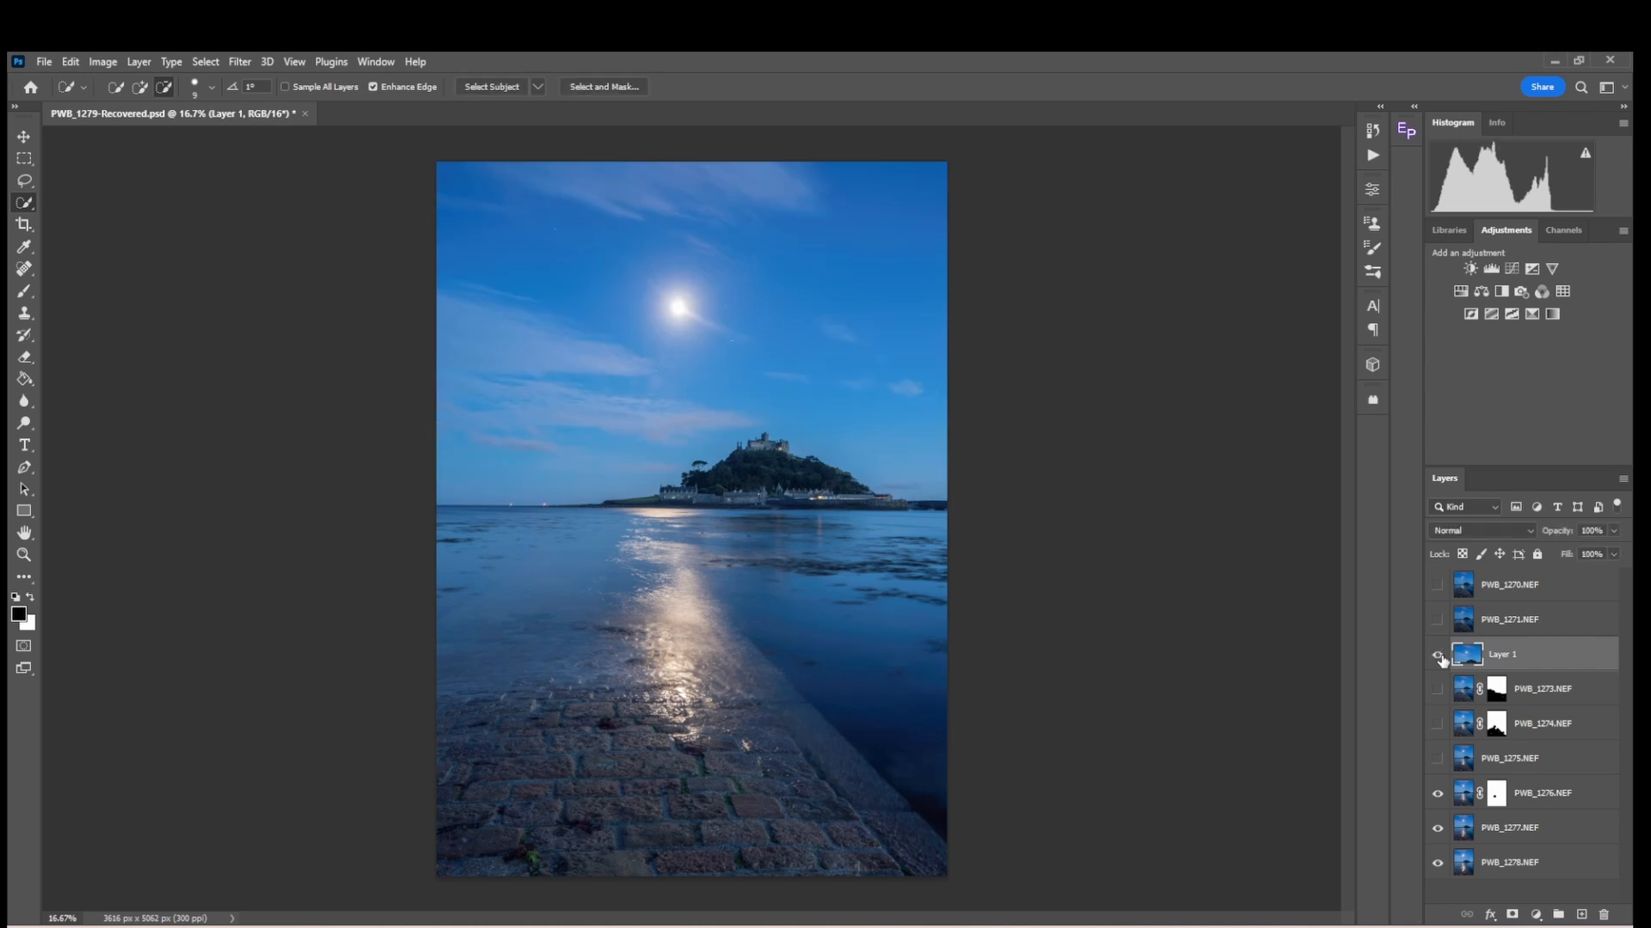
pyautogui.click(1438, 690)
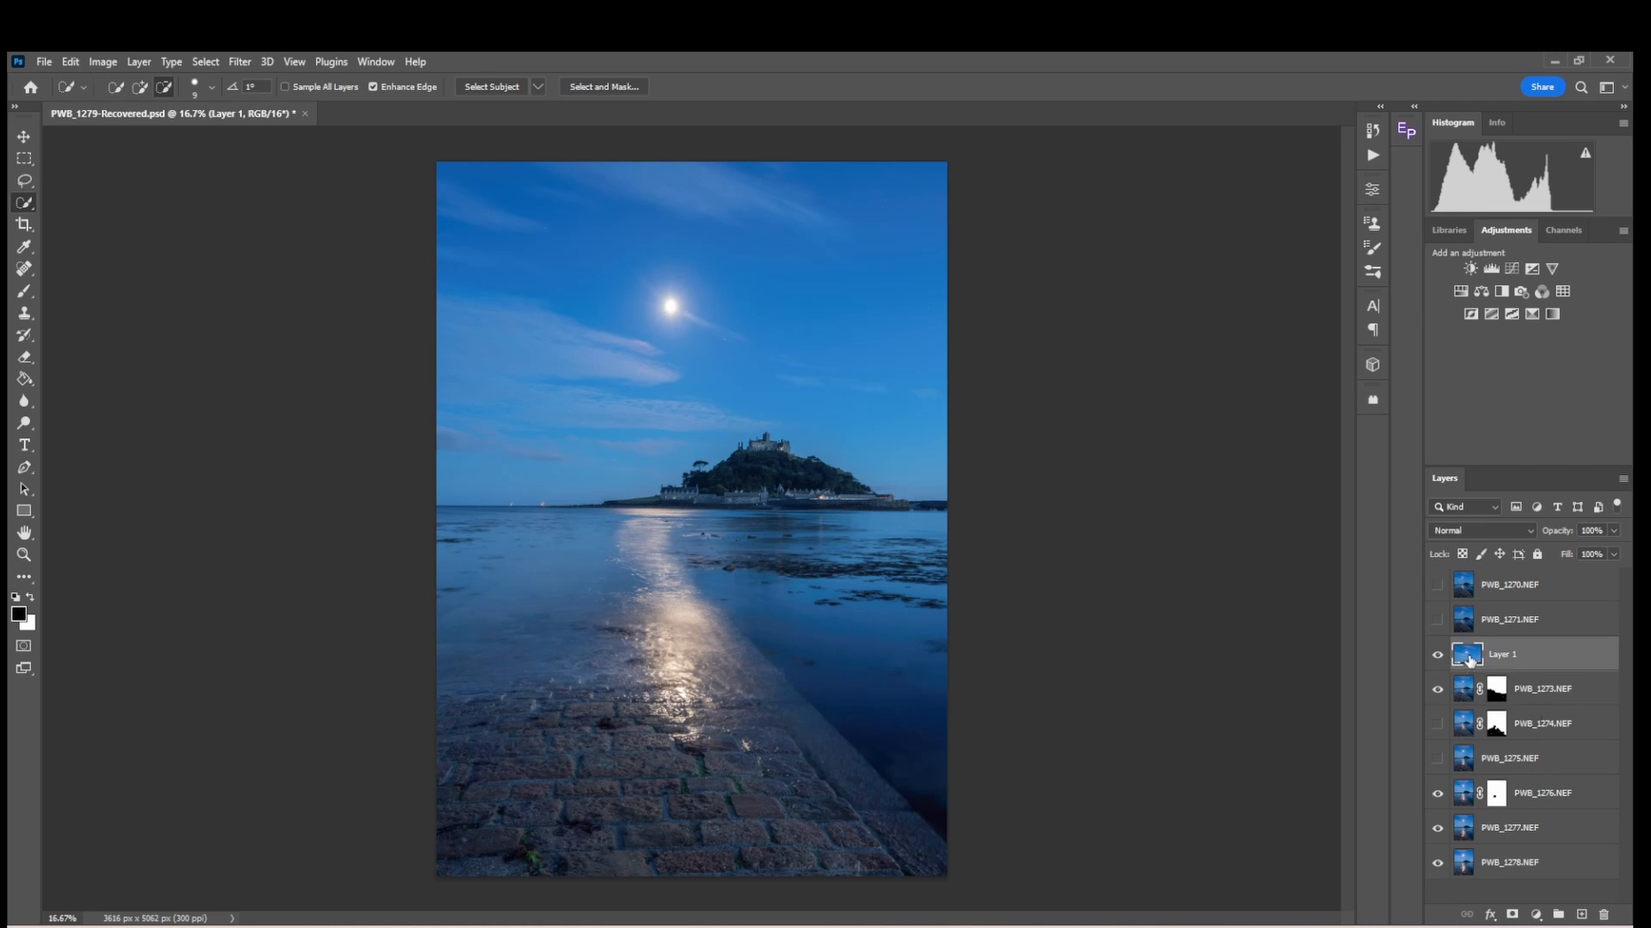
# Step: Scale Layer 1 proportionally to about 111% with Free Transform and move it up and left to line up with the horizon
pyautogui.click(70, 64)
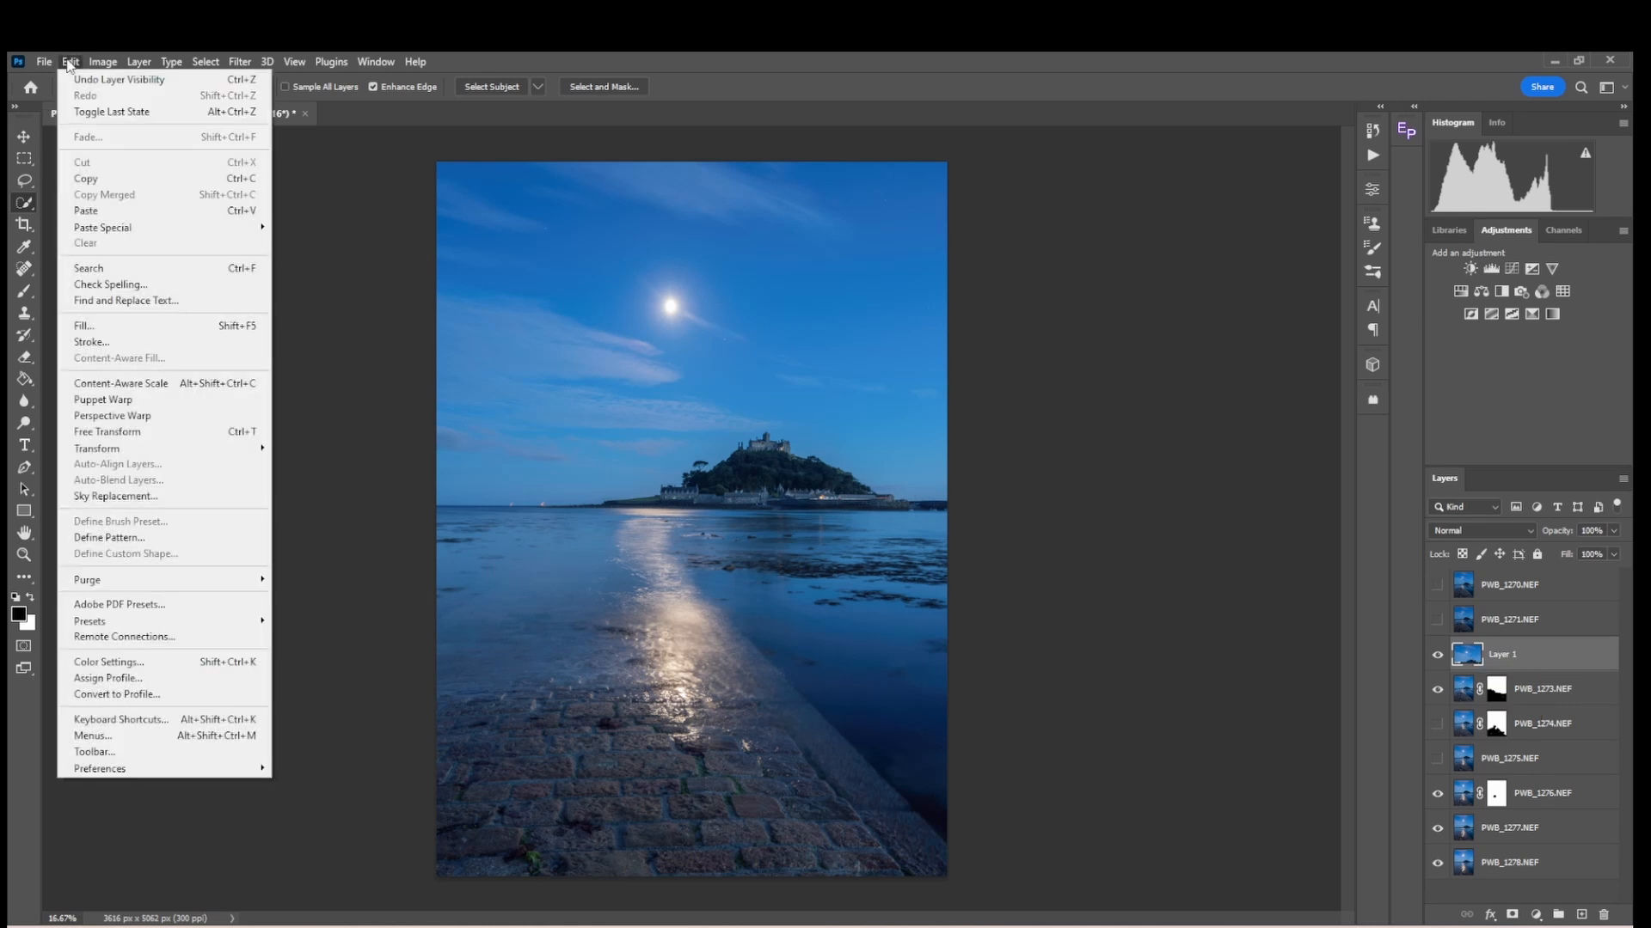
pyautogui.click(87, 434)
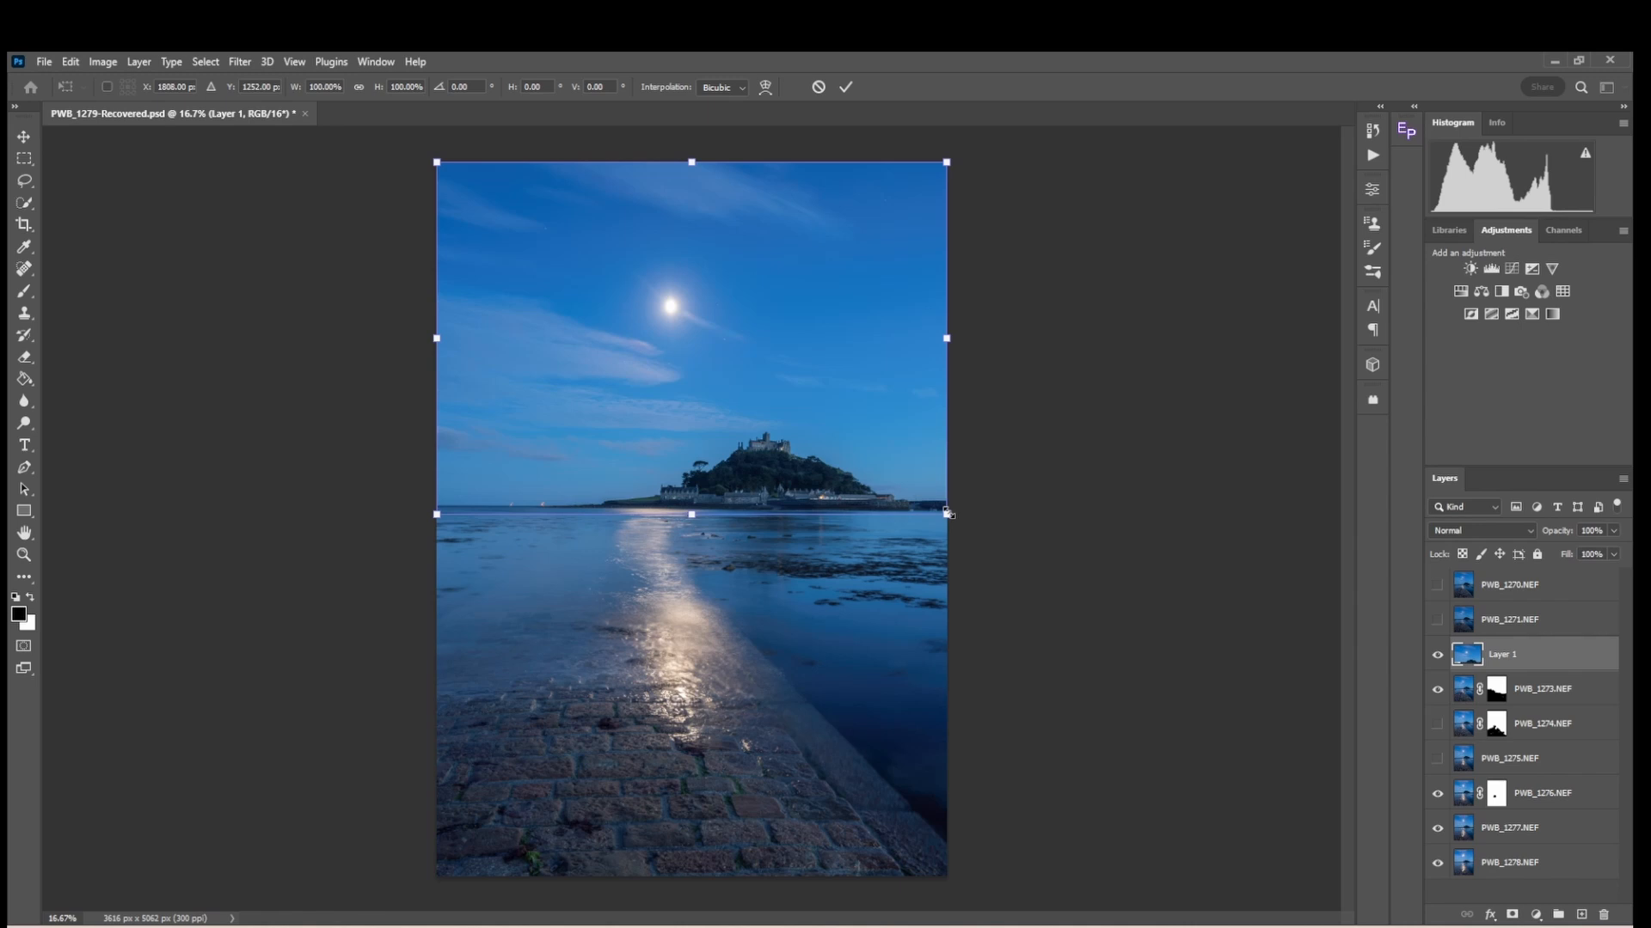
pyautogui.moveTo(946, 513); pyautogui.dragTo(1003, 555)
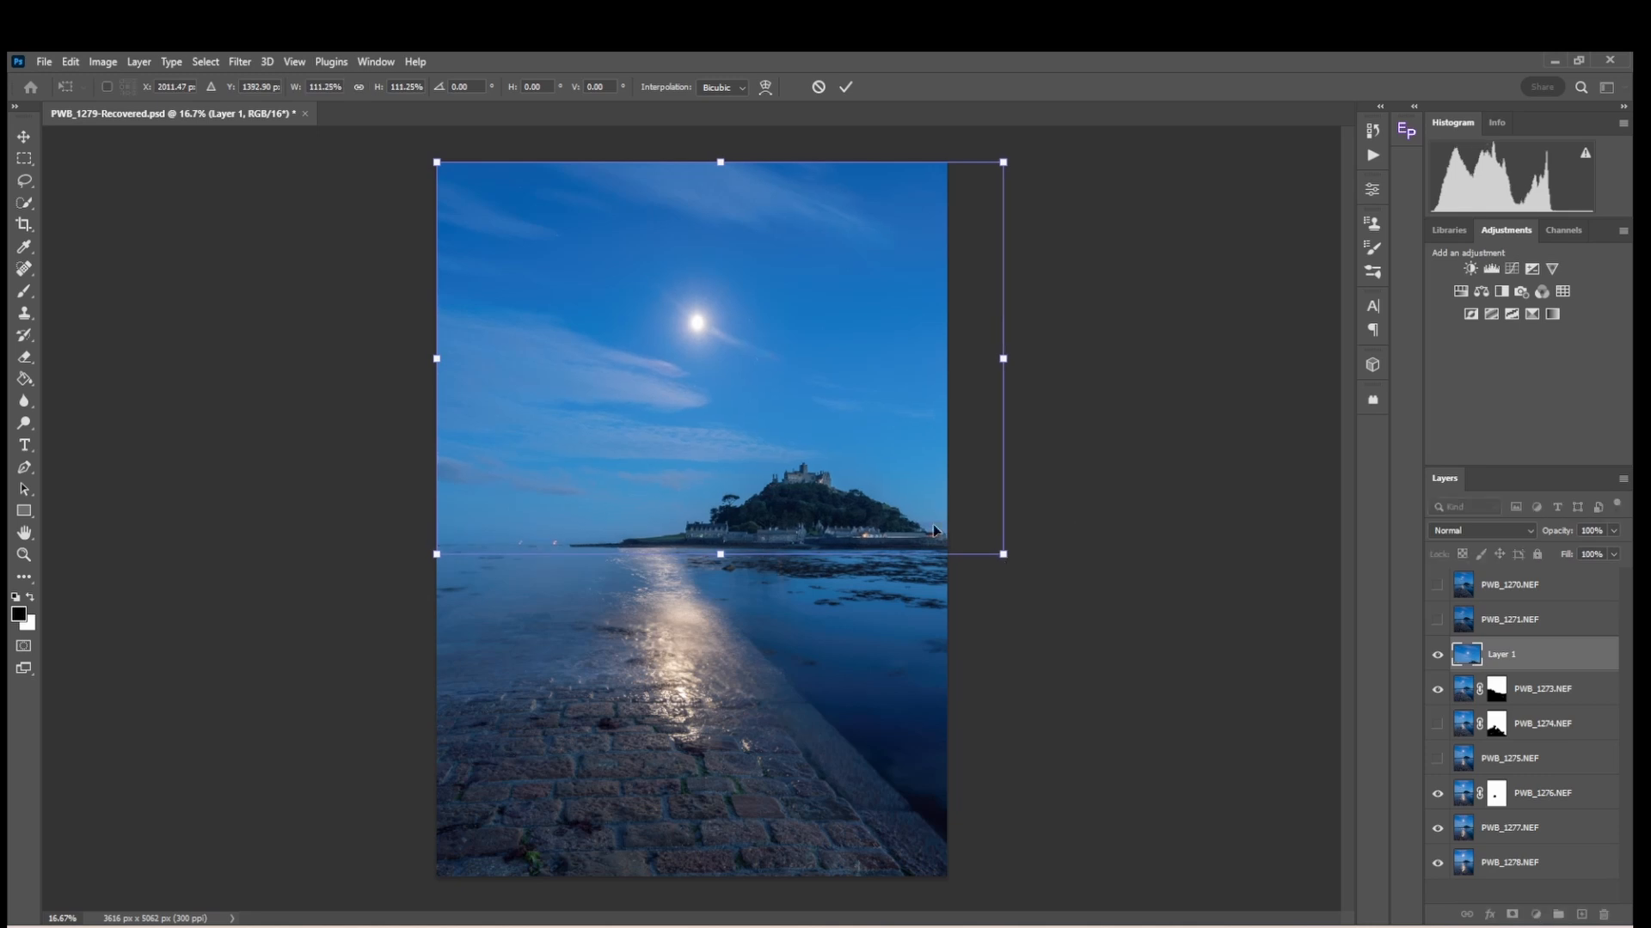
pyautogui.moveTo(824, 454); pyautogui.dragTo(789, 414)
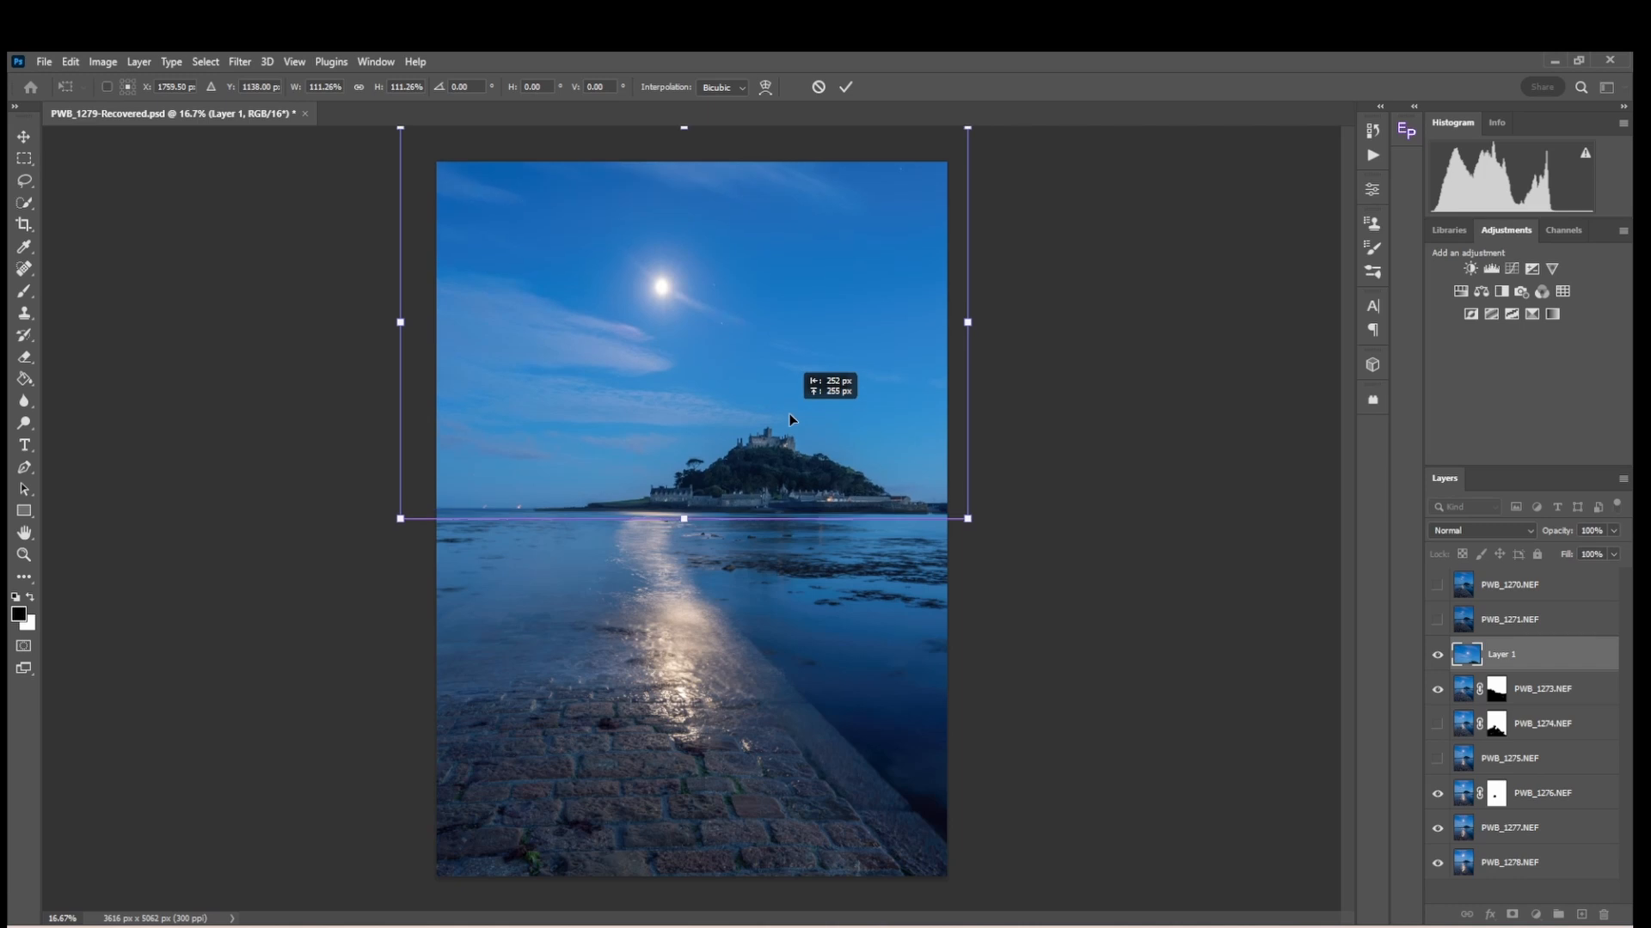
pyautogui.moveTo(789, 414); pyautogui.dragTo(776, 414)
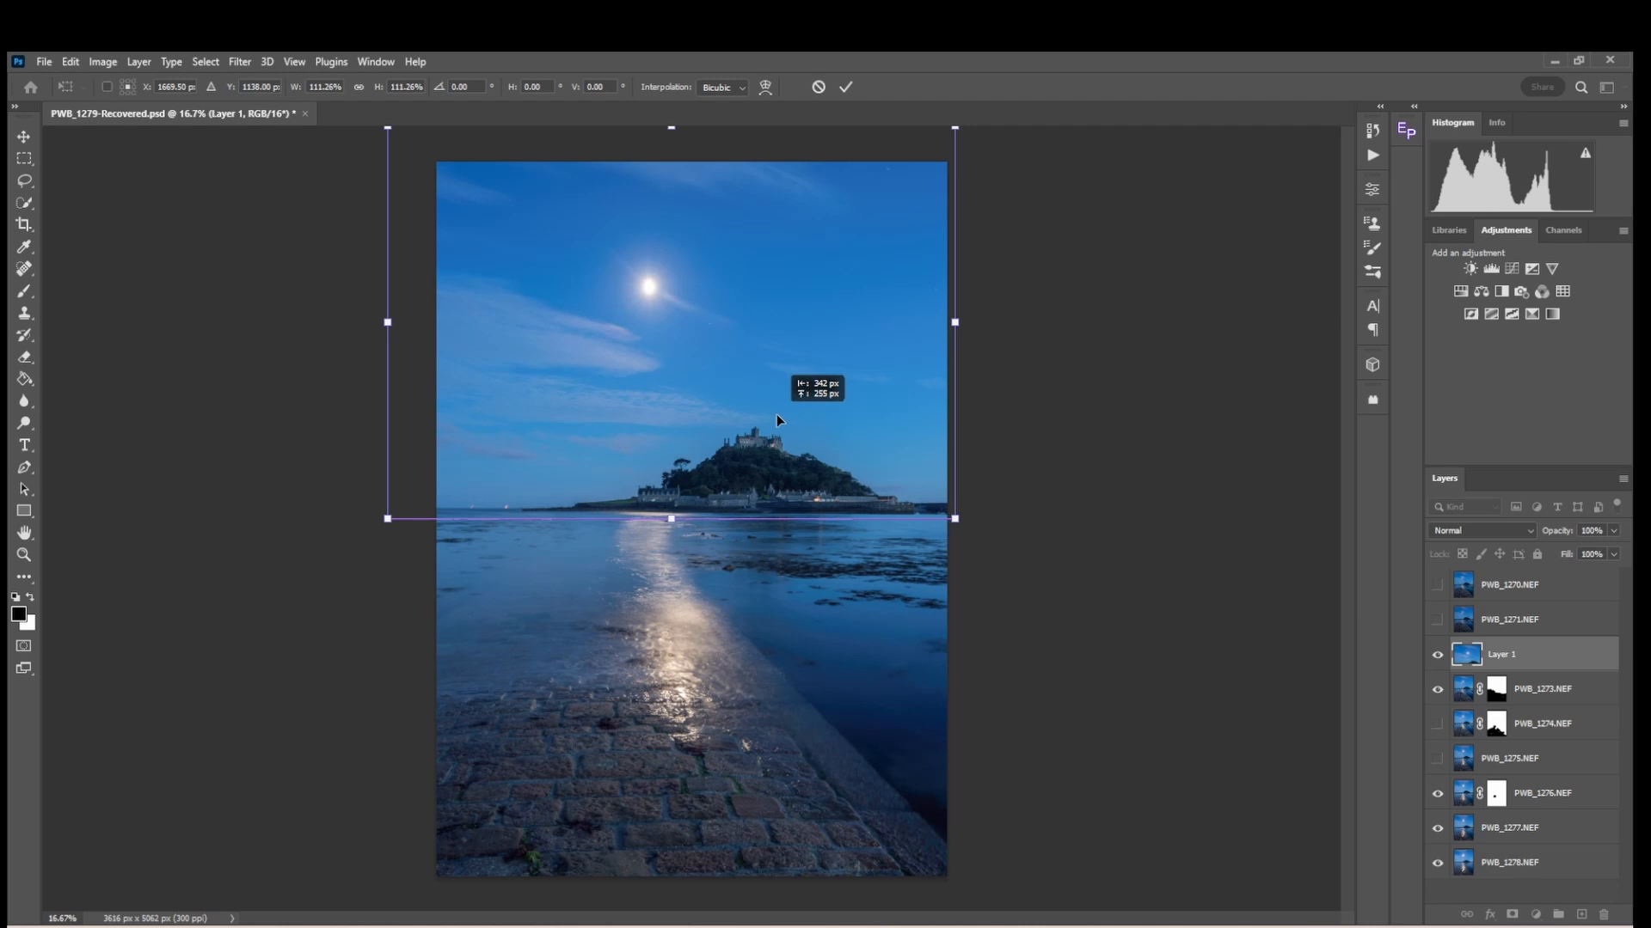
pyautogui.moveTo(776, 414); pyautogui.dragTo(776, 414)
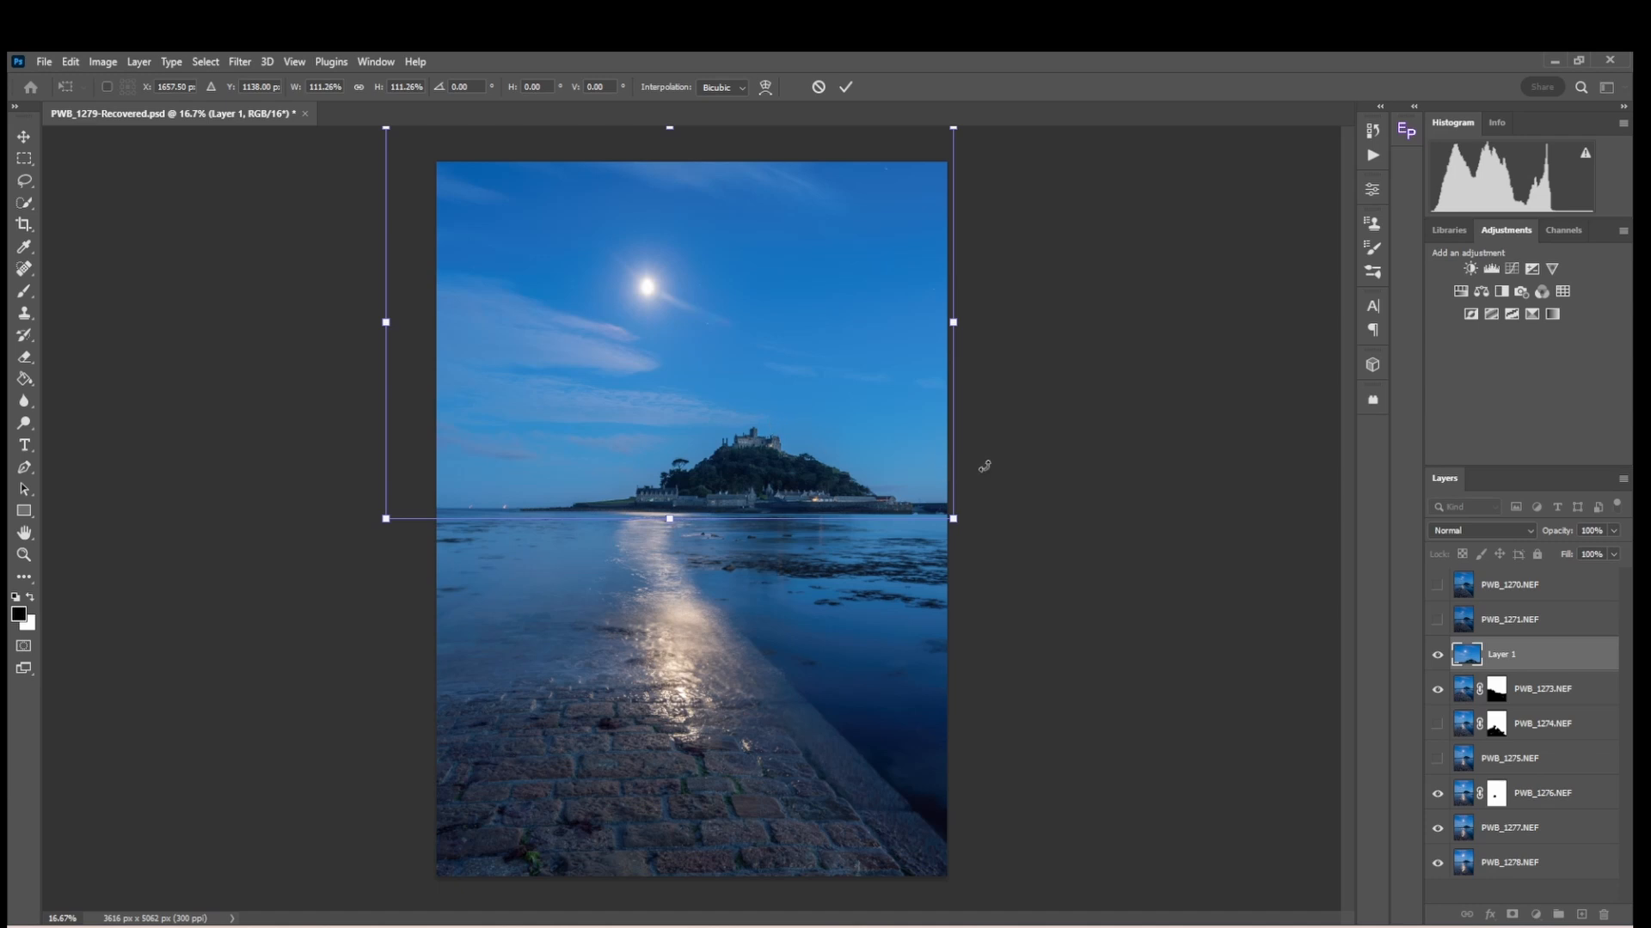
pyautogui.press('Return')
pyautogui.press('w')
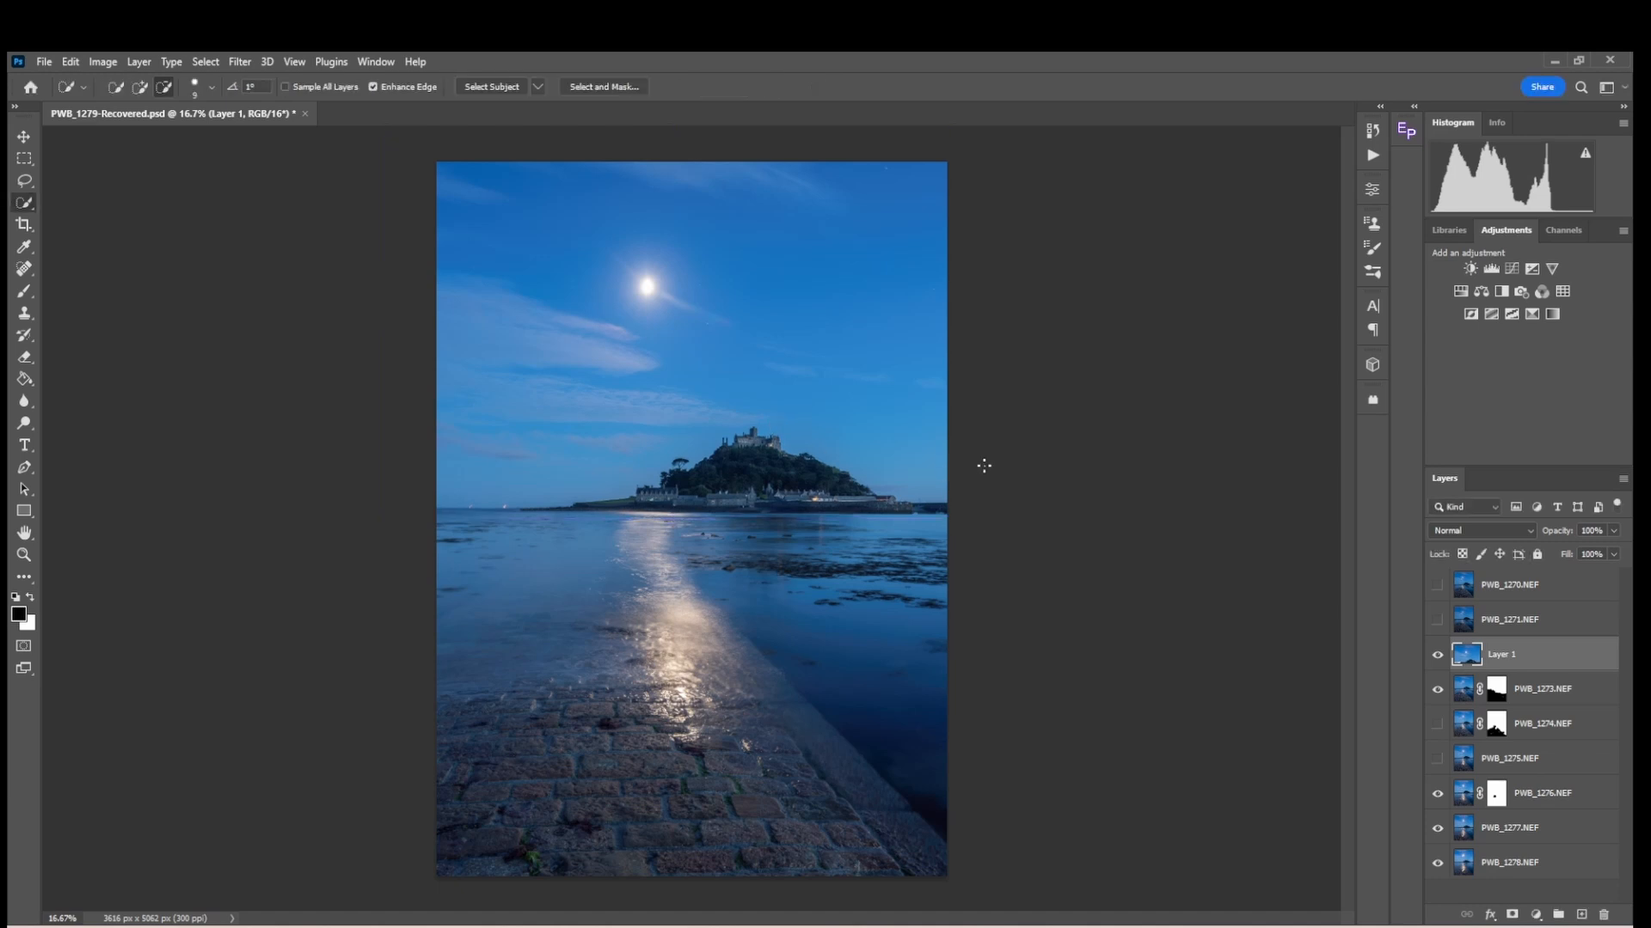
# Step: Compare the enlarged island with the original by hiding and showing Layer 1, leaving it visible
pyautogui.click(1441, 662)
pyautogui.click(1441, 661)
pyautogui.click(1441, 662)
pyautogui.click(1441, 661)
# Step: Delete the hidden layers PWB_1270.NEF, PWB_1271.NEF, PWB_1274.NEF and PWB_1275.NEF
pyautogui.click(1561, 593)
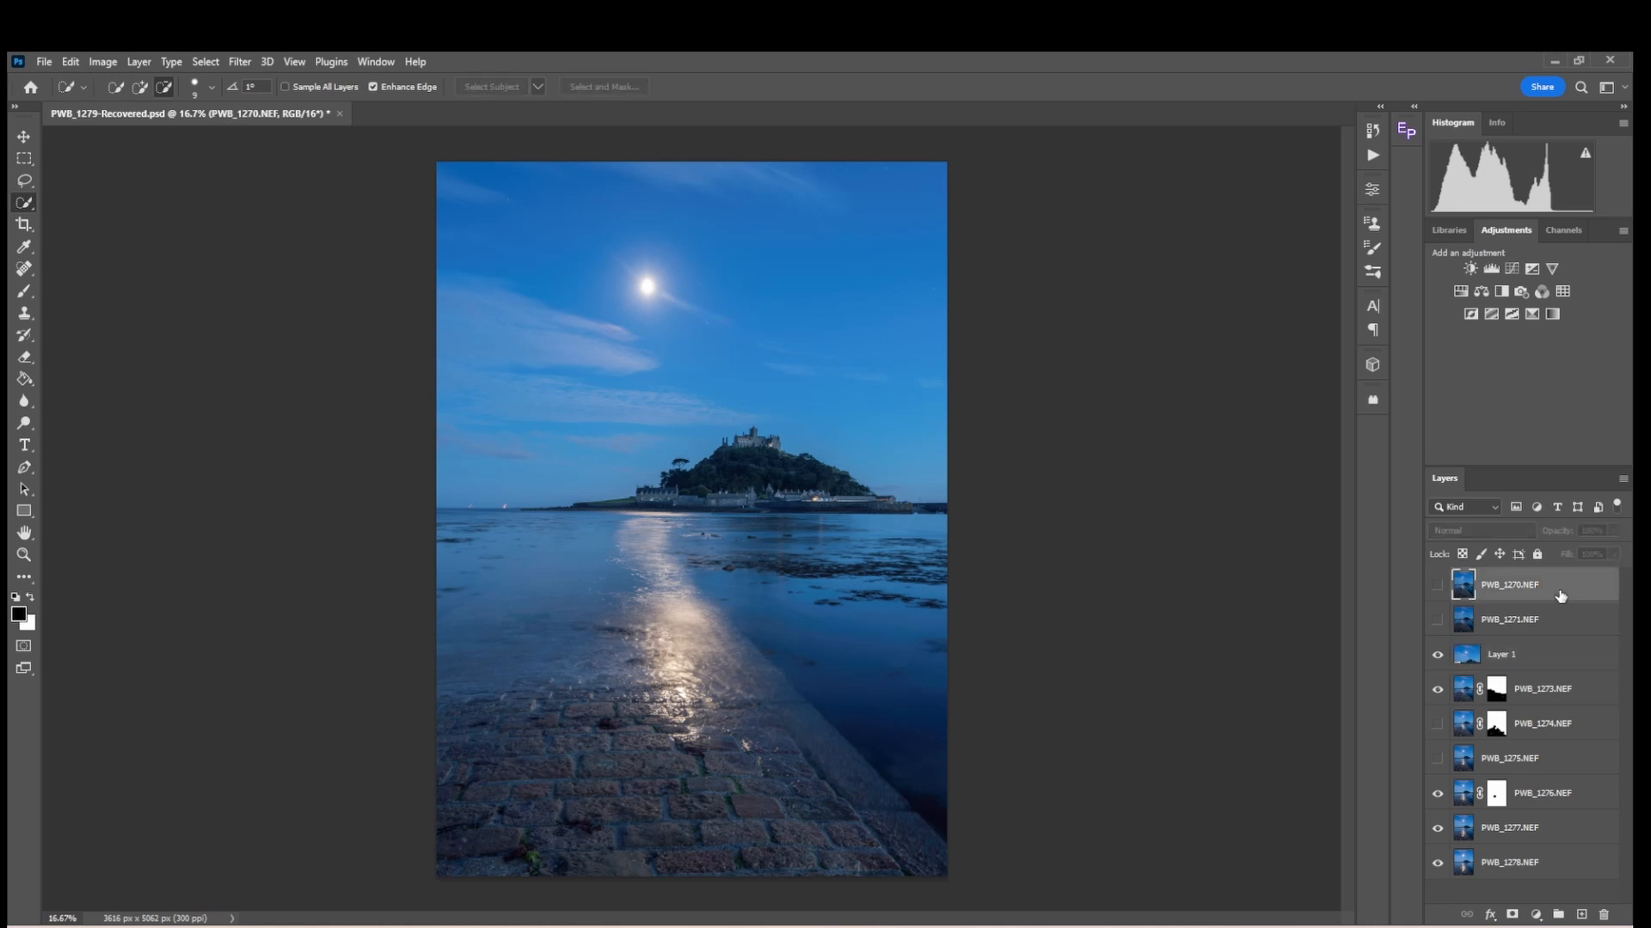
pyautogui.keyDown('shift'); pyautogui.click(1555, 622); pyautogui.keyUp('shift')
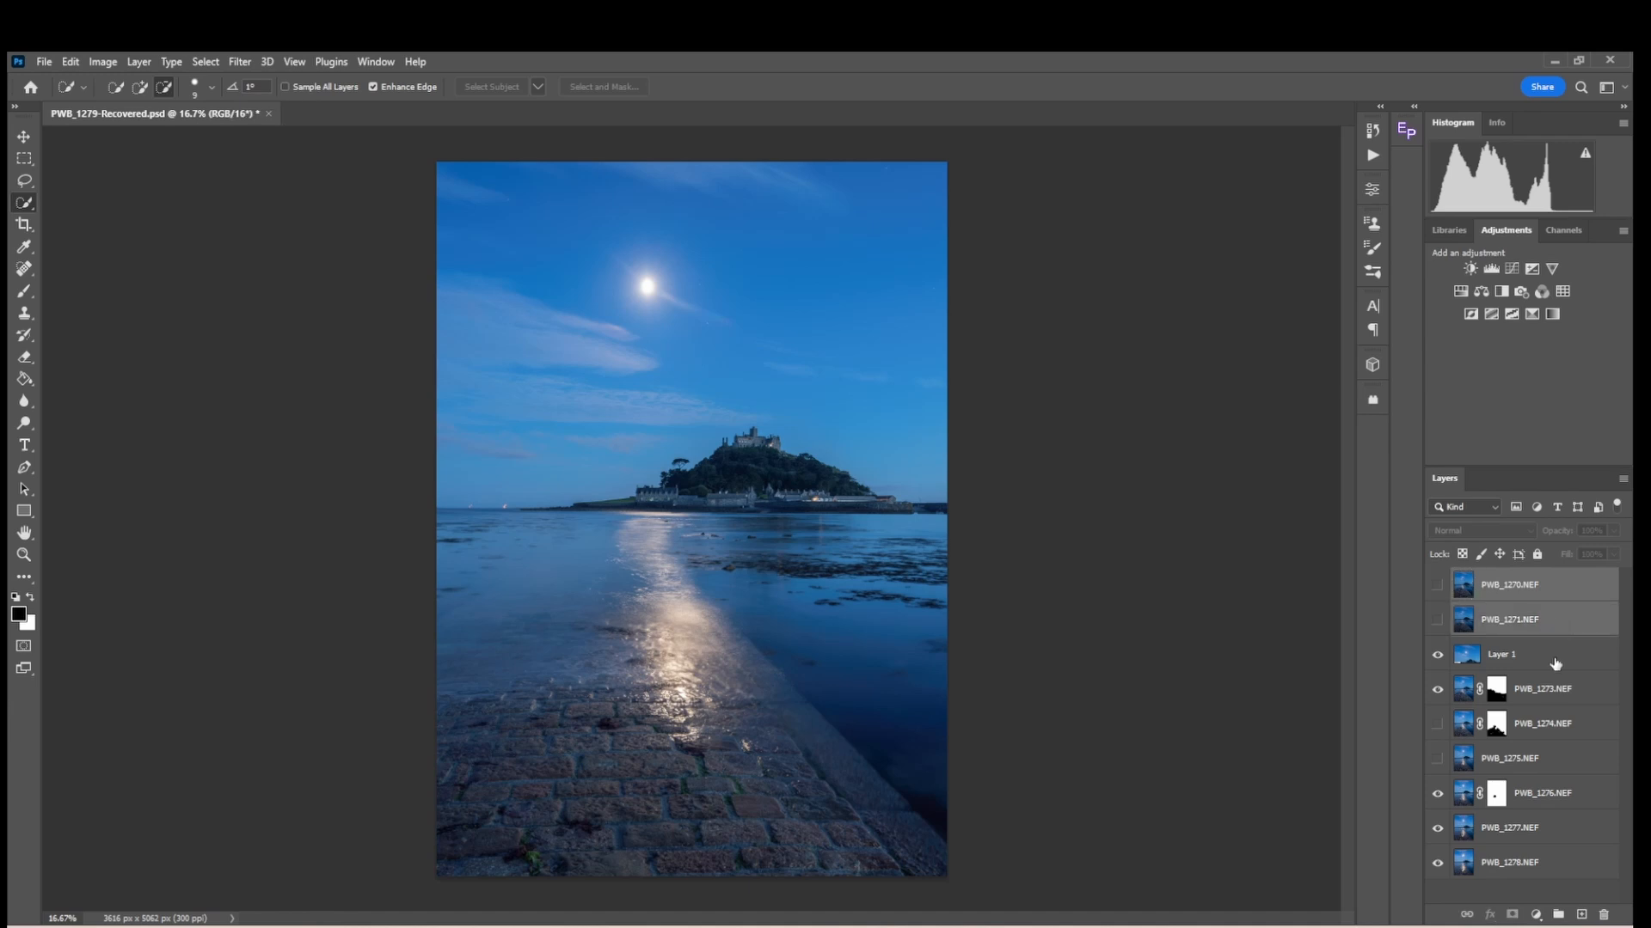
pyautogui.keyDown('ctrl'); pyautogui.click(1584, 727); pyautogui.keyUp('ctrl')
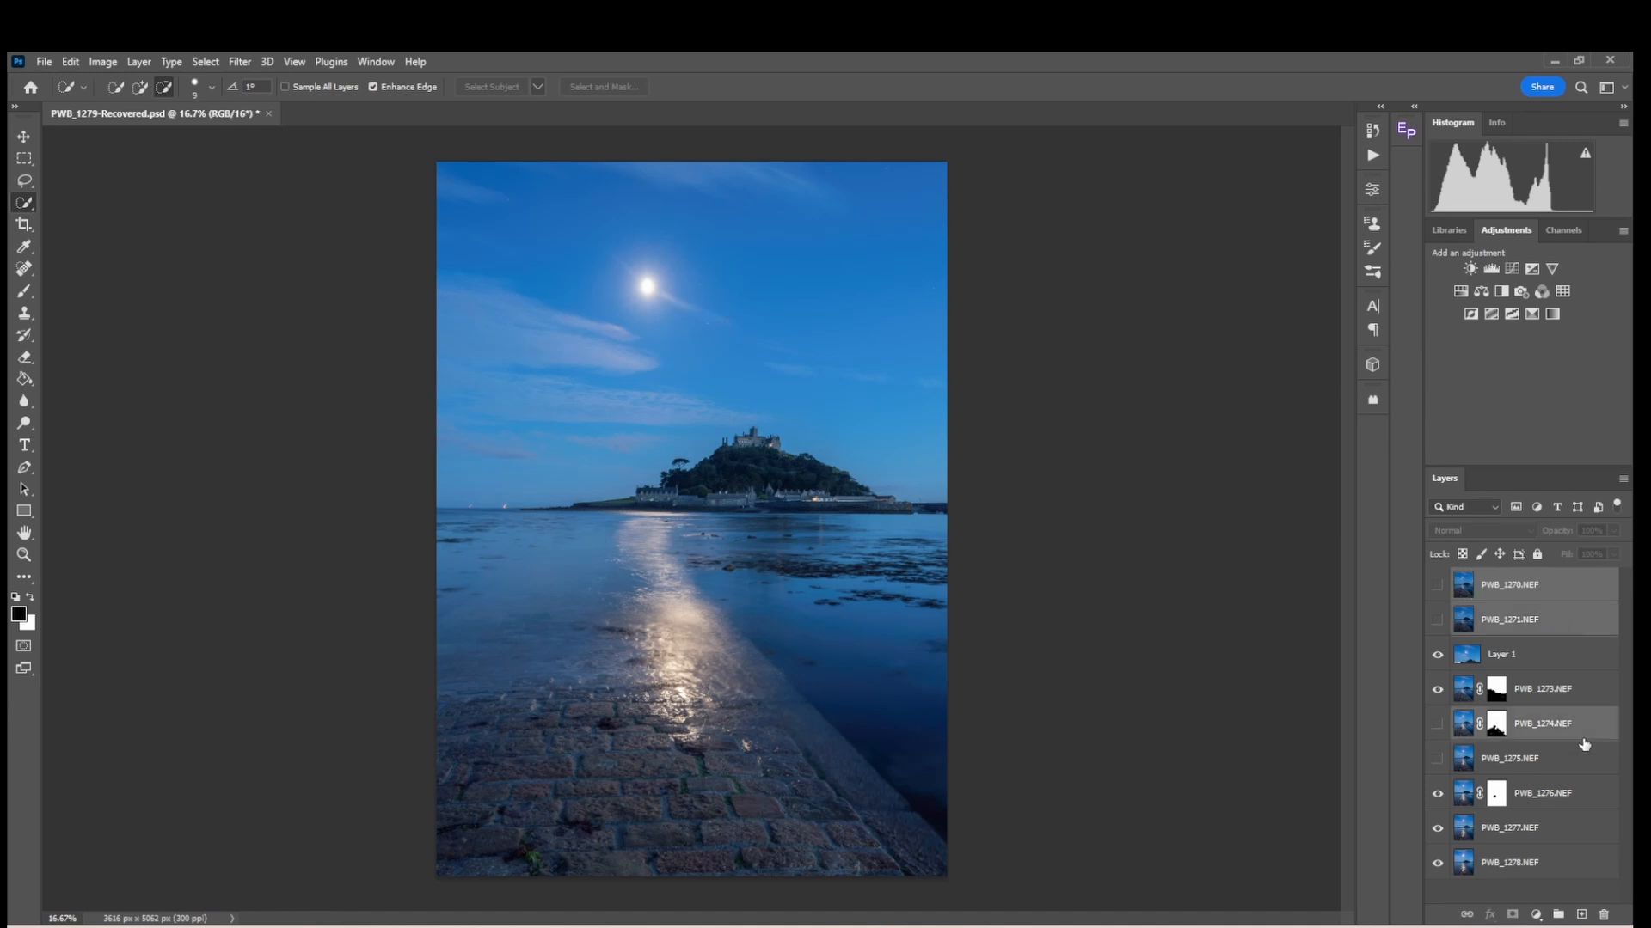
pyautogui.keyDown('ctrl'); pyautogui.click(1578, 765); pyautogui.keyUp('ctrl')
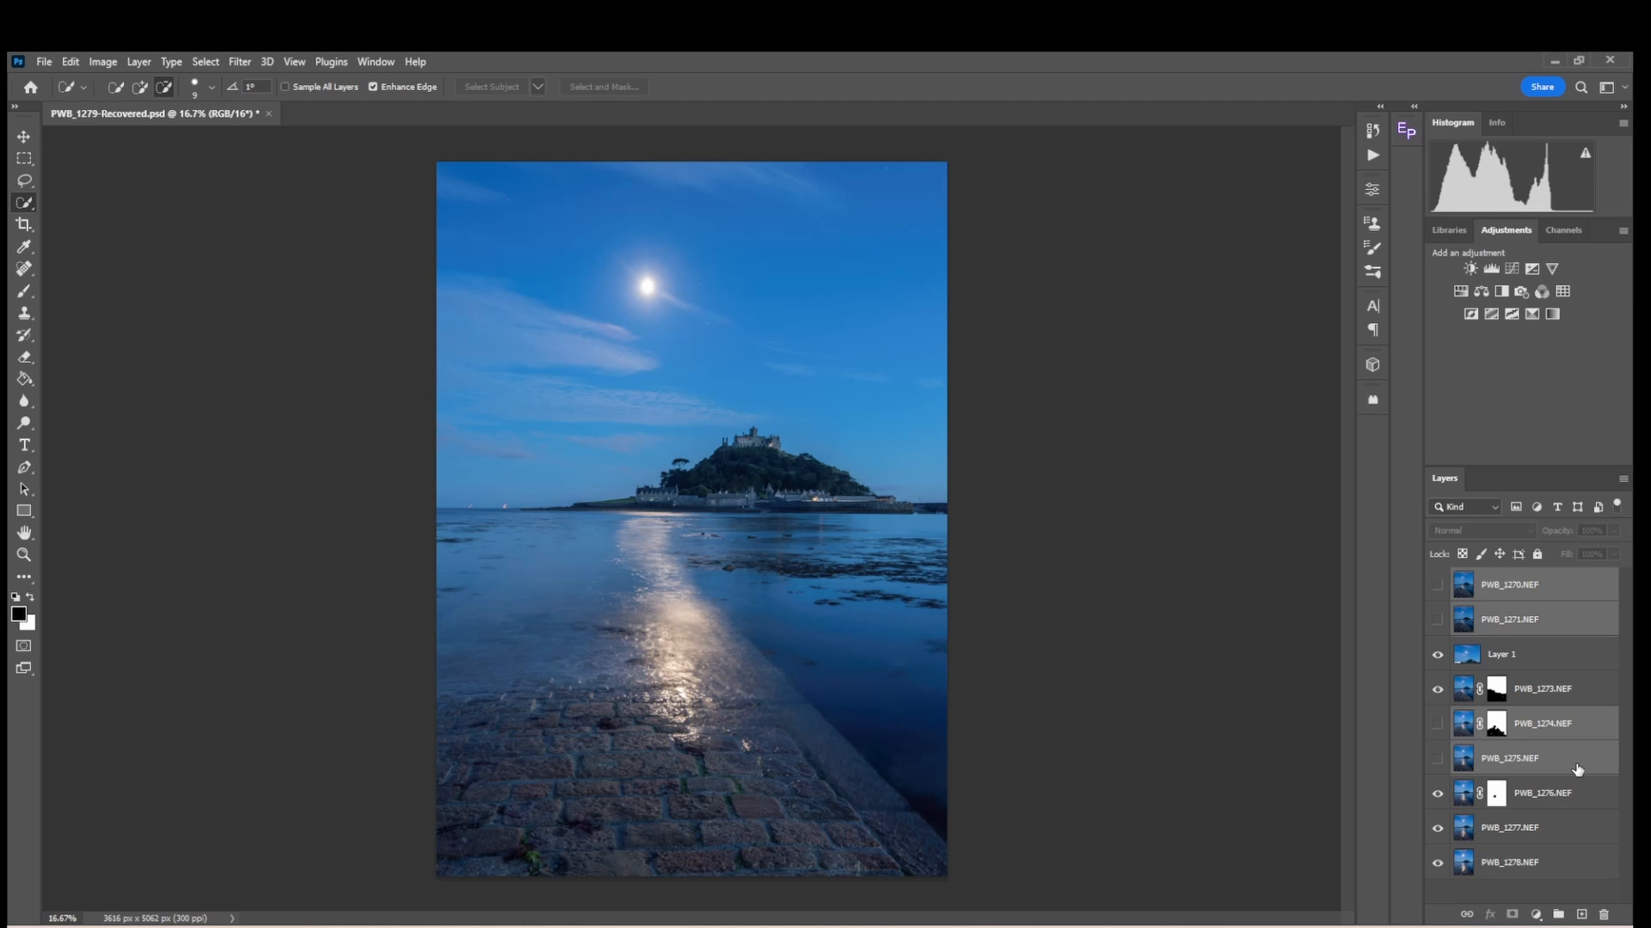
pyautogui.rightClick(1576, 768)
pyautogui.click(1435, 290)
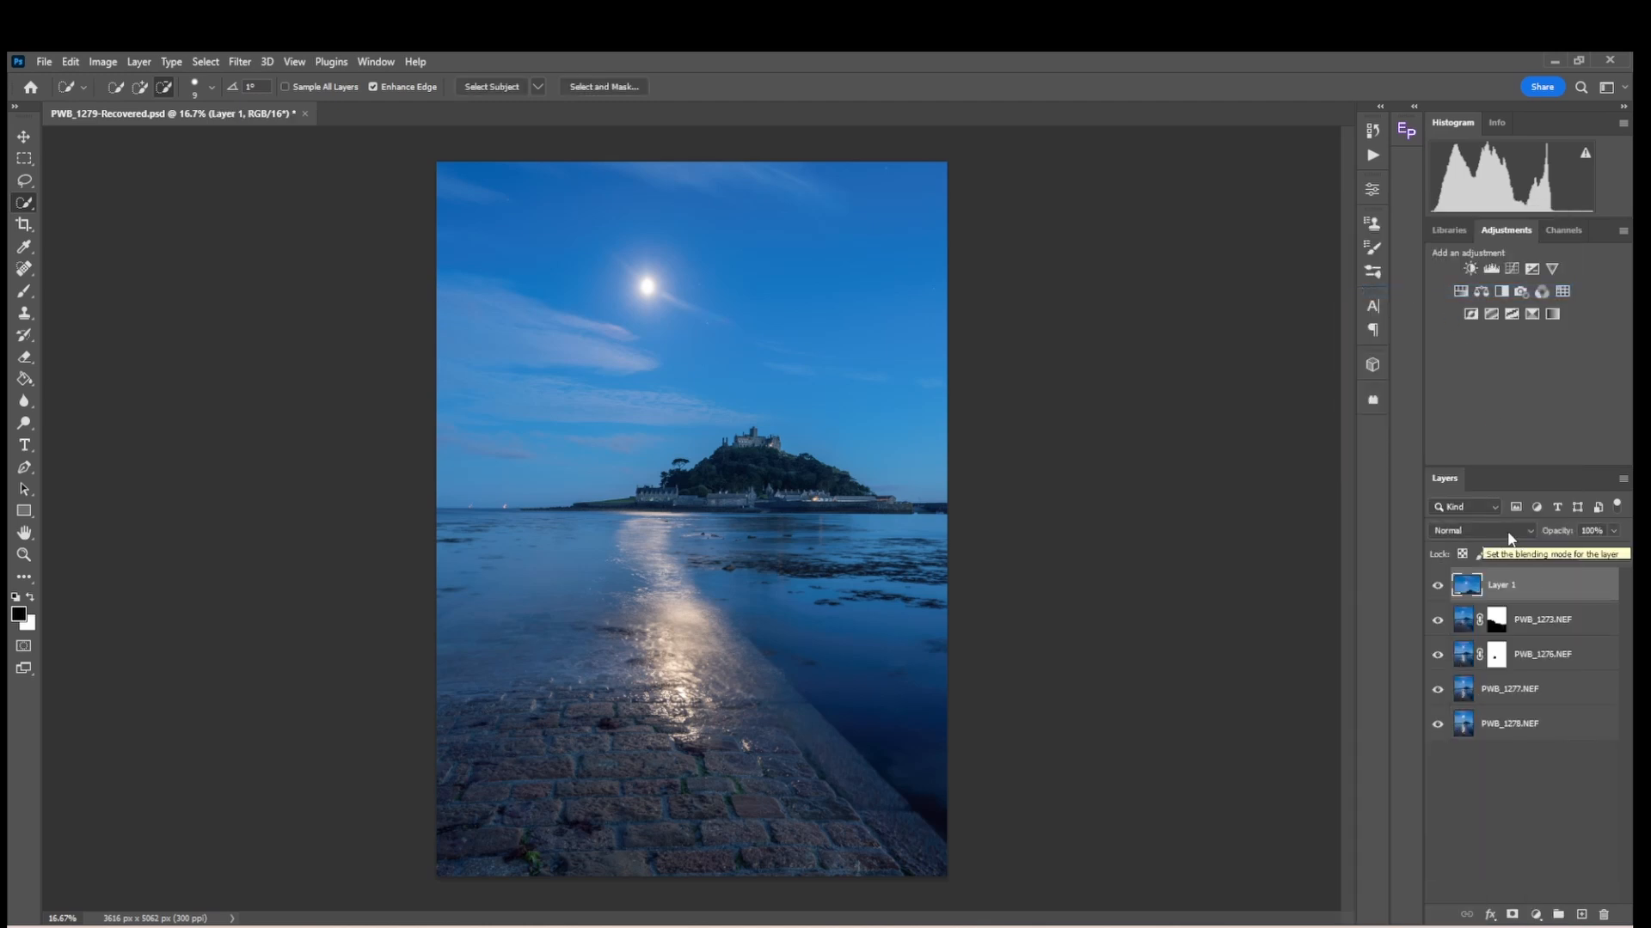
# Step: Merge all visible layers into one and duplicate the merged PWB_1278.NEF layer
pyautogui.rightClick(1563, 730)
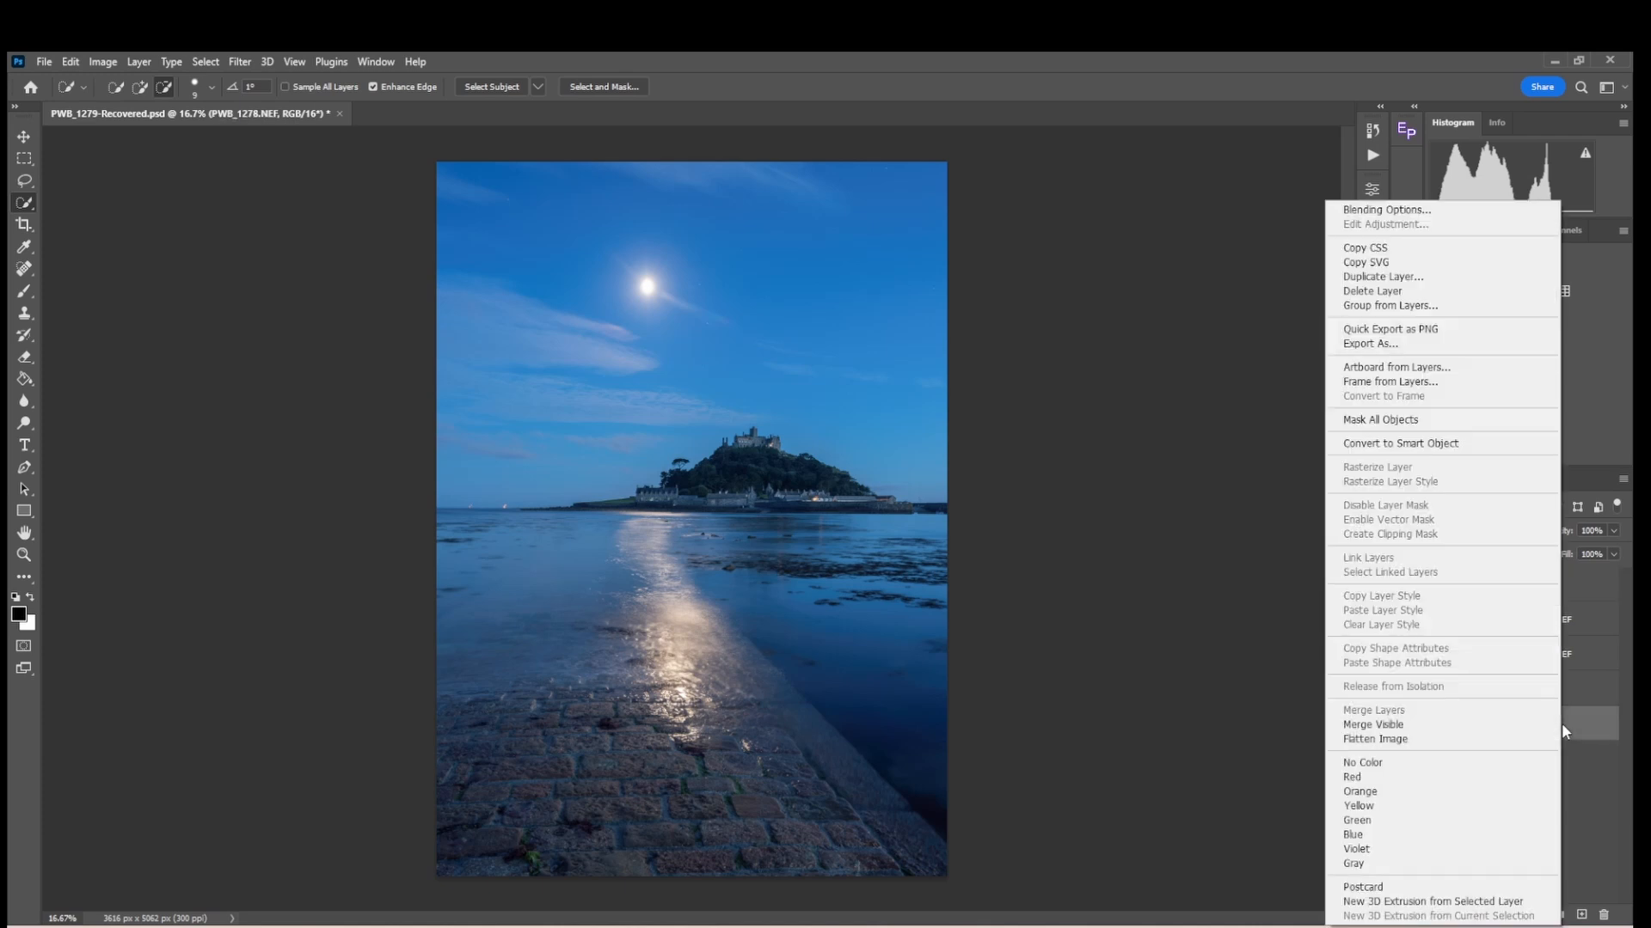
pyautogui.click(1444, 727)
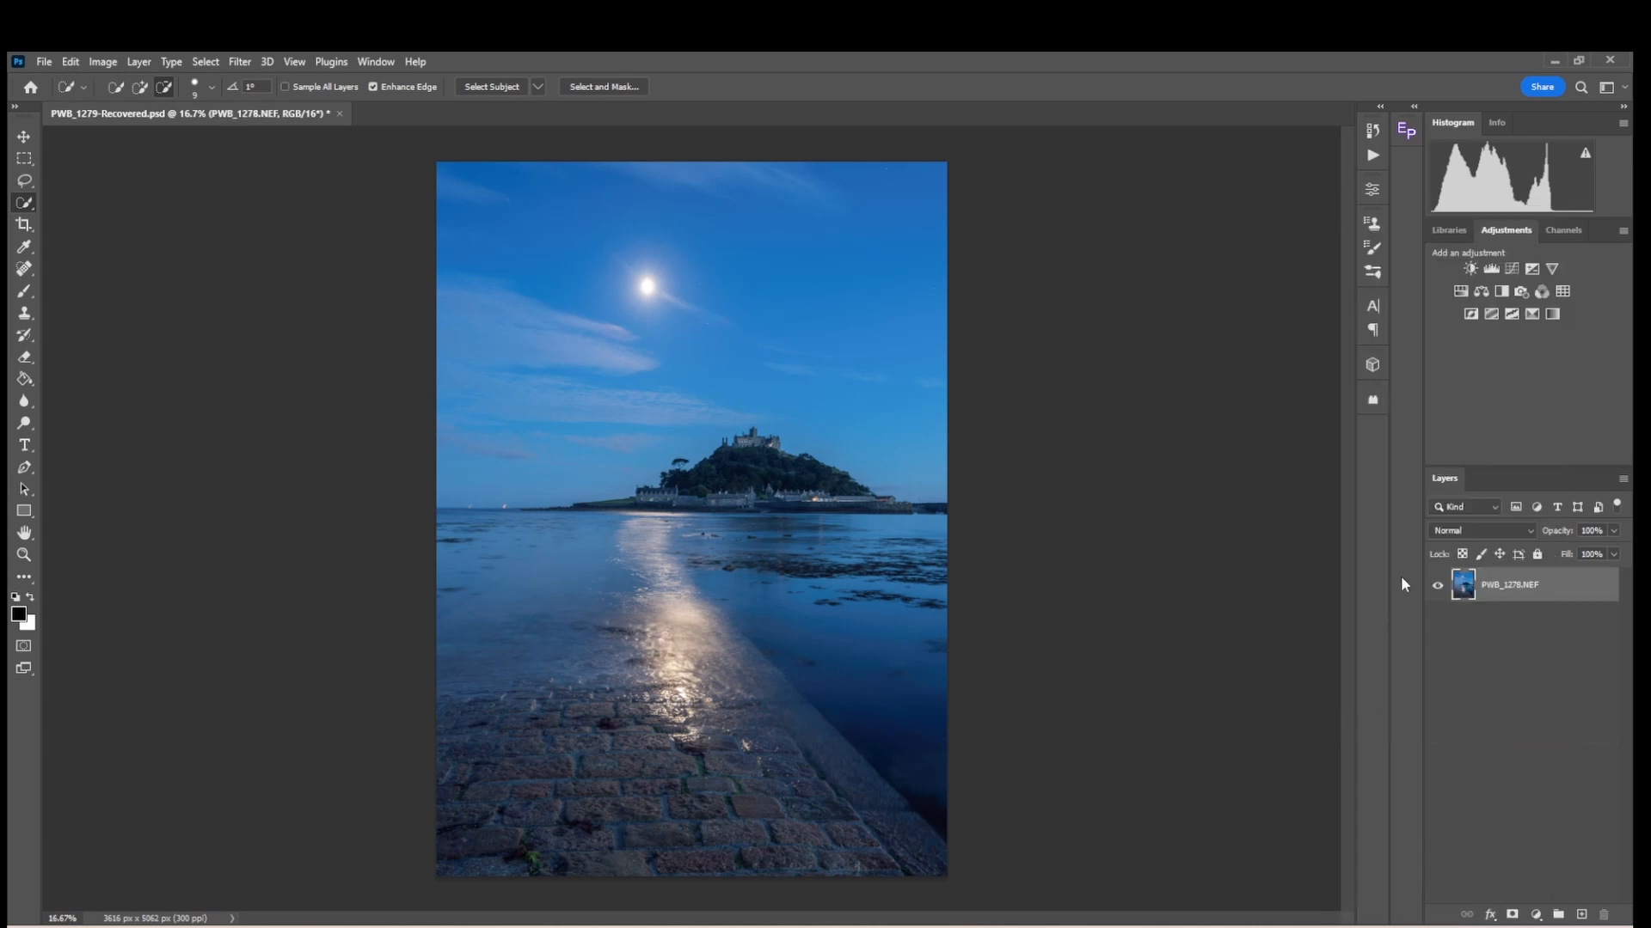
pyautogui.click(1436, 590)
pyautogui.click(1437, 590)
pyautogui.moveTo(1549, 590); pyautogui.dragTo(1581, 914)
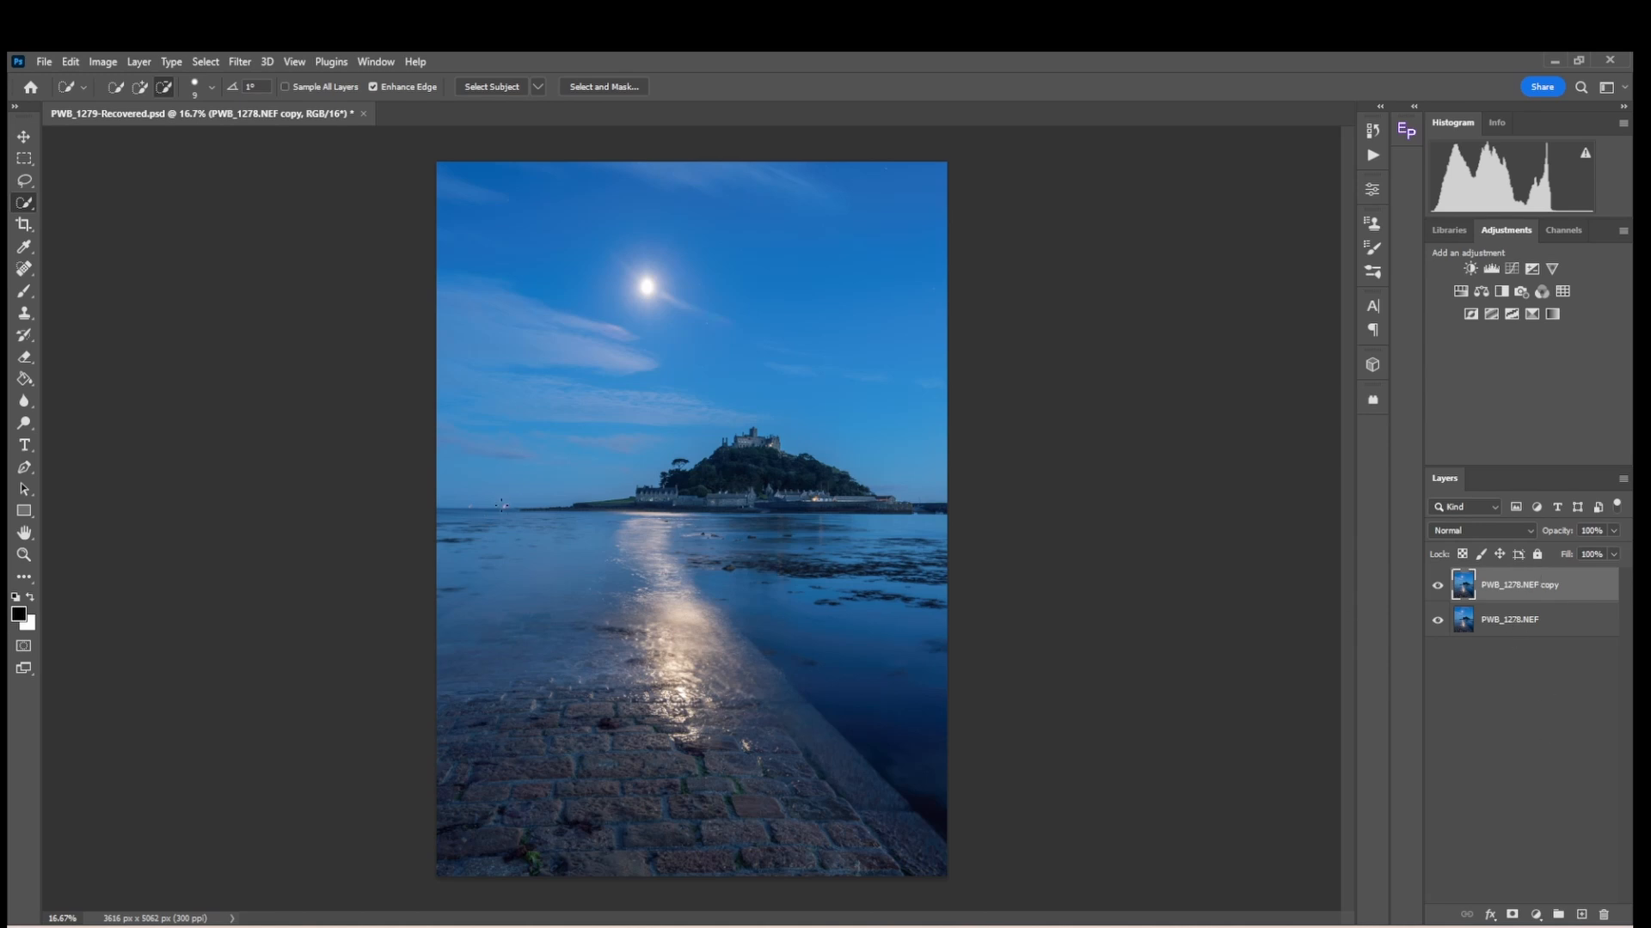
# Step: Remove distracting marks from the sea's left edge and the dark water beside the causeway with the Spot Healing Brush at size 125
pyautogui.press('j')
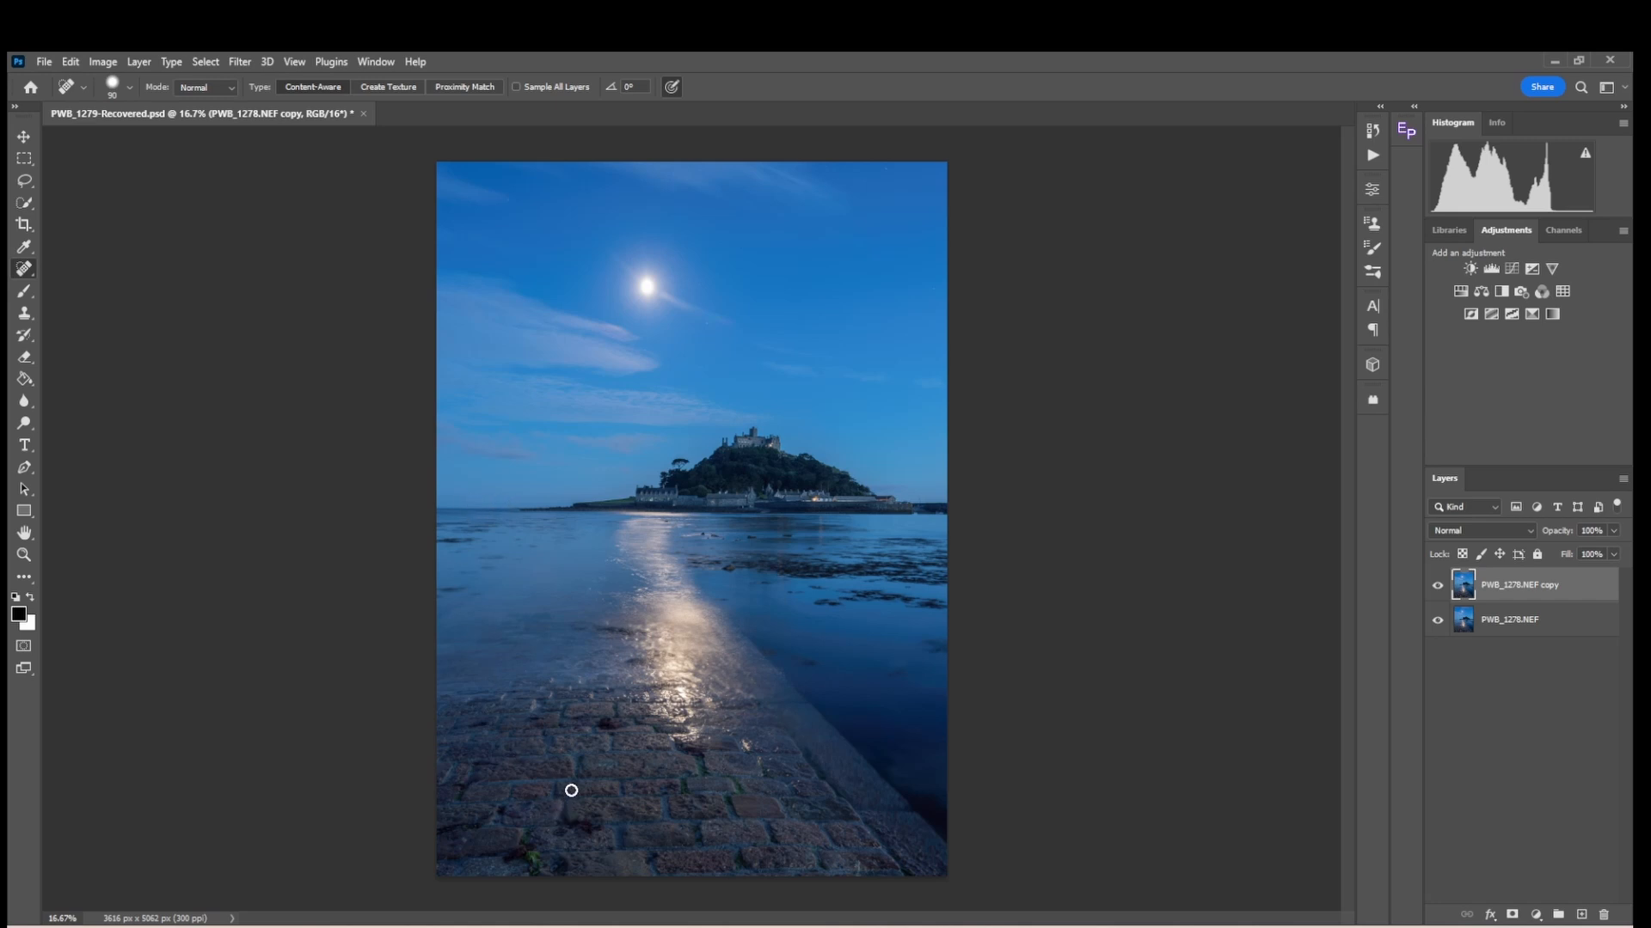
pyautogui.press(']')
pyautogui.press(']')
pyautogui.press(']')
pyautogui.press('[')
pyautogui.moveTo(461, 584); pyautogui.dragTo(435, 594)
pyautogui.click(436, 587)
pyautogui.click(442, 604)
pyautogui.moveTo(877, 667); pyautogui.dragTo(917, 649)
pyautogui.click(792, 590)
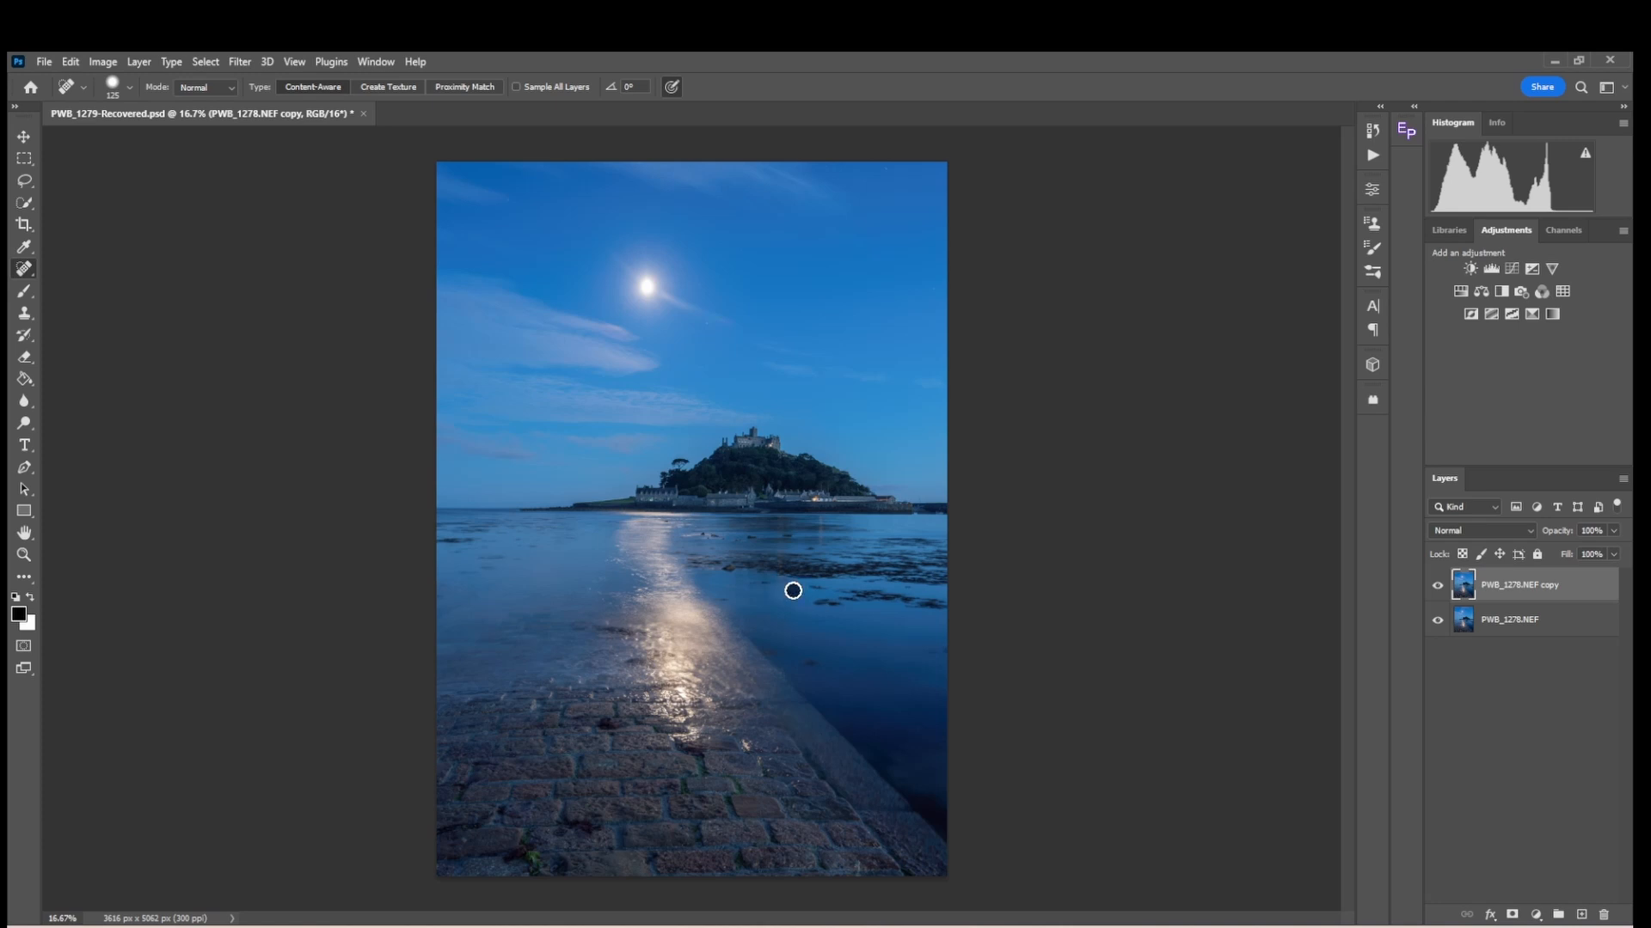
# Step: Heal the remaining small spots along the moonlight reflection and in the open water on either side of it
pyautogui.click(723, 597)
pyautogui.moveTo(608, 622); pyautogui.dragTo(635, 629)
pyautogui.click(632, 662)
pyautogui.click(632, 662)
pyautogui.click(789, 588)
pyautogui.click(521, 554)
pyautogui.click(444, 585)
# Step: Compare the retouched water with the original by hiding and showing PWB_1278.NEF copy, leaving it visible
pyautogui.click(1439, 589)
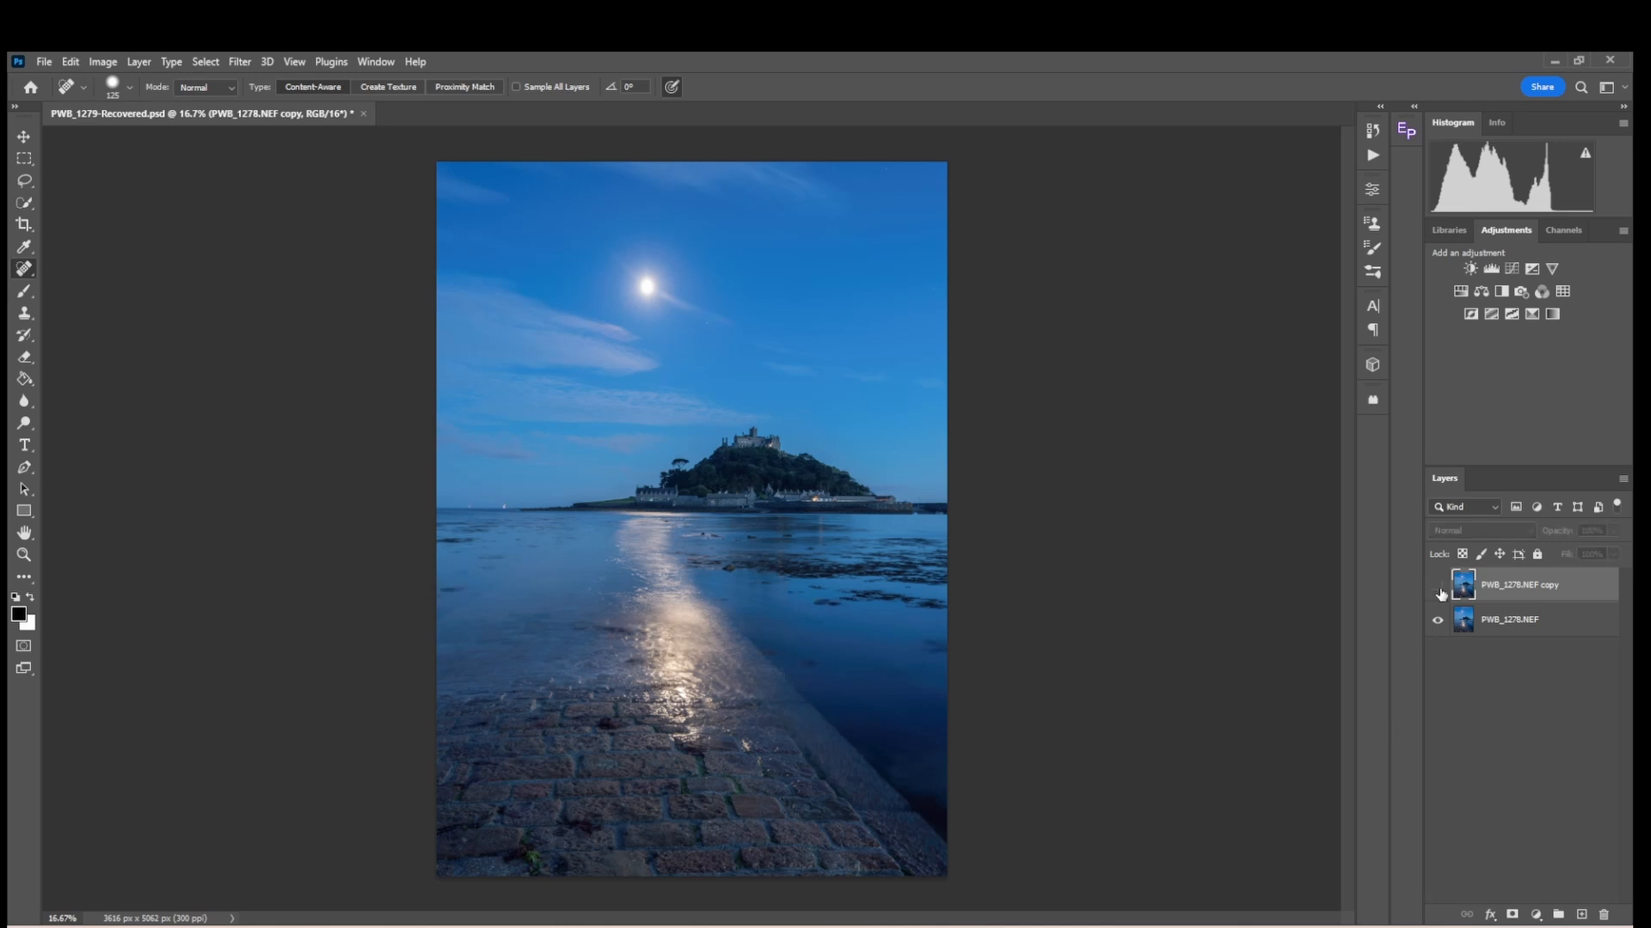
pyautogui.click(1439, 589)
pyautogui.click(1439, 590)
pyautogui.click(1439, 589)
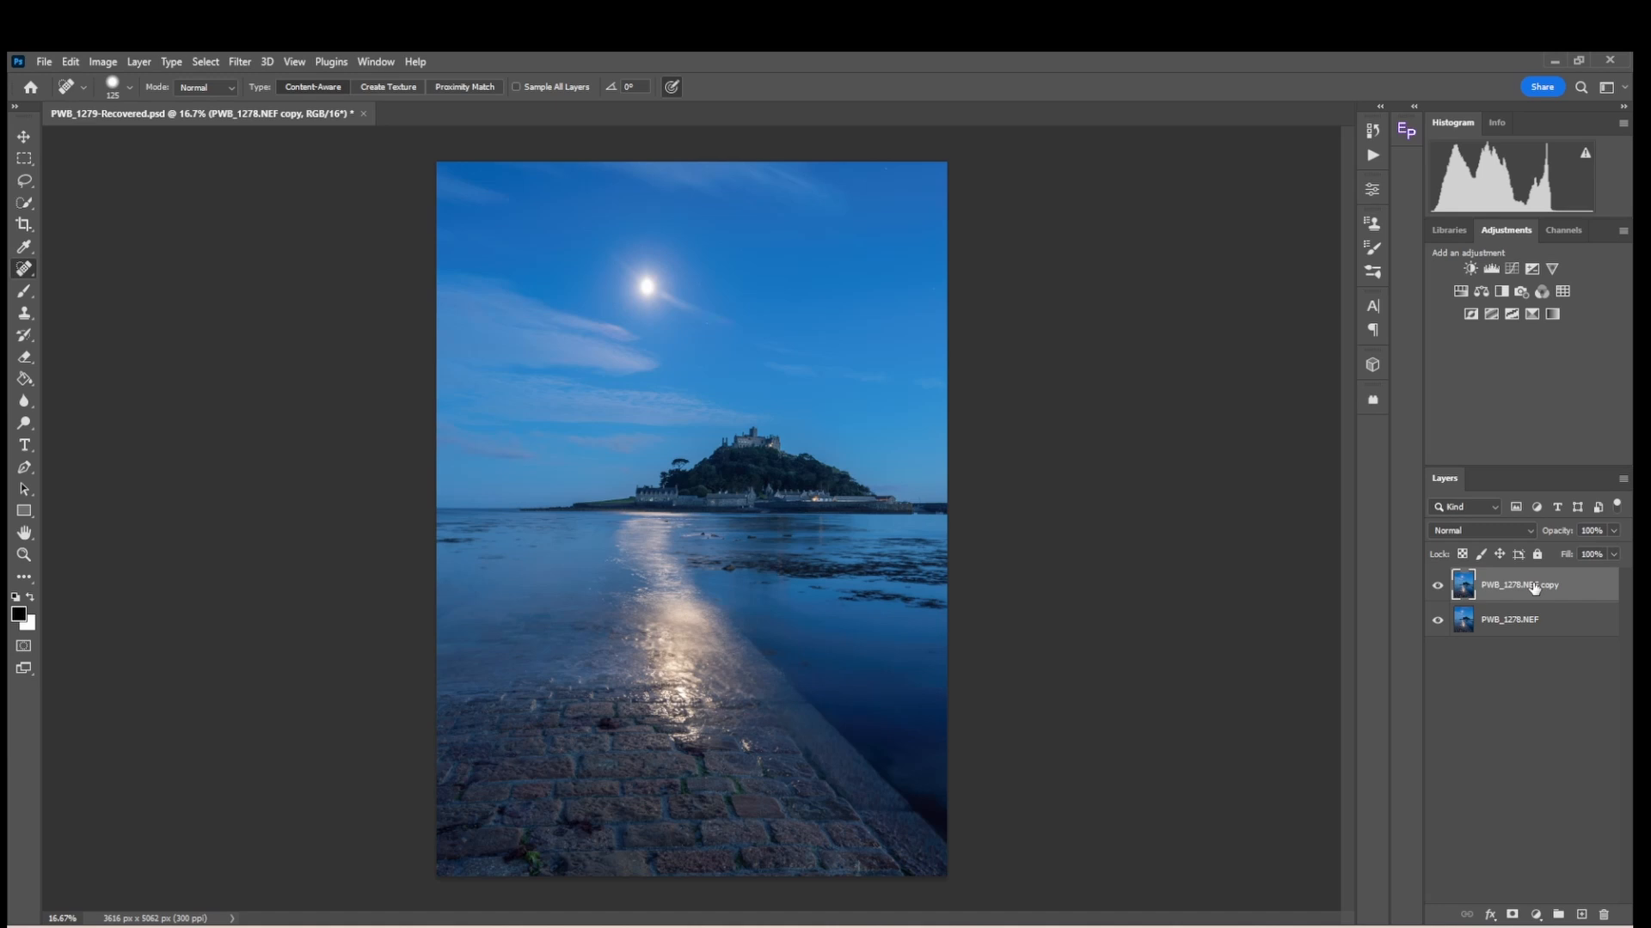
# Step: Duplicate PWB_1278.NEF copy and warp the new layer's bottom edge and lower-right side slightly outward past the canvas
pyautogui.moveTo(1534, 587); pyautogui.dragTo(1583, 913)
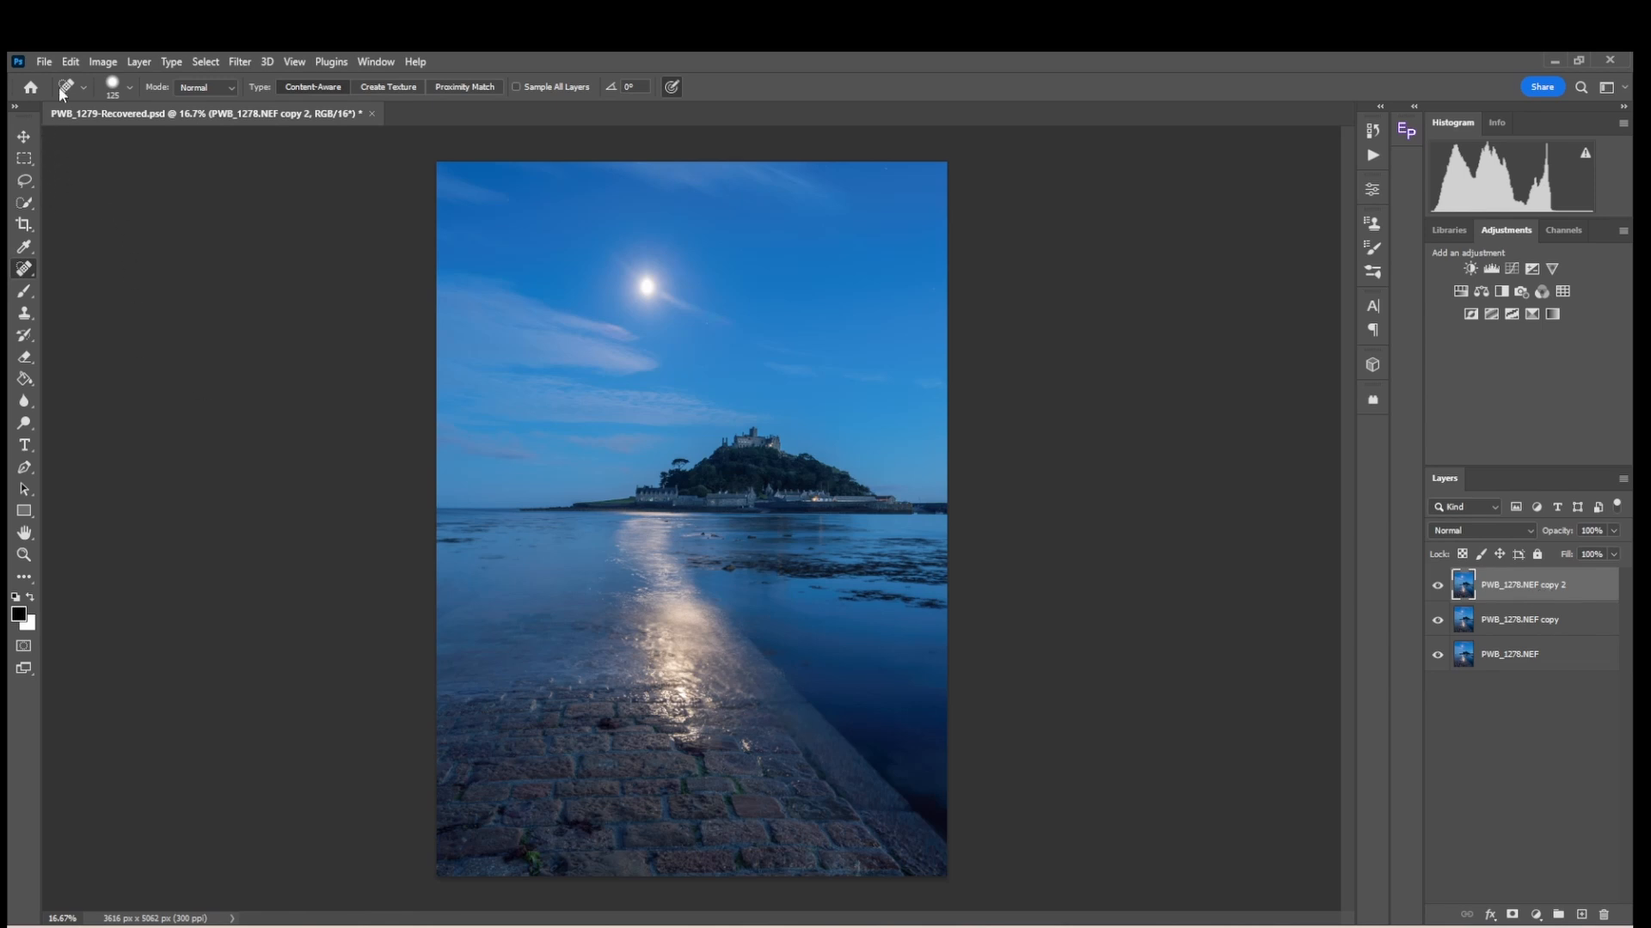
pyautogui.click(68, 63)
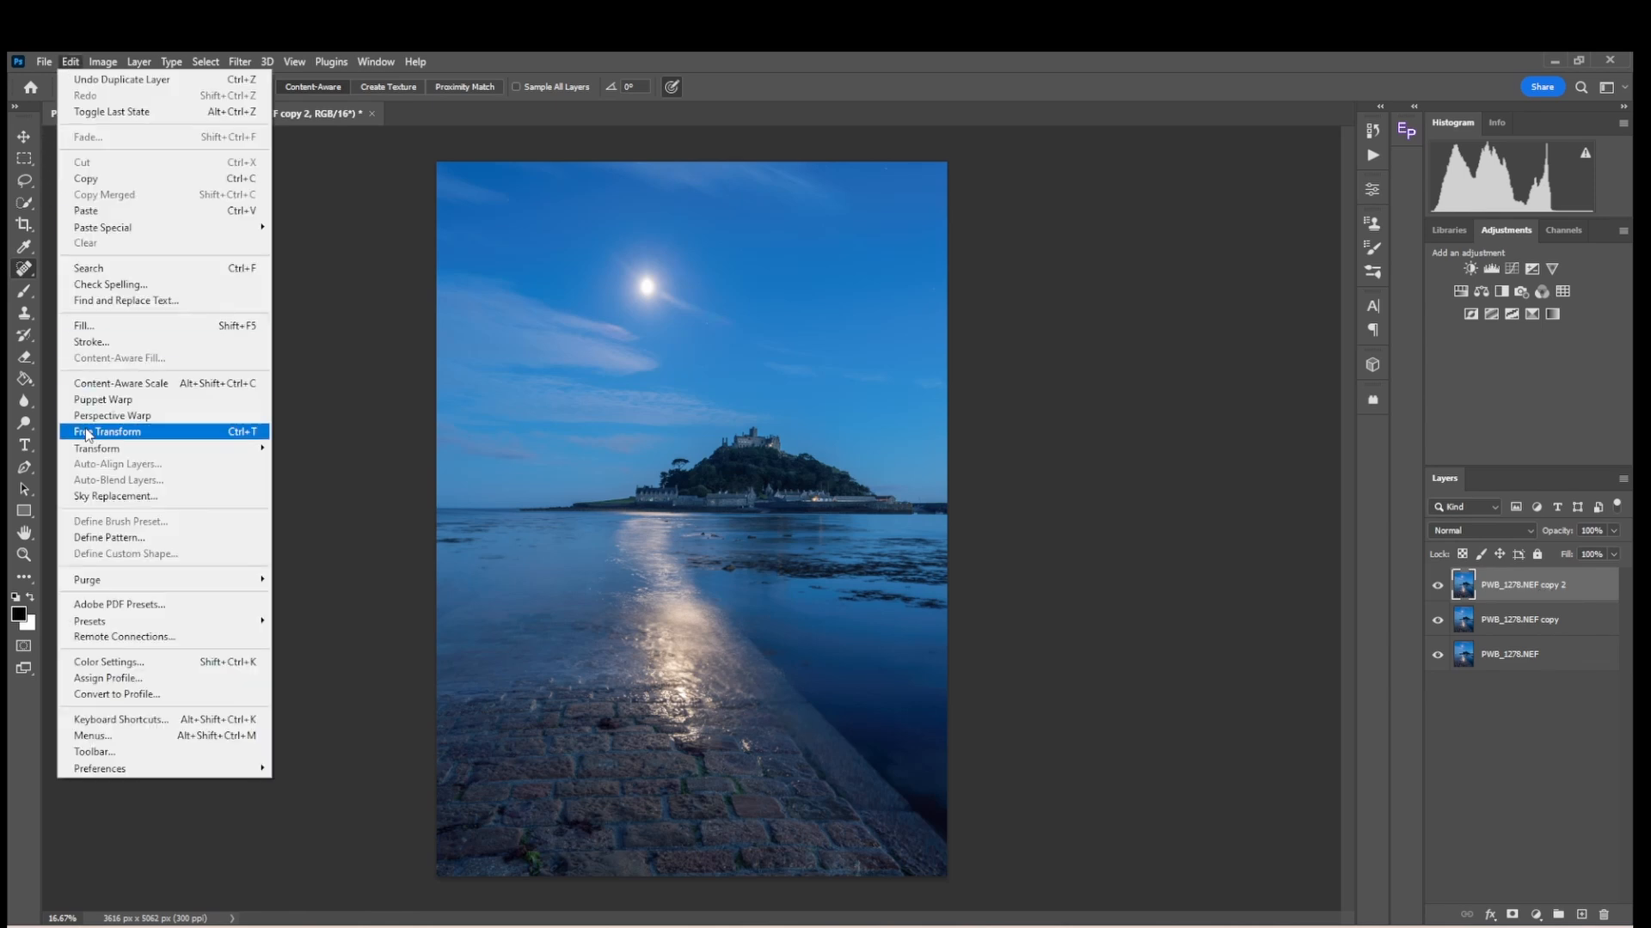
pyautogui.moveTo(95, 448)
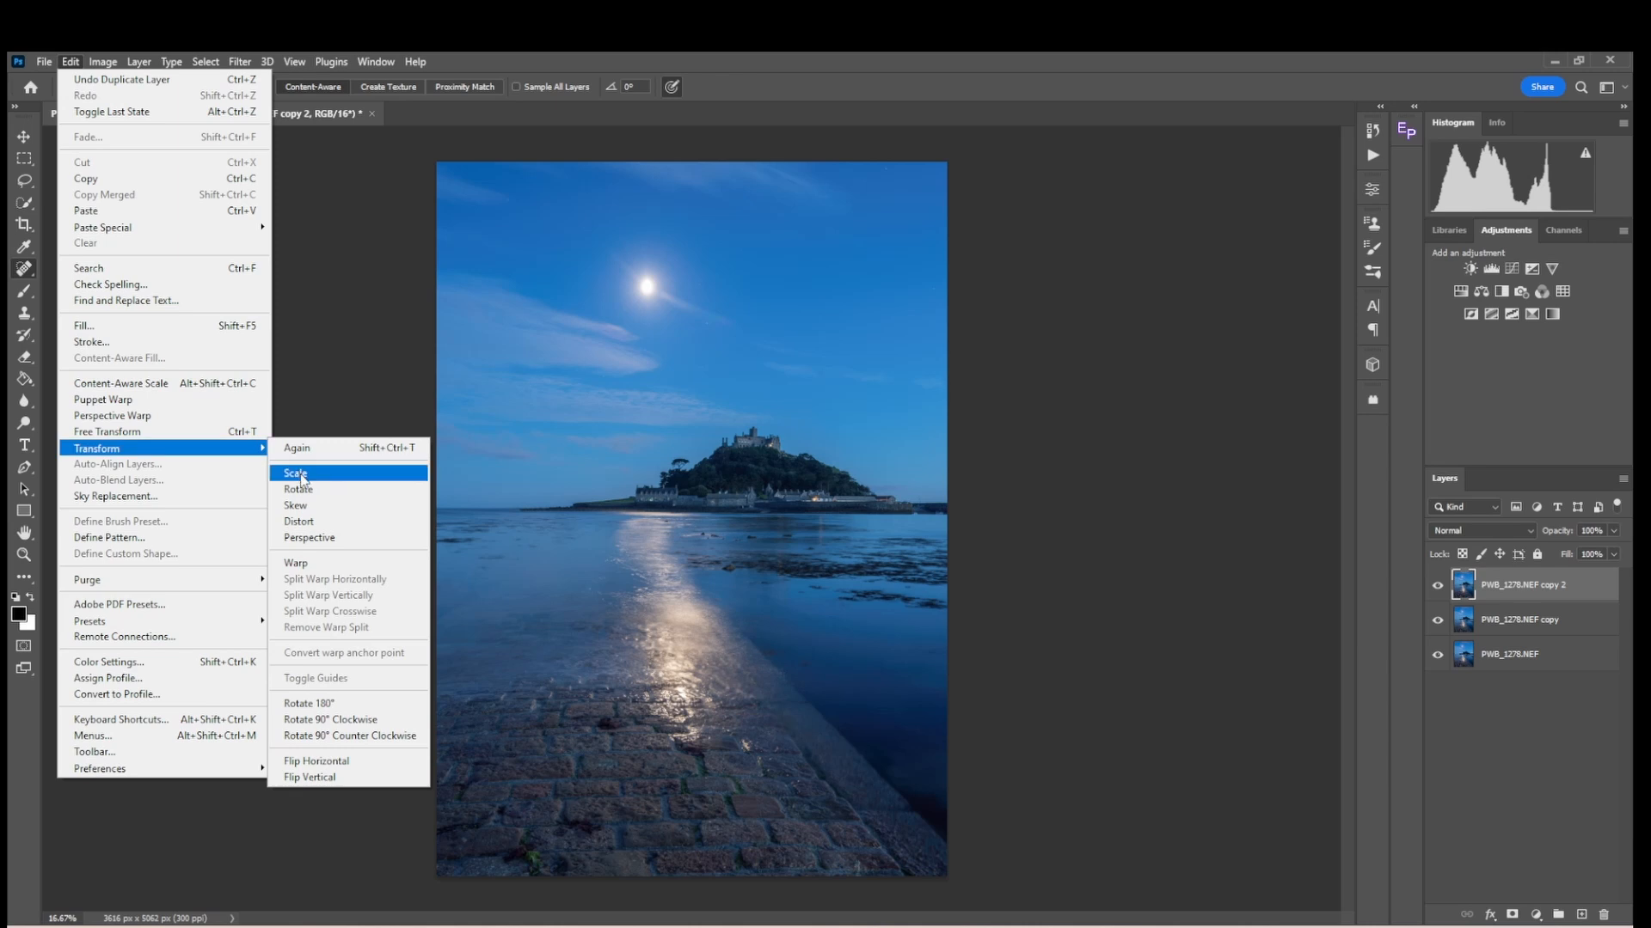
pyautogui.click(296, 563)
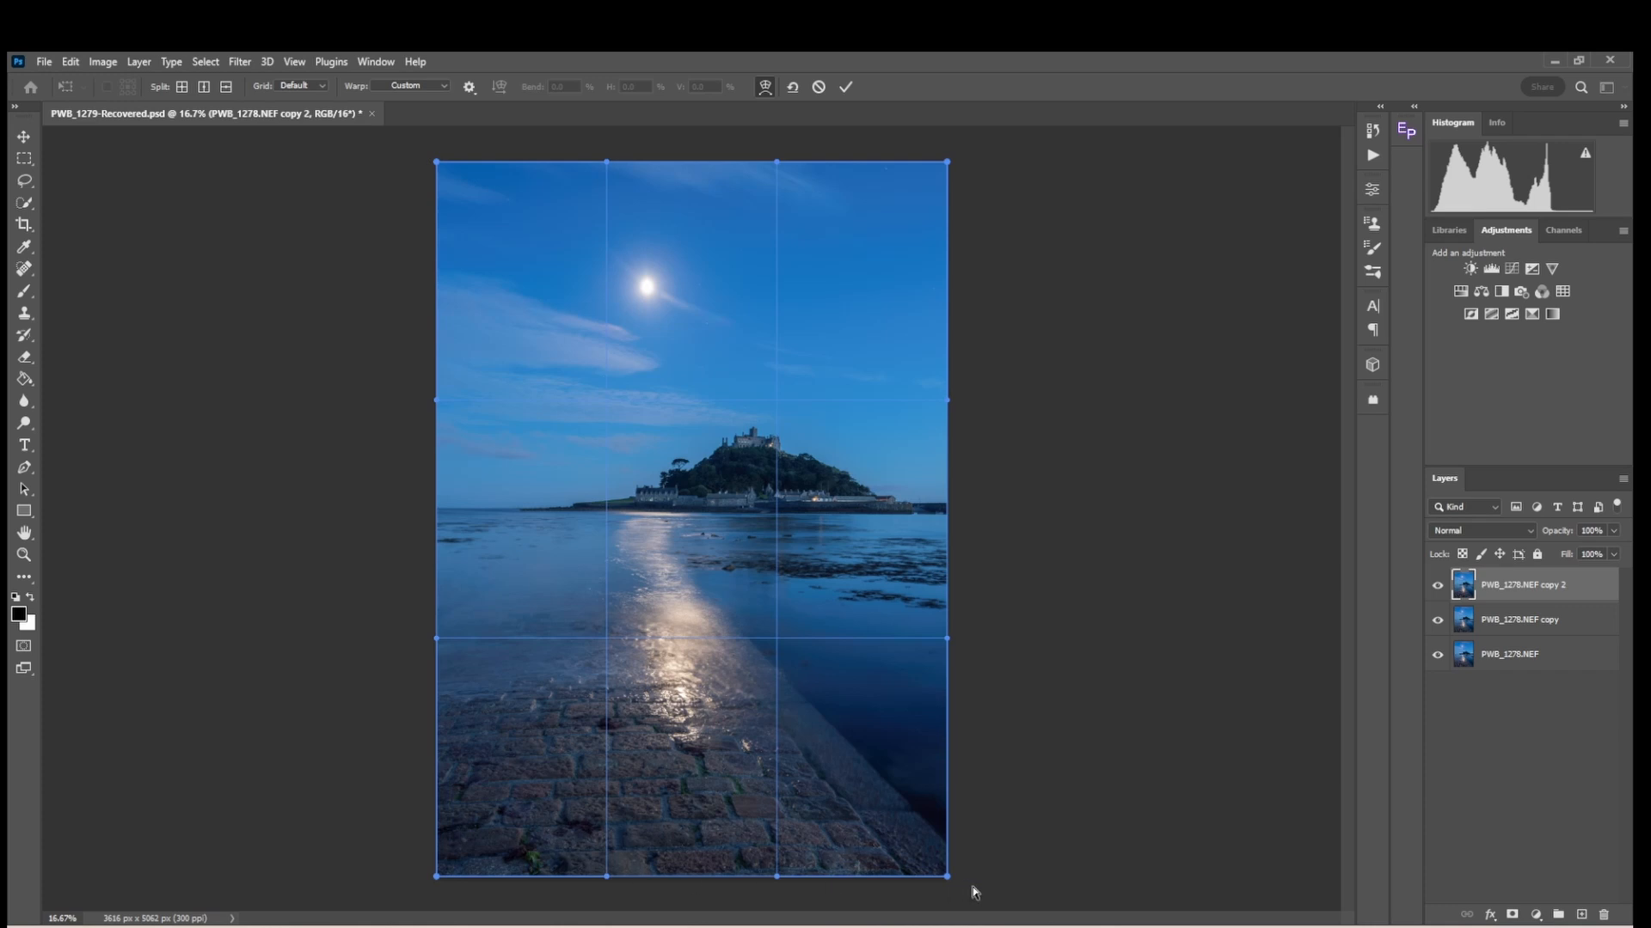
pyautogui.moveTo(952, 885); pyautogui.dragTo(964, 893)
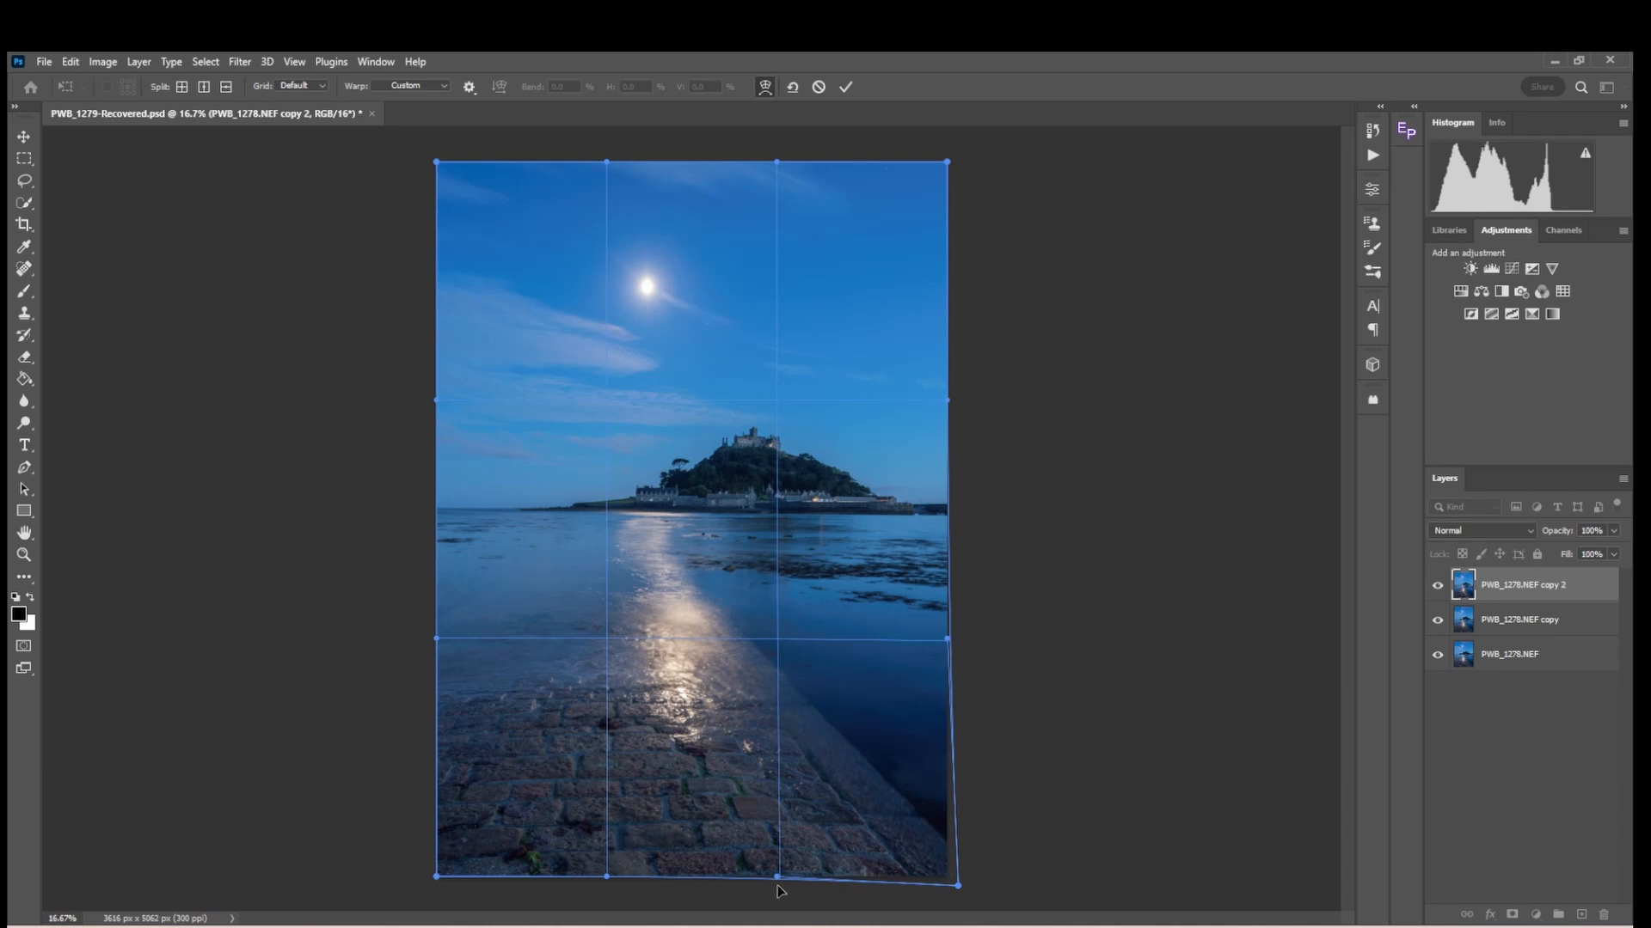
pyautogui.moveTo(777, 886); pyautogui.dragTo(778, 899)
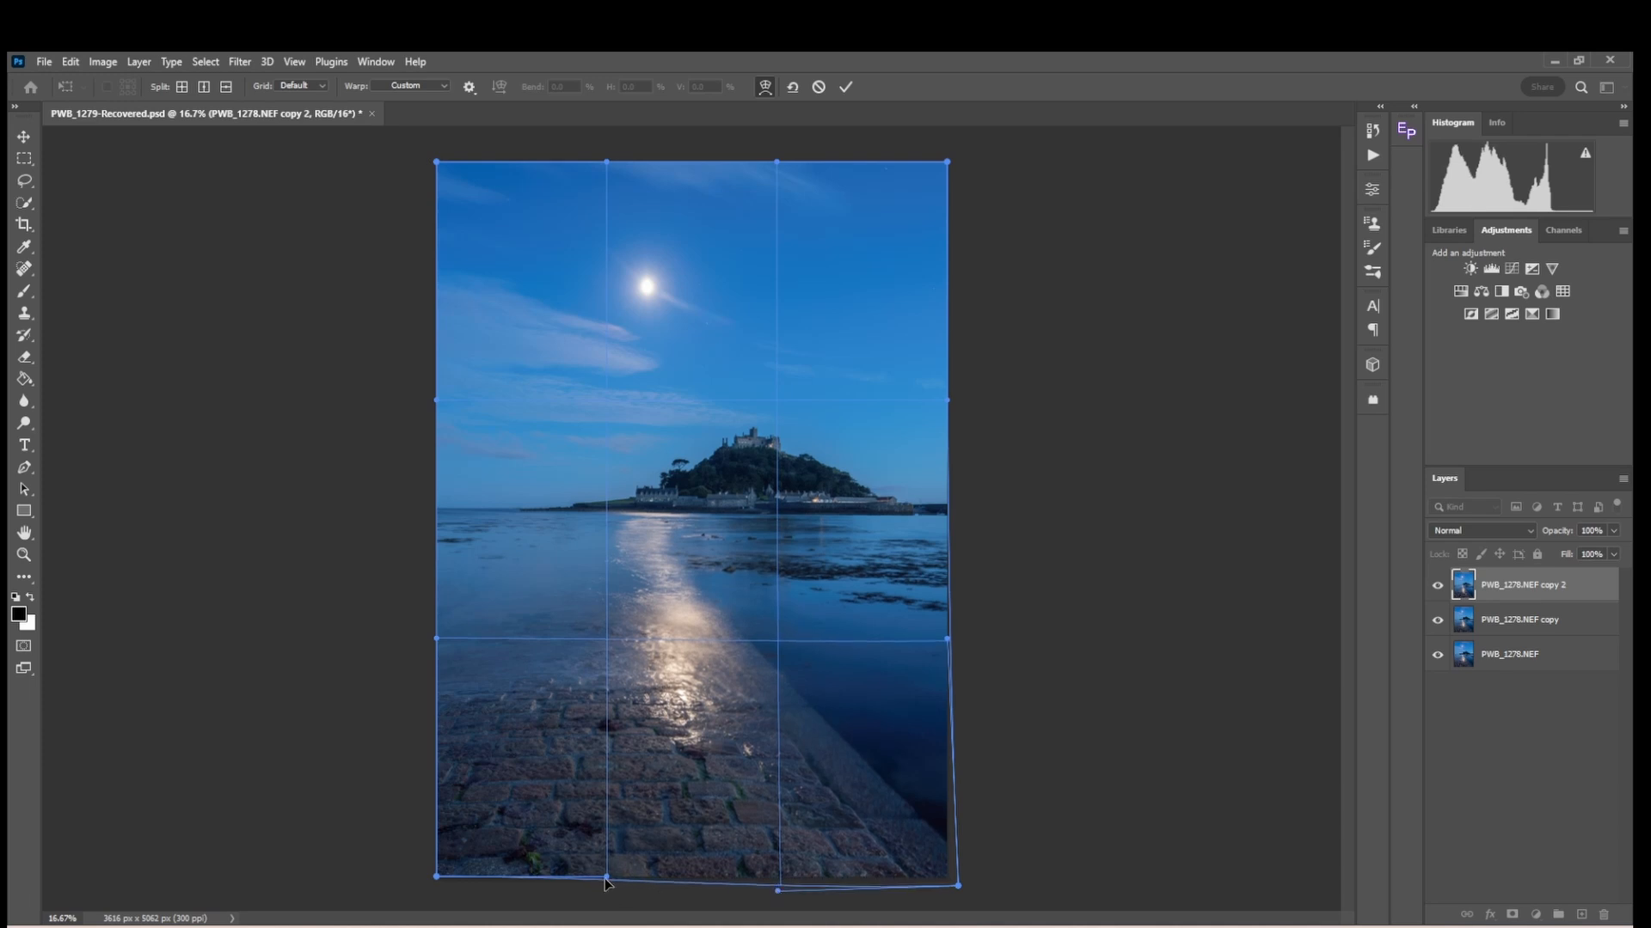
pyautogui.moveTo(606, 879); pyautogui.dragTo(607, 884)
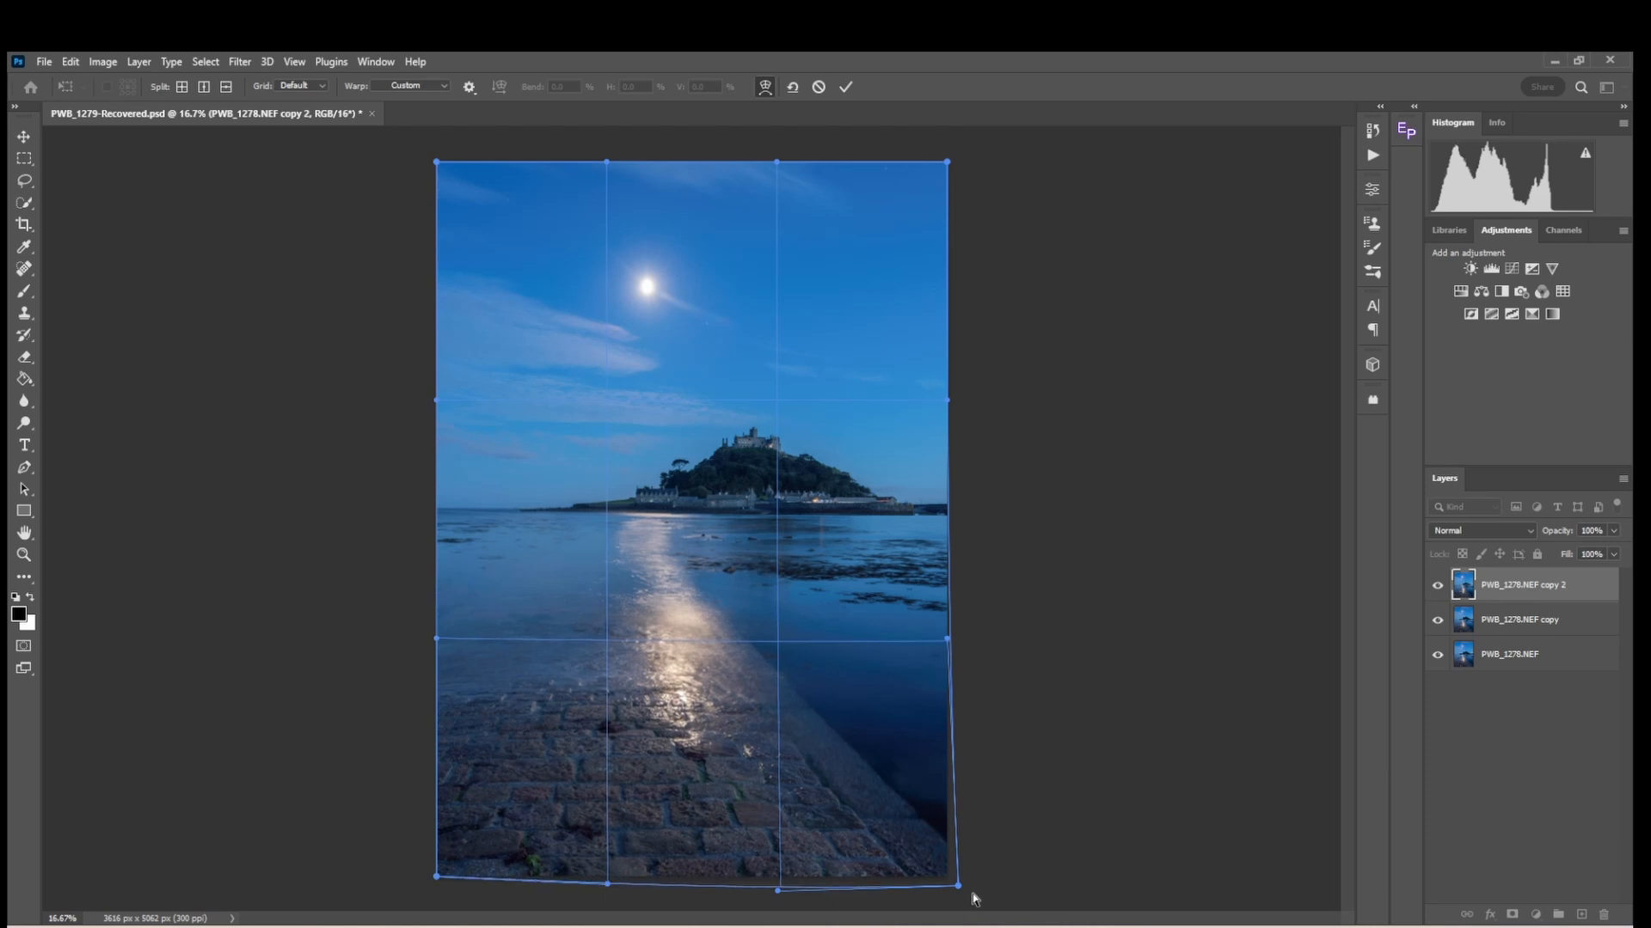
pyautogui.moveTo(951, 642); pyautogui.dragTo(959, 645)
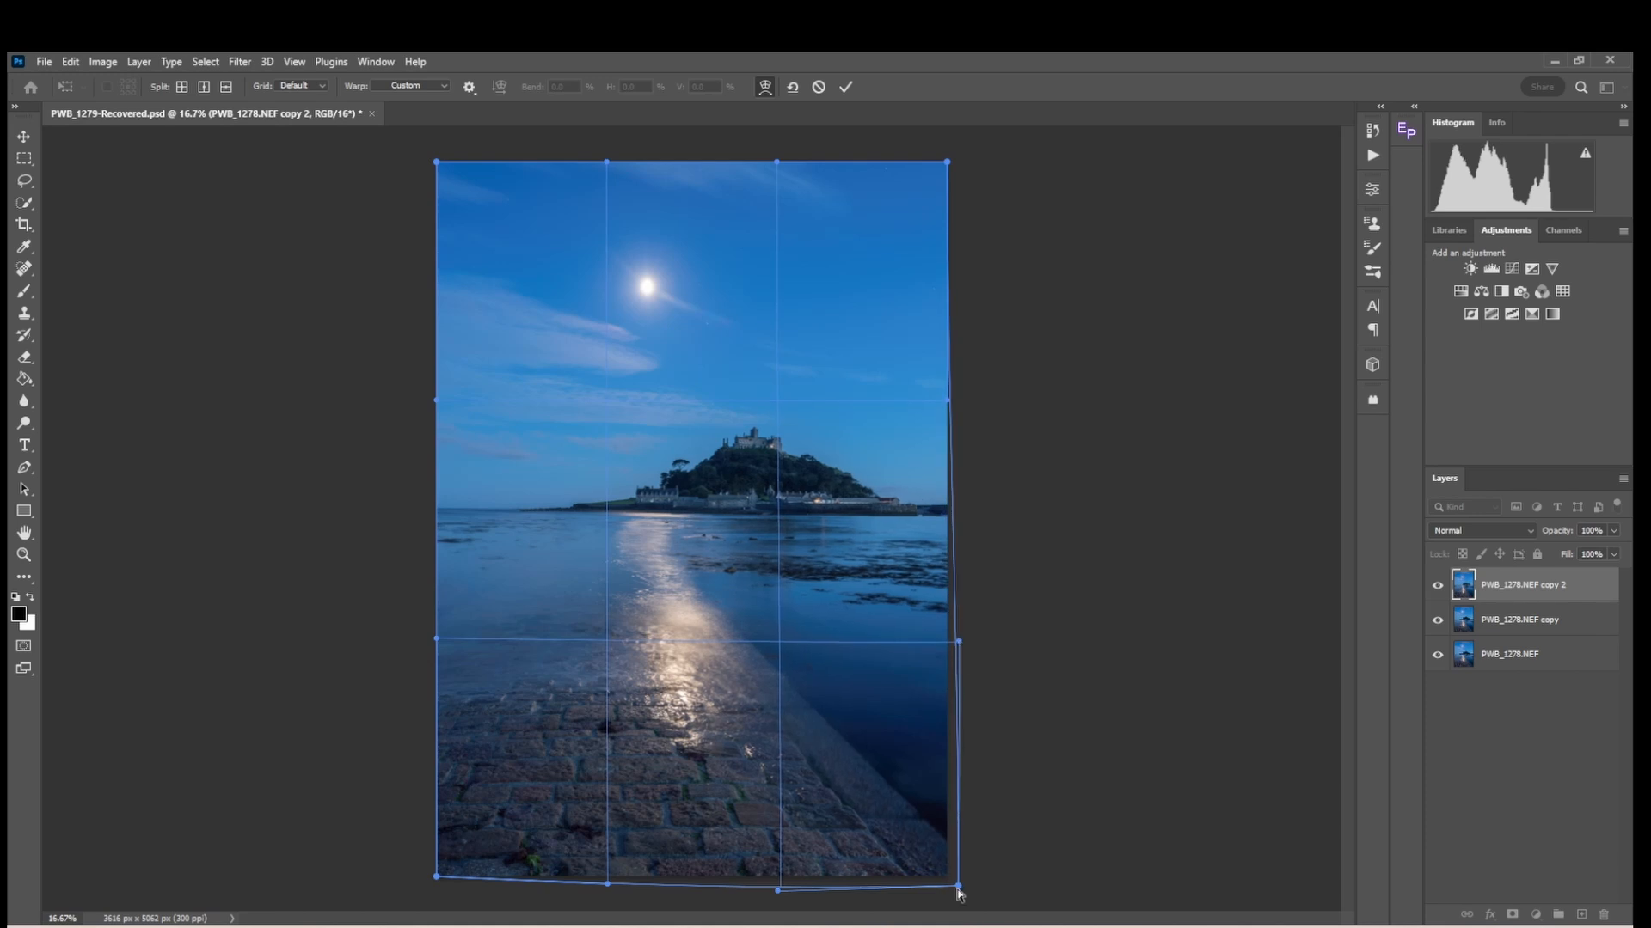
pyautogui.moveTo(957, 894); pyautogui.dragTo(957, 891)
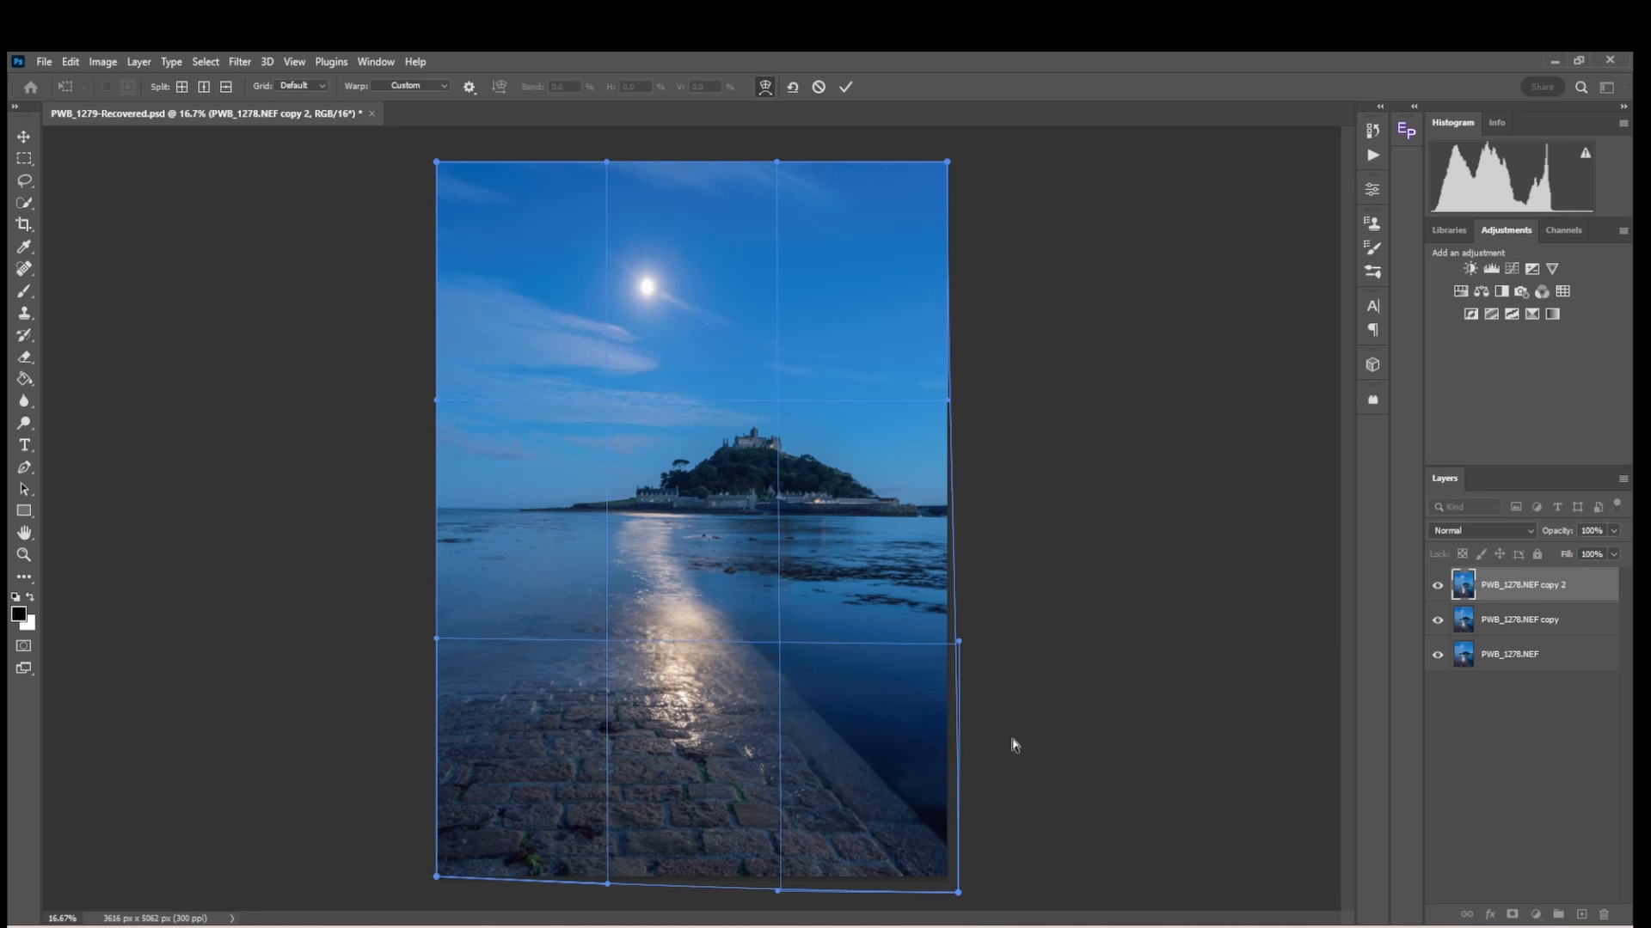
pyautogui.press('Return')
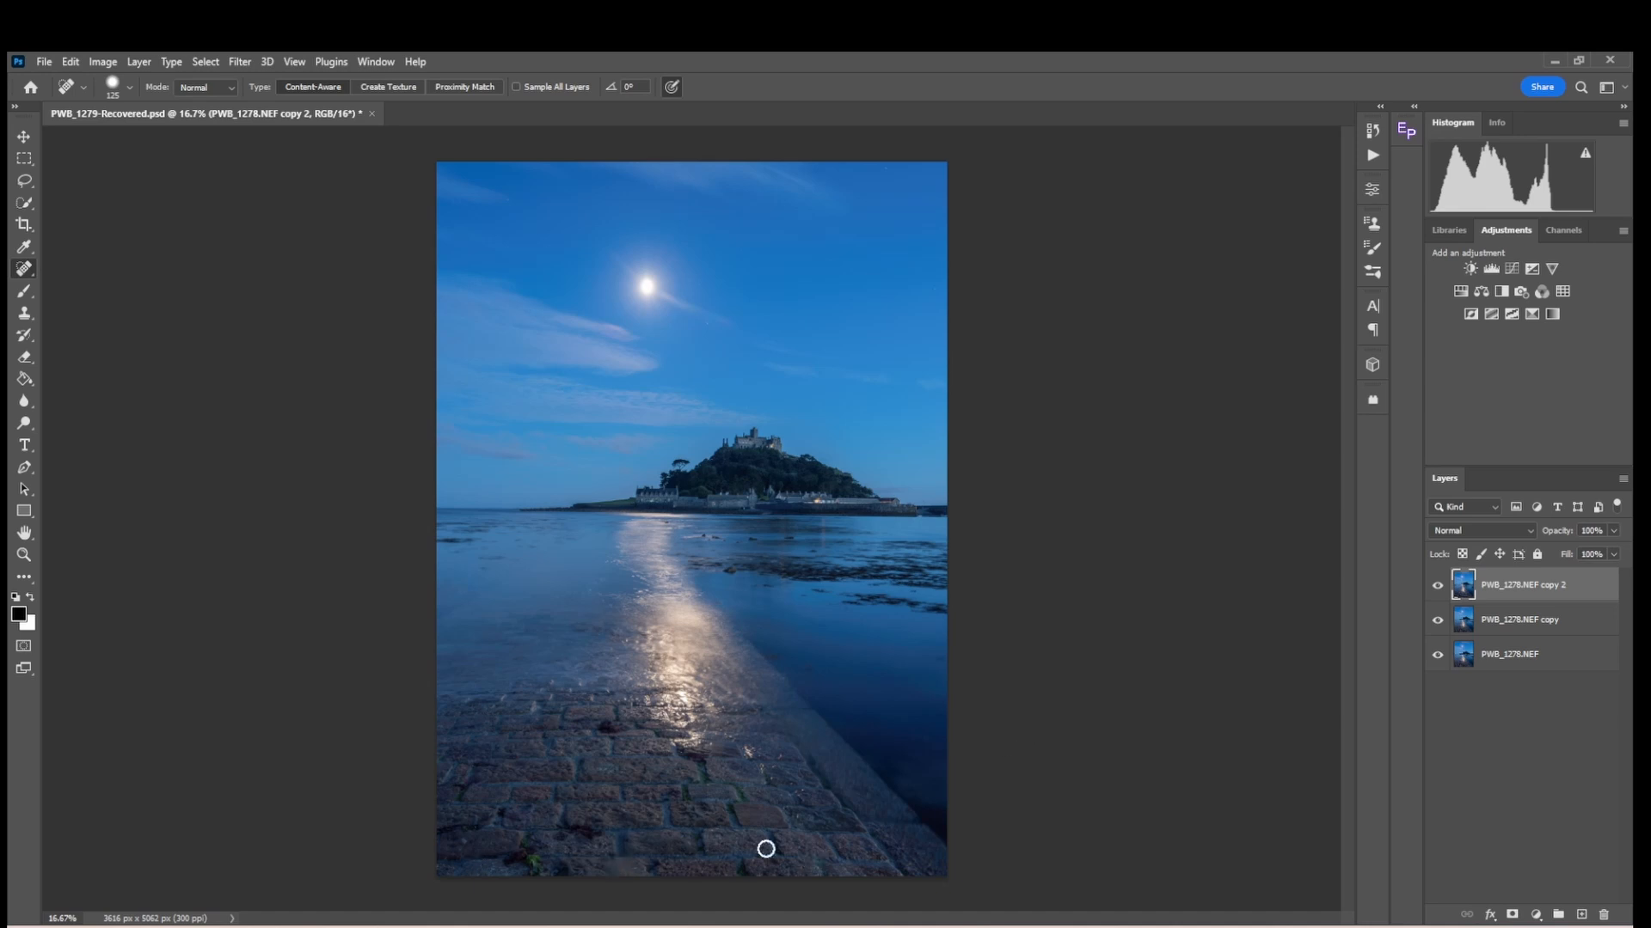
pyautogui.click(1437, 586)
# Step: Remove the orange light streaks above the cottage's lit window with a much smaller Spot Healing Brush
pyautogui.click(24, 555)
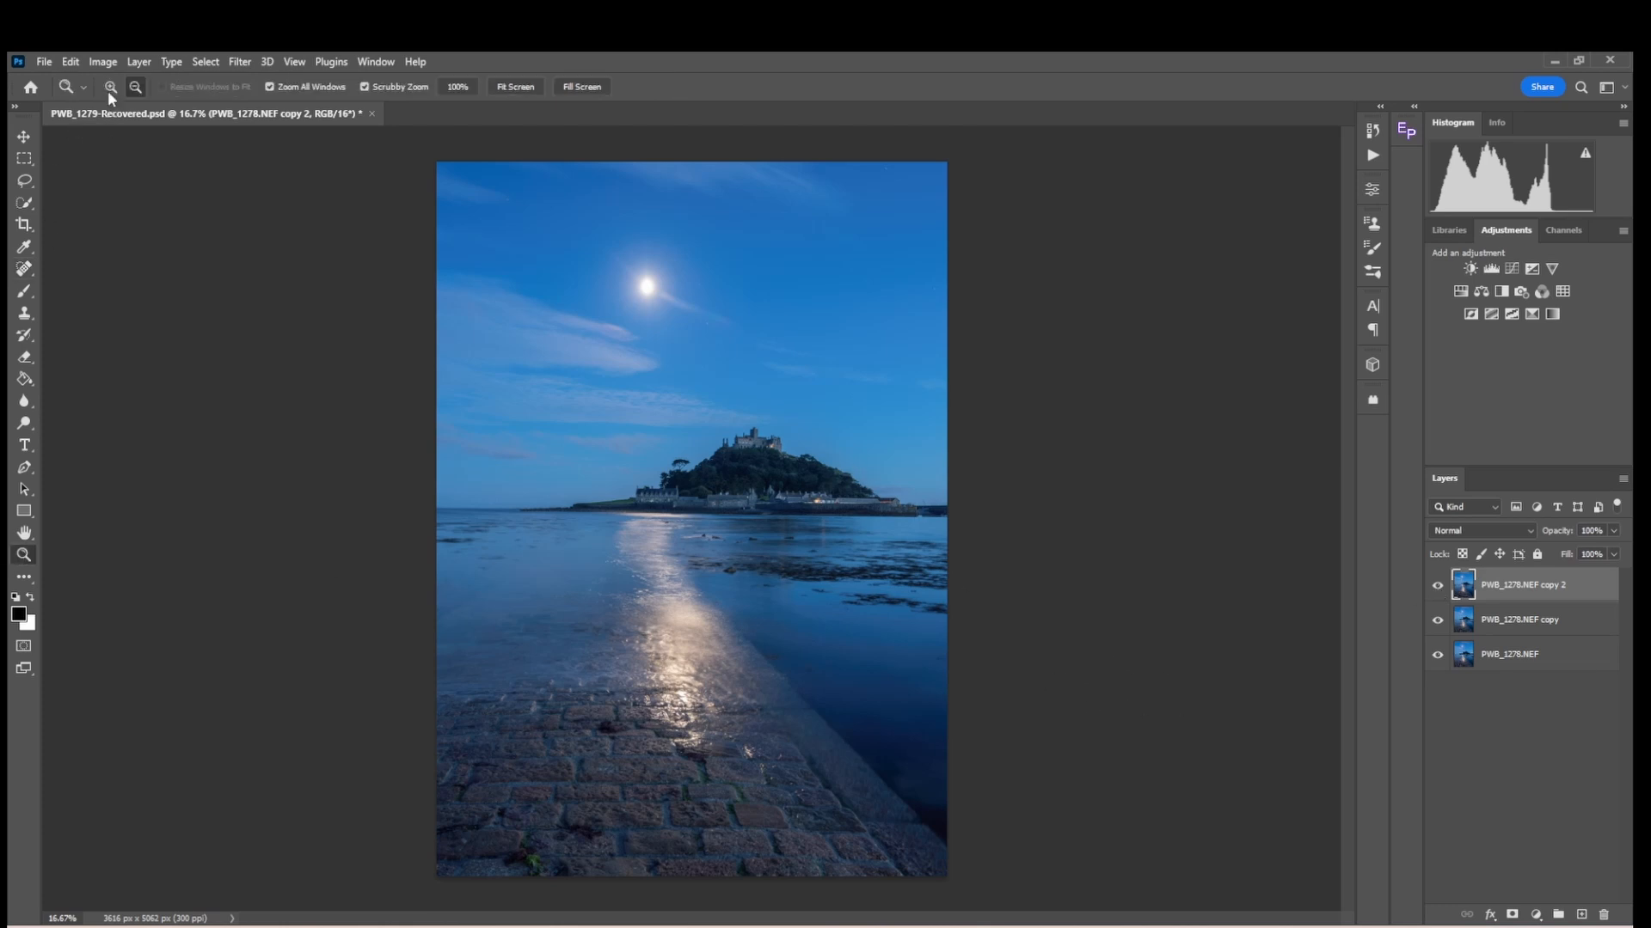
pyautogui.click(817, 507)
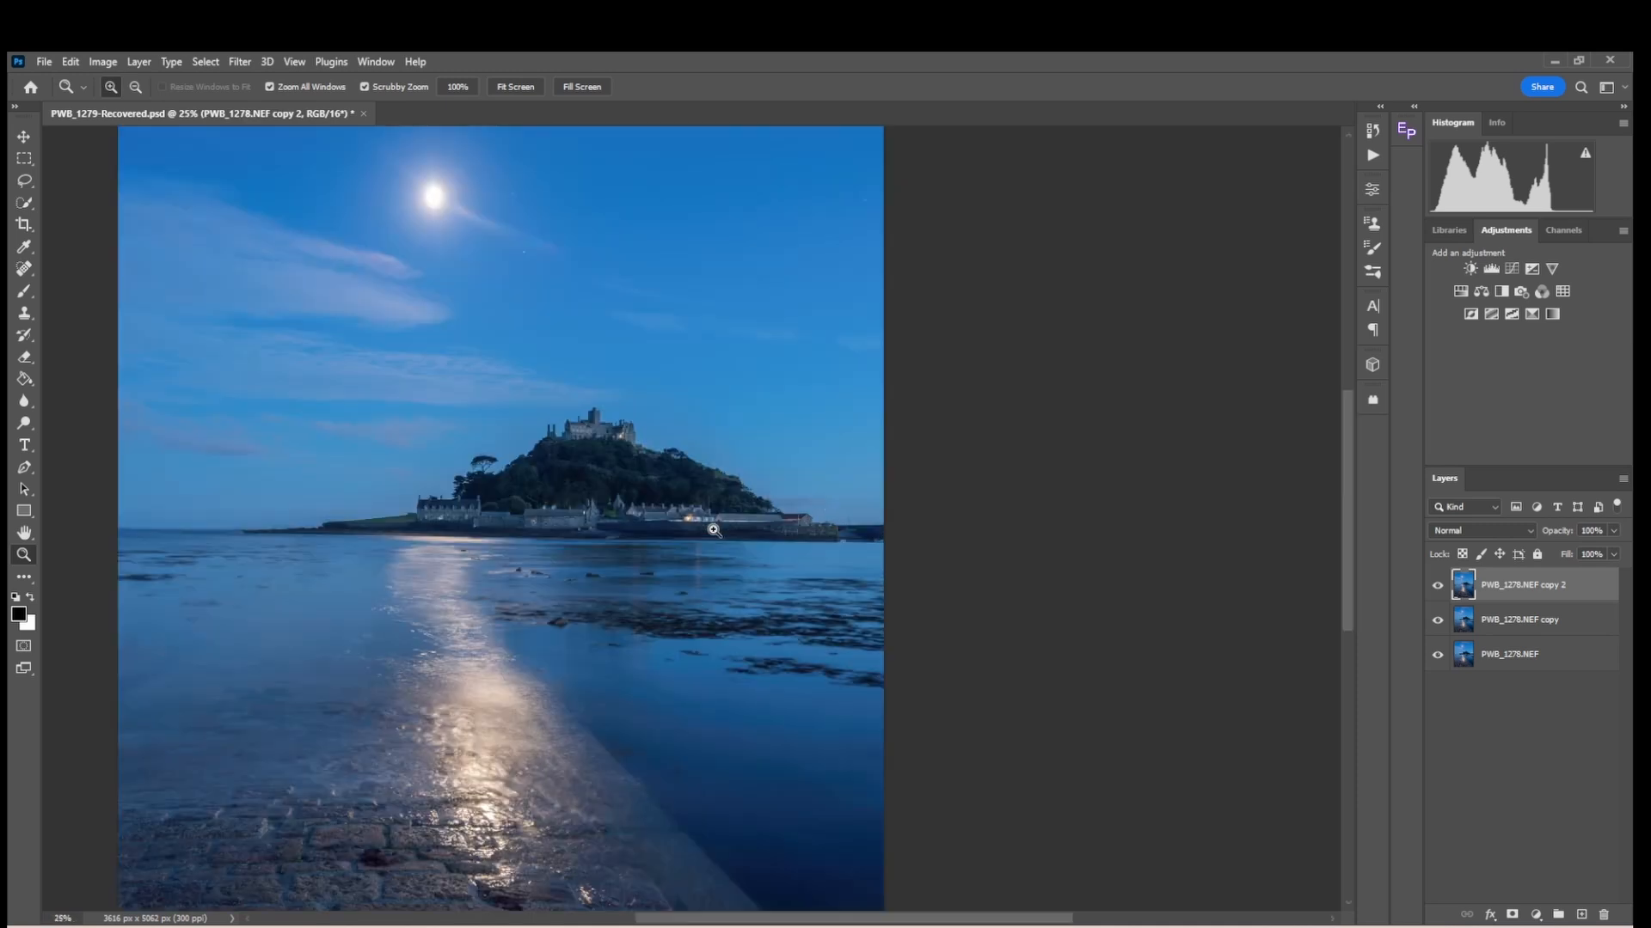
pyautogui.click(707, 525)
pyautogui.click(707, 525)
pyautogui.click(706, 524)
pyautogui.click(707, 524)
pyautogui.click(707, 525)
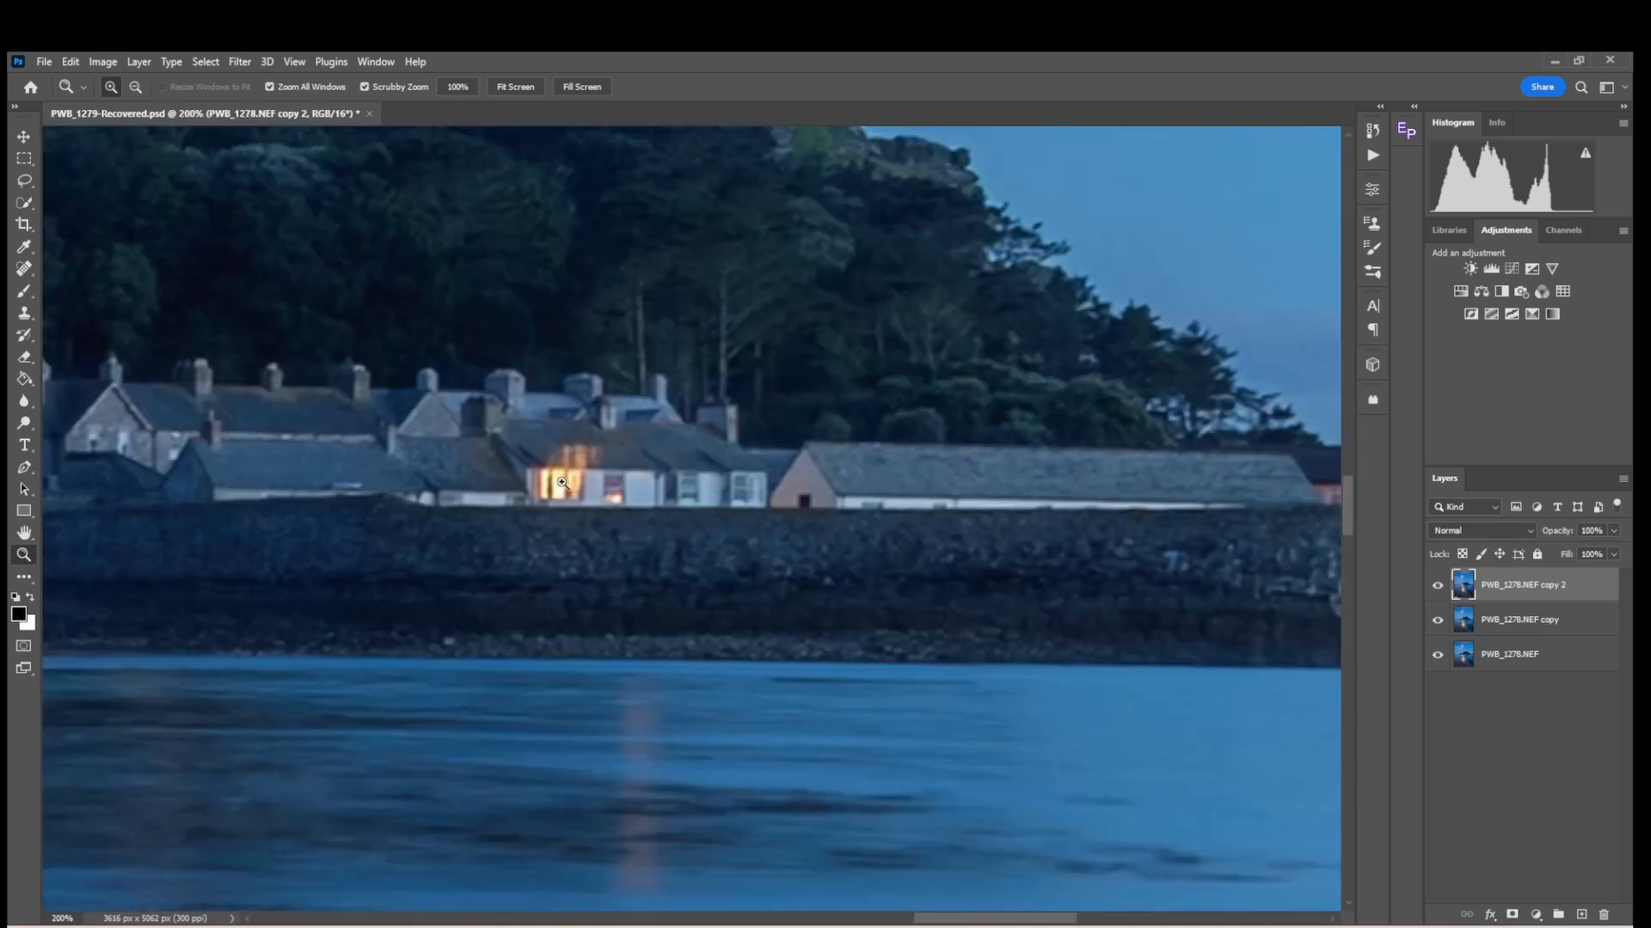
pyautogui.moveTo(348, 589)
pyautogui.mouseDown()
pyautogui.moveTo(444, 571)
pyautogui.moveTo(324, 579)
pyautogui.mouseUp()
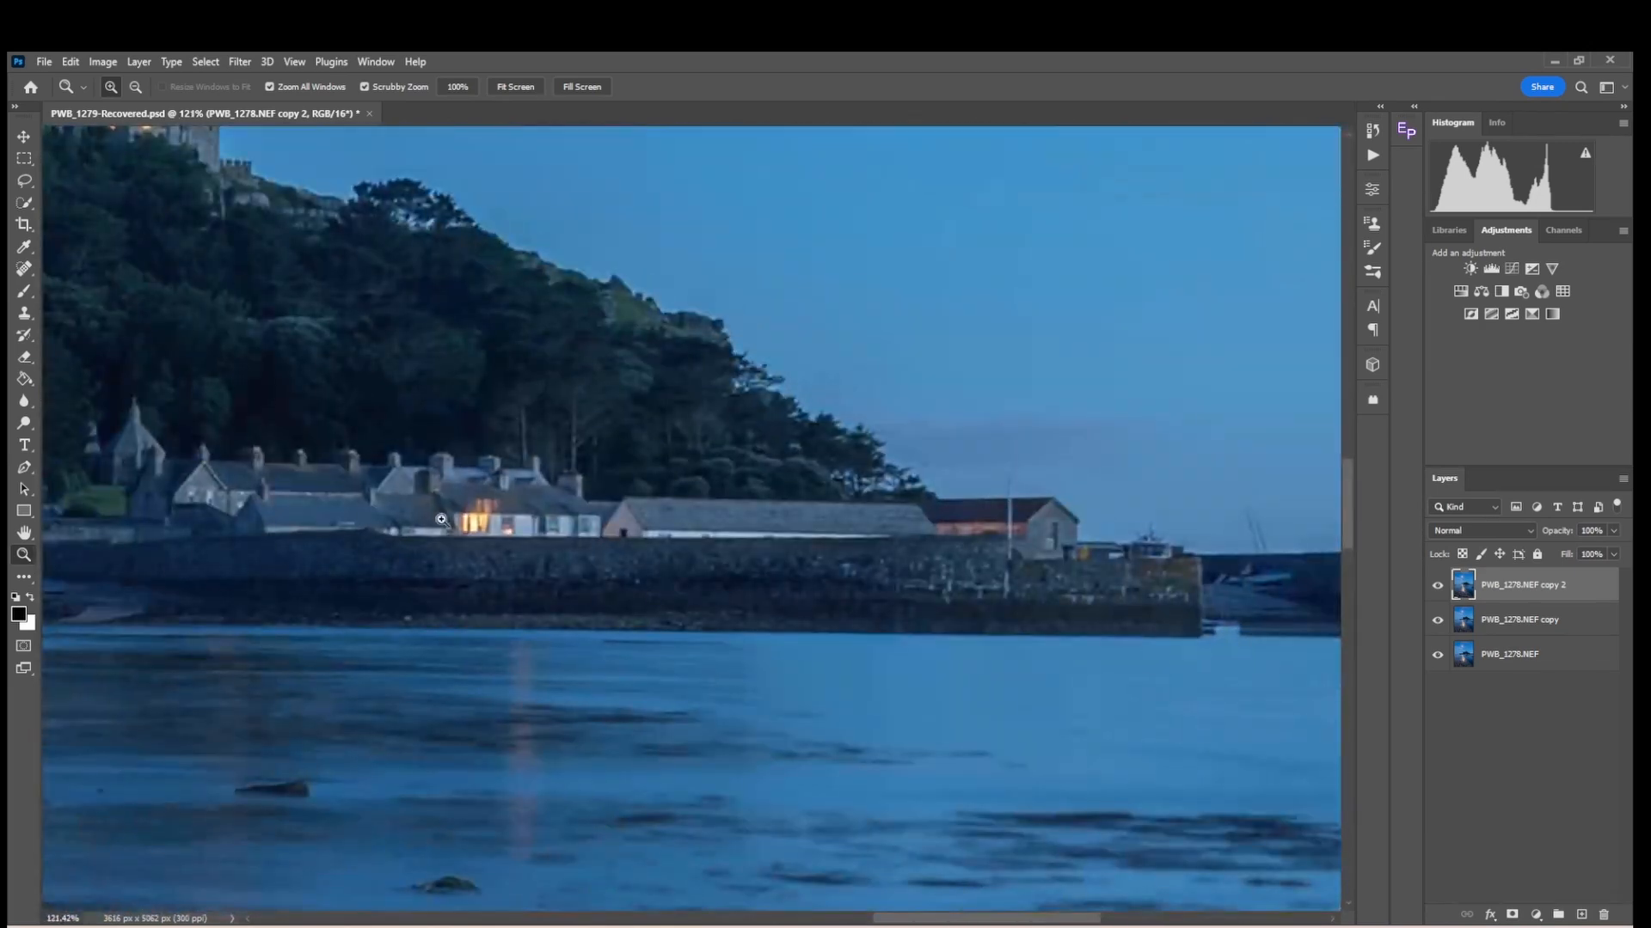
pyautogui.click(26, 272)
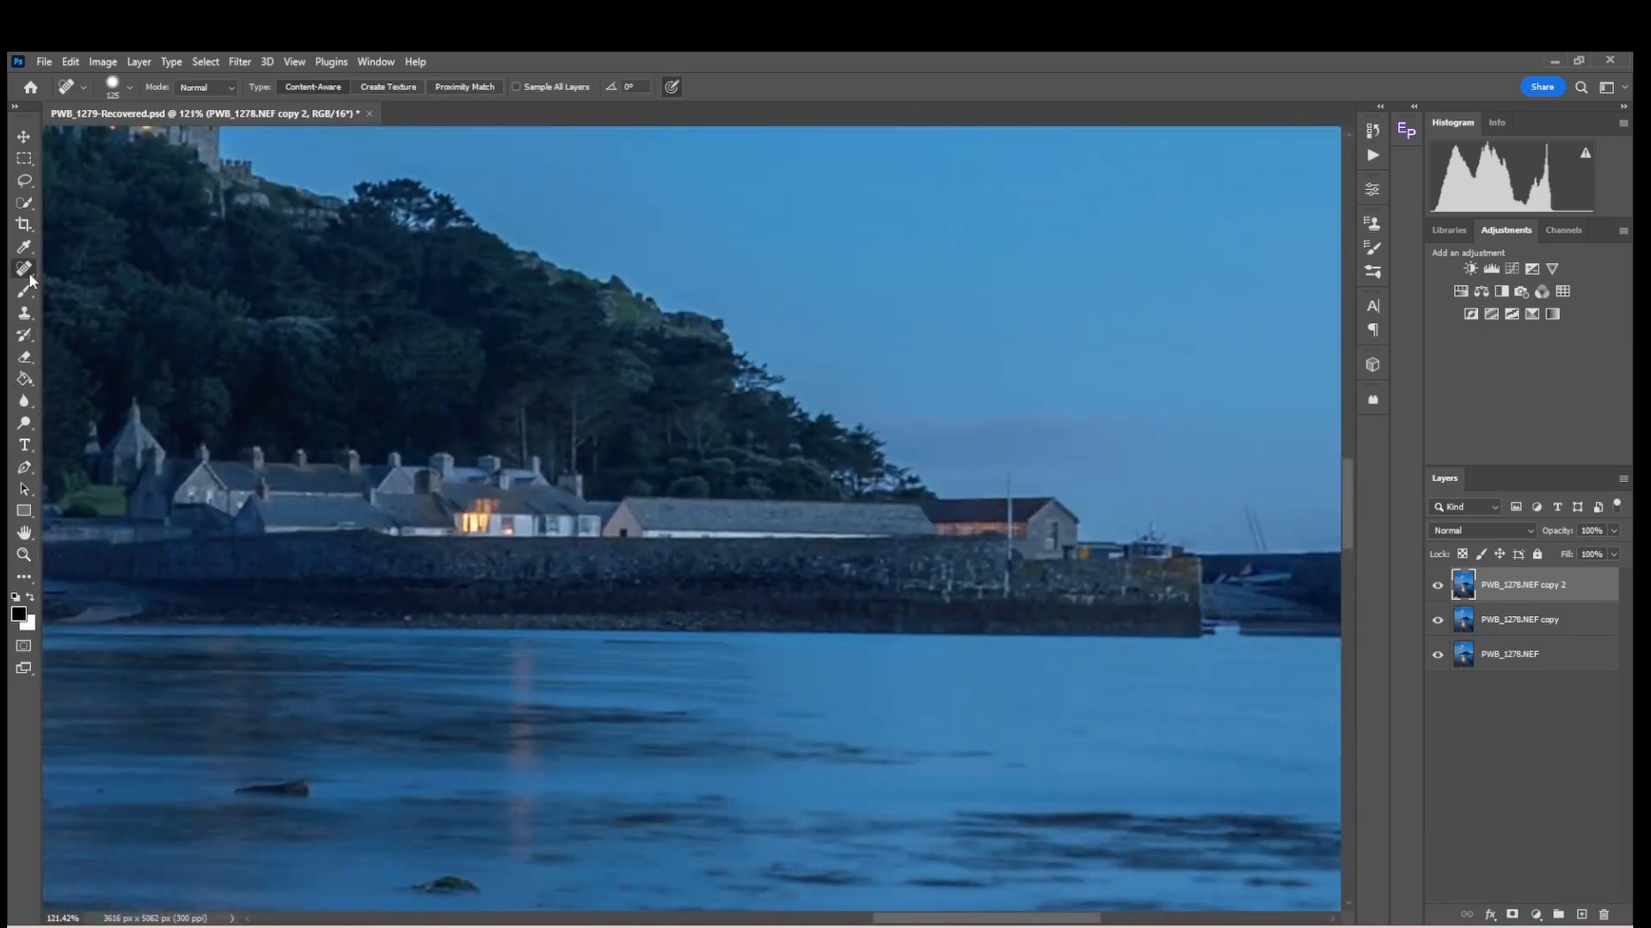
pyautogui.press('[')
pyautogui.press('[')
pyautogui.press('[')
pyautogui.press('[')
pyautogui.press('[')
pyautogui.press('[')
pyautogui.press('[')
pyautogui.press('[')
pyautogui.press('[')
pyautogui.click(24, 554)
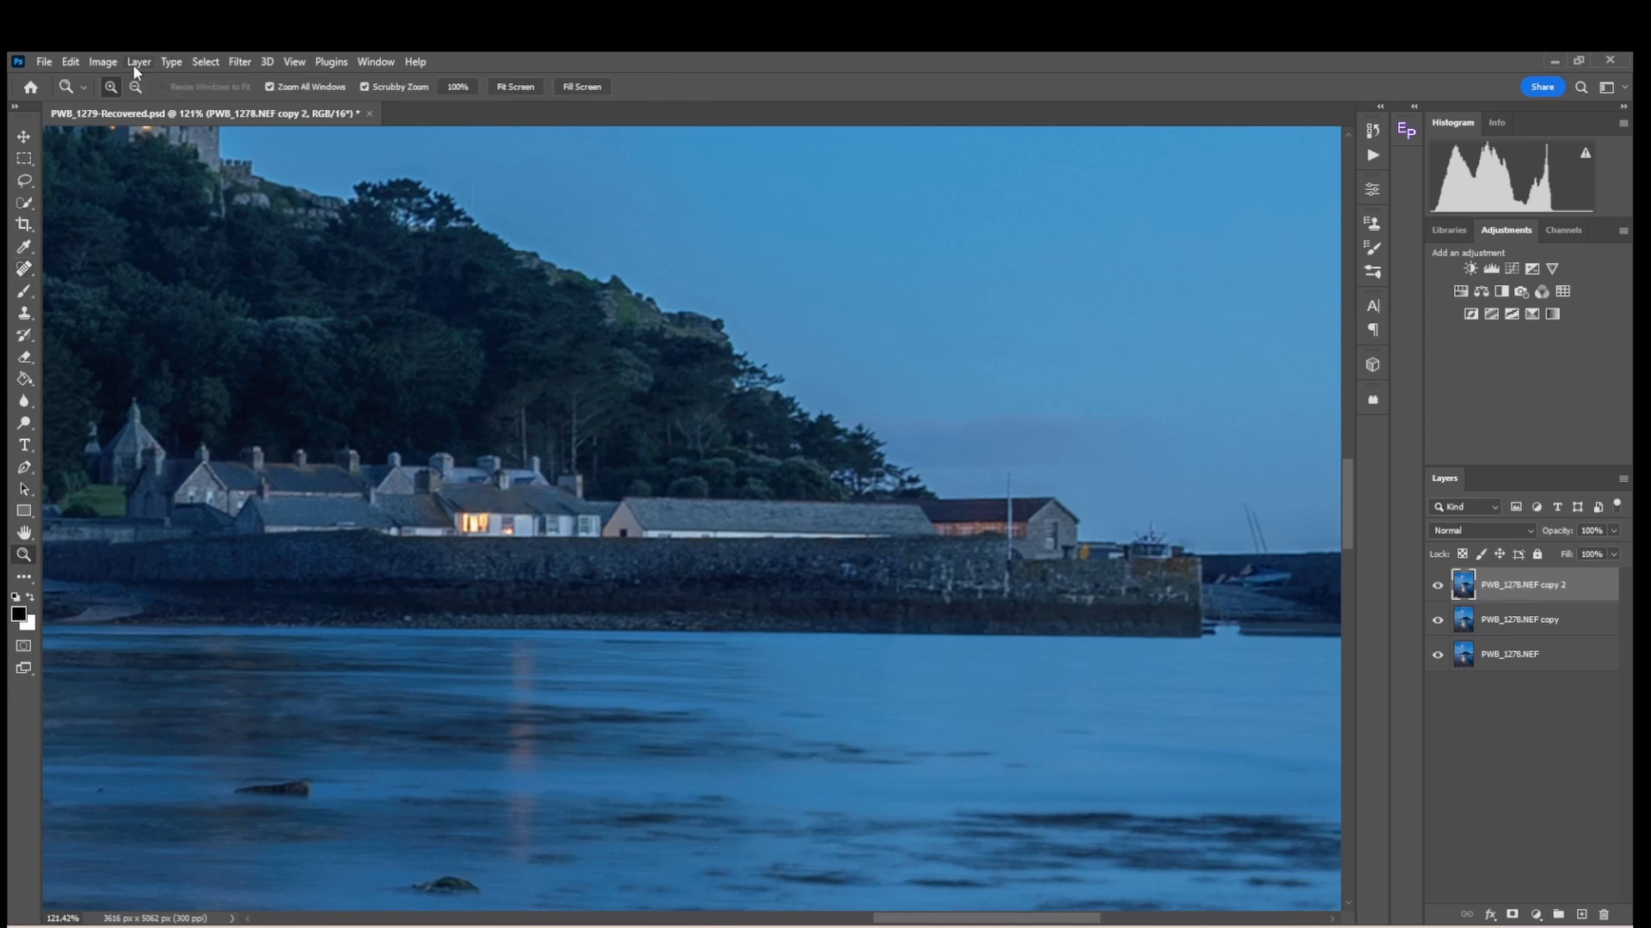
pyautogui.keyDown('alt'); pyautogui.click(316, 462); pyautogui.keyUp('alt')
pyautogui.keyDown('alt'); pyautogui.click(225, 445); pyautogui.keyUp('alt')
pyautogui.keyDown('alt'); pyautogui.click(209, 432); pyautogui.keyUp('alt')
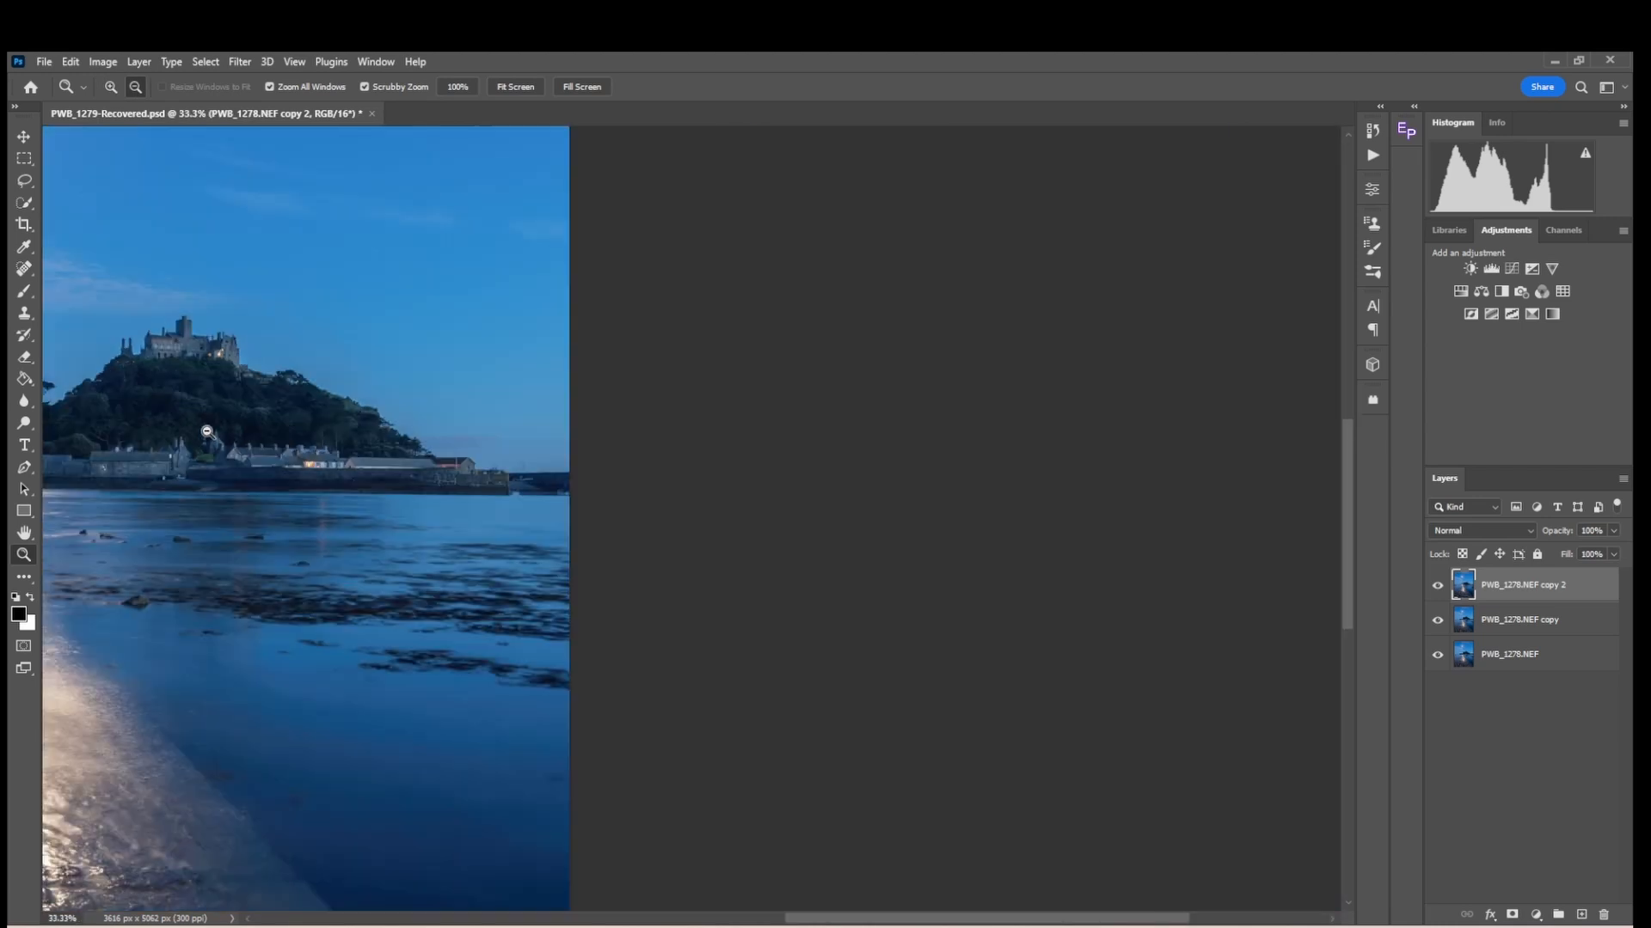
pyautogui.keyDown('alt'); pyautogui.click(183, 419); pyautogui.keyUp('alt')
pyautogui.keyDown('alt'); pyautogui.click(183, 419); pyautogui.keyUp('alt')
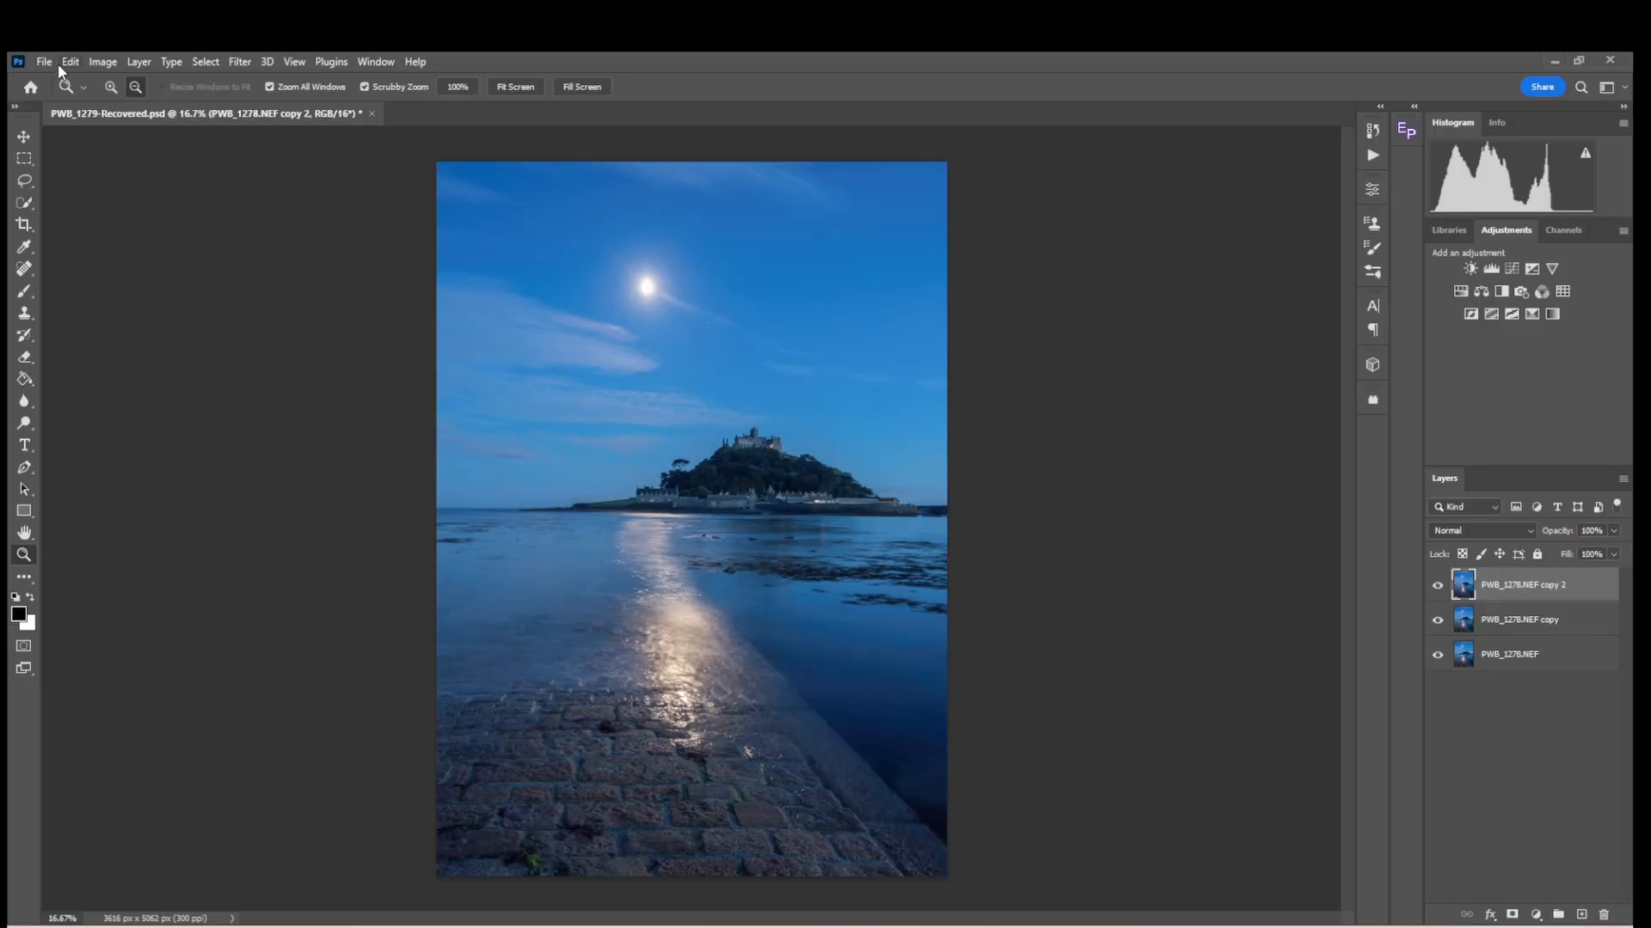
# Step: Switch to Lightroom Classic and set Temp to +10 and Highlights to -75 for PWB_1265-Edit.tif
pyautogui.click(50, 60)
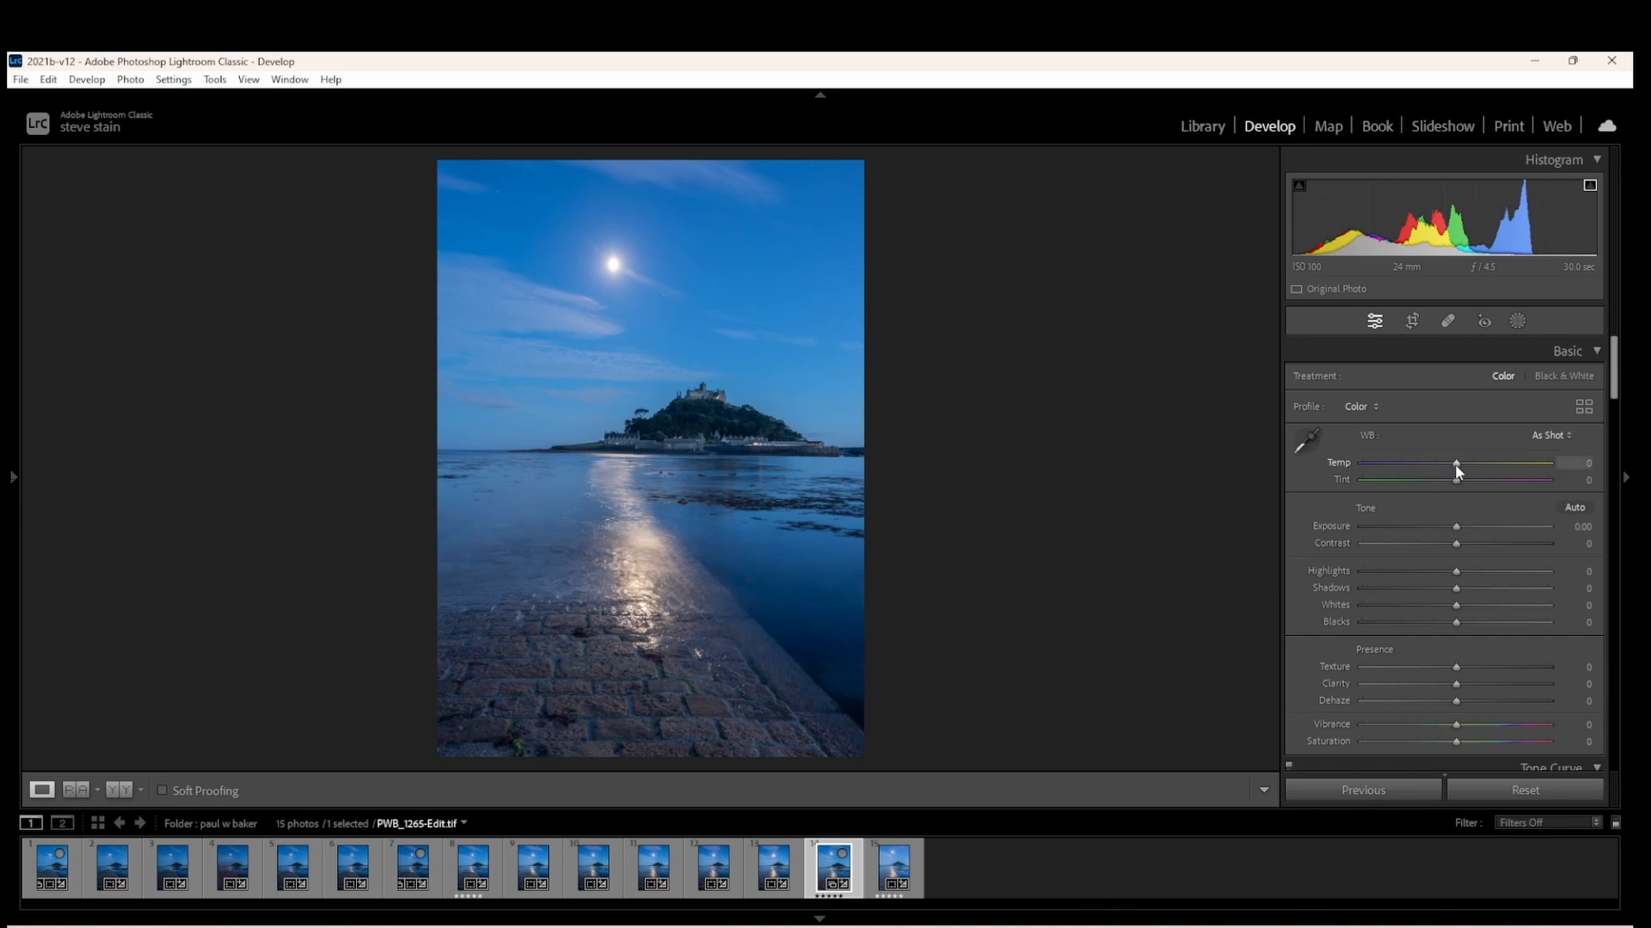
pyautogui.moveTo(1456, 464); pyautogui.dragTo(1488, 465)
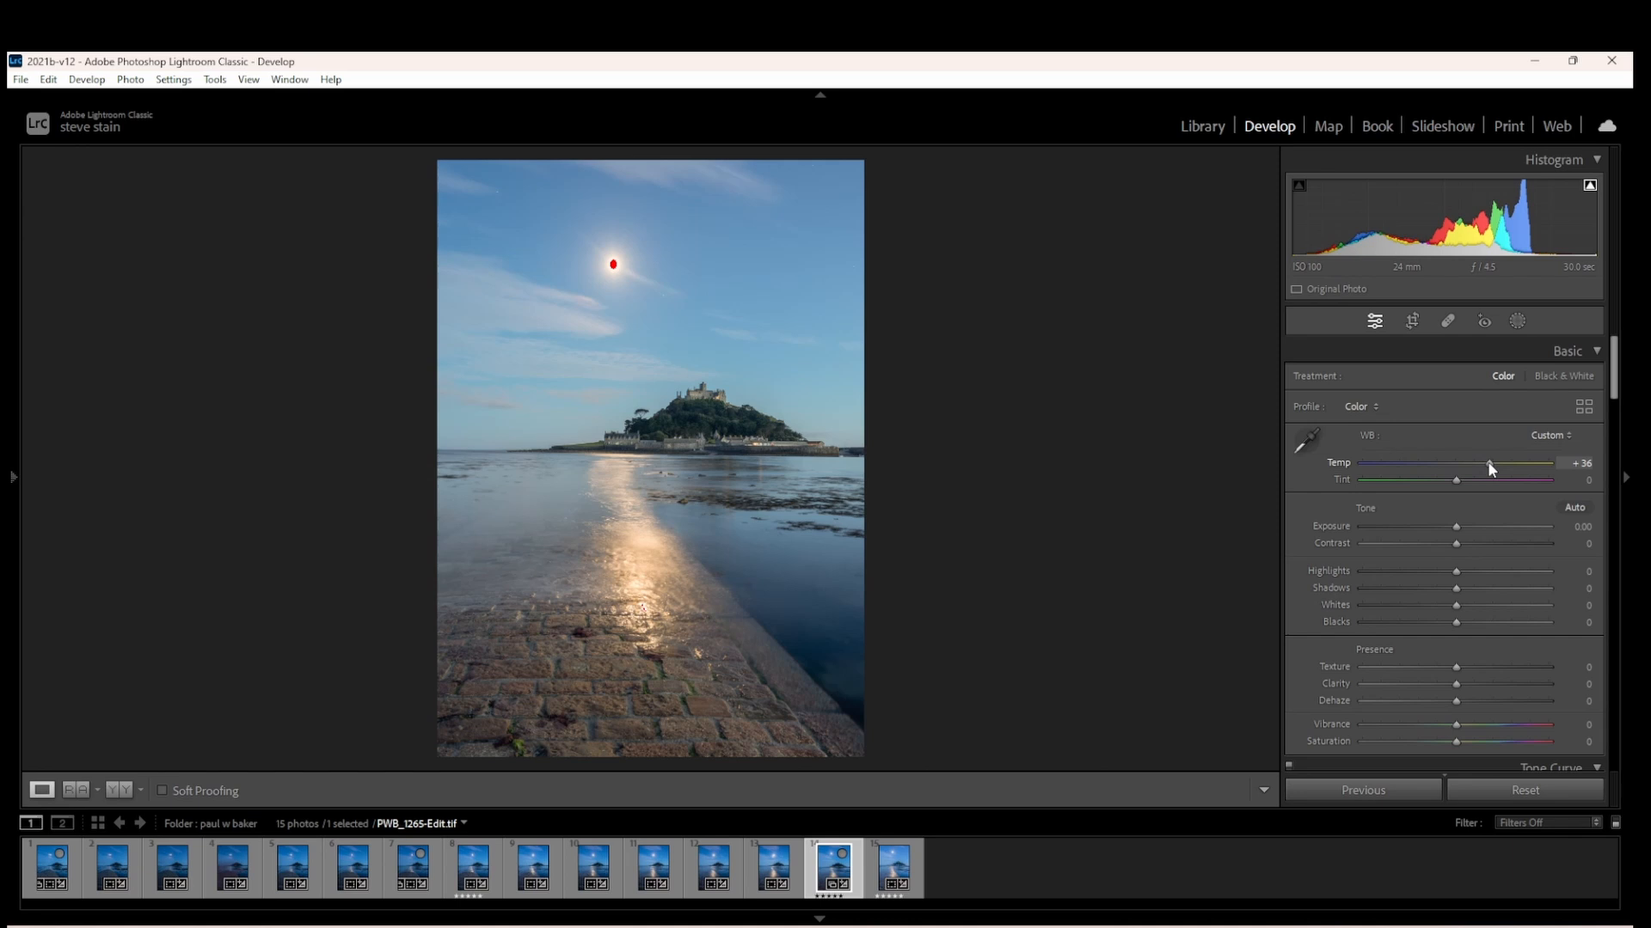
pyautogui.moveTo(1487, 461); pyautogui.dragTo(1463, 462)
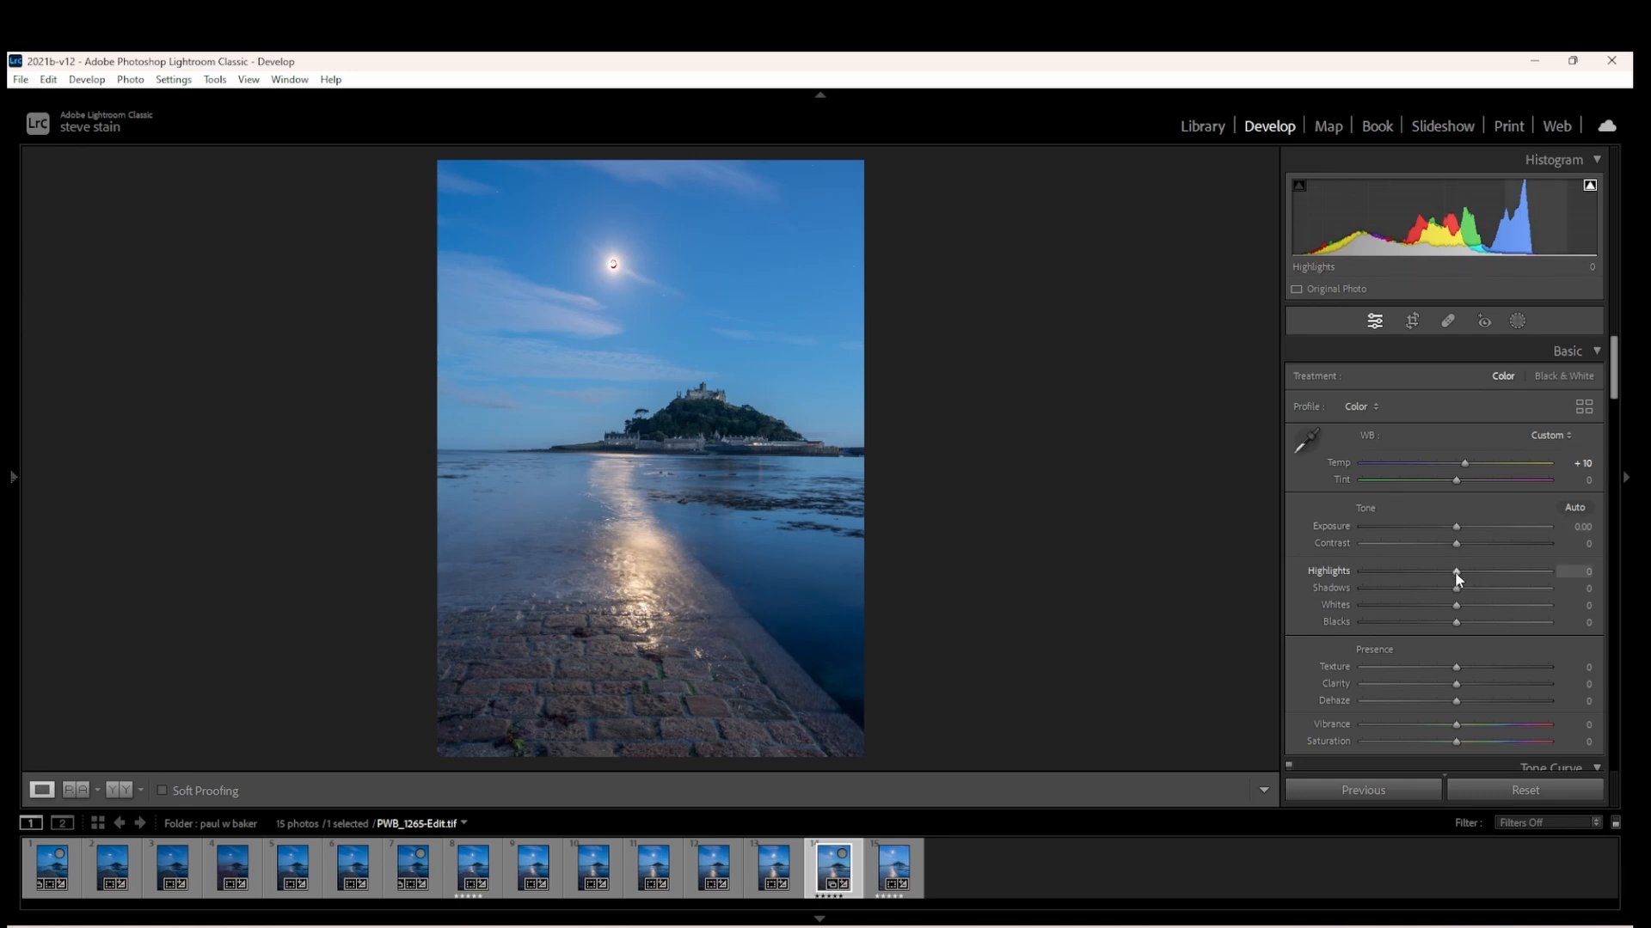
pyautogui.moveTo(1453, 567); pyautogui.dragTo(1385, 575)
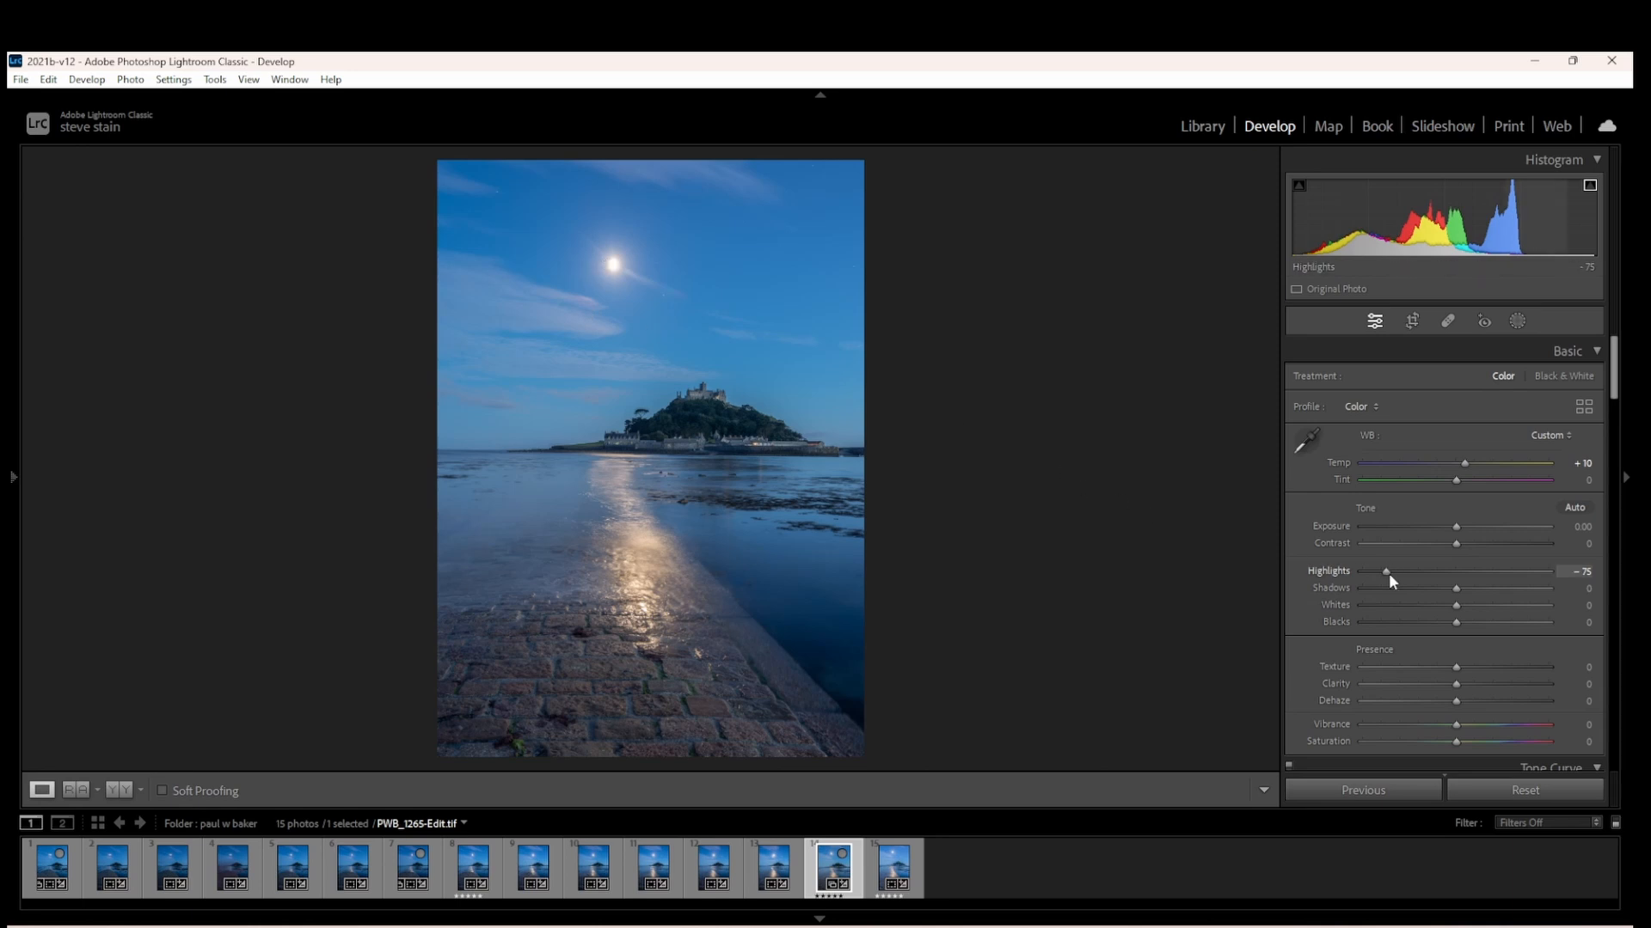
pyautogui.click(722, 430)
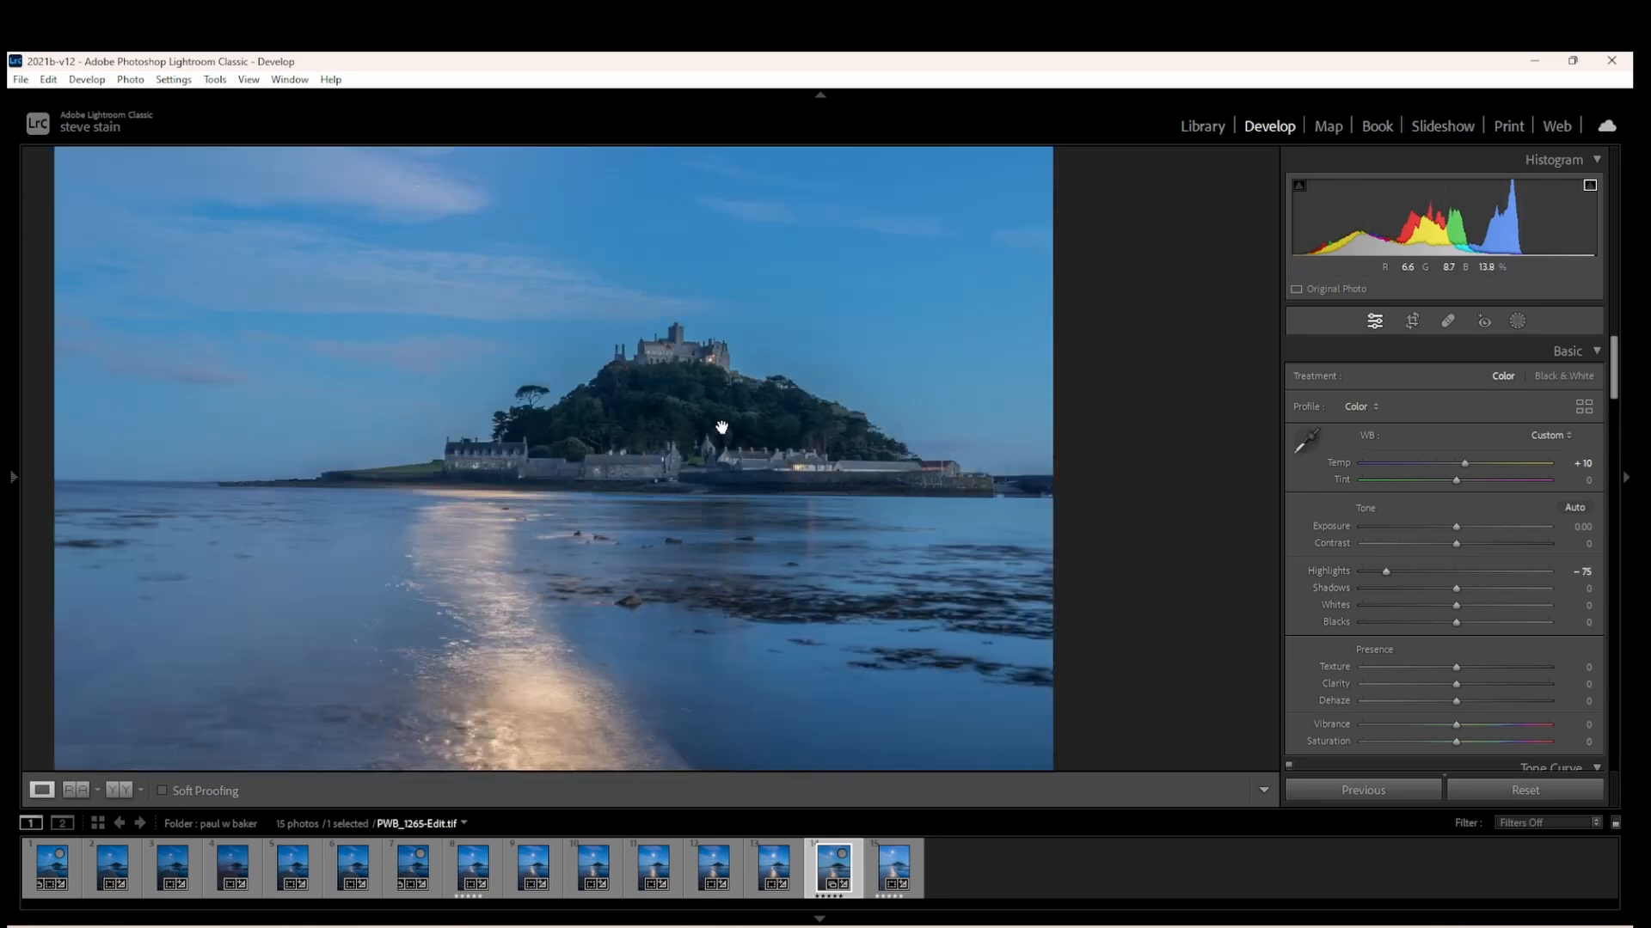
# Step: Apply noise reduction to PWB_1265-Edit.tif with Luminance 18 and Contrast 5
pyautogui.click(681, 448)
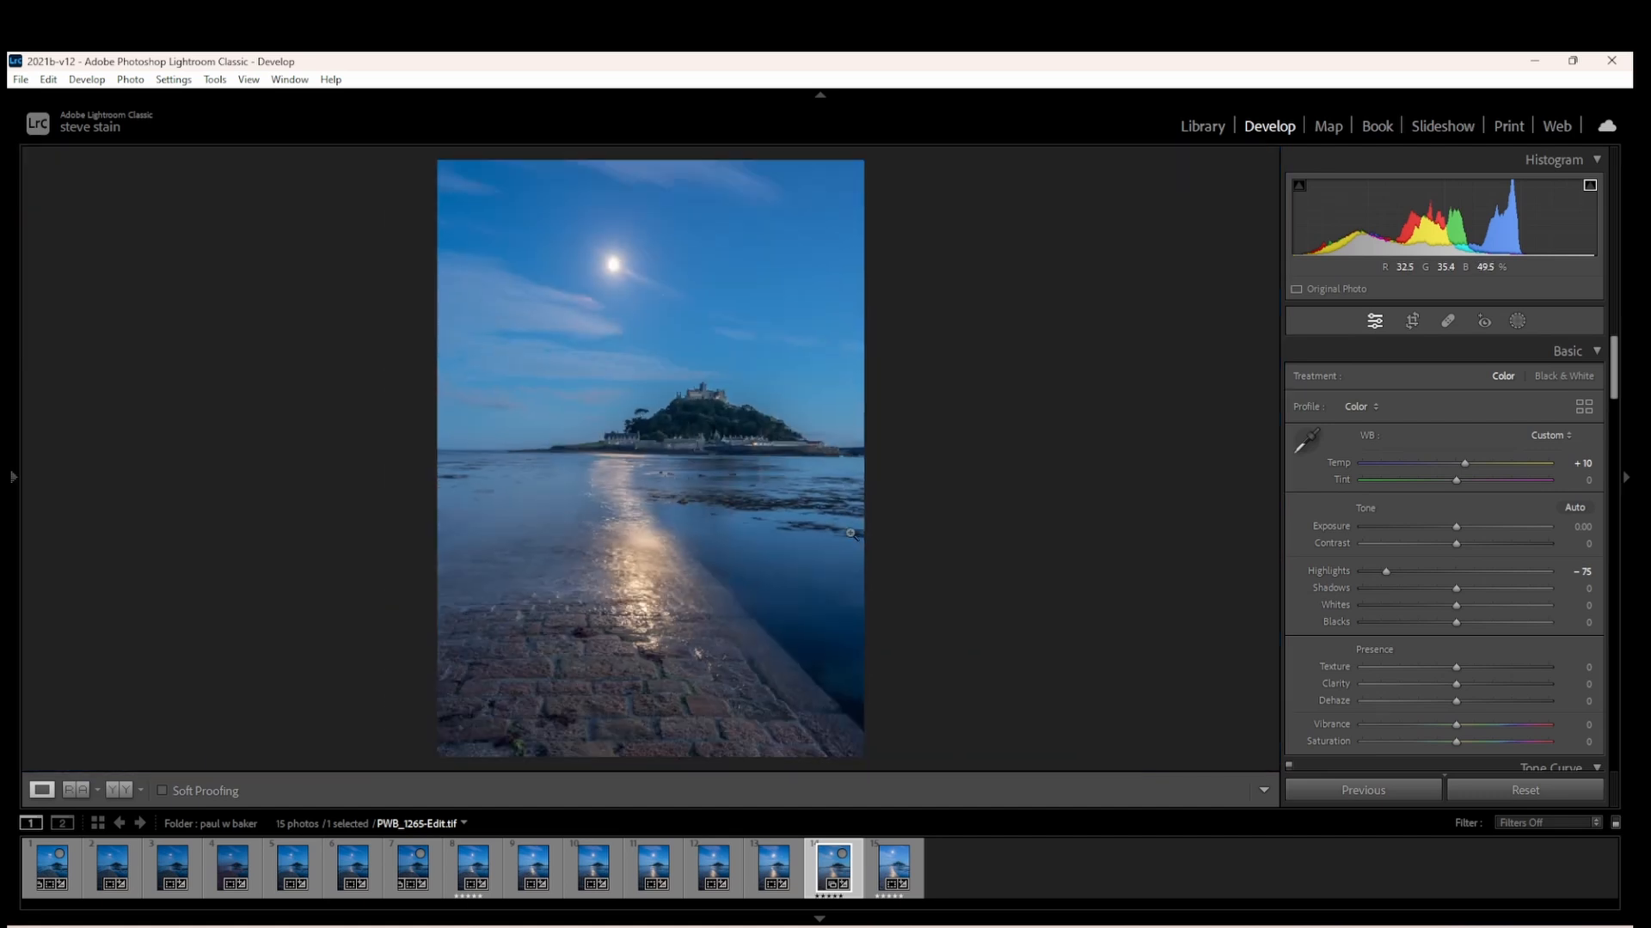
pyautogui.click(723, 426)
pyautogui.click(673, 456)
pyautogui.click(686, 426)
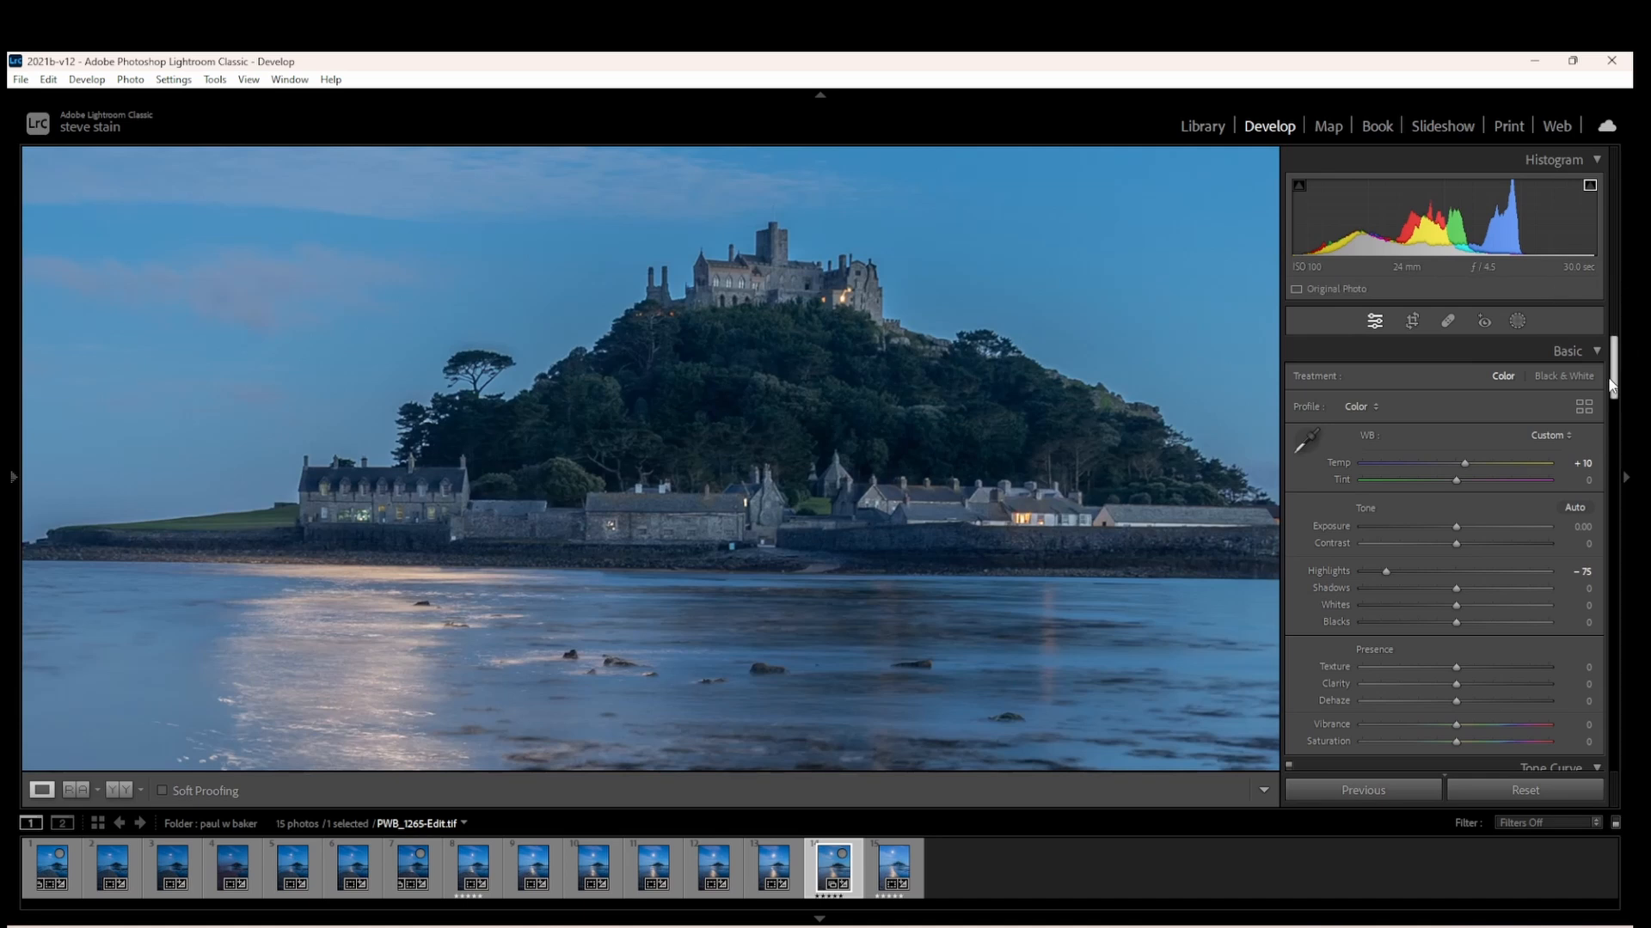
pyautogui.moveTo(1617, 376); pyautogui.dragTo(1608, 597)
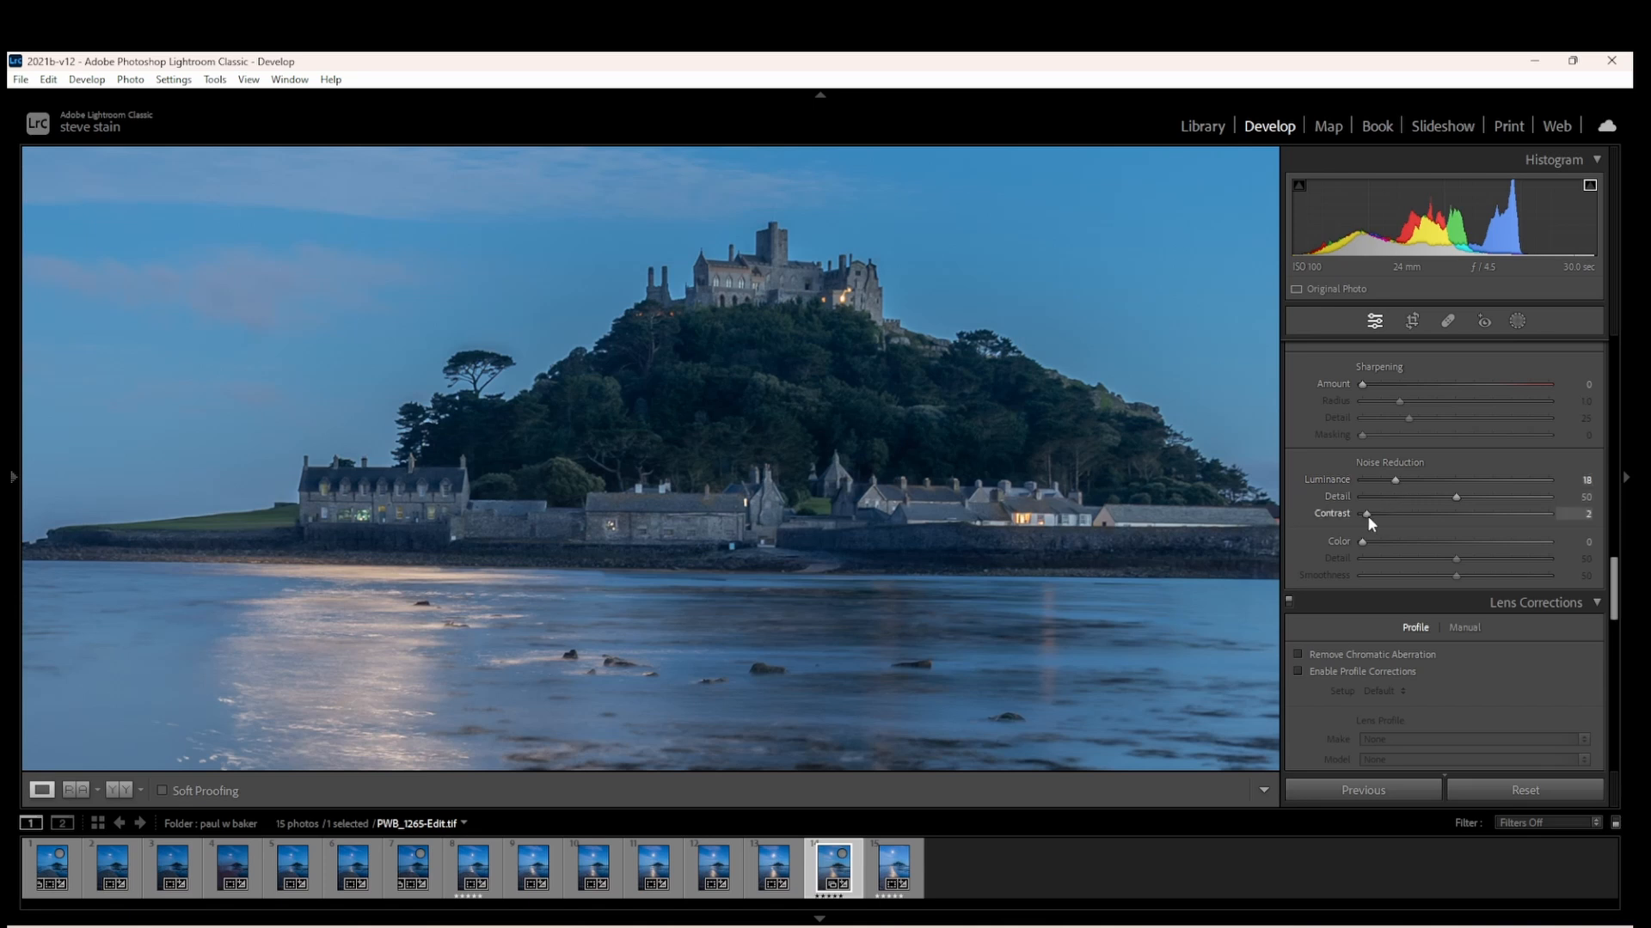
pyautogui.moveTo(1367, 514); pyautogui.dragTo(1371, 514)
# Step: Create a brush mask with Exposure -0.26 and paint it at size 5.0 over the roofs of the leftmost house and adjoining buildings
pyautogui.moveTo(765, 418); pyautogui.dragTo(534, 457)
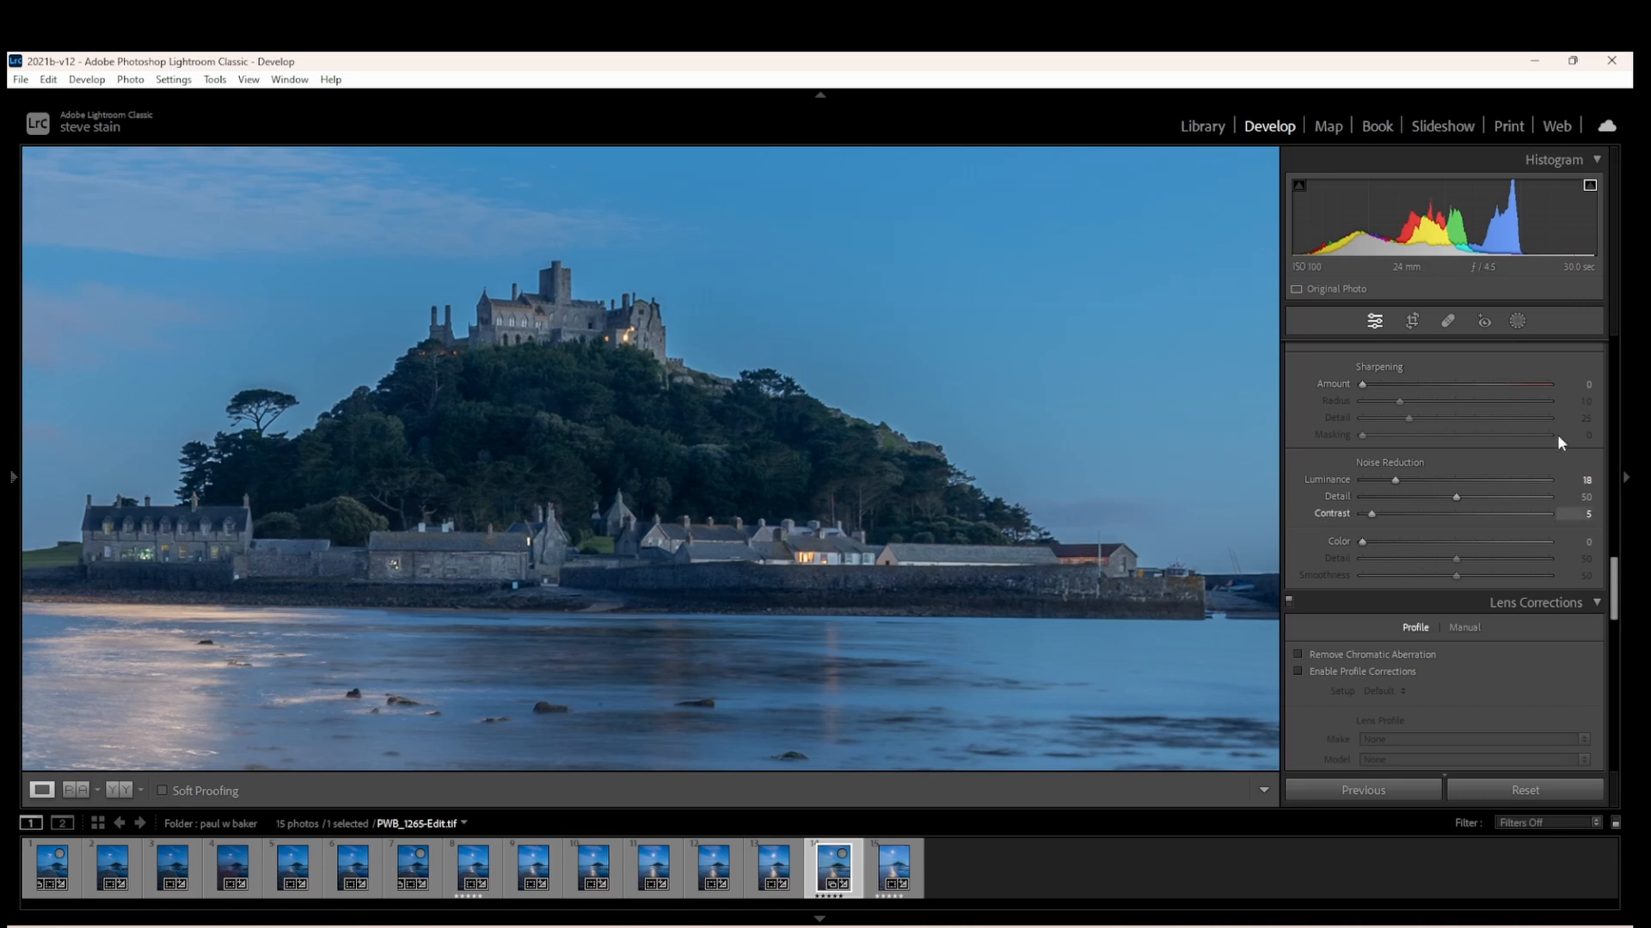
pyautogui.click(1518, 322)
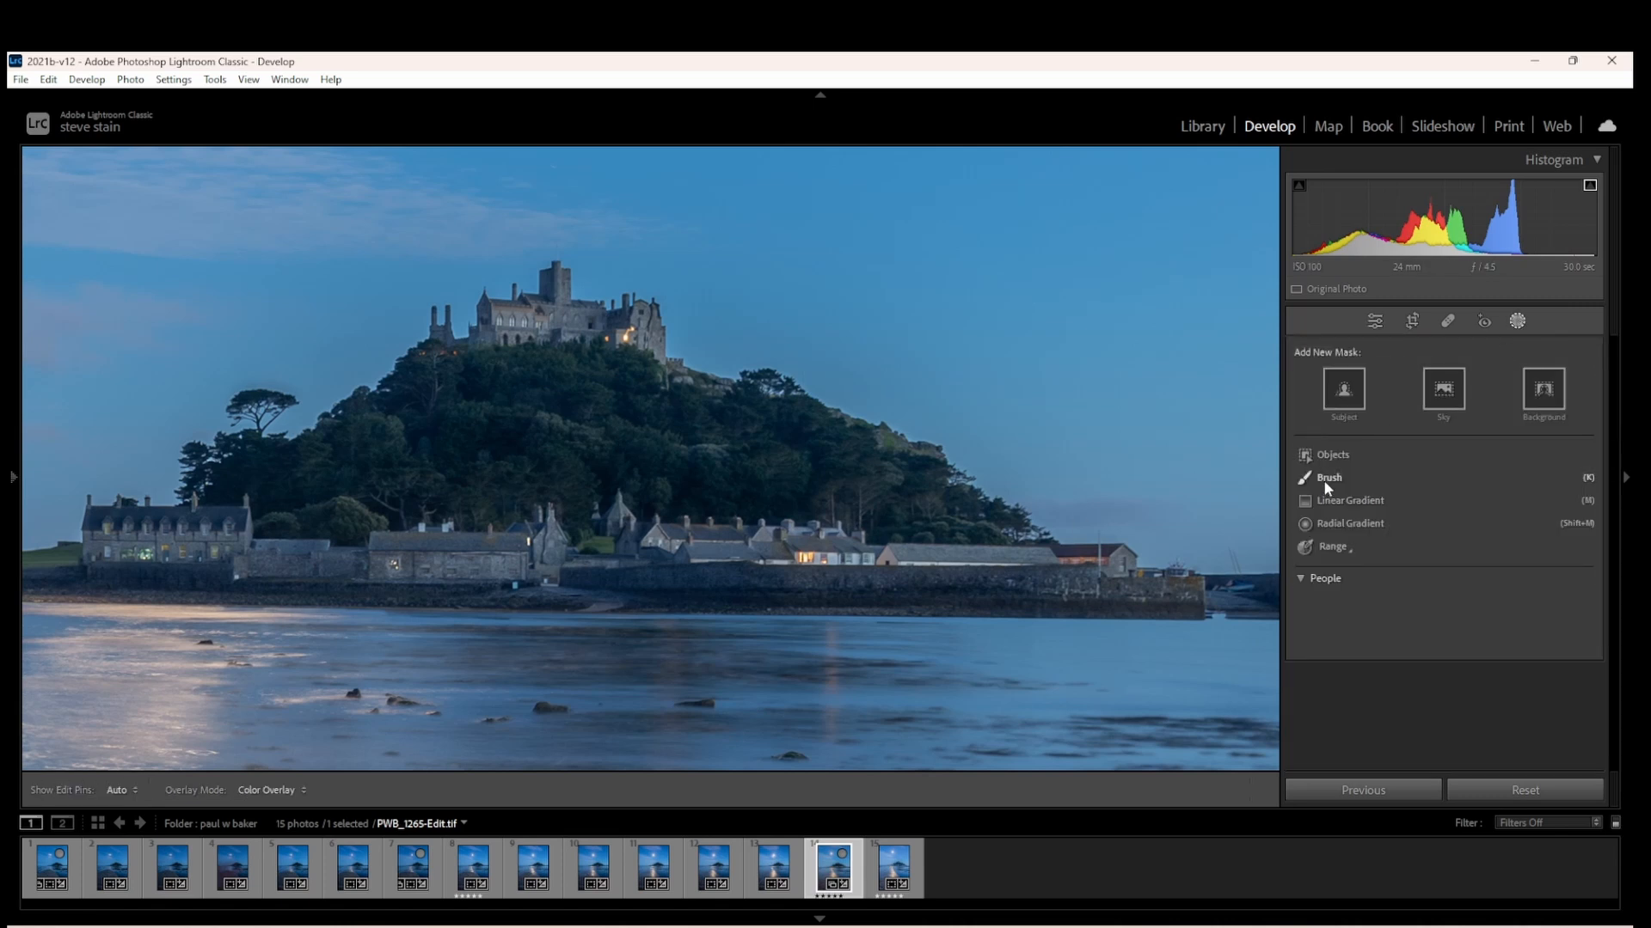
pyautogui.click(1325, 479)
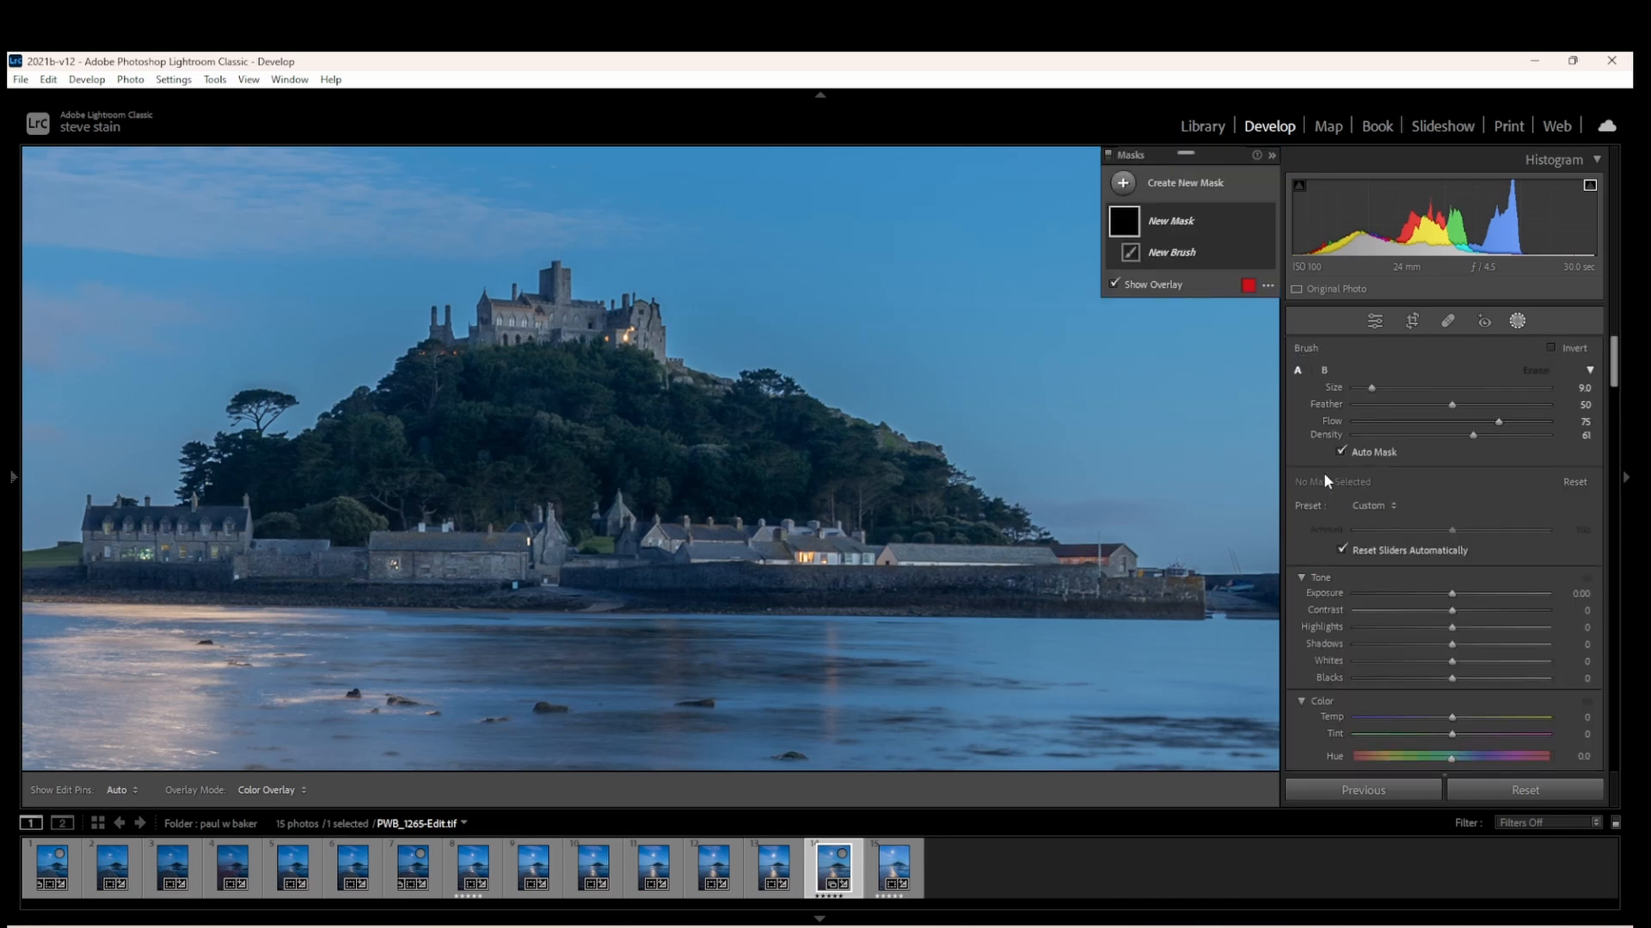
pyautogui.moveTo(1452, 593); pyautogui.dragTo(1445, 593)
pyautogui.press('o')
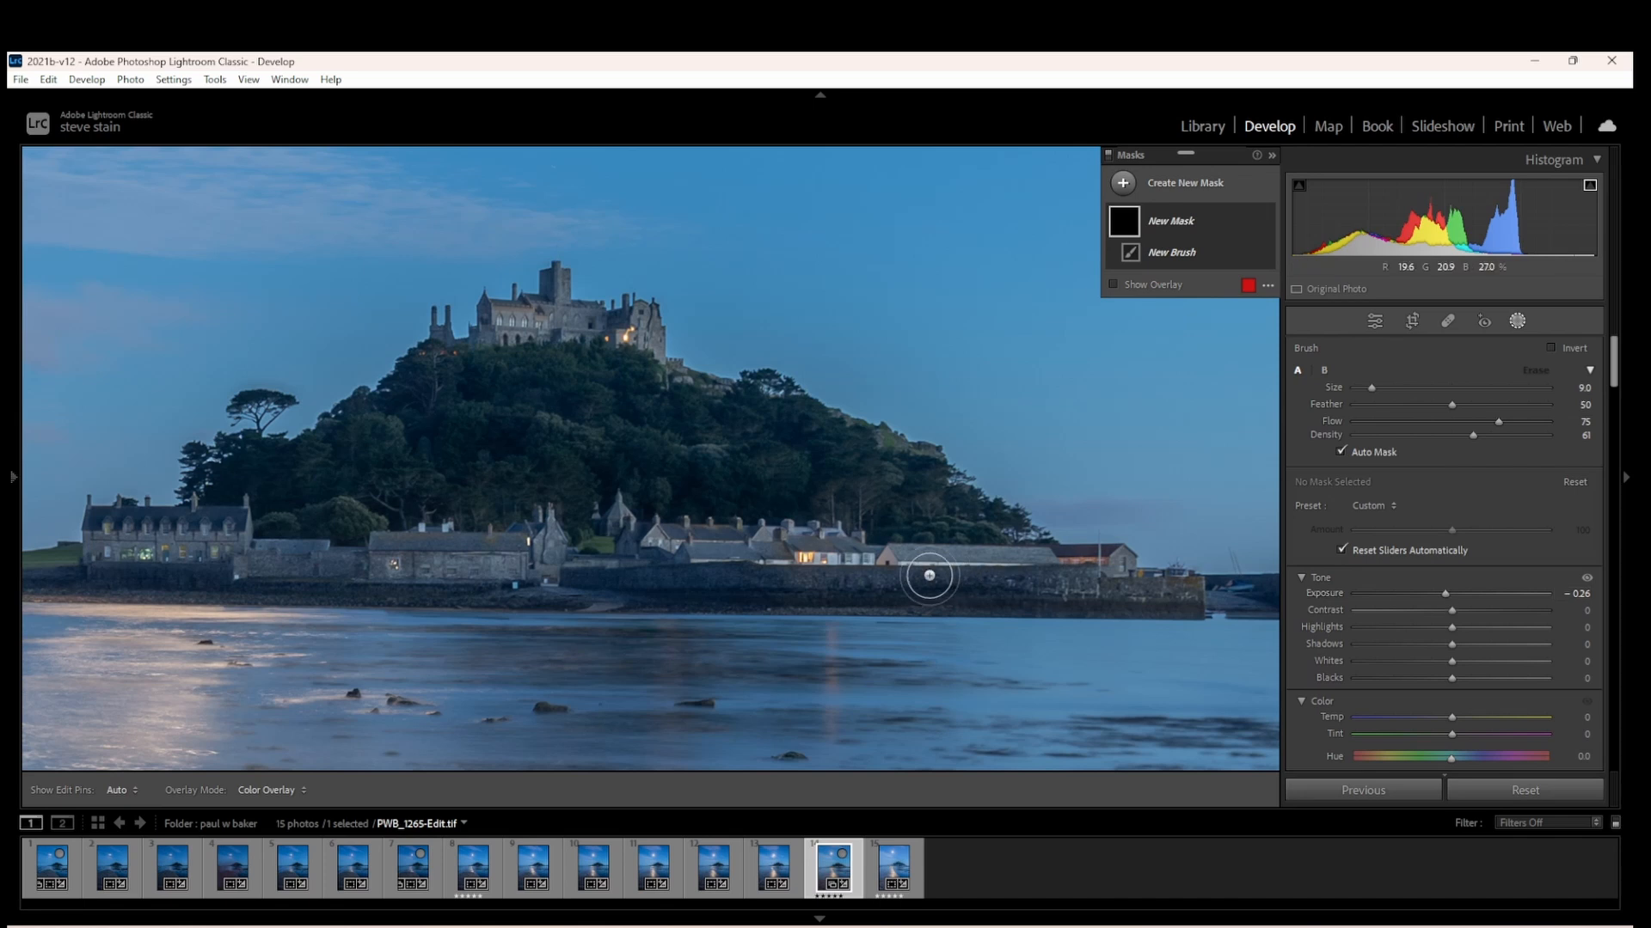
pyautogui.scroll(-2, 423, 530)
pyautogui.scroll(-2, 181, 528)
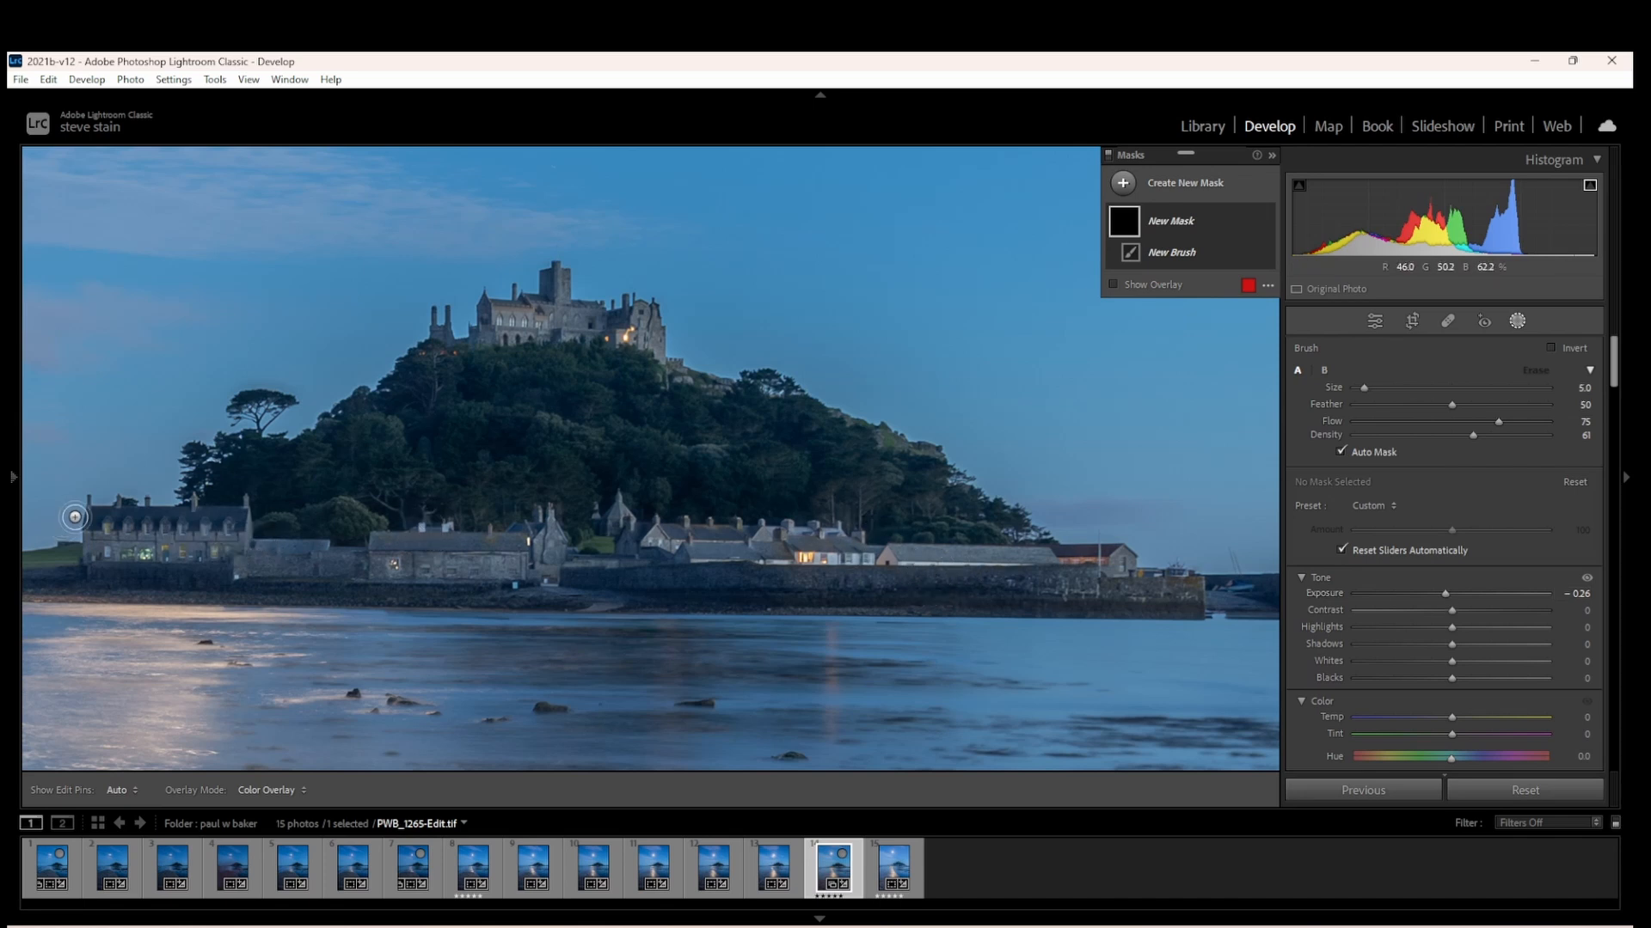
pyautogui.press('h')
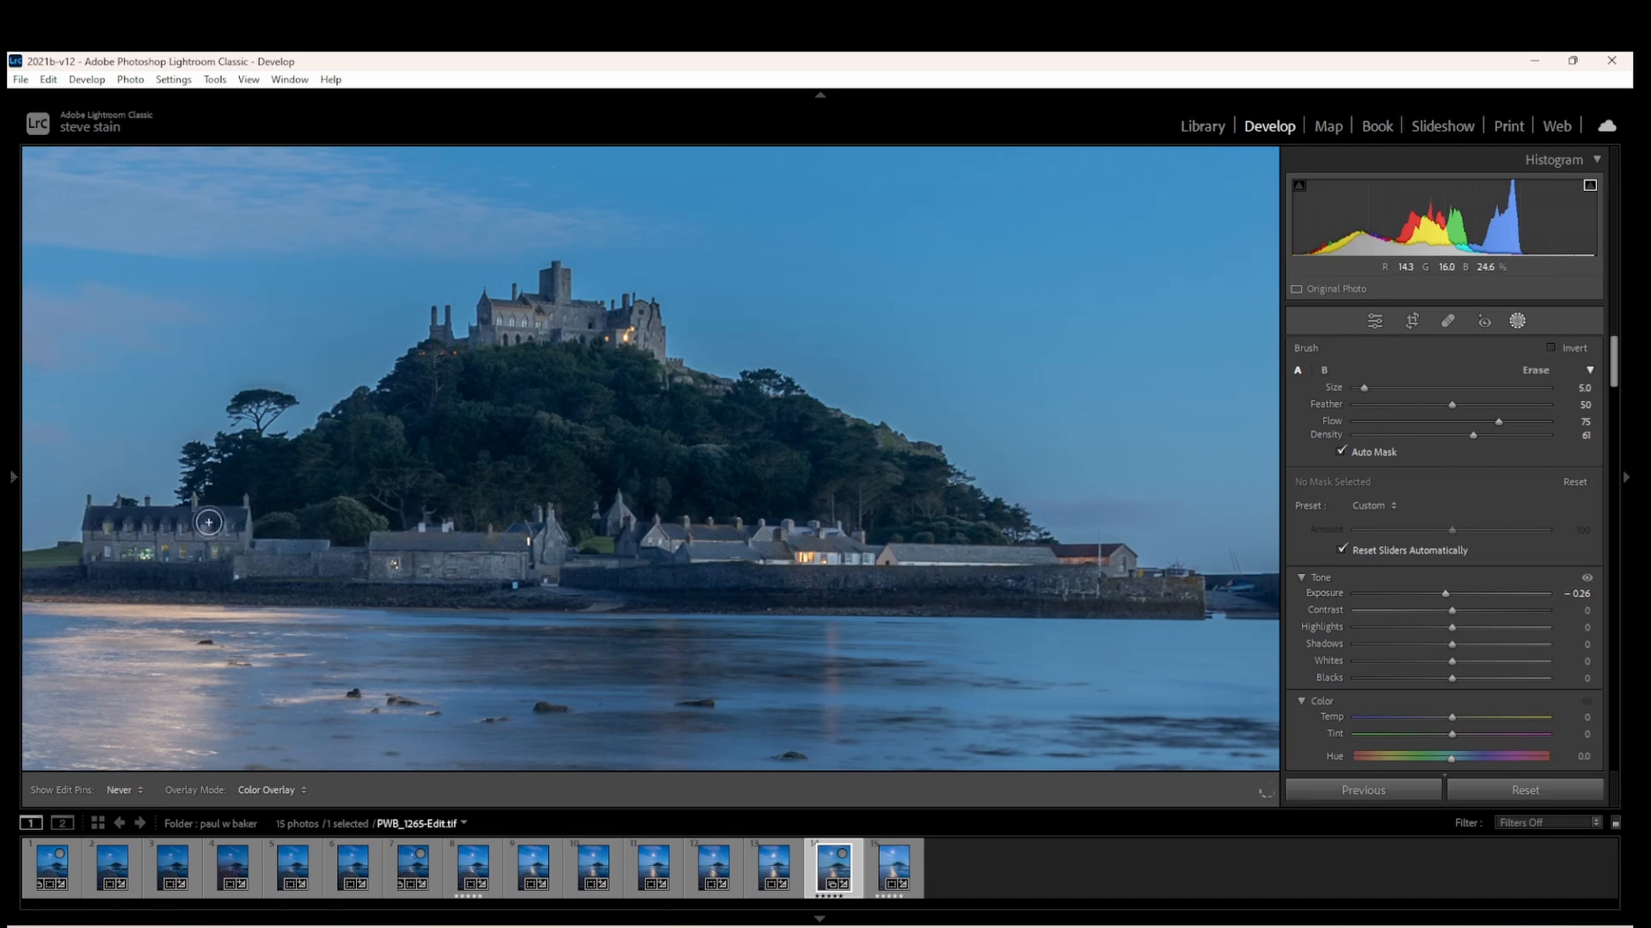
pyautogui.moveTo(98, 521)
pyautogui.mouseDown()
pyautogui.moveTo(404, 563)
pyautogui.moveTo(364, 547)
pyautogui.moveTo(438, 543)
pyautogui.mouseUp()
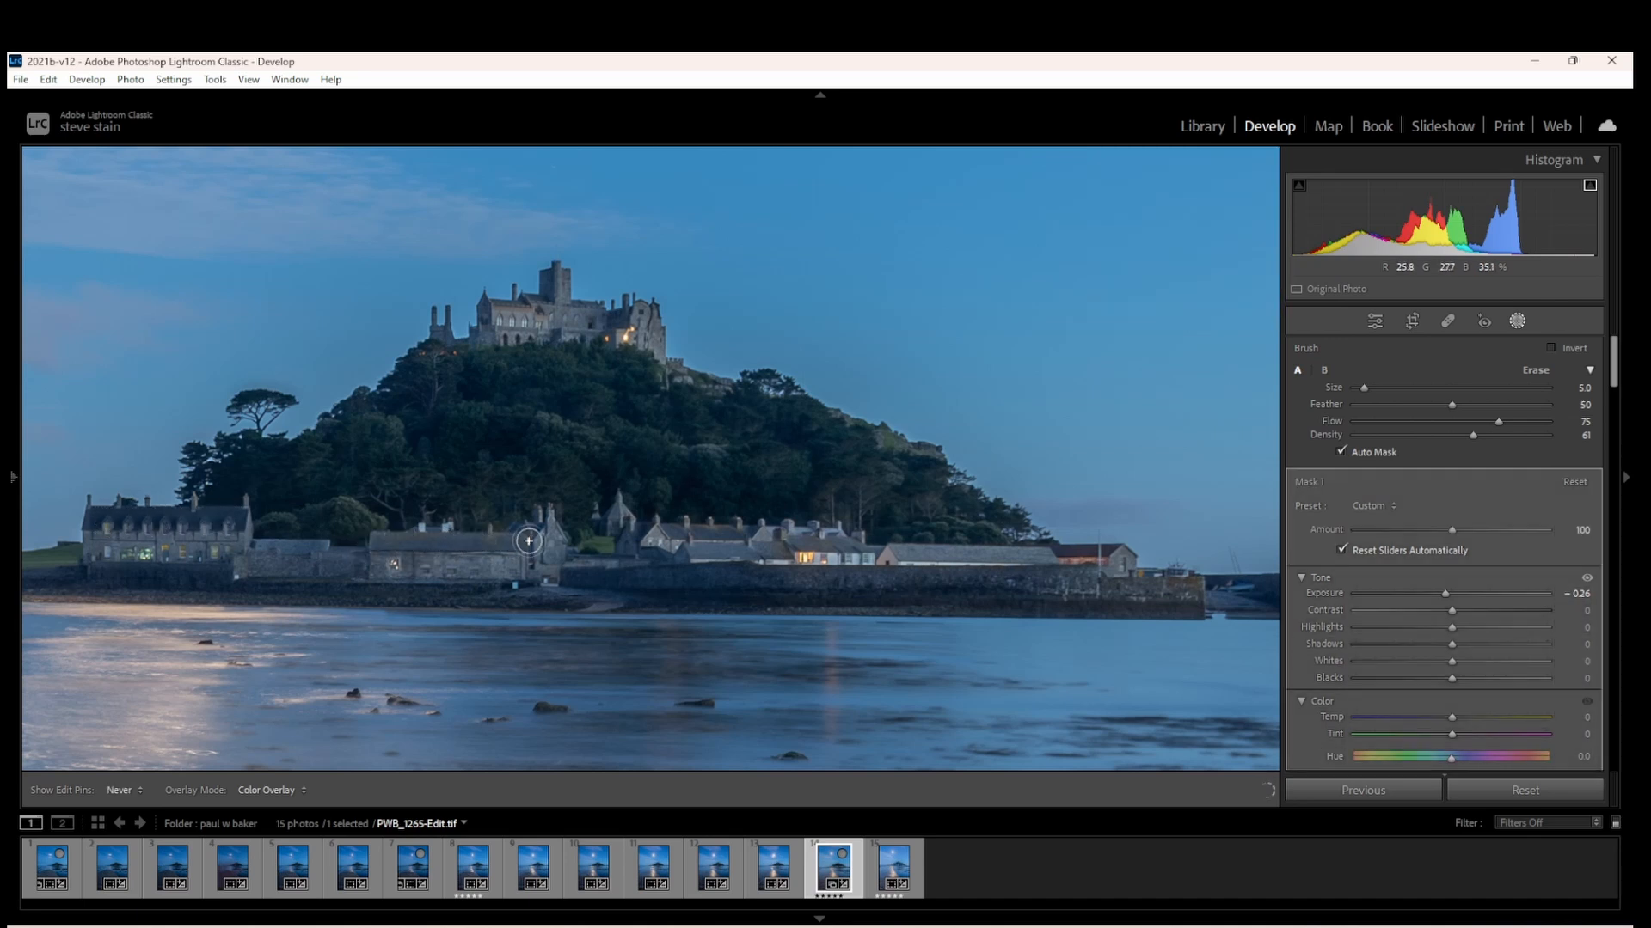
pyautogui.press('h')
pyautogui.press('h')
pyautogui.press('h')
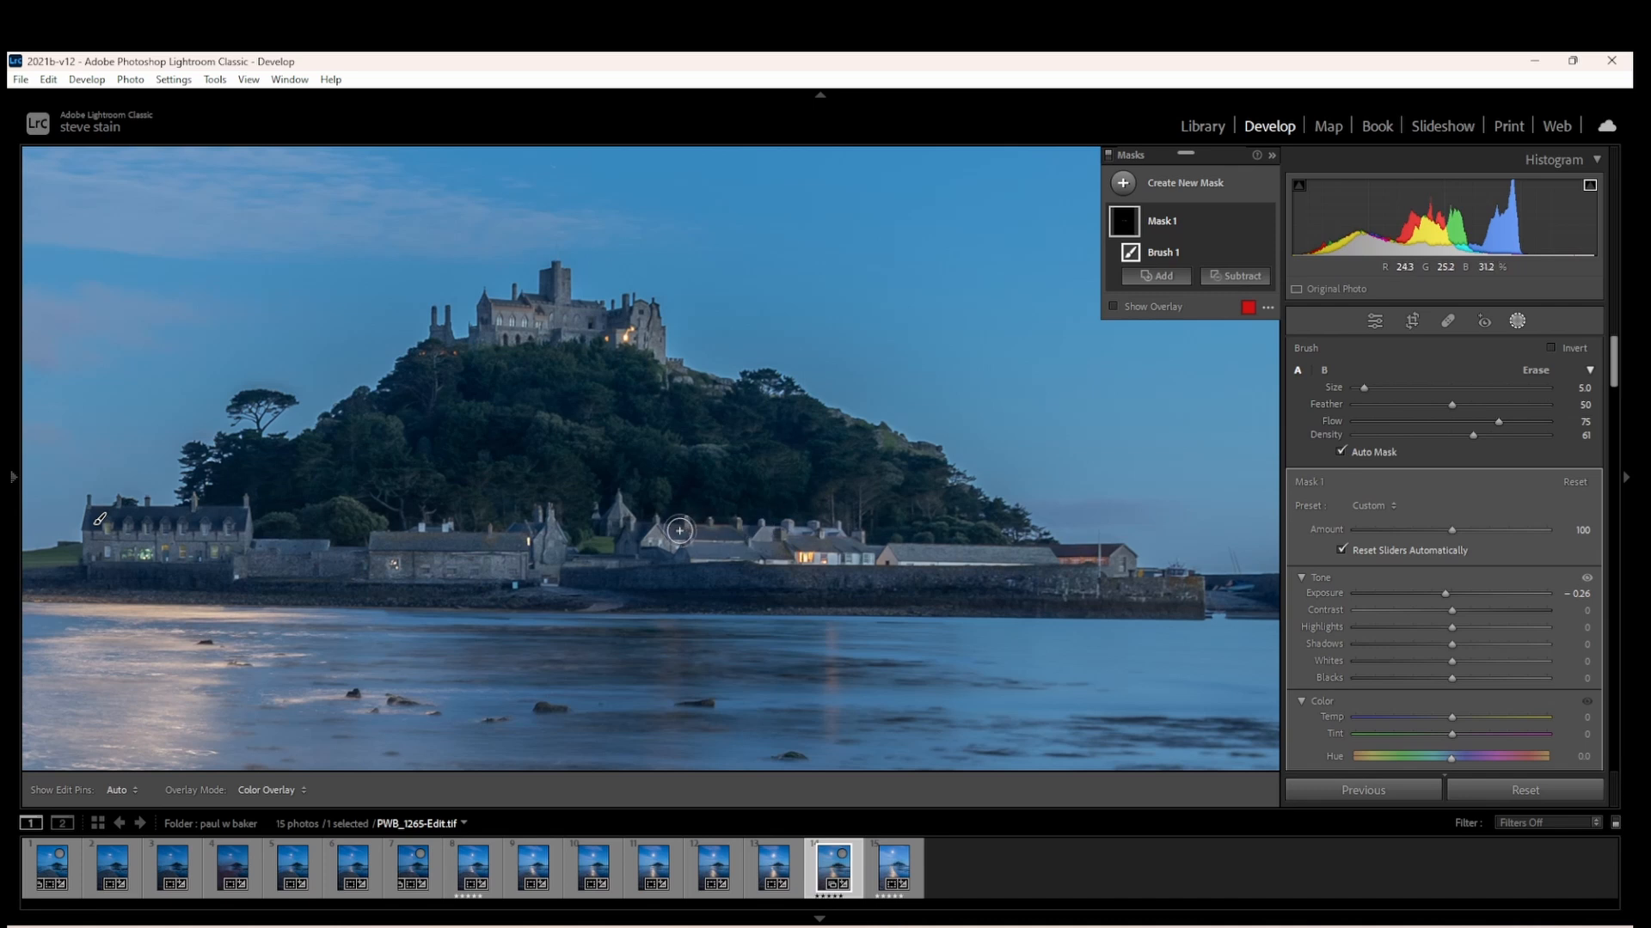
# Step: Extend the darkening brush mask over the middle cottage roofs and the upper parts of the castle
pyautogui.press('h')
pyautogui.moveTo(746, 536); pyautogui.dragTo(699, 537)
pyautogui.scroll(-1, 603, 325)
pyautogui.press('h')
pyautogui.press('h')
pyautogui.moveTo(546, 276)
pyautogui.mouseDown()
pyautogui.moveTo(548, 302)
pyautogui.moveTo(516, 305)
pyautogui.mouseUp()
pyautogui.click(494, 309)
# Step: Paint the darkening mask over the trees on the island's slopes with a size 7.0 brush, then reduce the brush to 4.0
pyautogui.scroll(3, 483, 437)
pyautogui.moveTo(461, 453); pyautogui.dragTo(503, 438)
pyautogui.press('h')
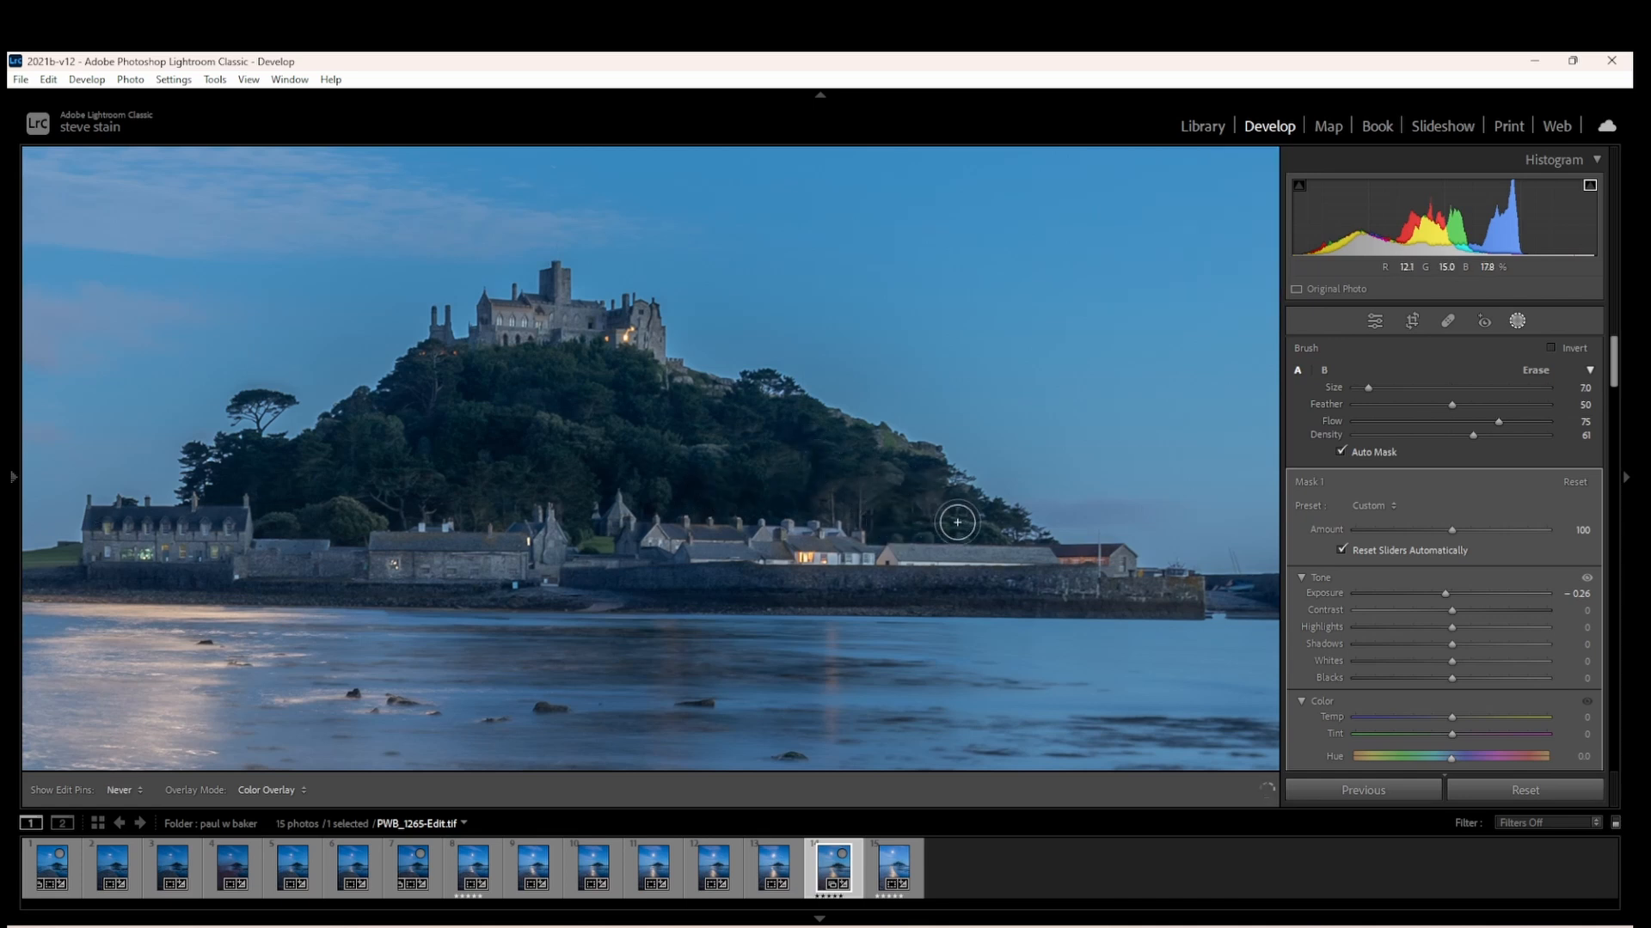
pyautogui.press('h')
pyautogui.moveTo(444, 460); pyautogui.dragTo(430, 494)
pyautogui.moveTo(296, 489); pyautogui.dragTo(280, 478)
pyautogui.scroll(-3, 379, 544)
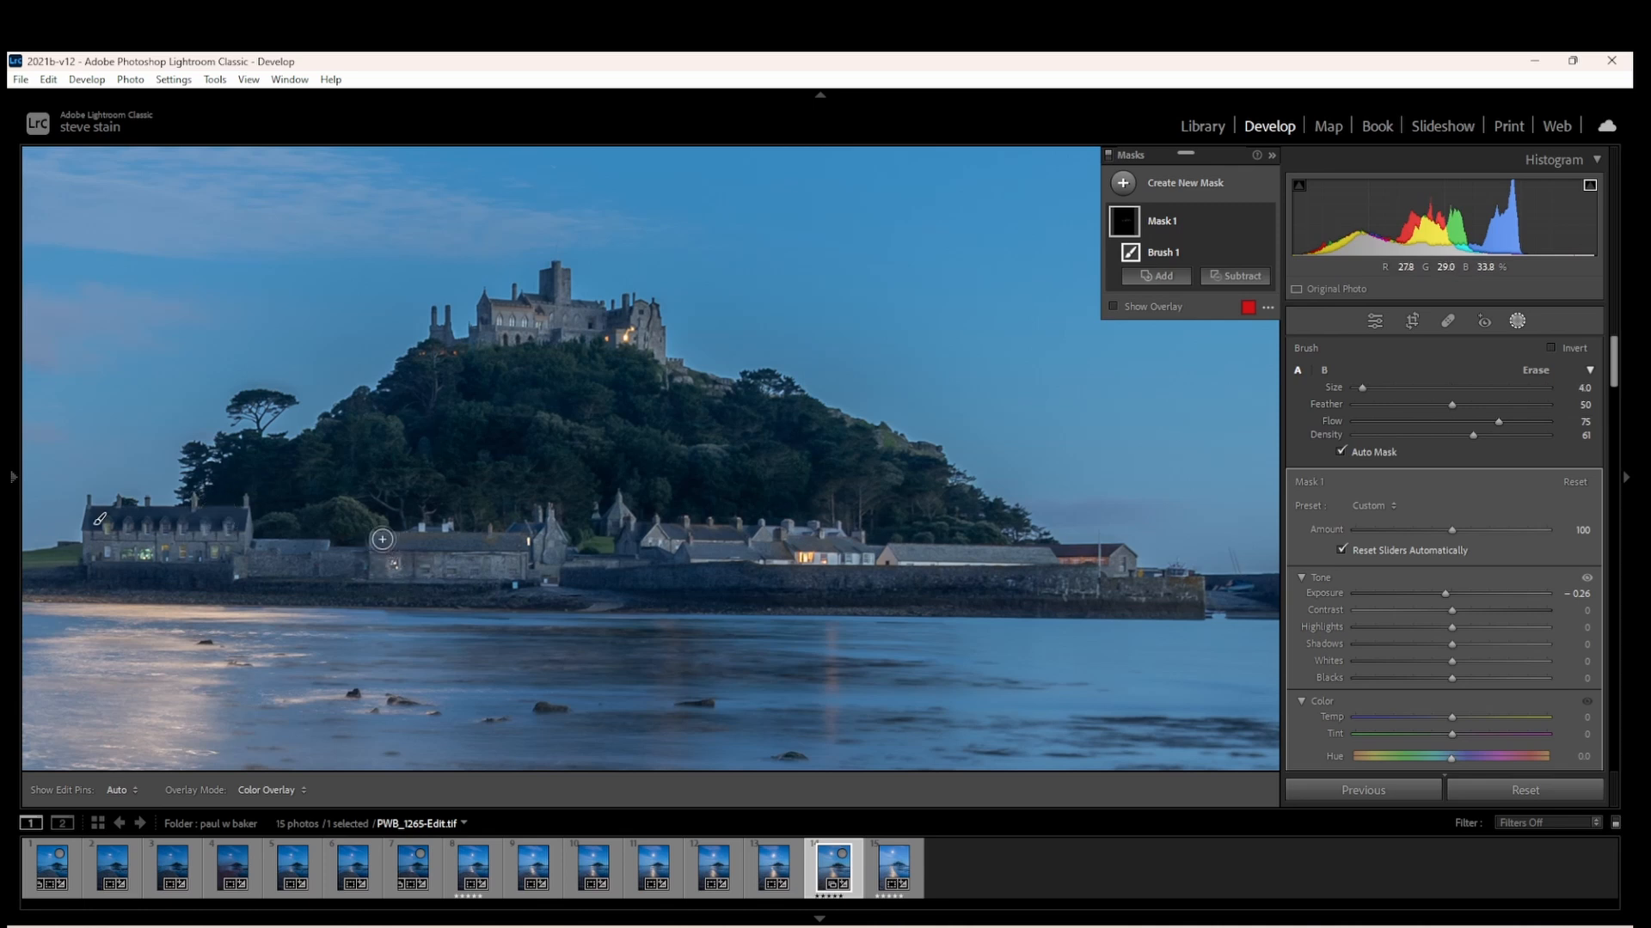
pyautogui.press('h')
pyautogui.press('h')
# Step: Create a second brush mask with Exposure 0.41 and paint it at size 5.0 over the cottage walls and castle walls
pyautogui.click(1213, 194)
pyautogui.click(1195, 331)
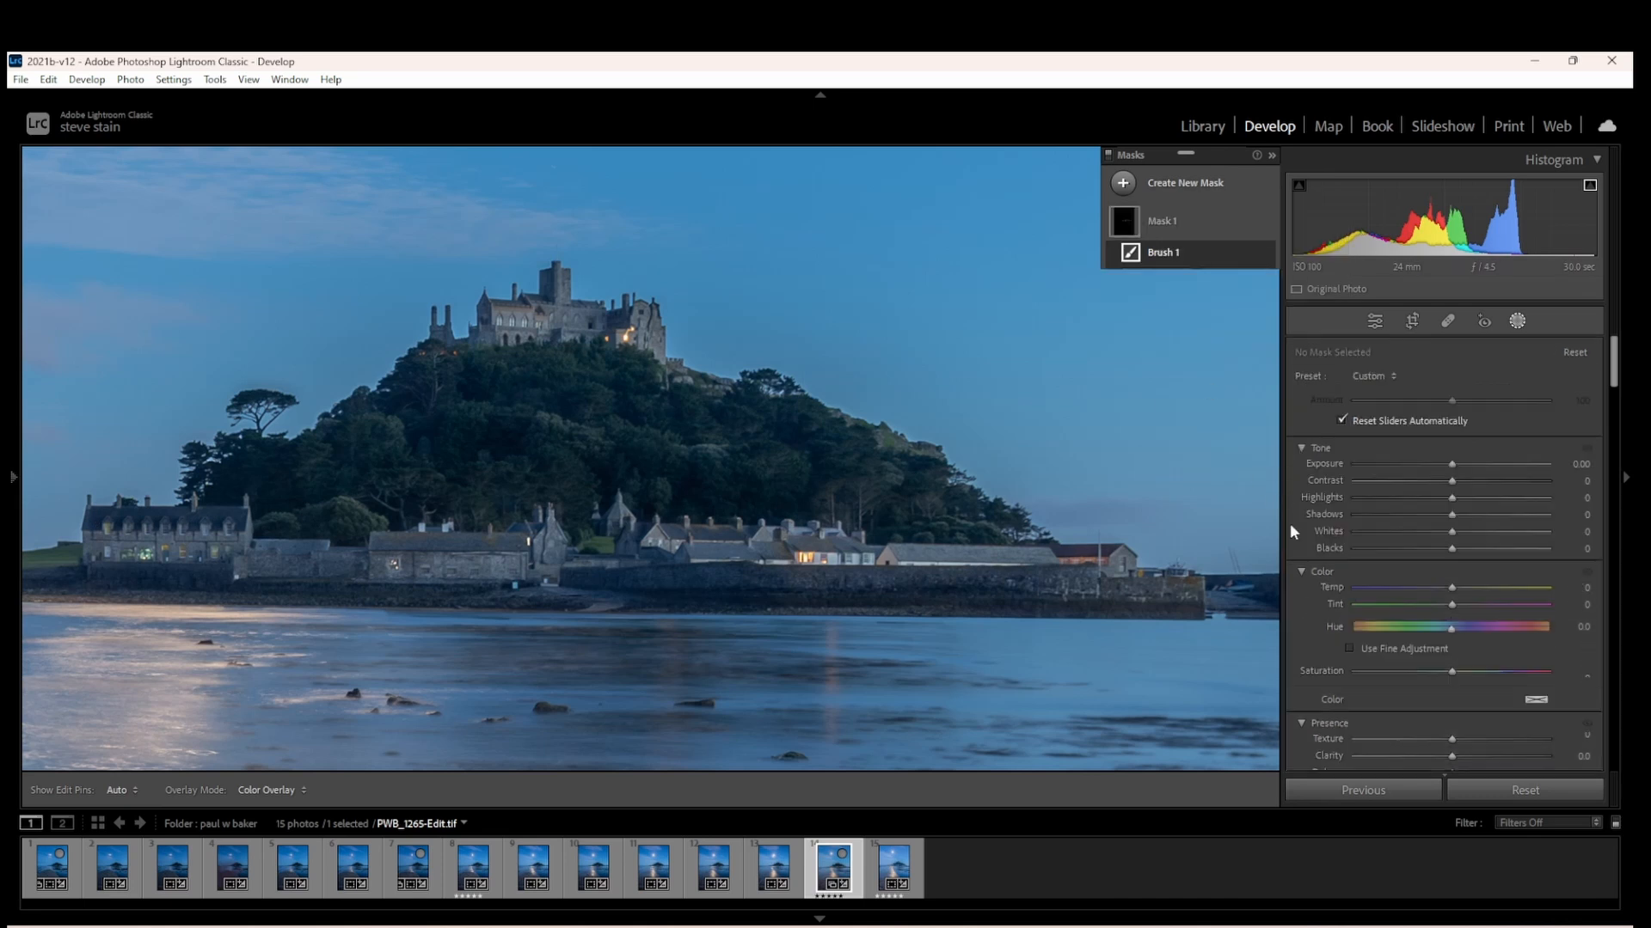
pyautogui.press('o')
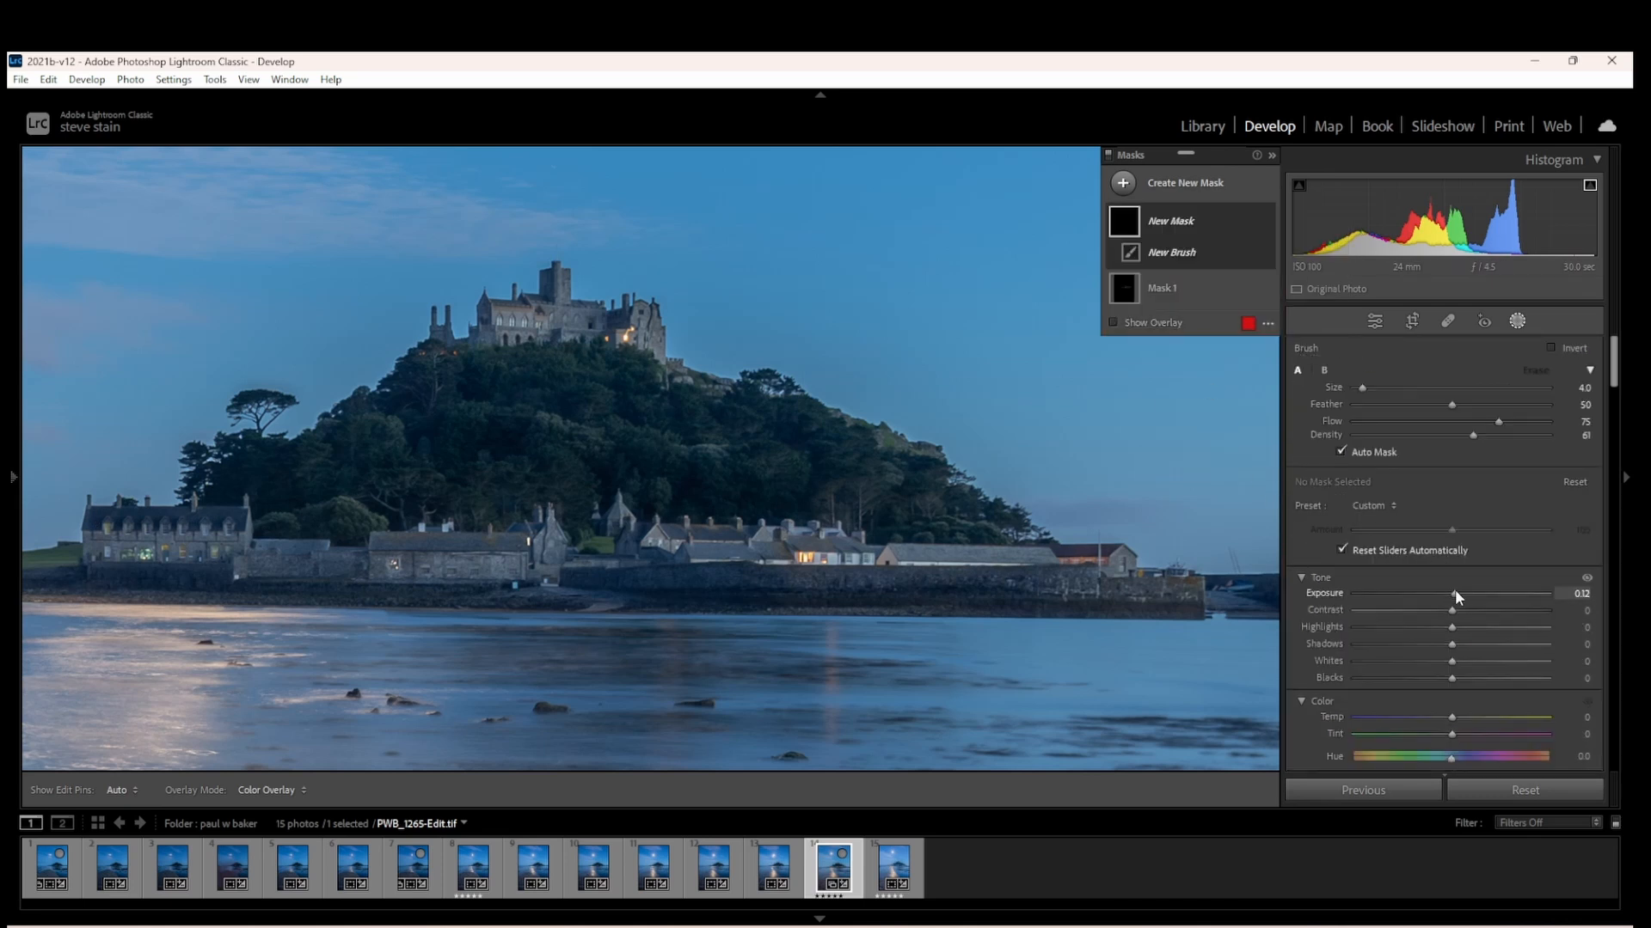
pyautogui.moveTo(1454, 591); pyautogui.dragTo(1463, 593)
pyautogui.press(']')
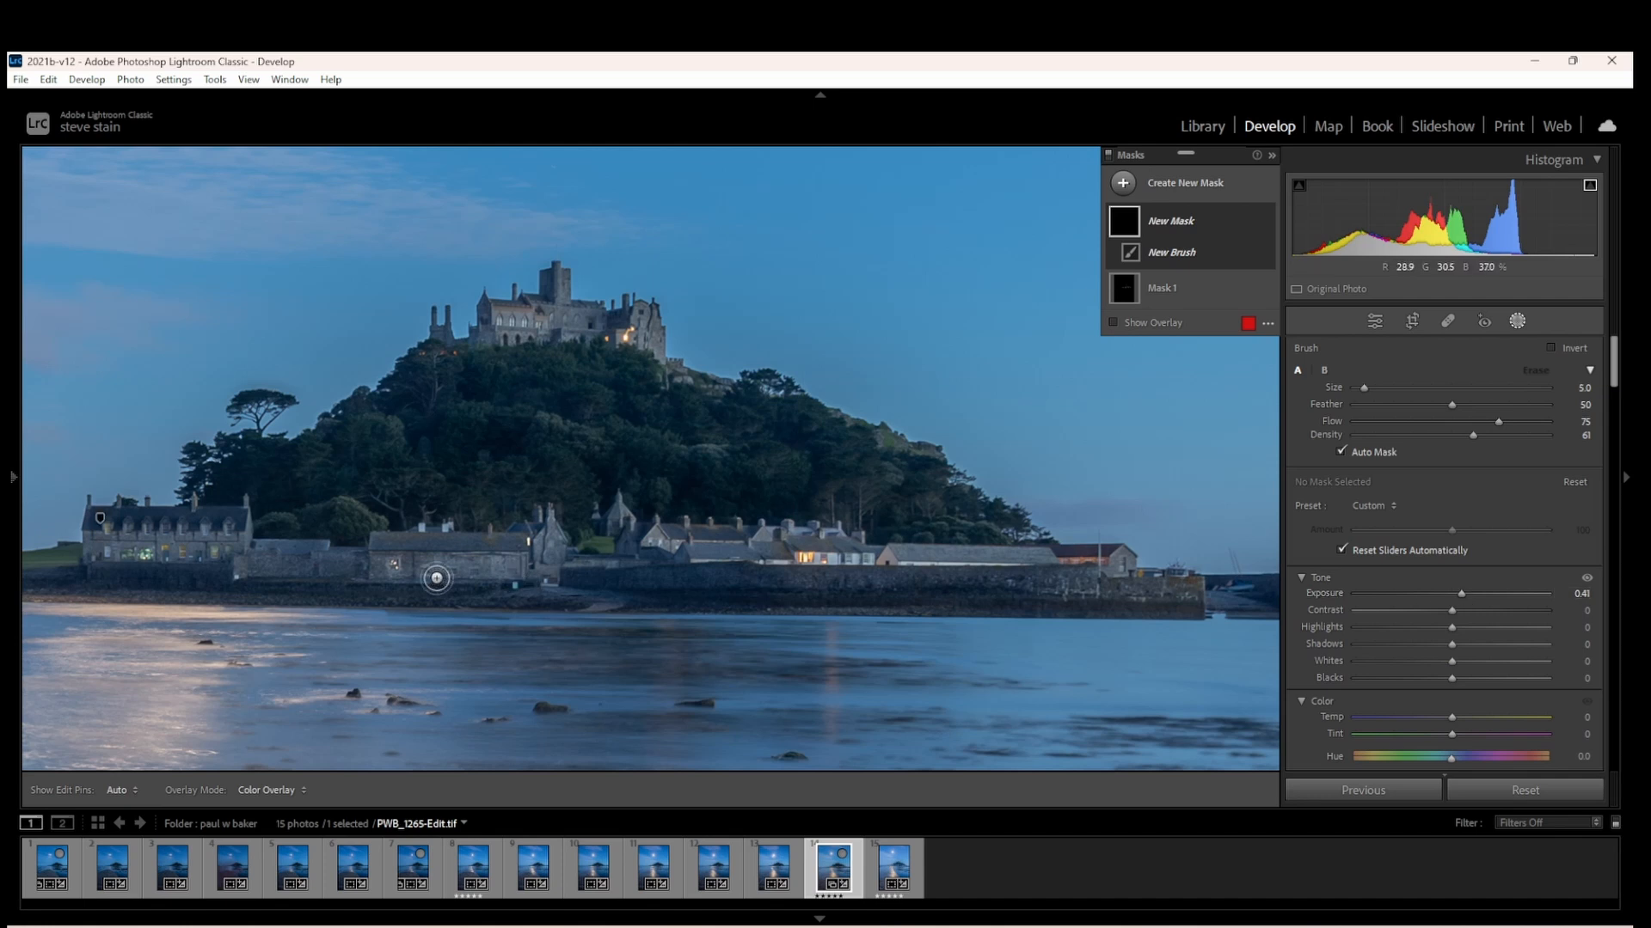
pyautogui.moveTo(393, 566)
pyautogui.mouseDown()
pyautogui.moveTo(532, 568)
pyautogui.moveTo(417, 565)
pyautogui.mouseUp()
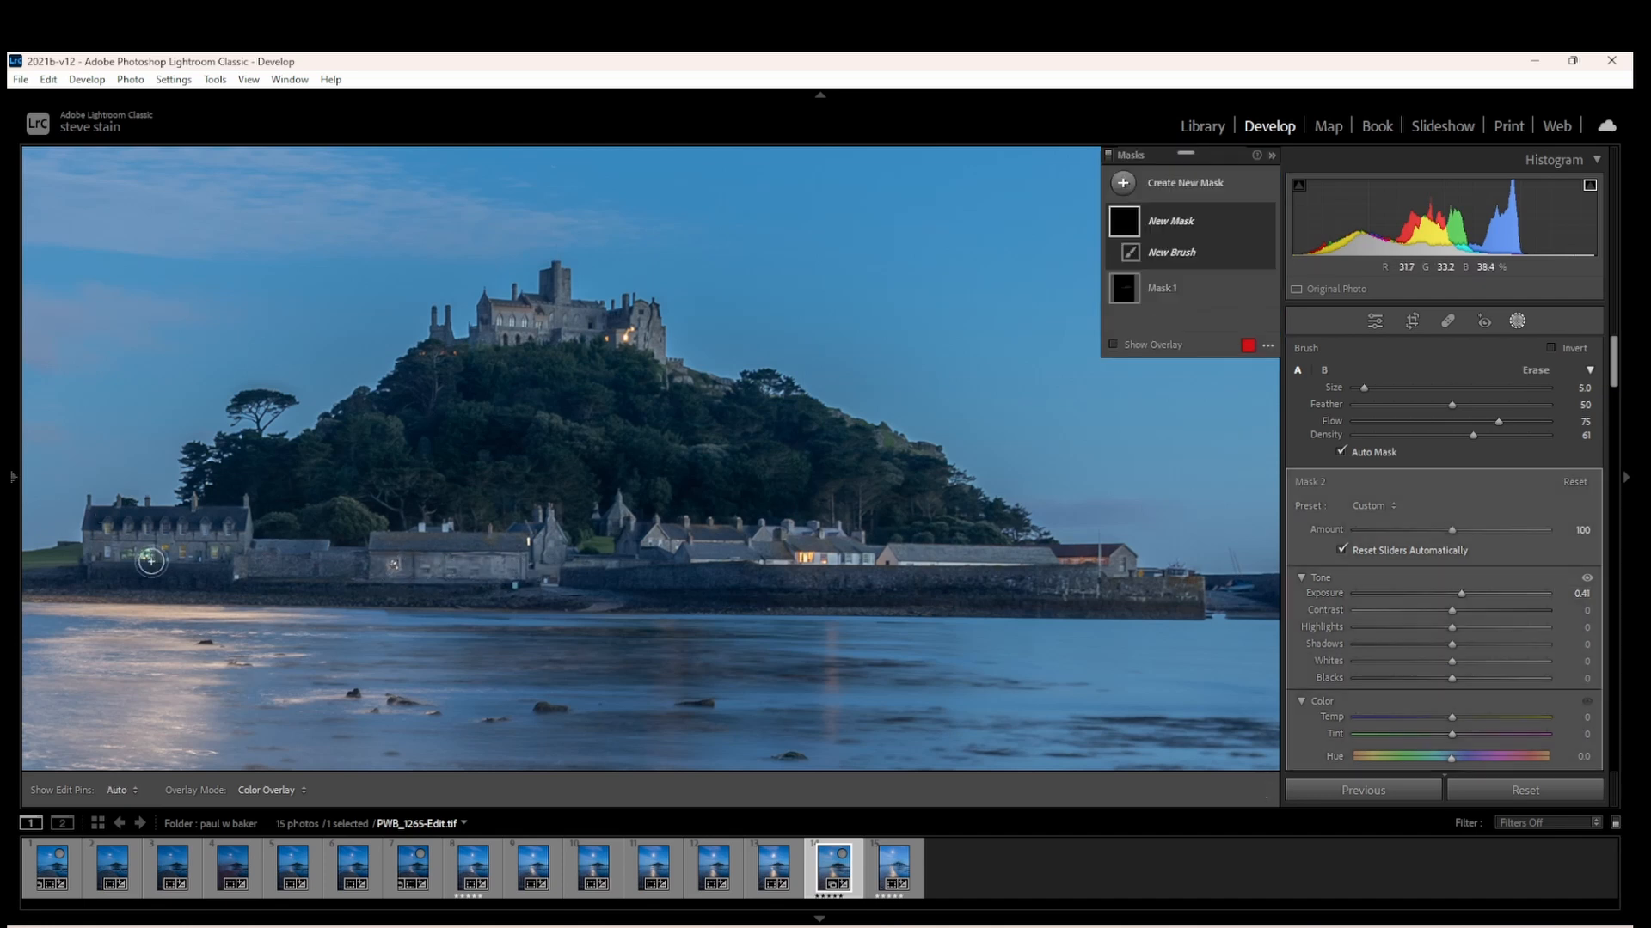
pyautogui.press('h')
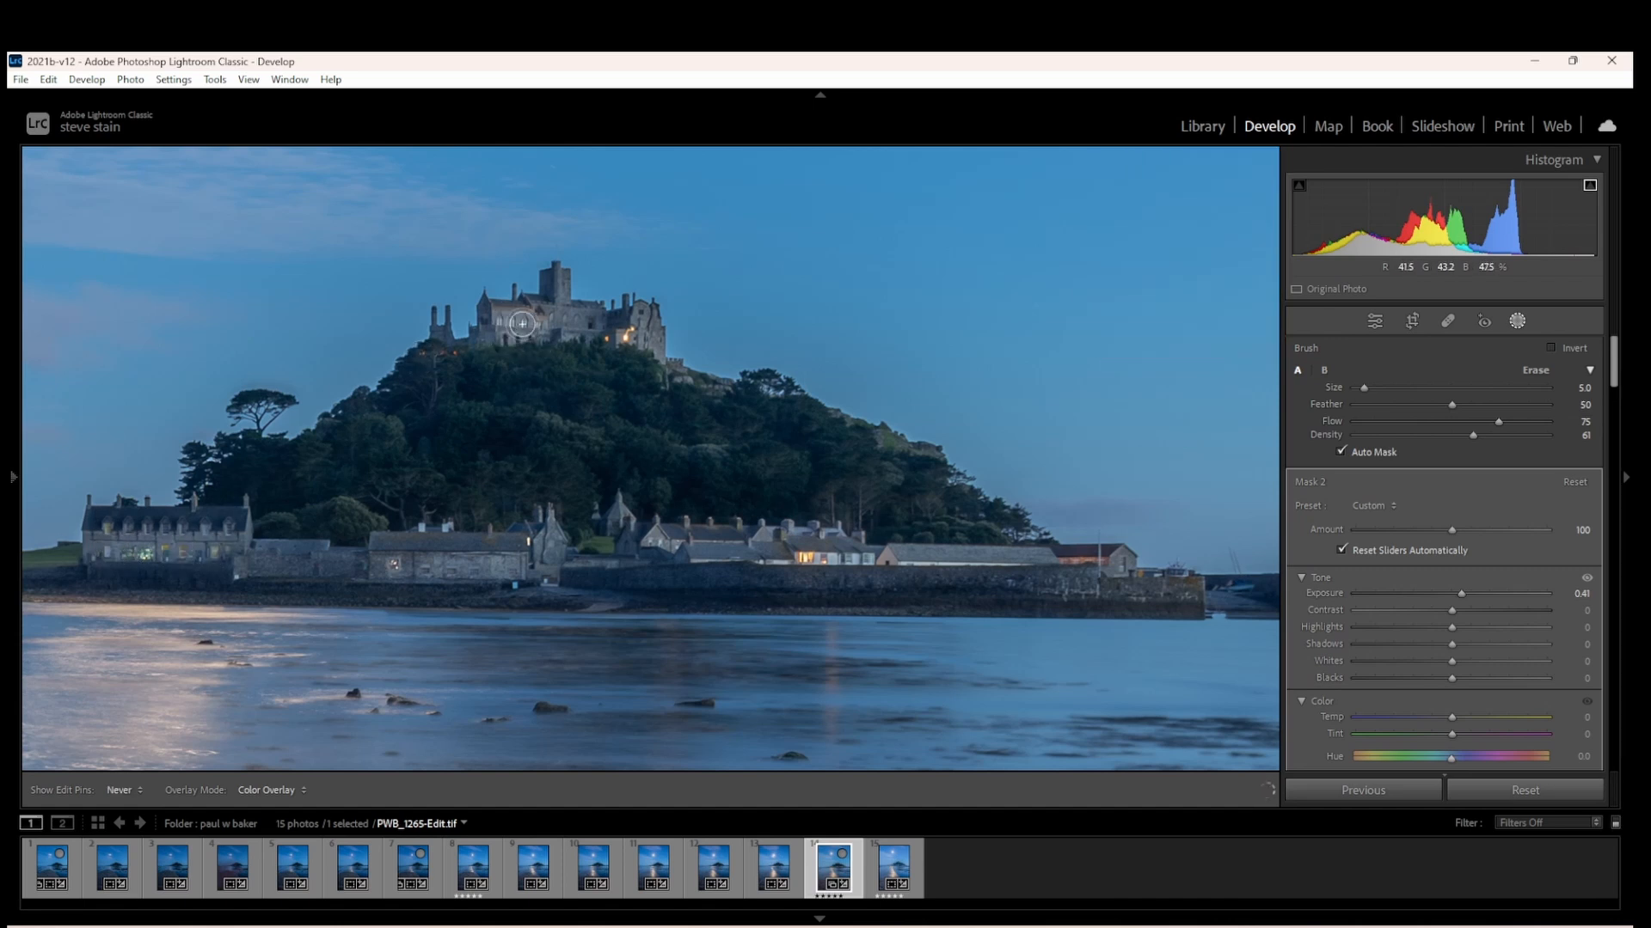
pyautogui.press('h')
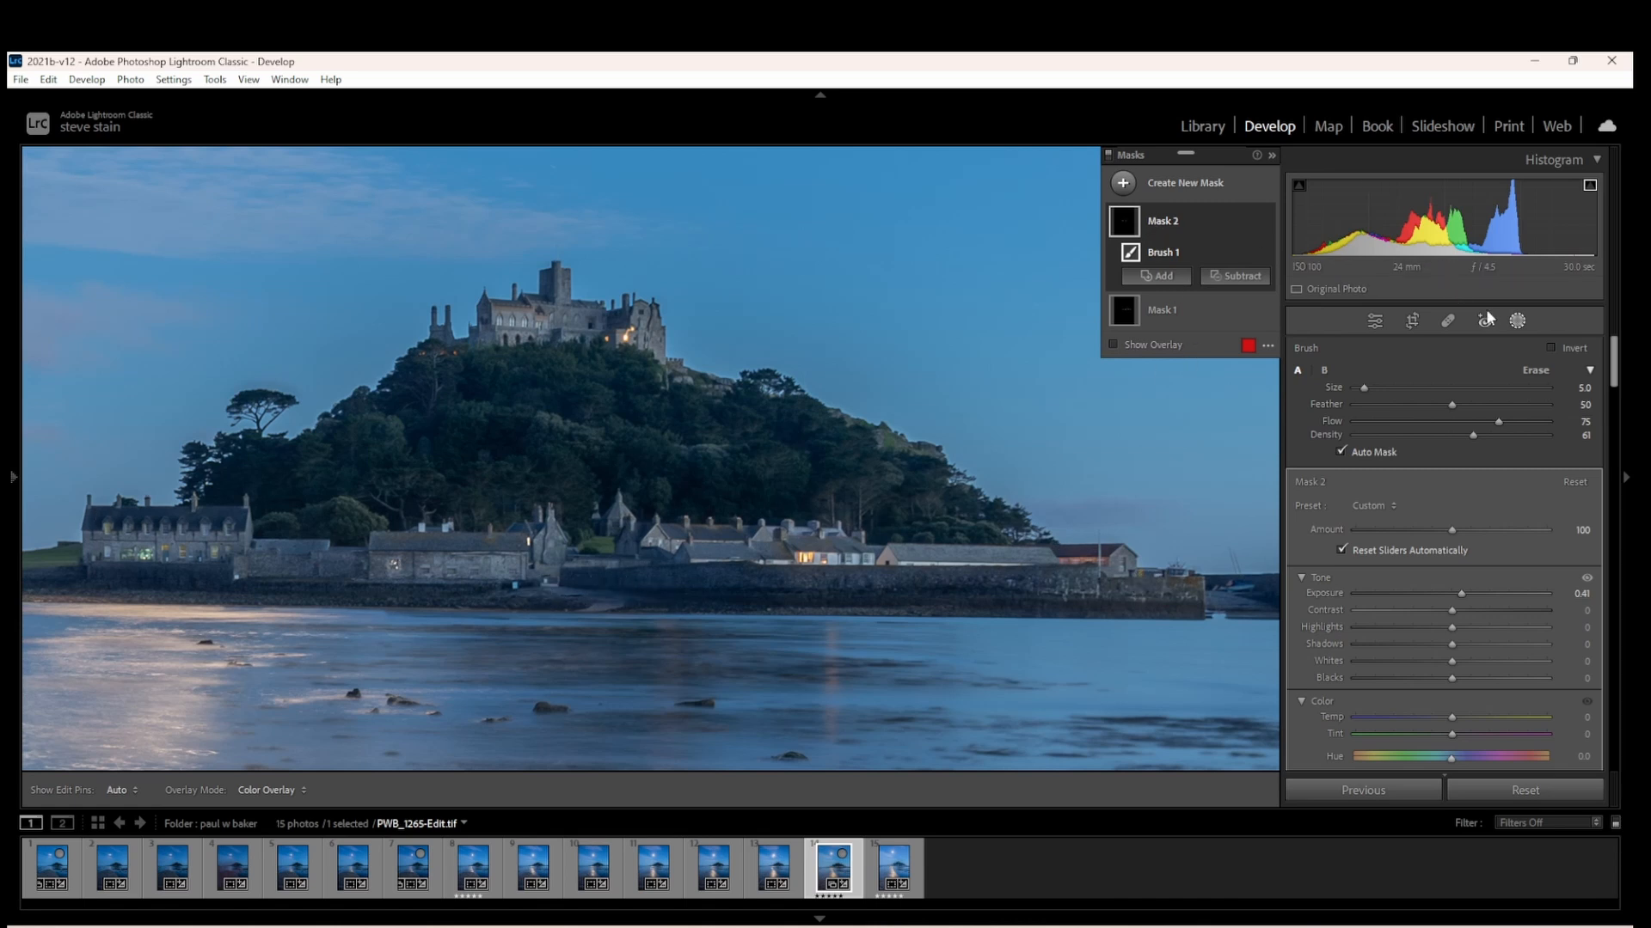
pyautogui.click(1517, 321)
pyautogui.click(630, 435)
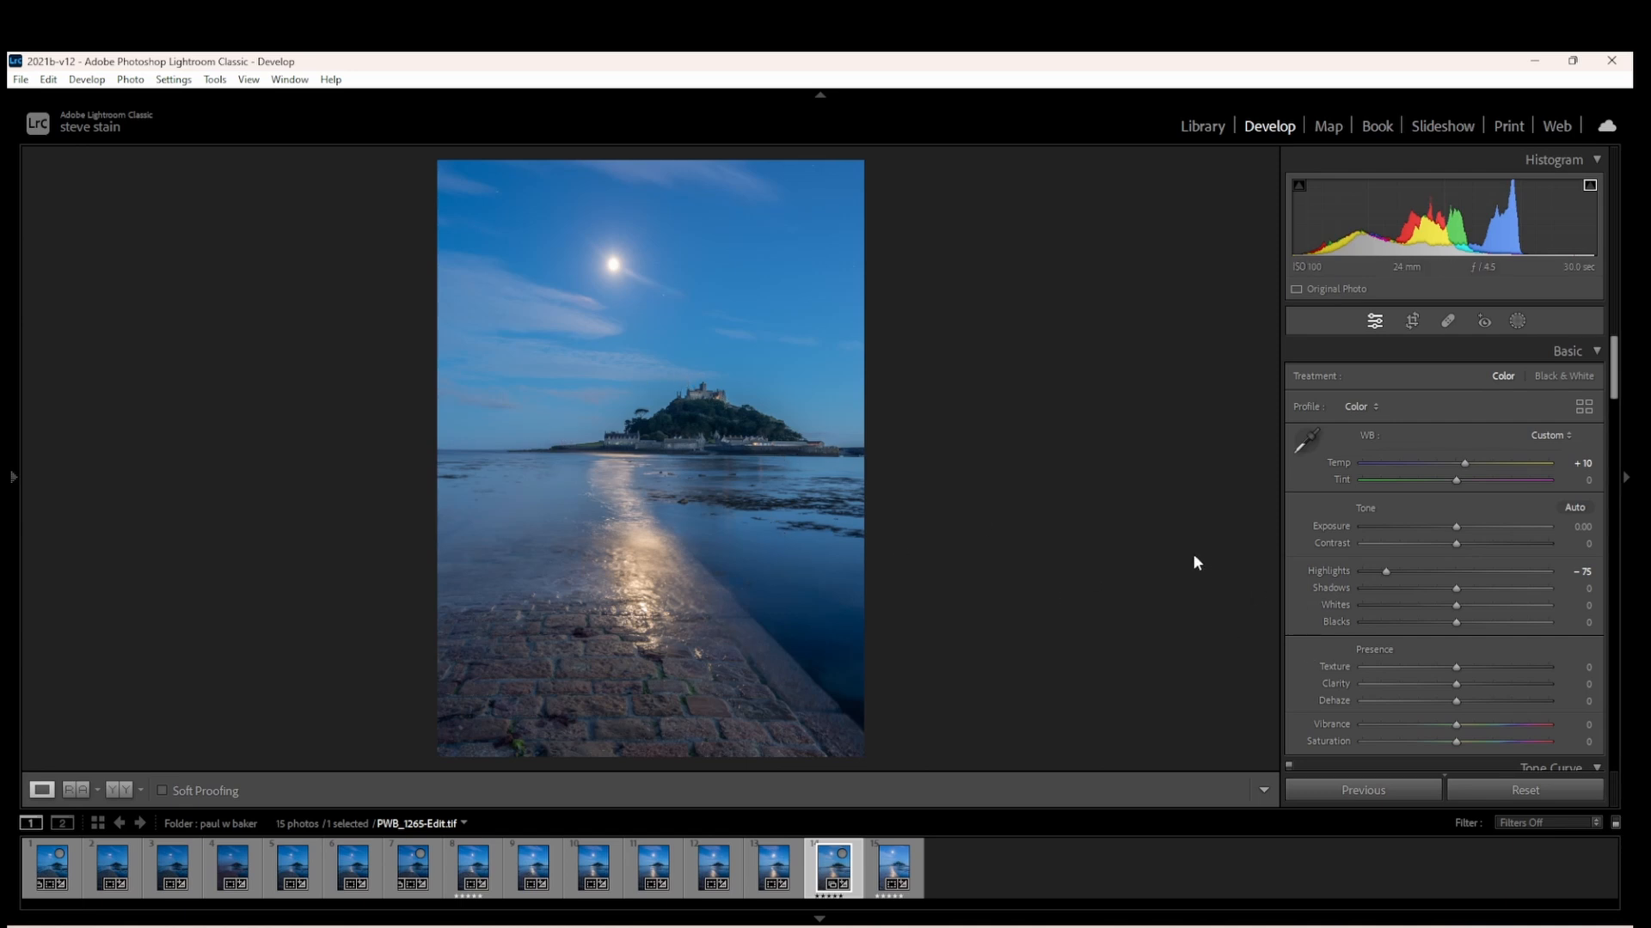
# Step: Add a Select Sky mask and set its Exposure to -0.23
pyautogui.click(1517, 320)
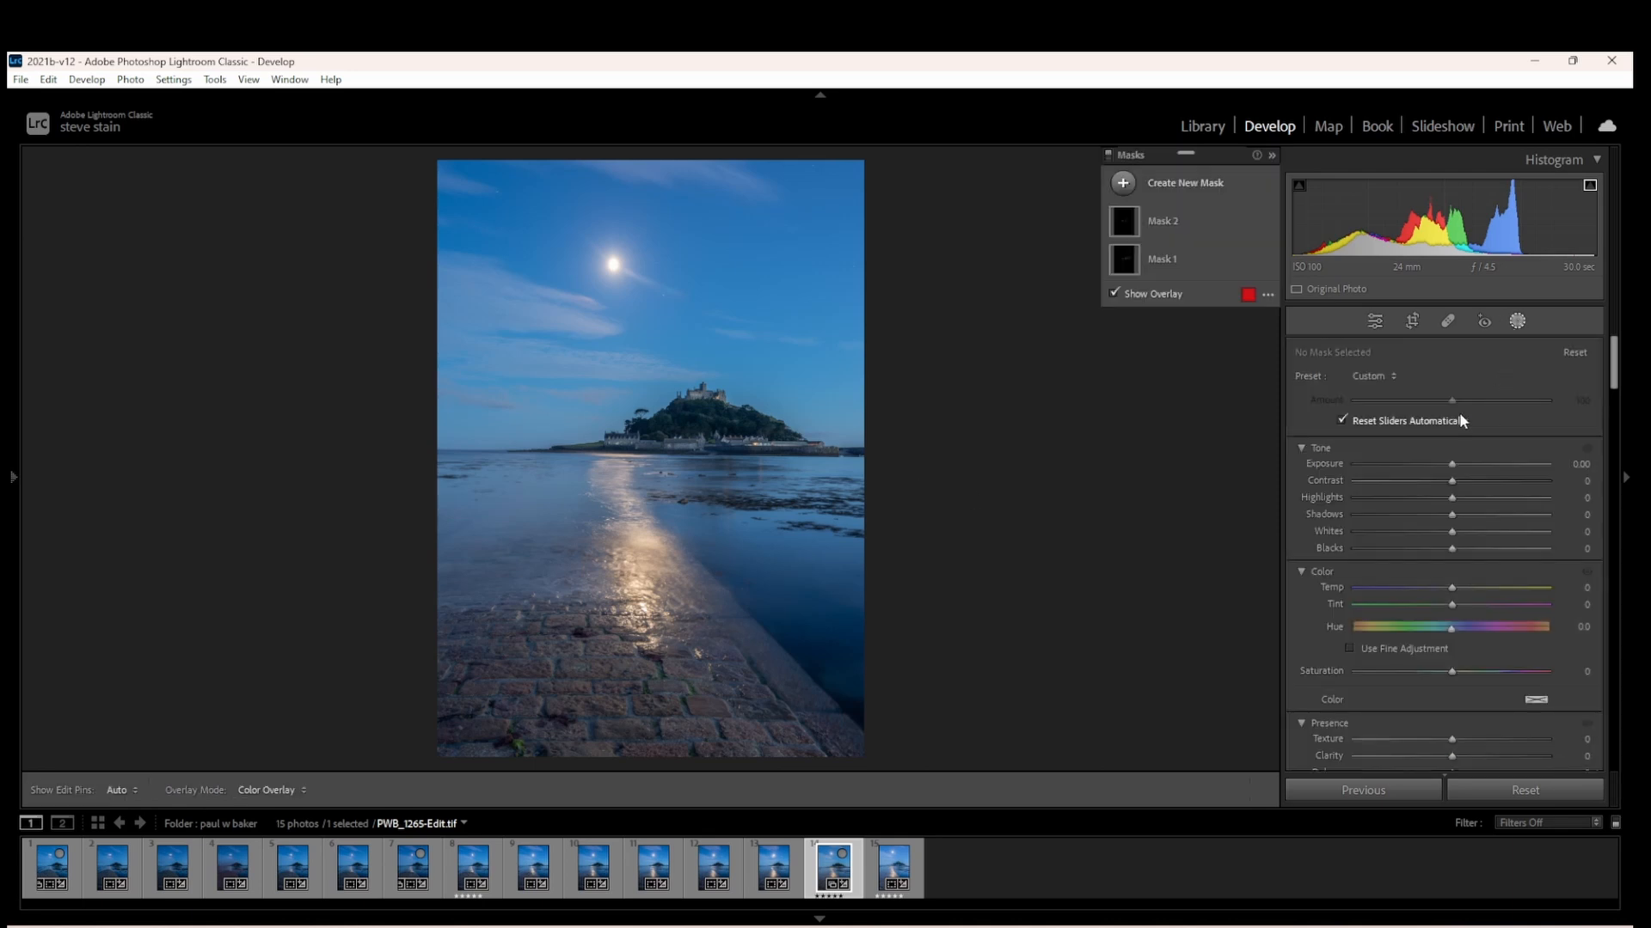
pyautogui.click(1189, 187)
pyautogui.click(1211, 239)
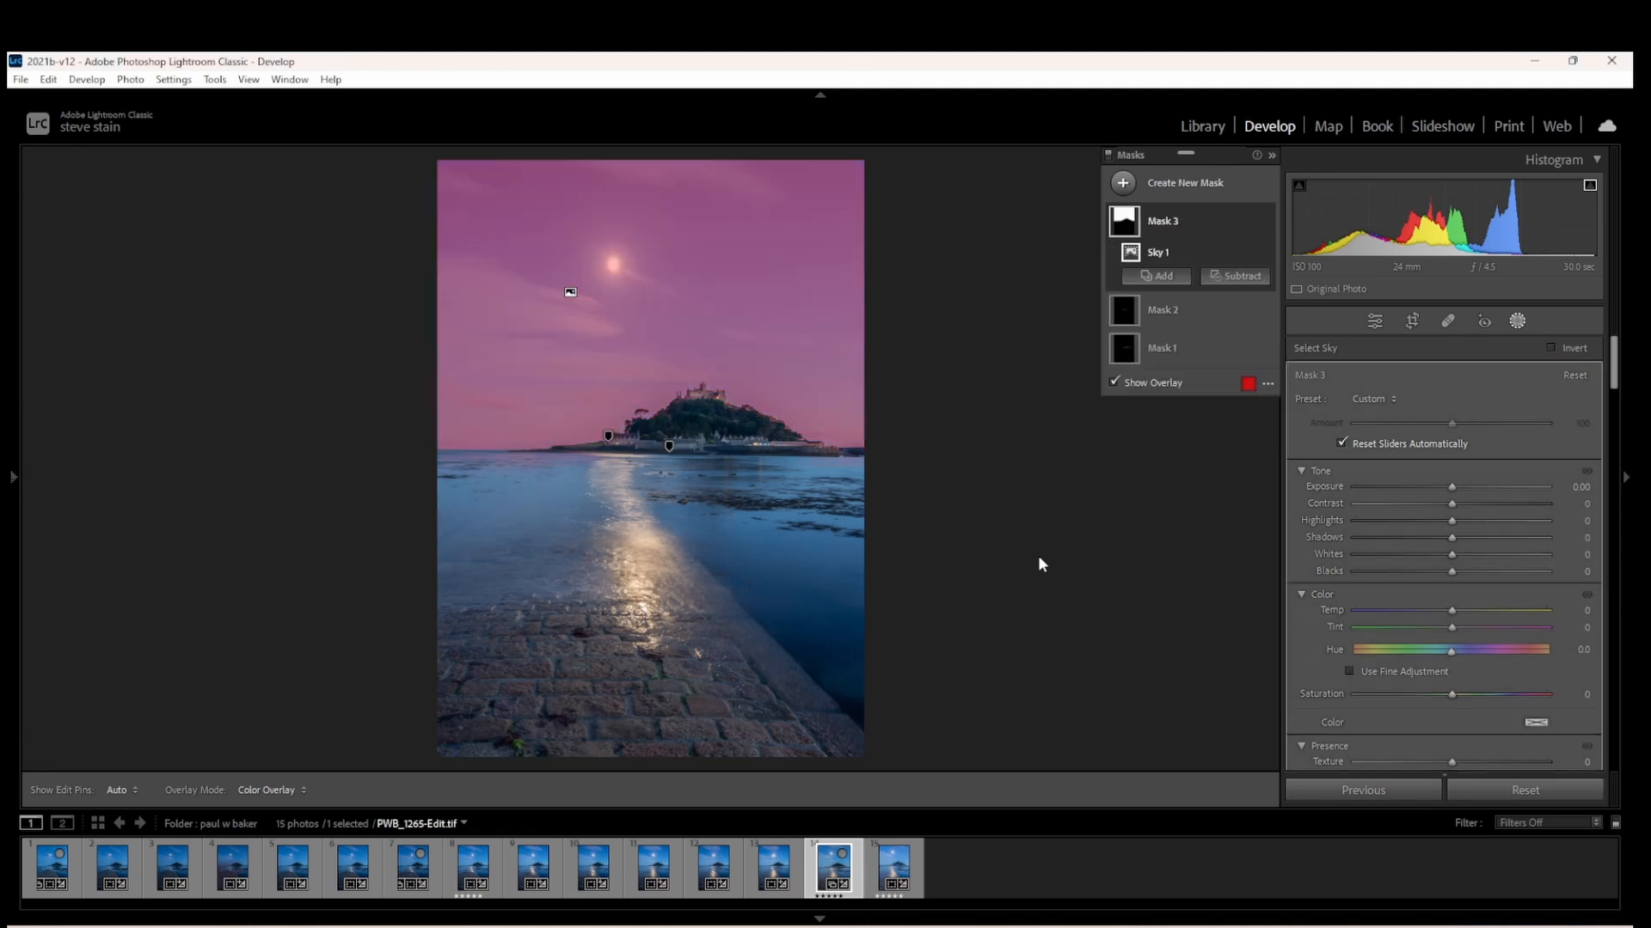
pyautogui.moveTo(1451, 486); pyautogui.dragTo(1446, 490)
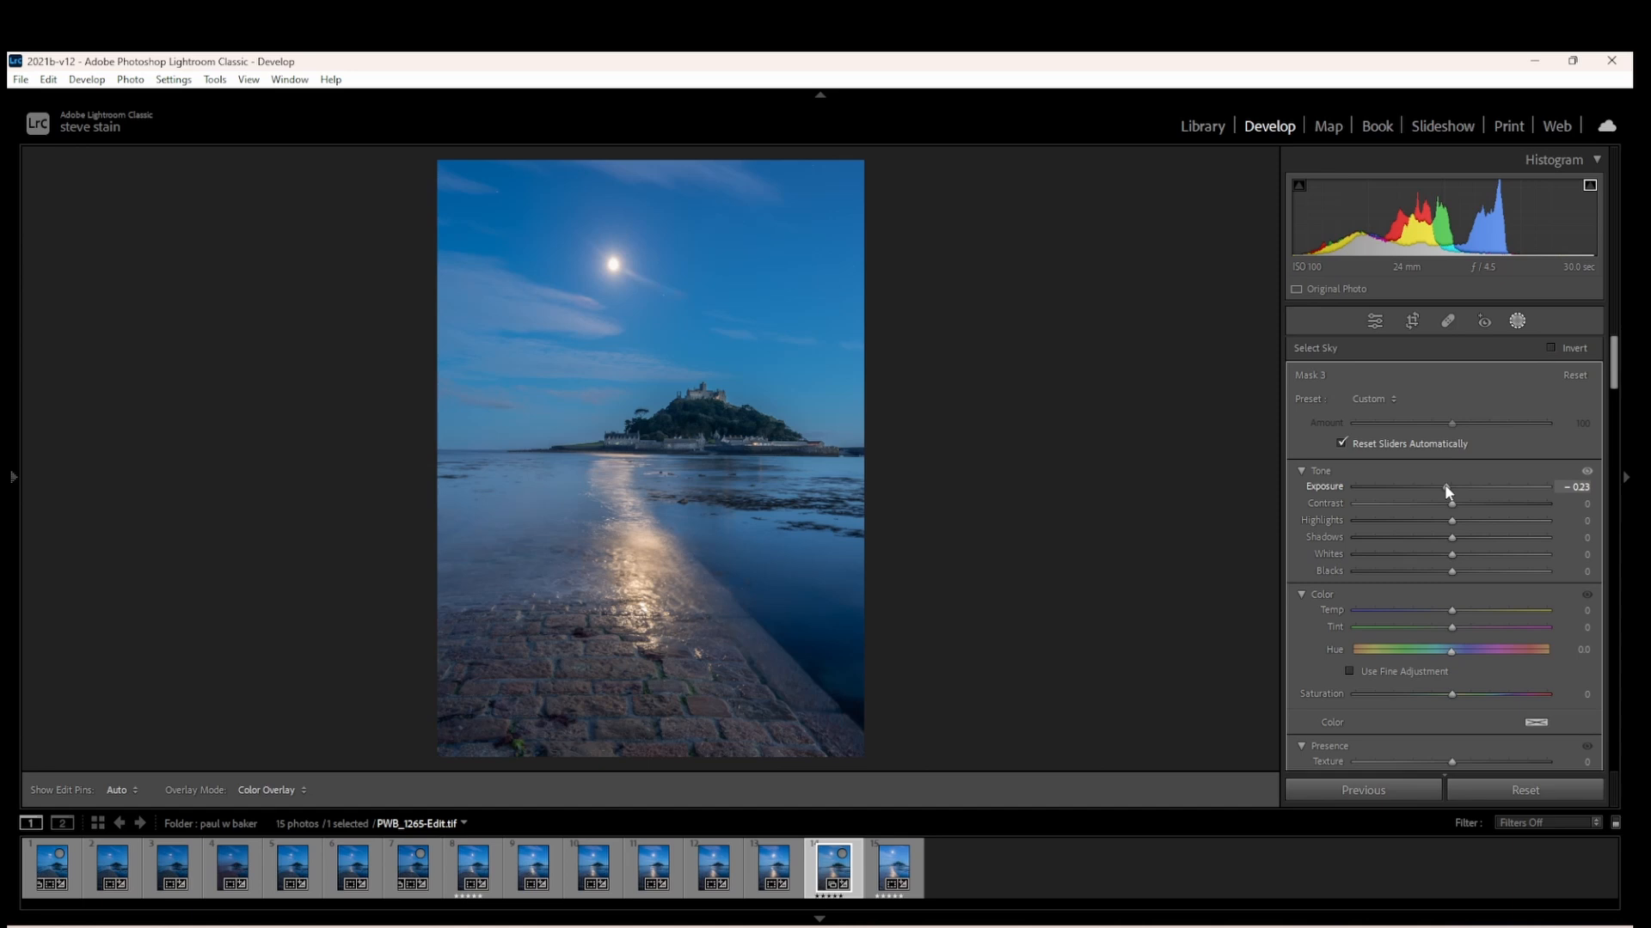
pyautogui.moveTo(1446, 491); pyautogui.dragTo(1447, 490)
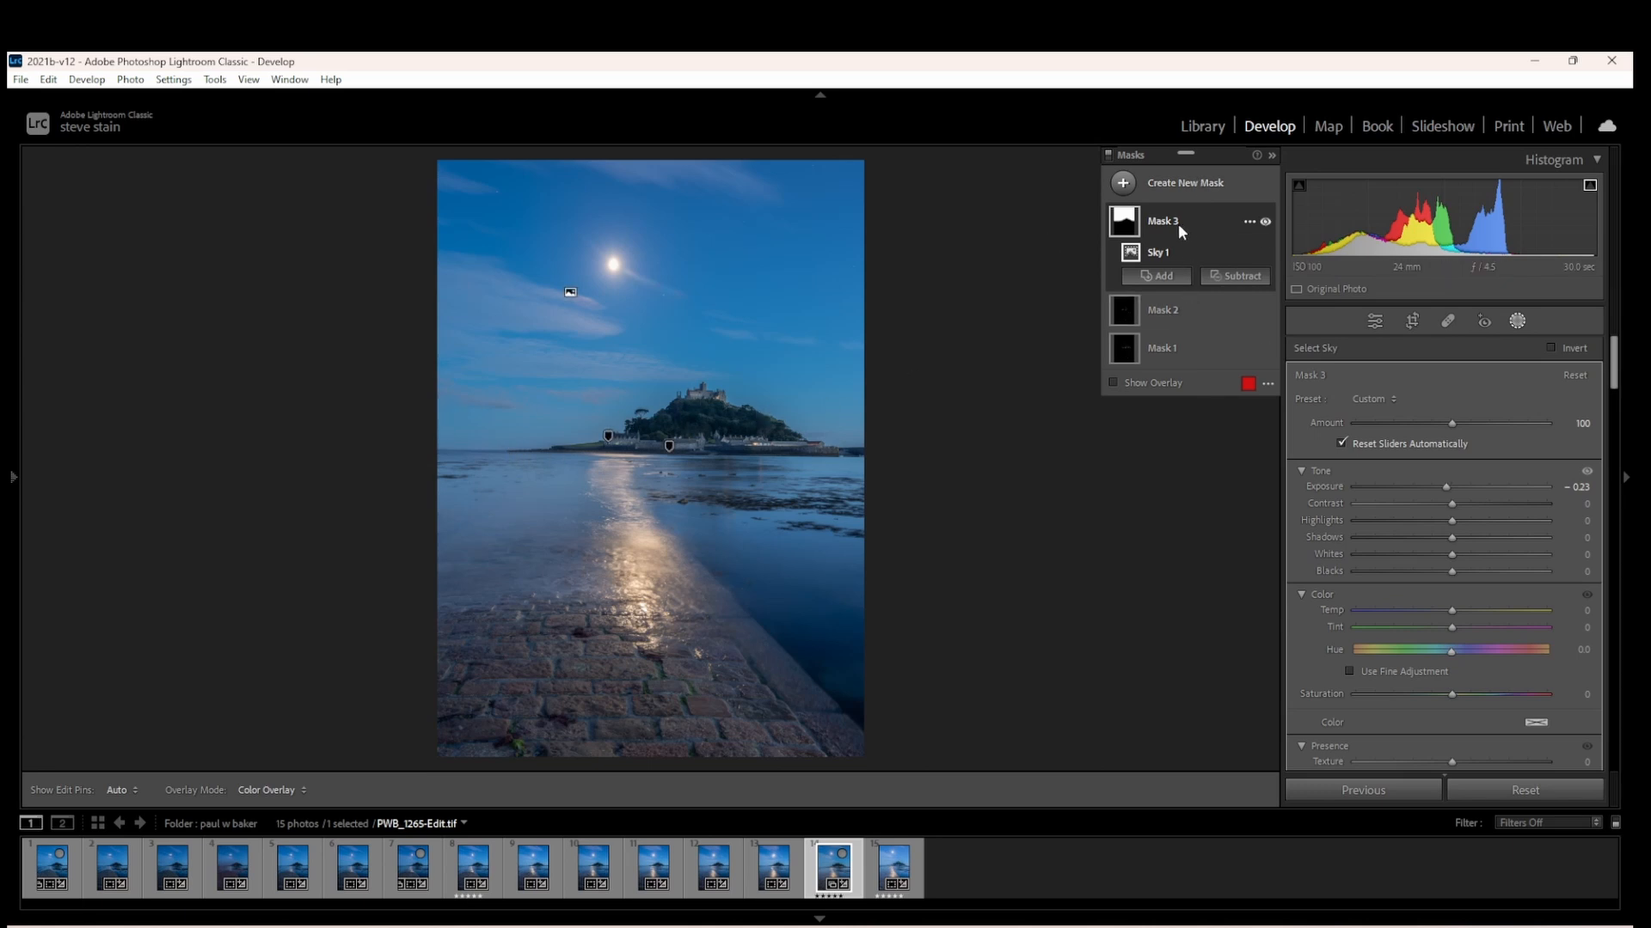
# Step: Intersect the sky mask with a linear gradient drawn across the castle hill just above the horizon
pyautogui.click(1249, 221)
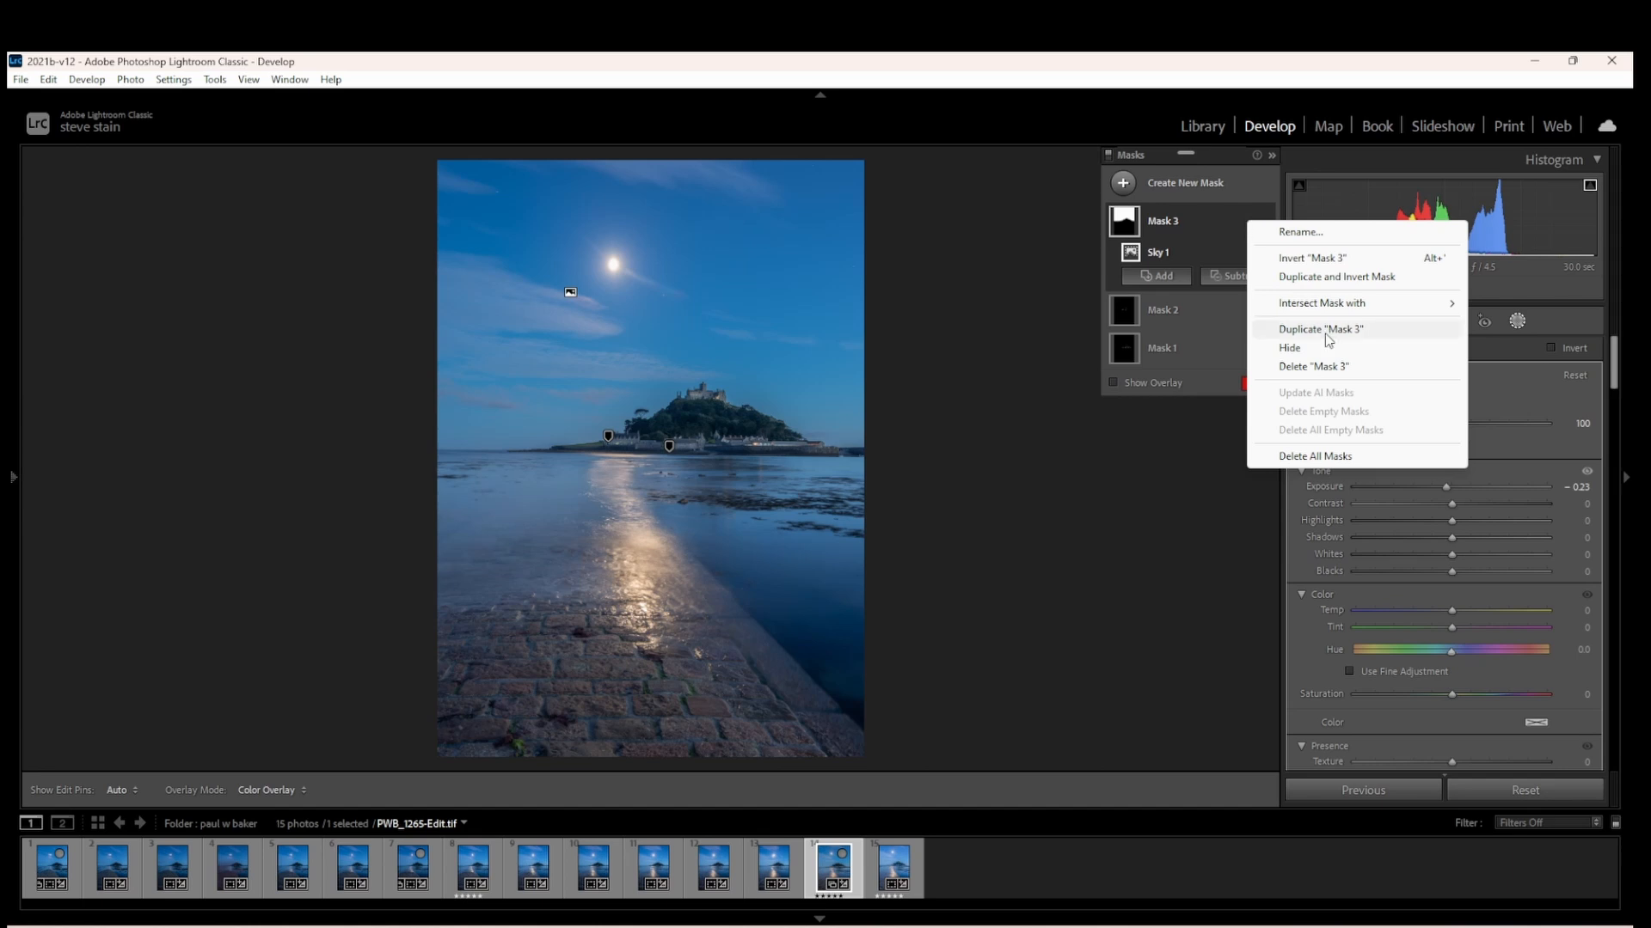
pyautogui.moveTo(1328, 308)
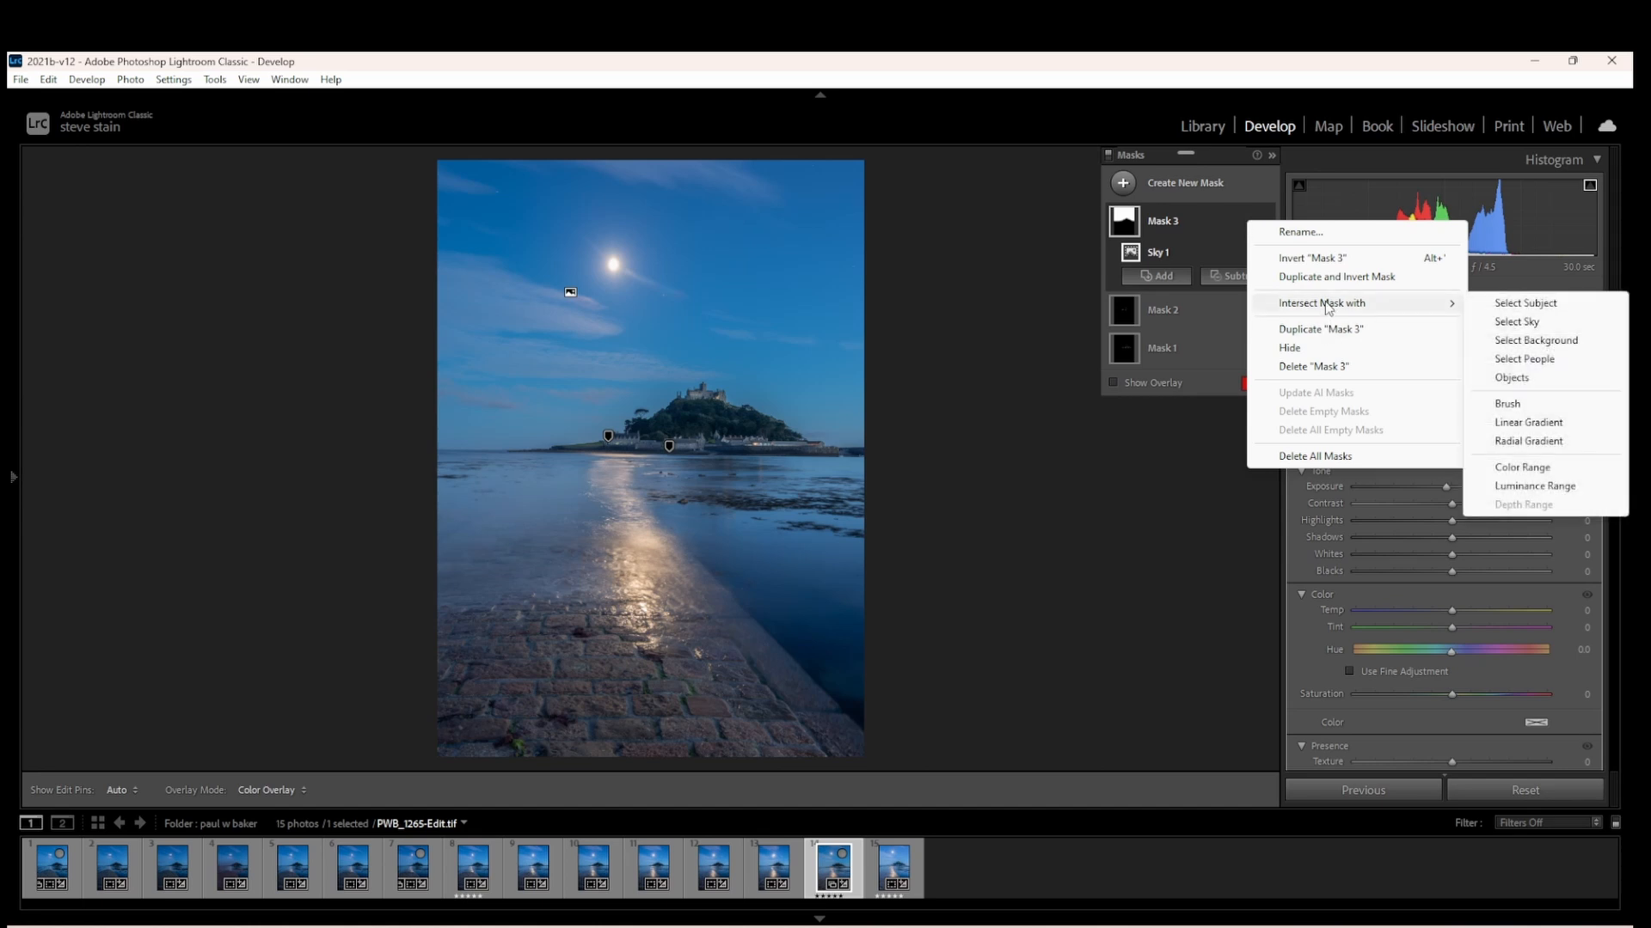
pyautogui.click(1543, 424)
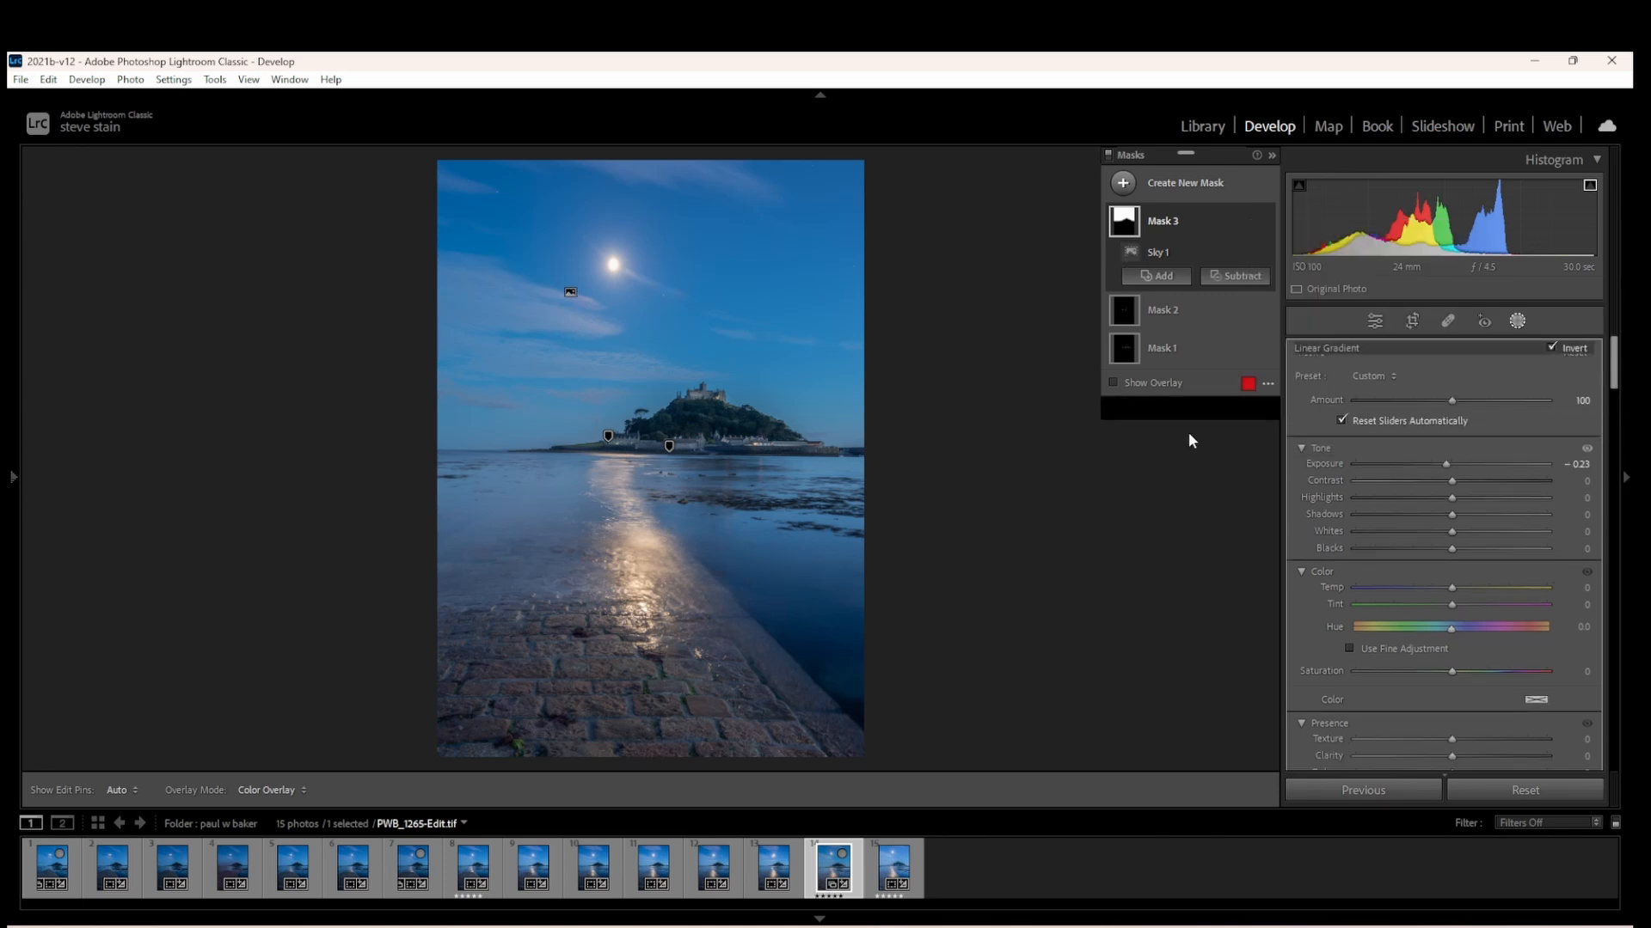
pyautogui.moveTo(645, 416)
pyautogui.mouseDown()
pyautogui.moveTo(644, 492)
pyautogui.moveTo(643, 428)
pyautogui.mouseUp()
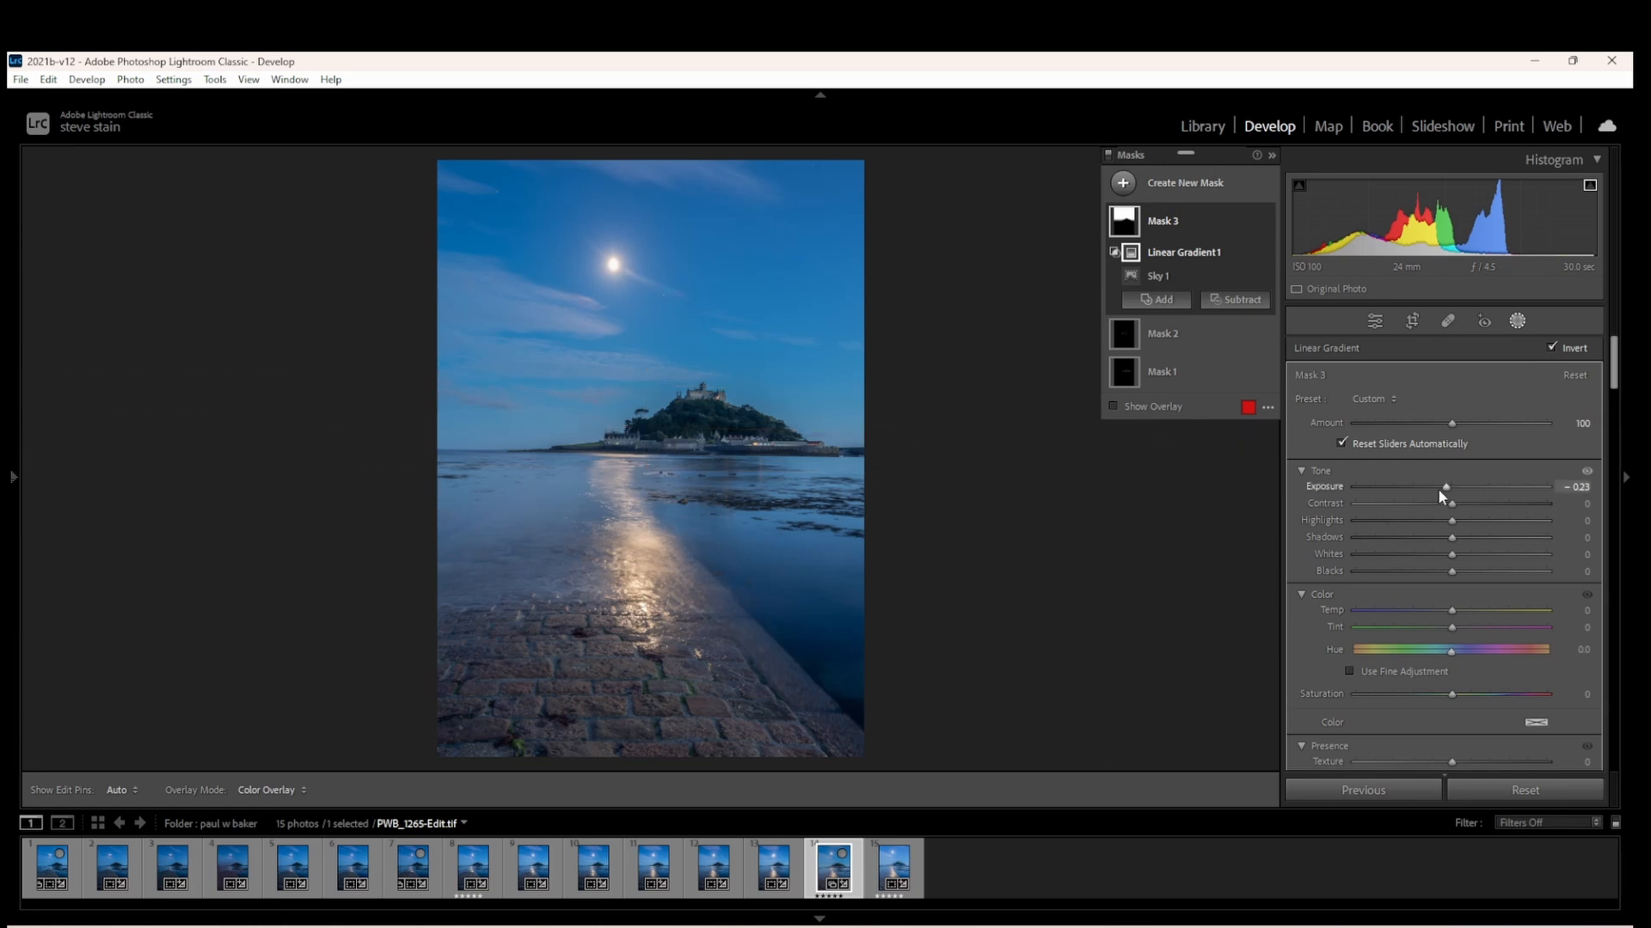
# Step: Lower the sky mask's Exposure to -0.44 and extend the gradient's upper edge slightly above the castle
pyautogui.moveTo(1446, 488); pyautogui.dragTo(1440, 488)
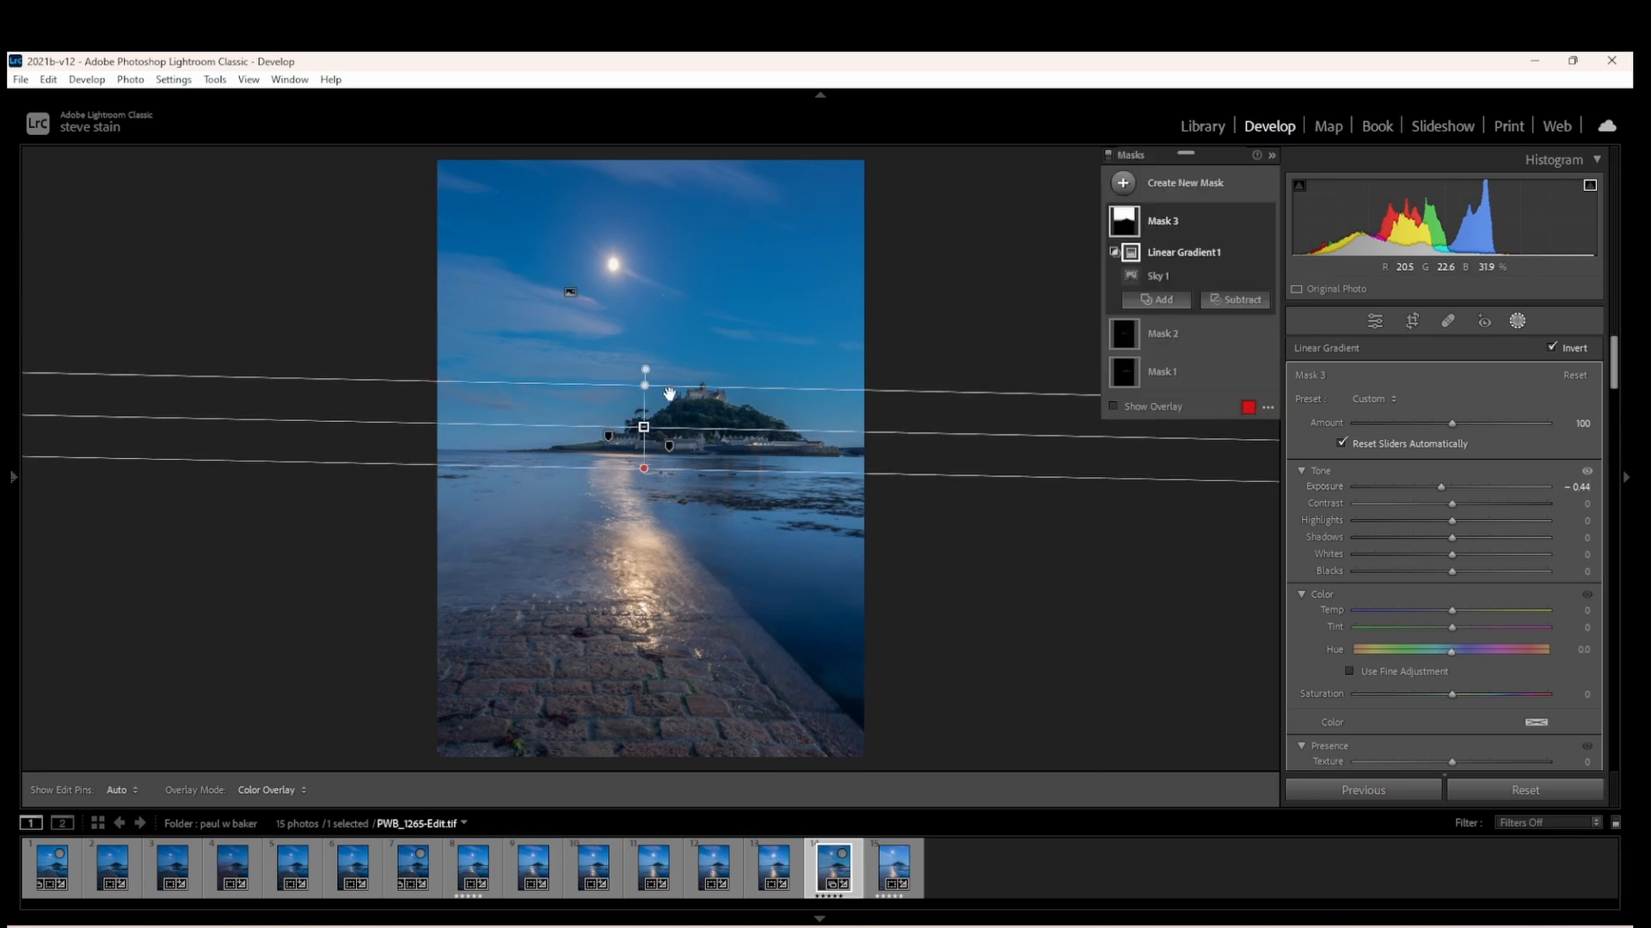
pyautogui.moveTo(641, 388); pyautogui.dragTo(643, 376)
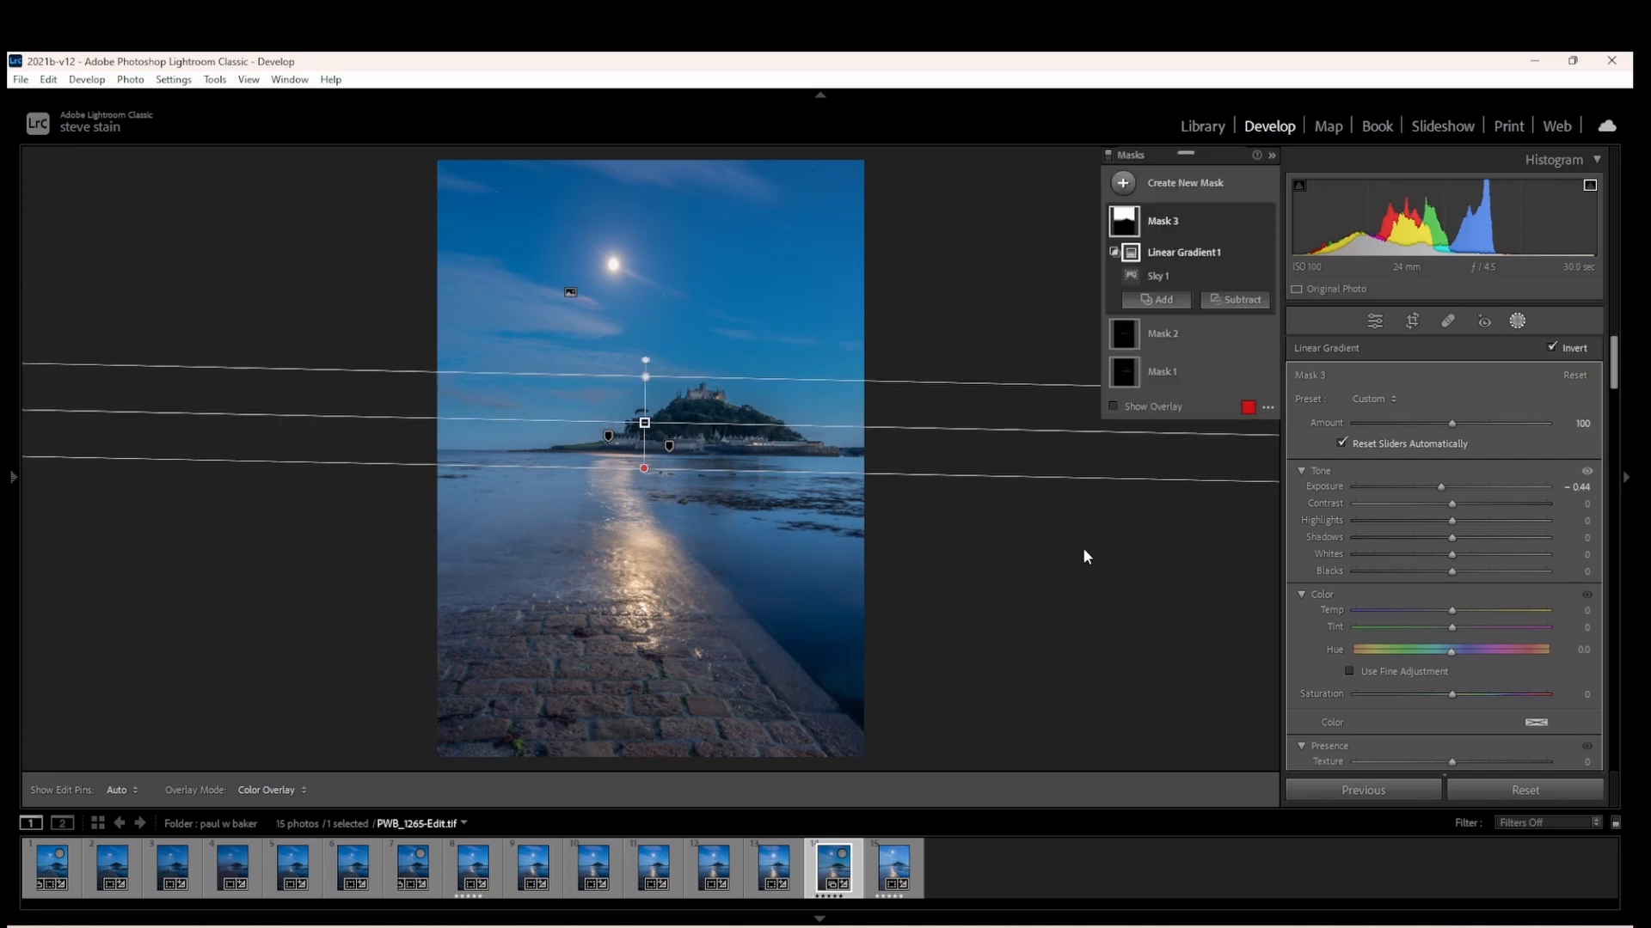
pyautogui.click(1517, 321)
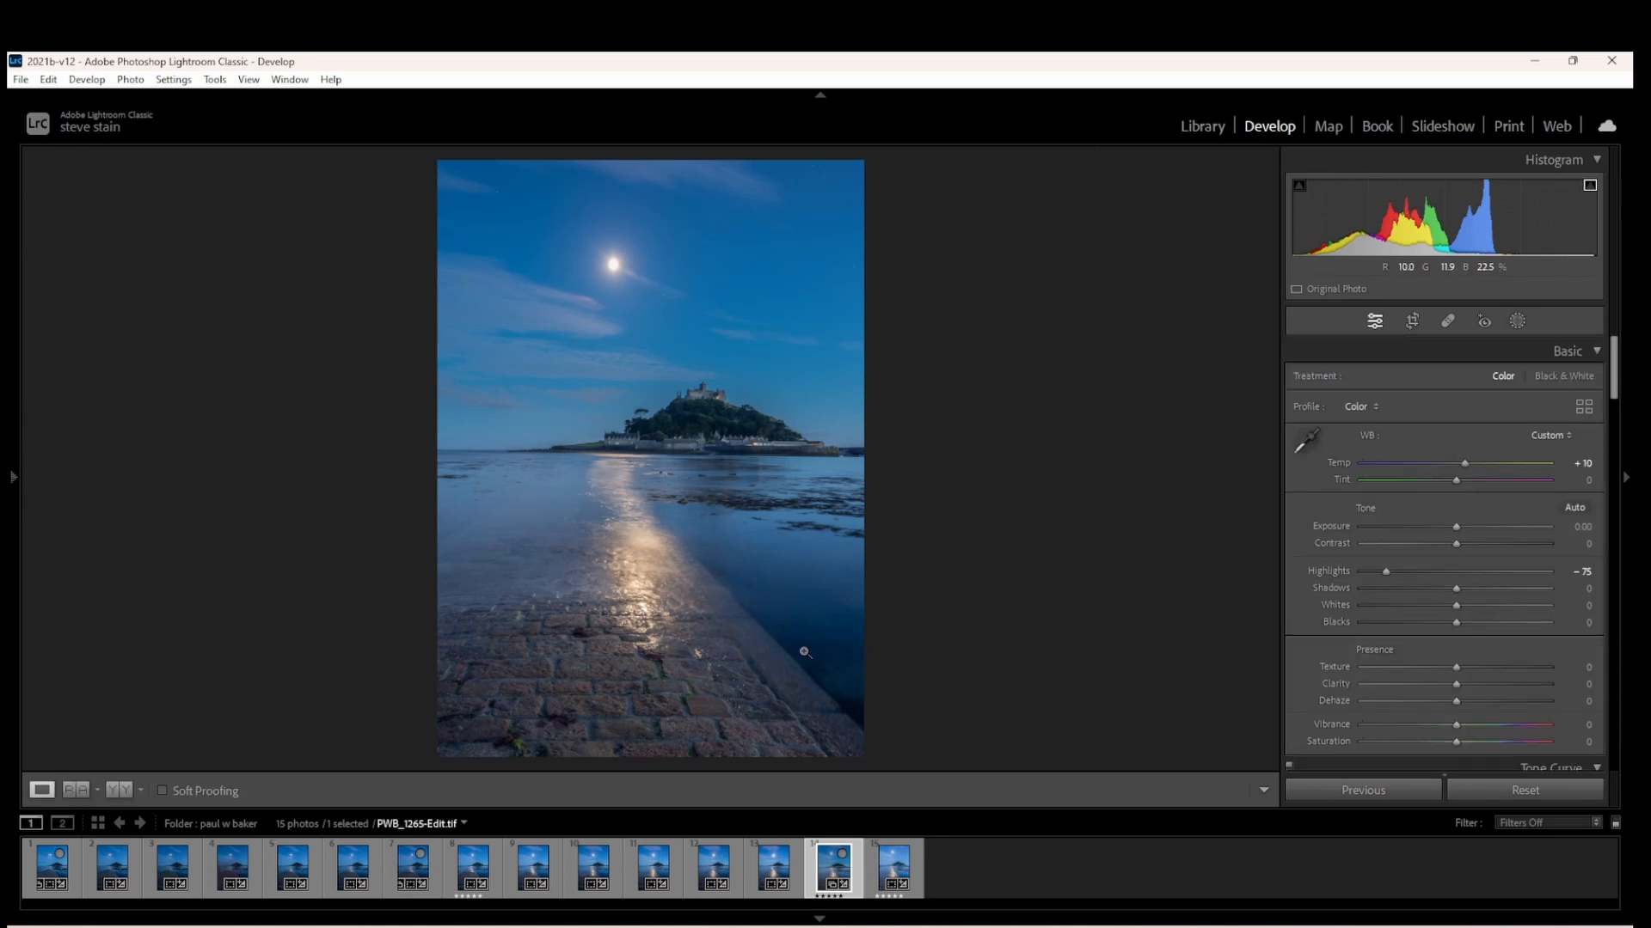
# Step: Add a tall, slightly tilted radial gradient mask over the moon, castle island and moonlit causeway
pyautogui.click(1516, 321)
pyautogui.click(1206, 184)
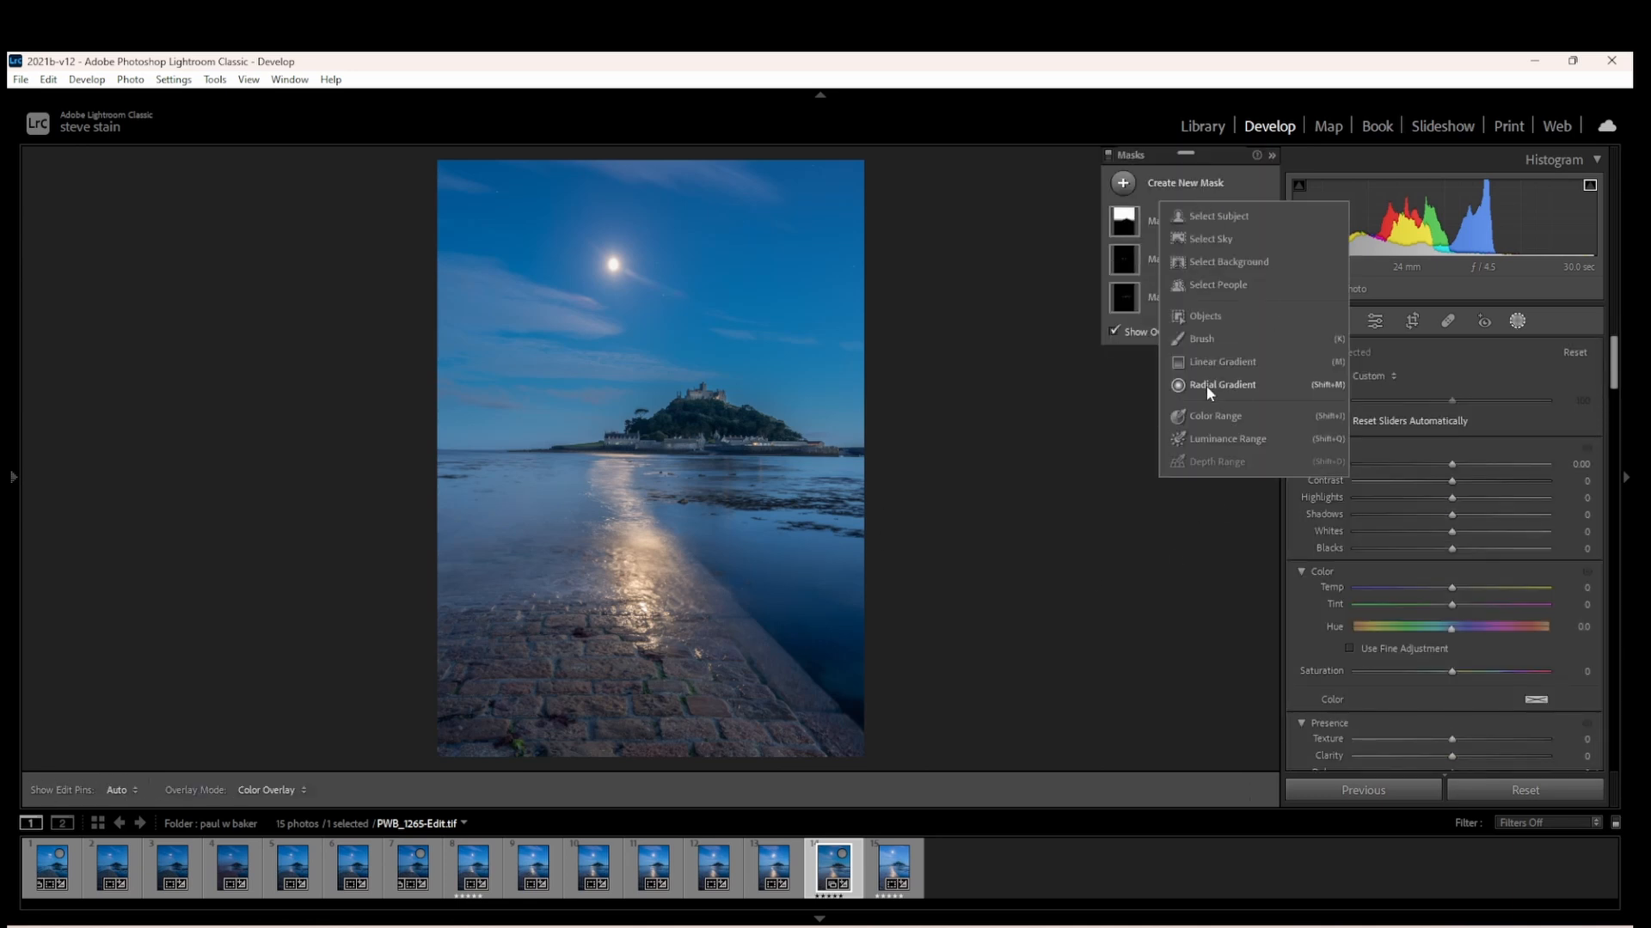
pyautogui.click(1211, 385)
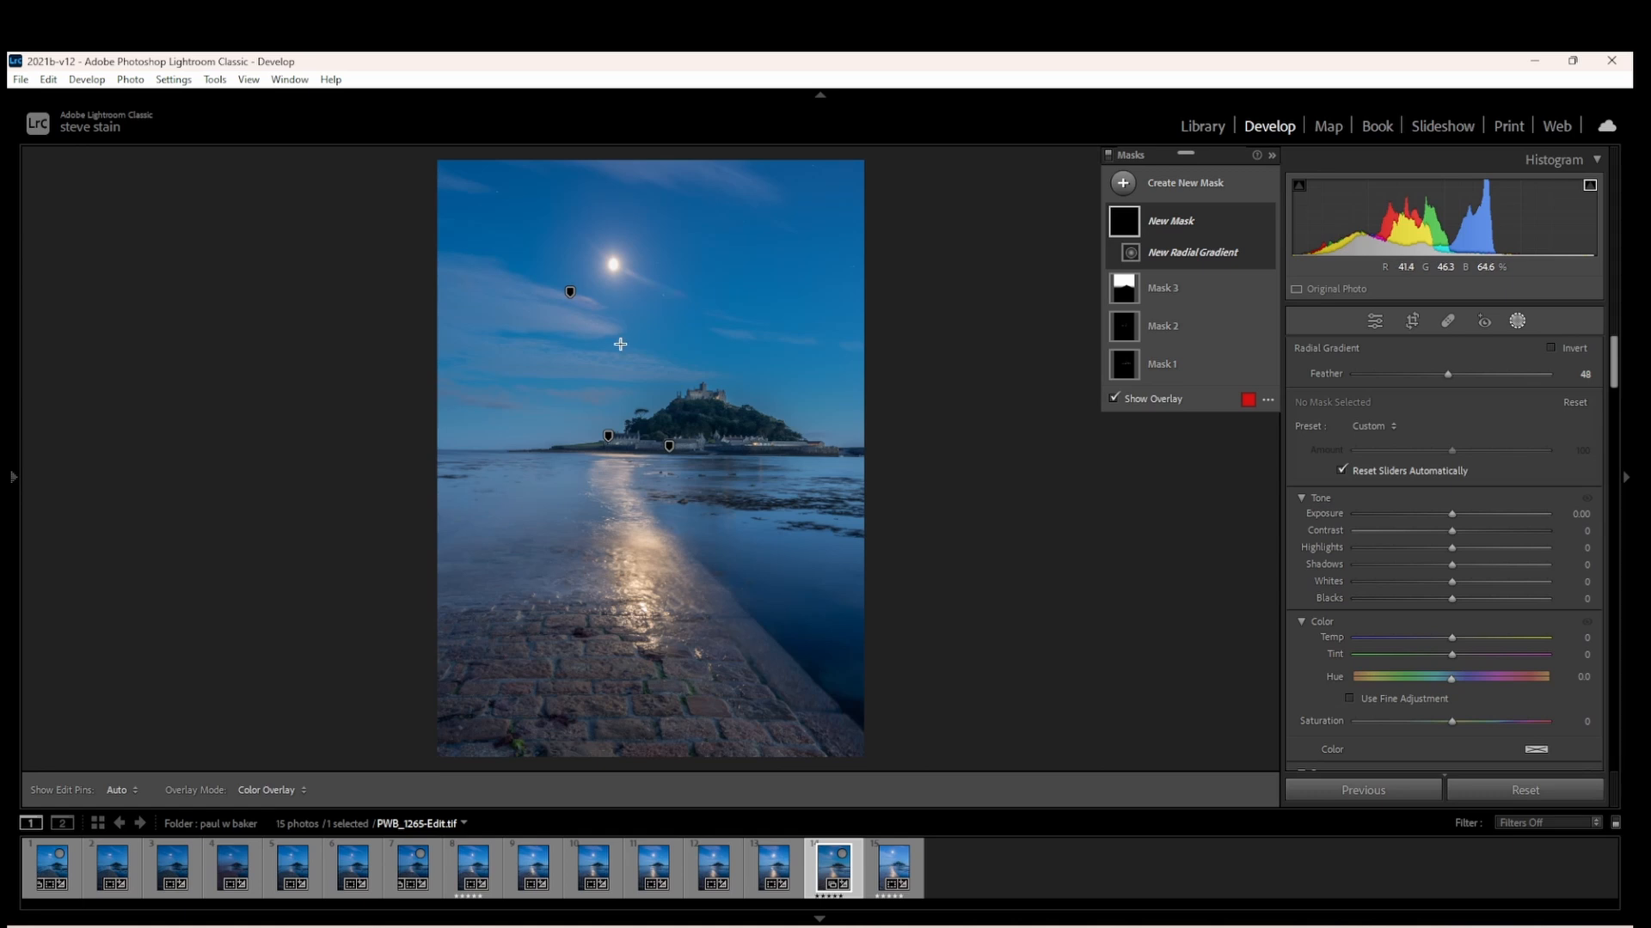
pyautogui.moveTo(620, 343); pyautogui.dragTo(792, 765)
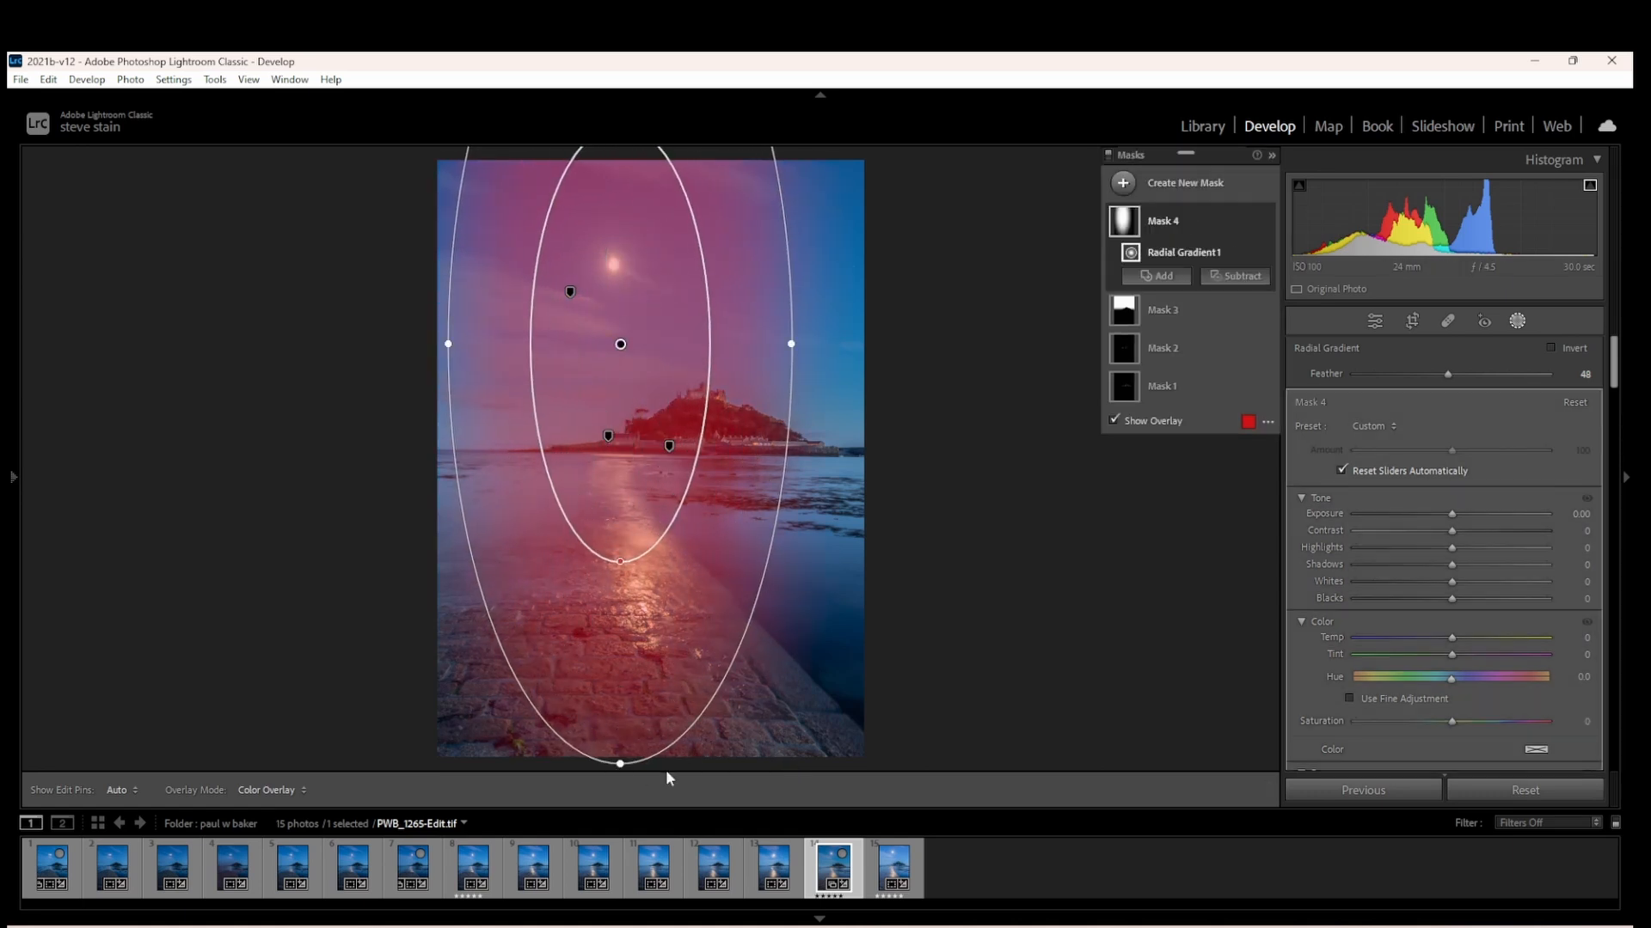
pyautogui.moveTo(620, 764); pyautogui.dragTo(681, 753)
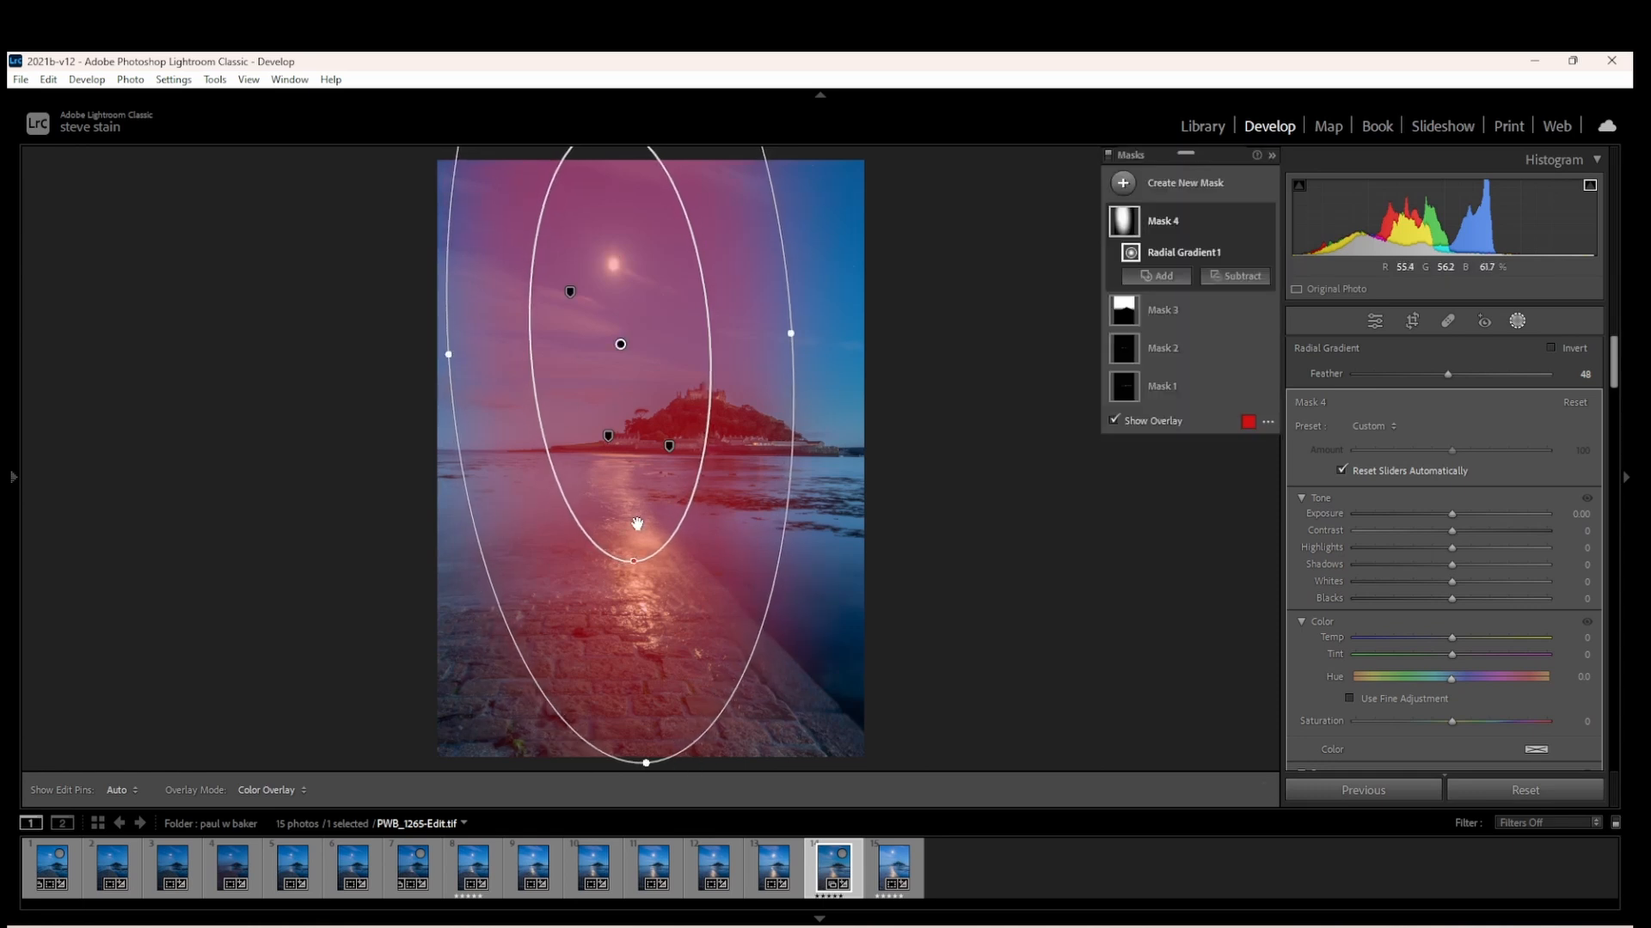
pyautogui.moveTo(639, 464); pyautogui.dragTo(643, 576)
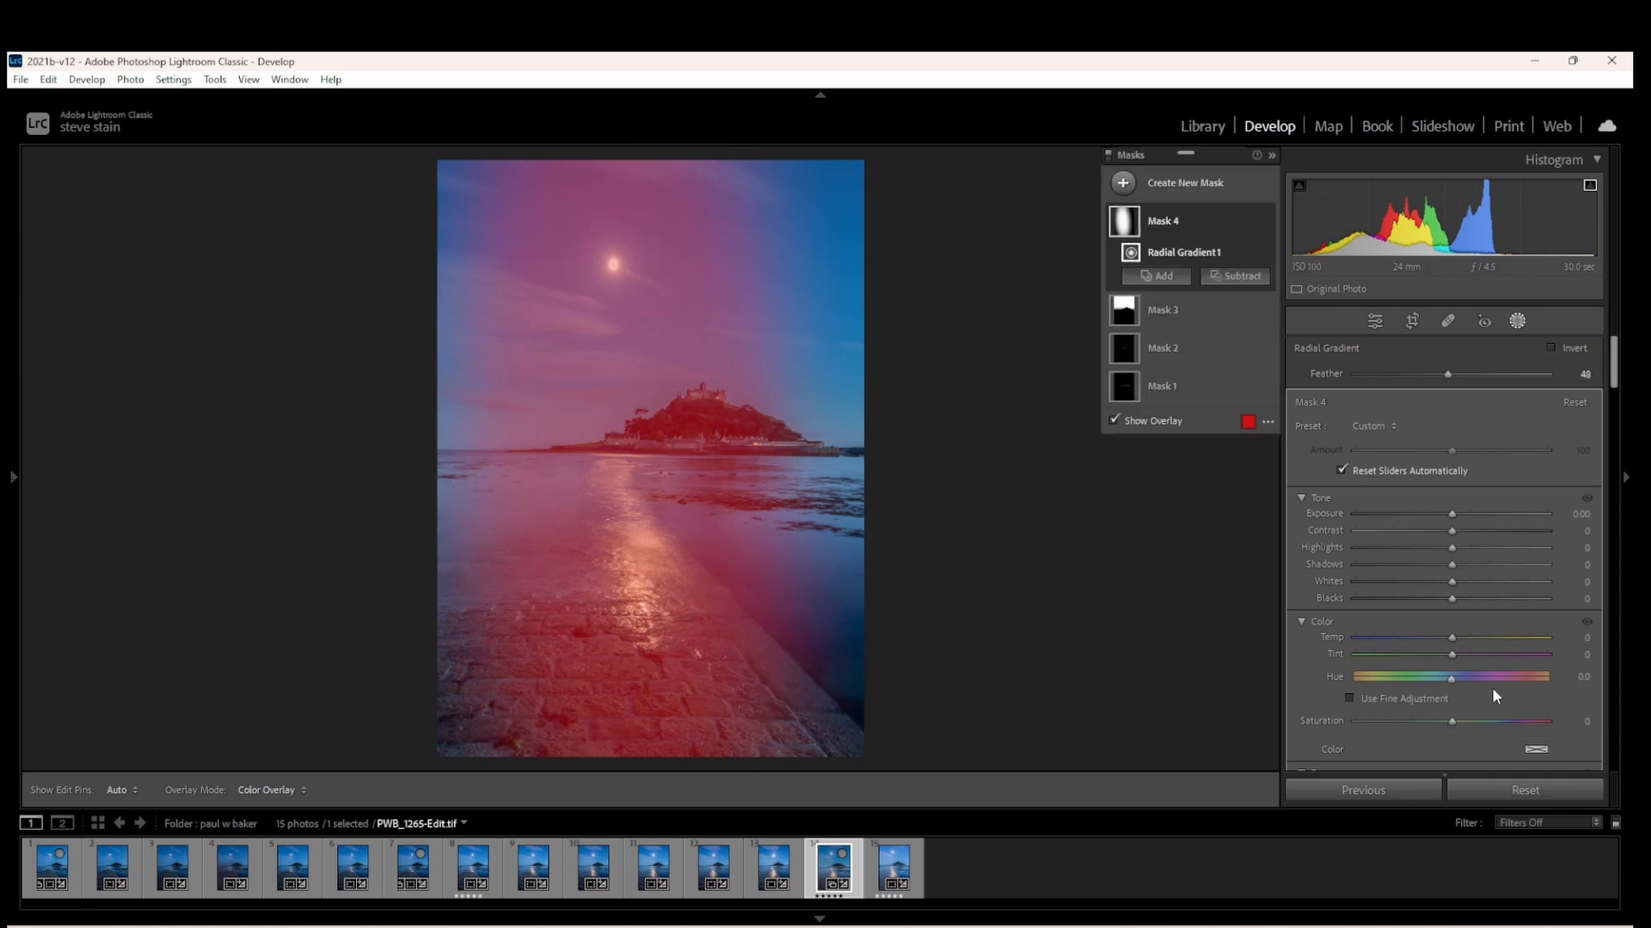
# Step: Set the radial mask's Dehaze to -7 and Temp to 7, and compare the photo with the mask off and on
pyautogui.scroll(-5, 1493, 688)
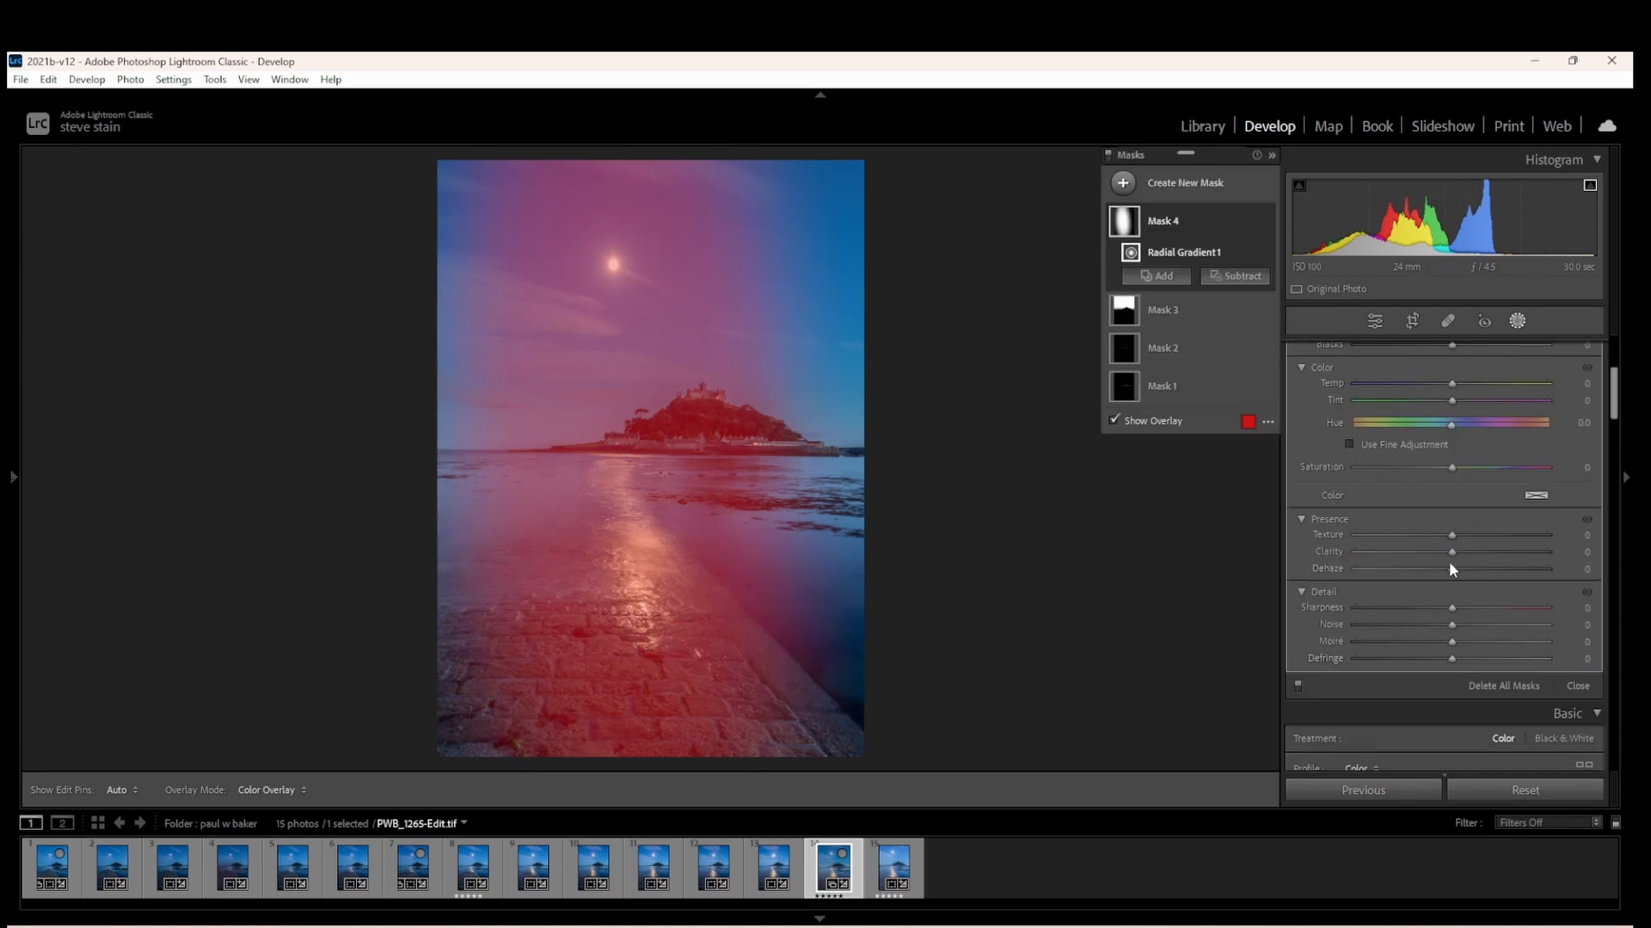
pyautogui.moveTo(1453, 570); pyautogui.dragTo(1446, 569)
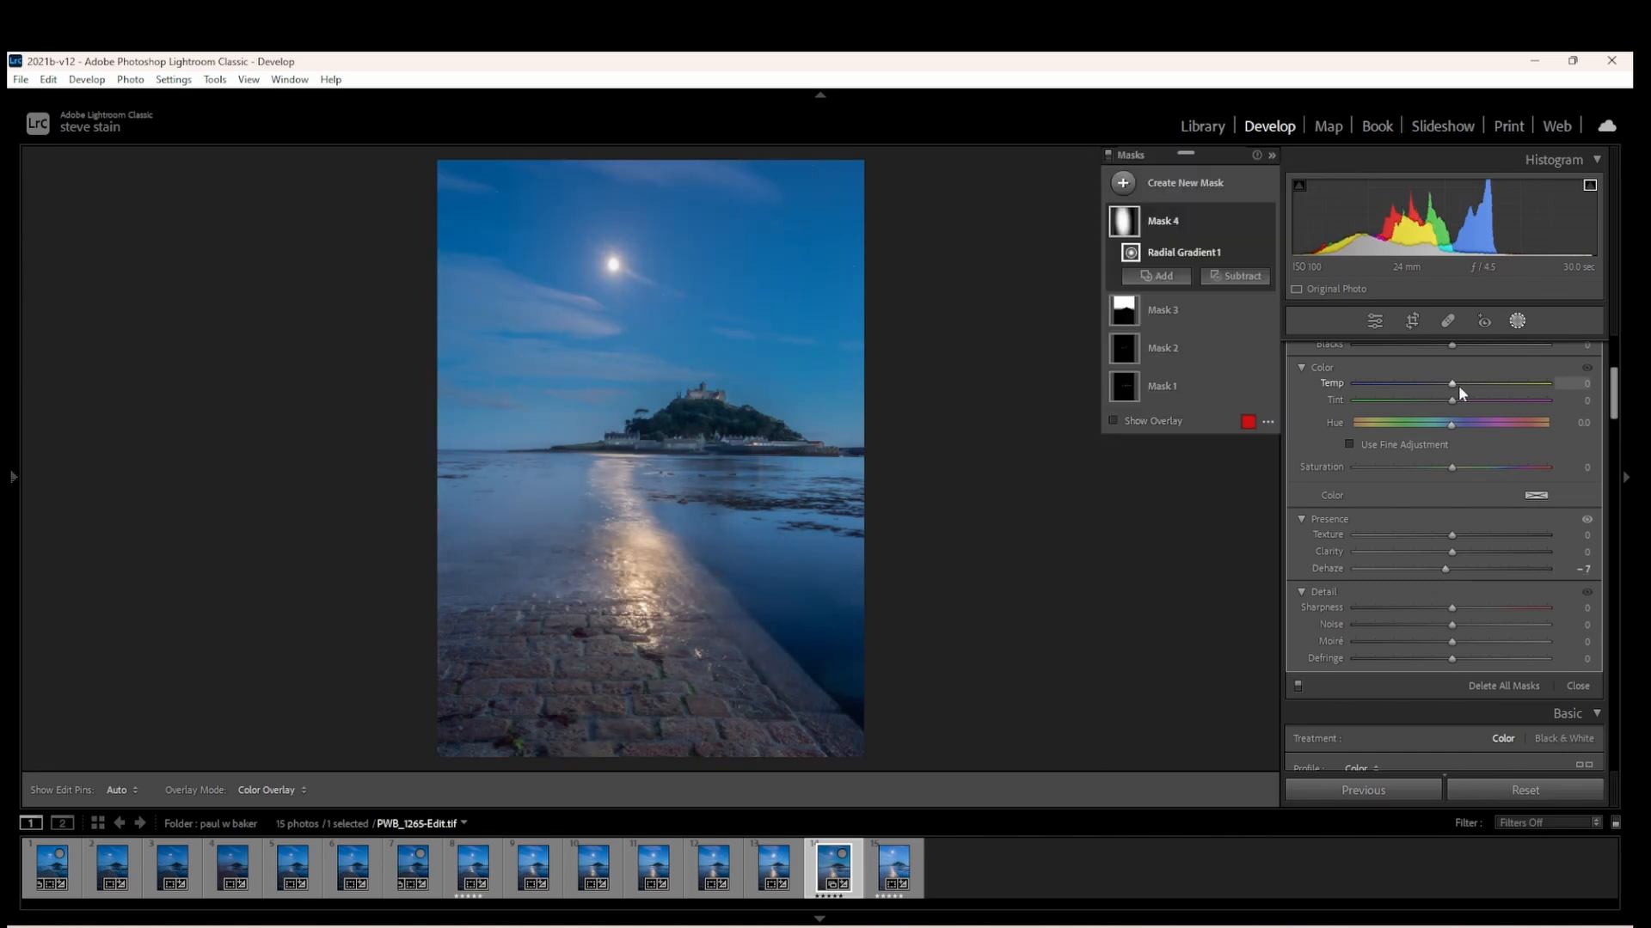
pyautogui.moveTo(1457, 384); pyautogui.dragTo(1457, 381)
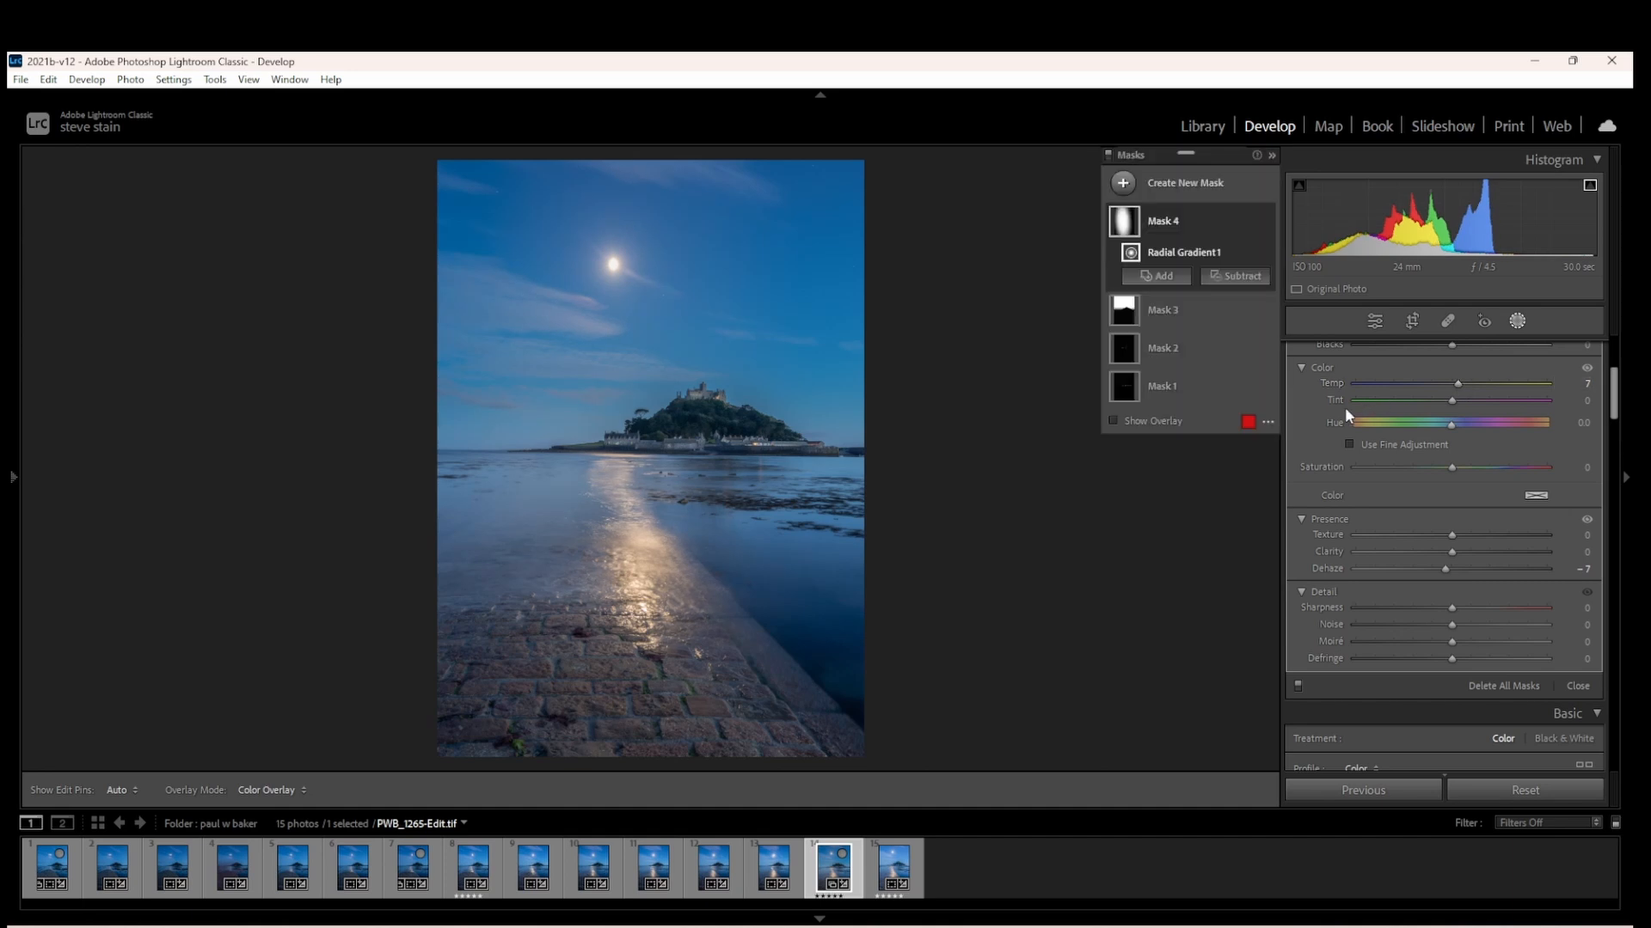
pyautogui.click(1266, 223)
pyautogui.click(1267, 223)
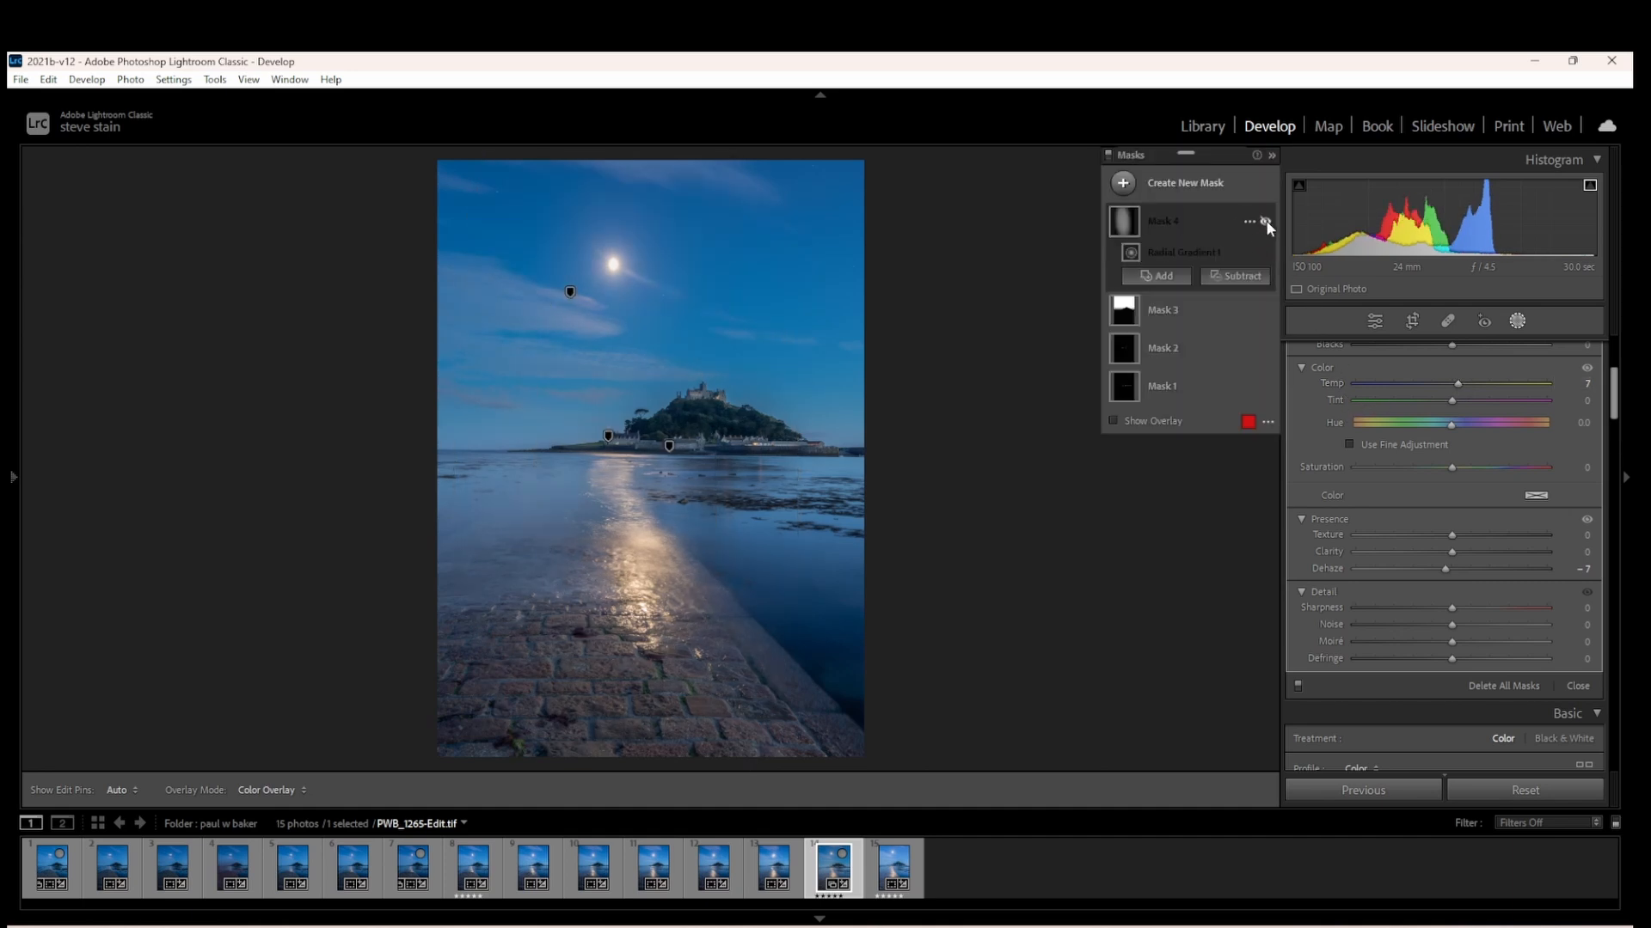
pyautogui.click(1267, 222)
pyautogui.click(1266, 223)
pyautogui.click(1267, 223)
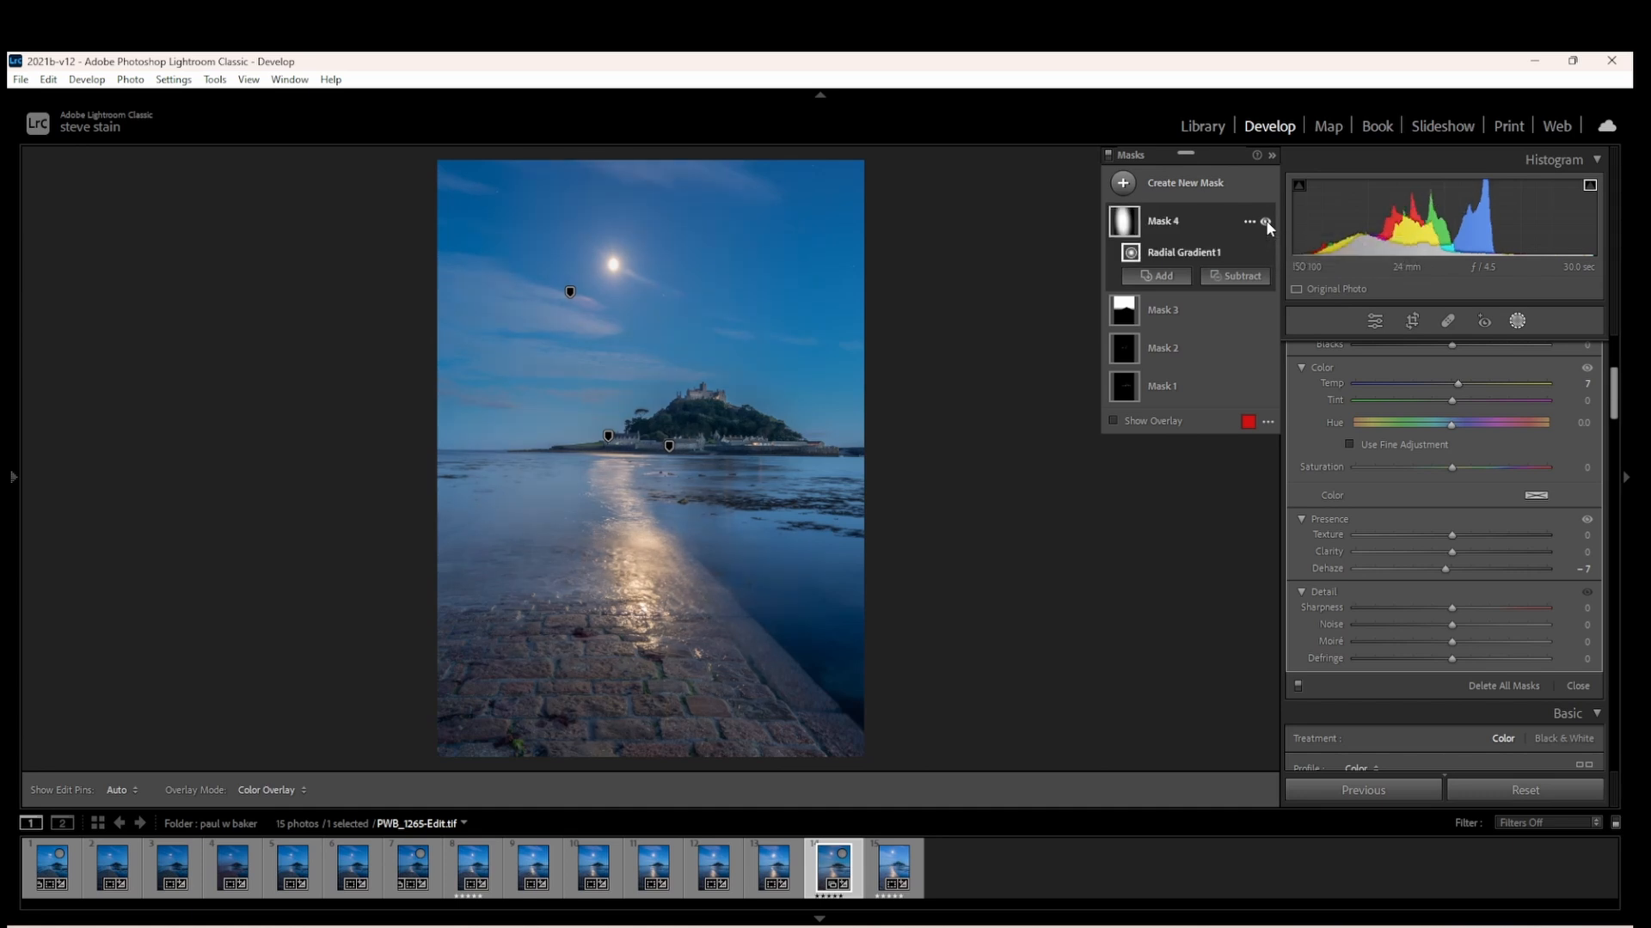
pyautogui.click(1518, 321)
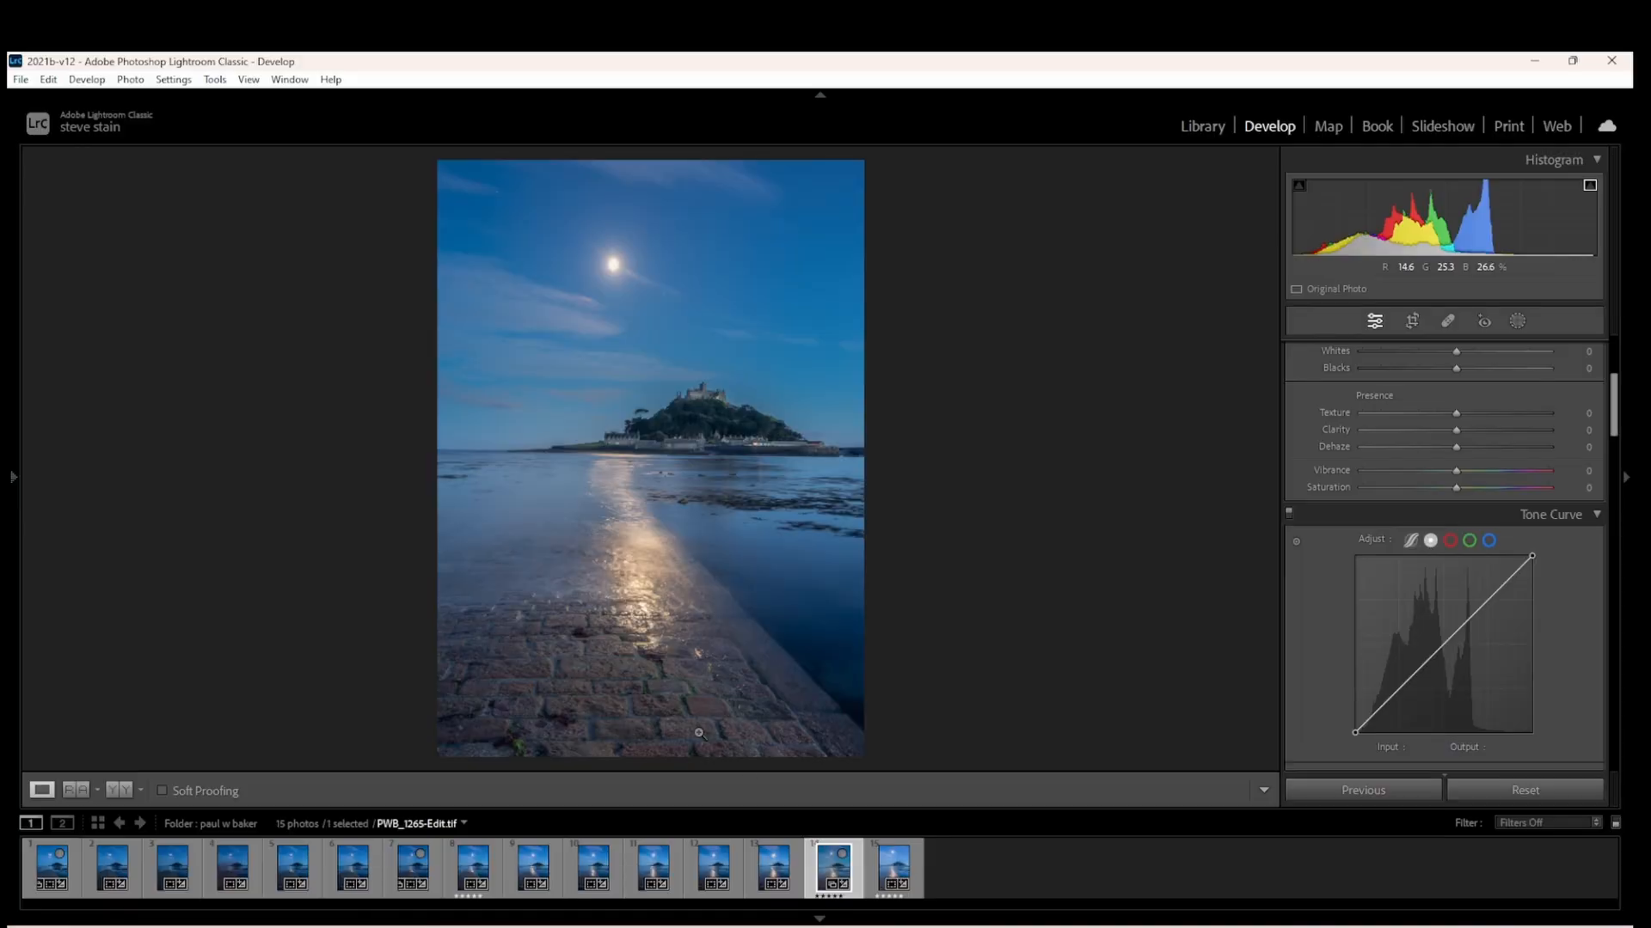
# Step: Create a brush mask with Exposure -0.16 for darkening the causeway's foreground cobbles
pyautogui.moveTo(699, 733); pyautogui.dragTo(780, 634)
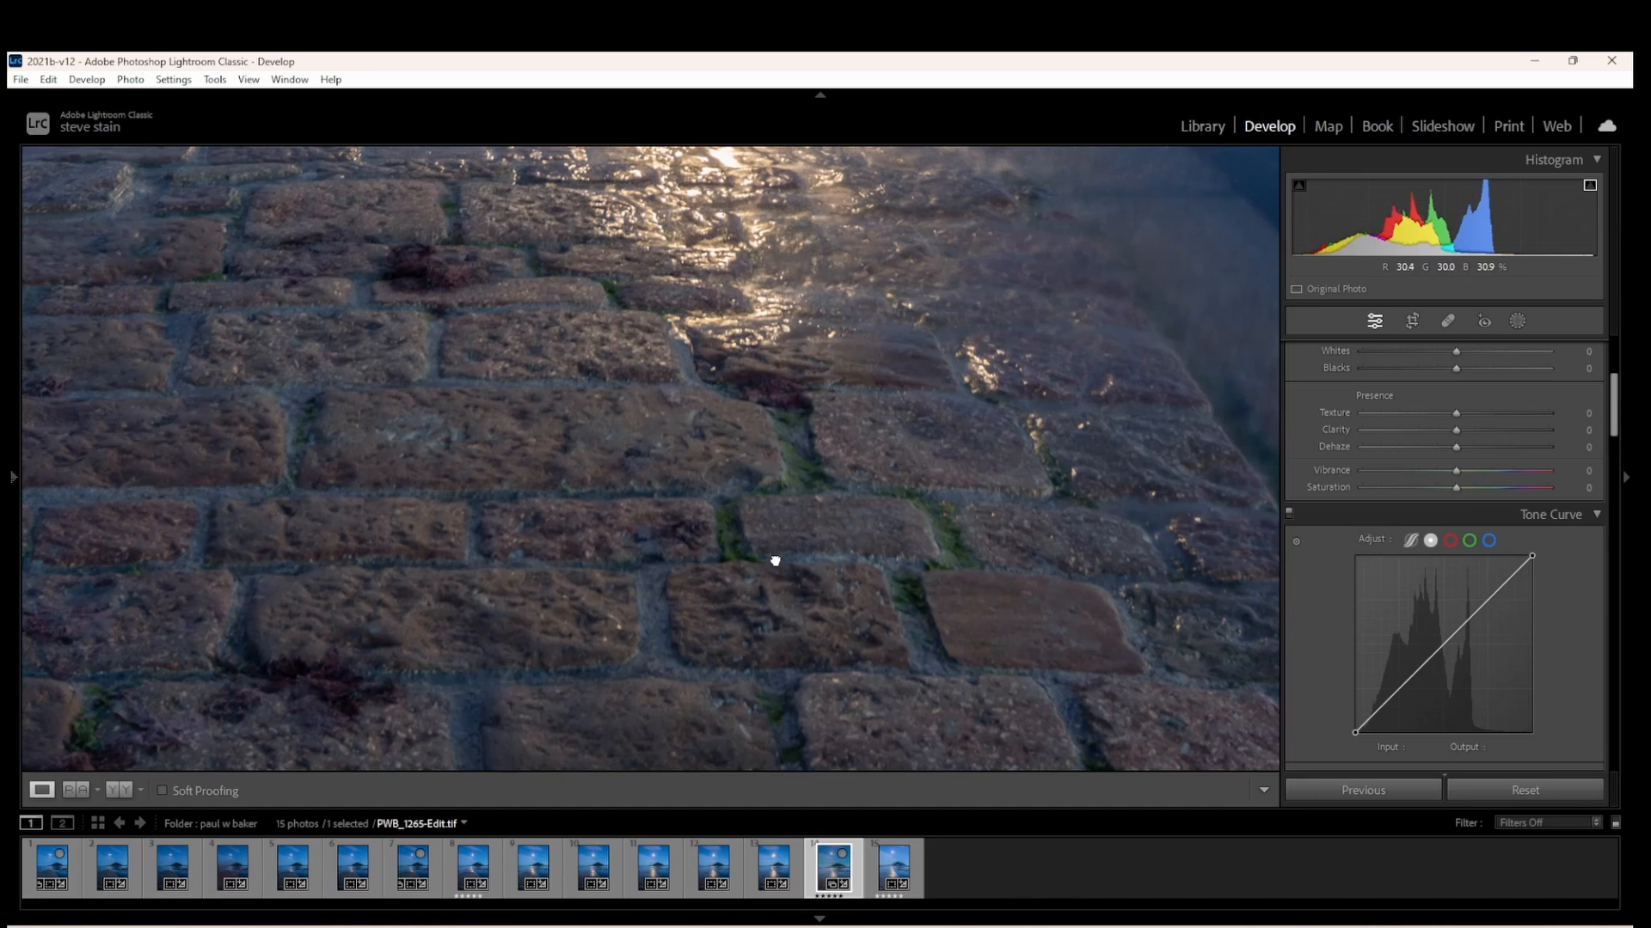
pyautogui.moveTo(775, 561); pyautogui.dragTo(742, 548)
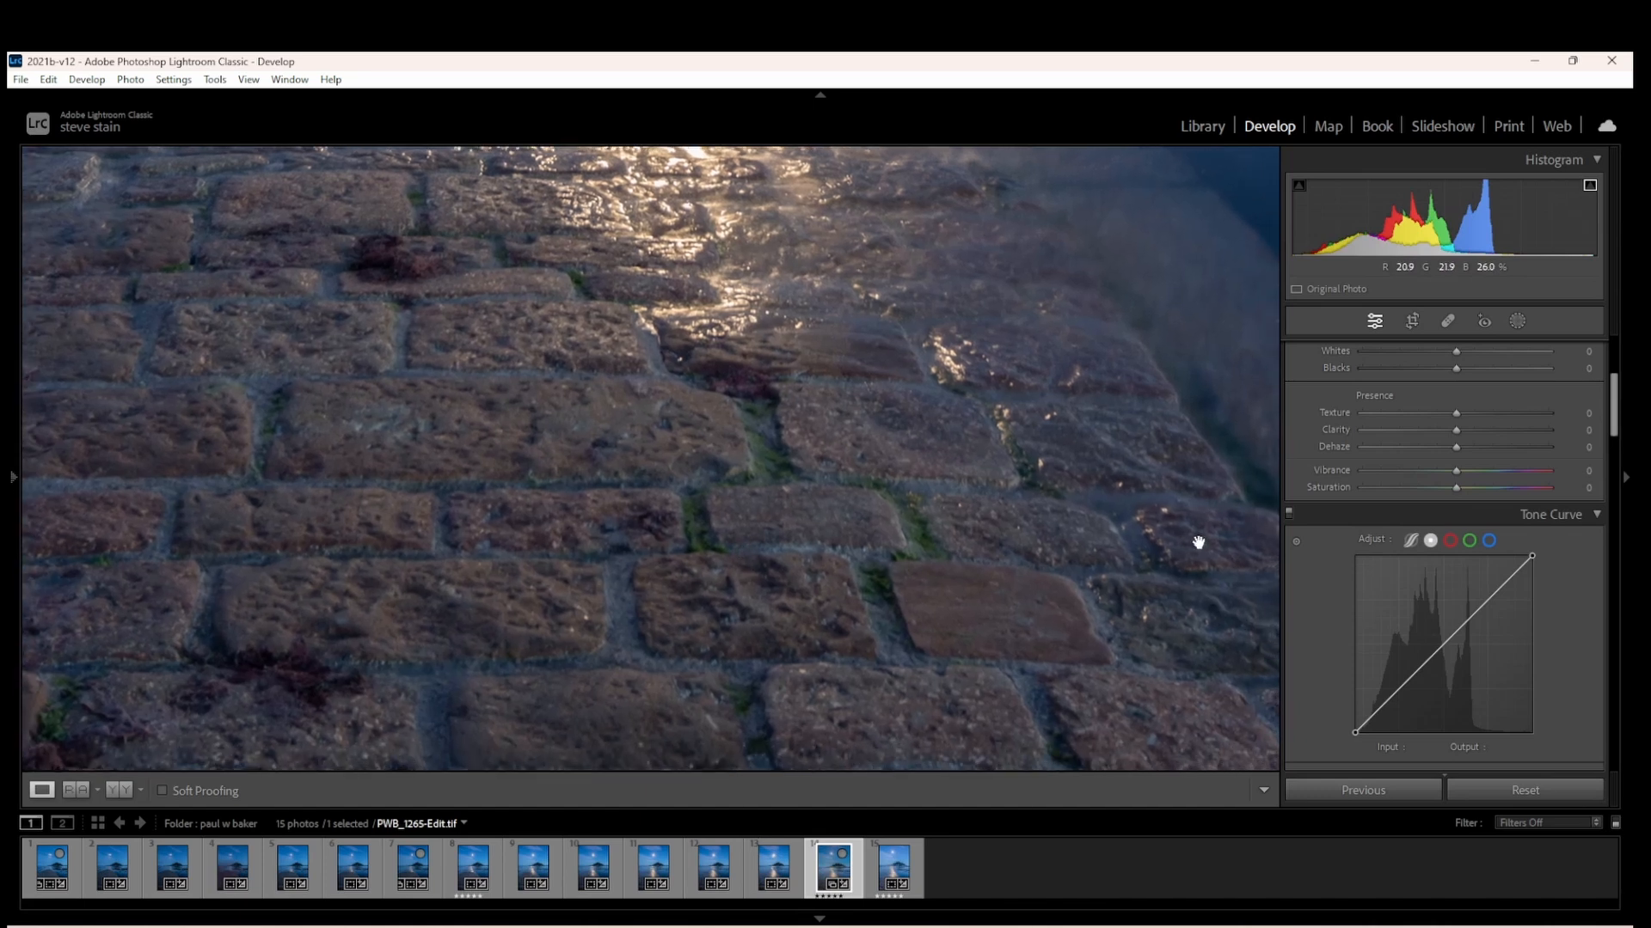
pyautogui.click(1516, 322)
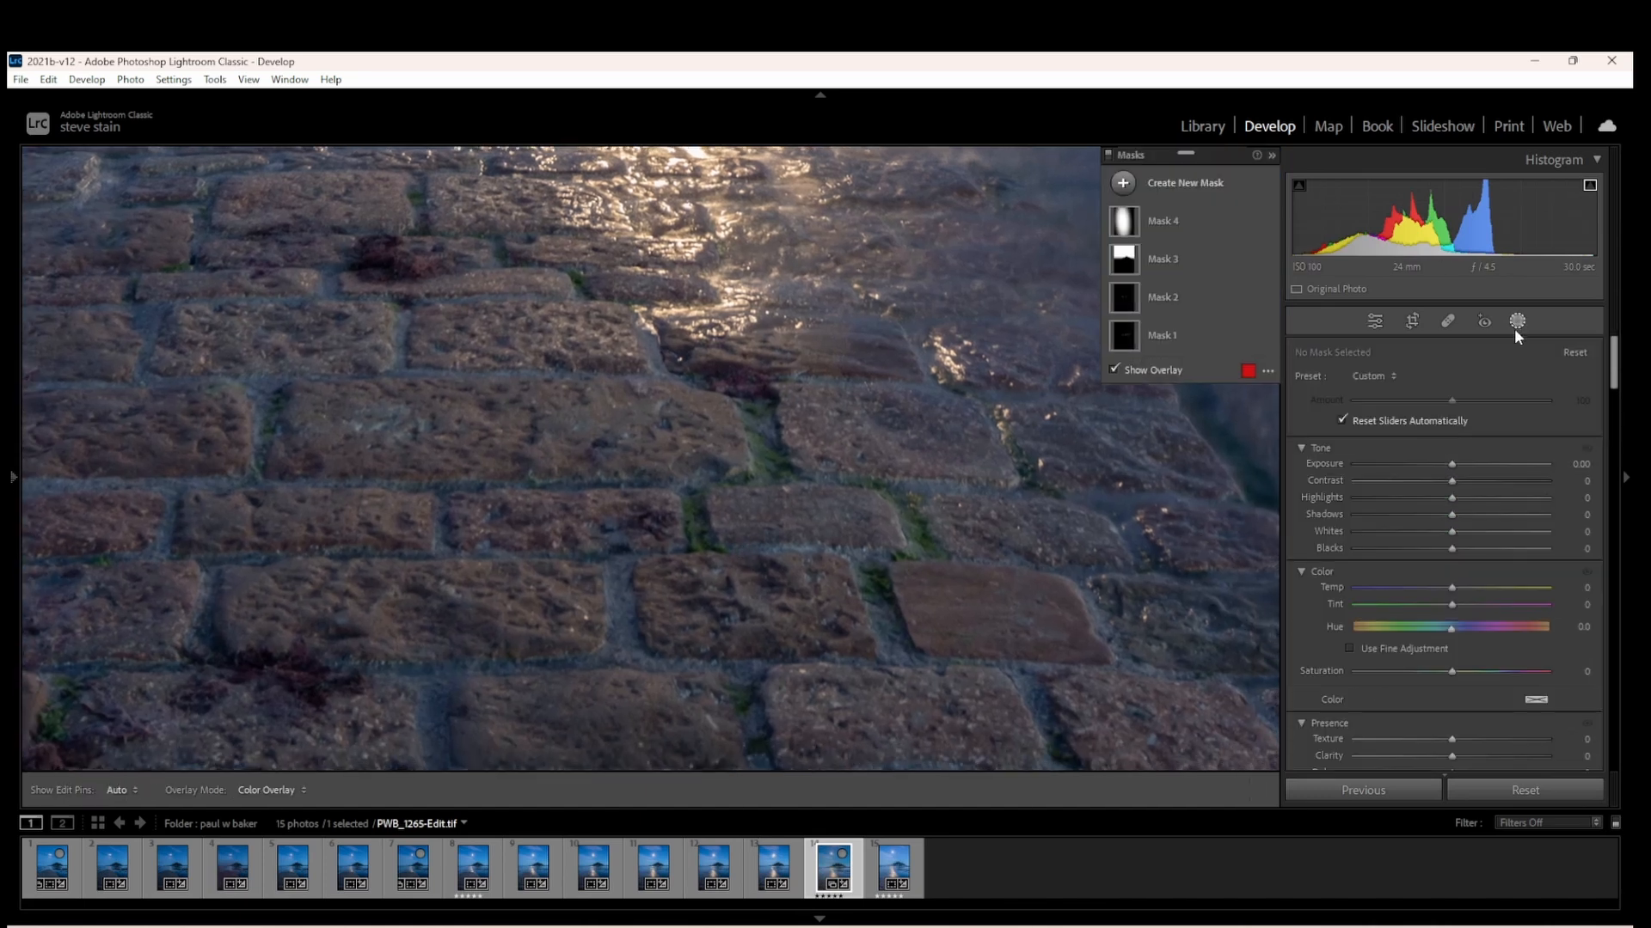
pyautogui.click(1206, 194)
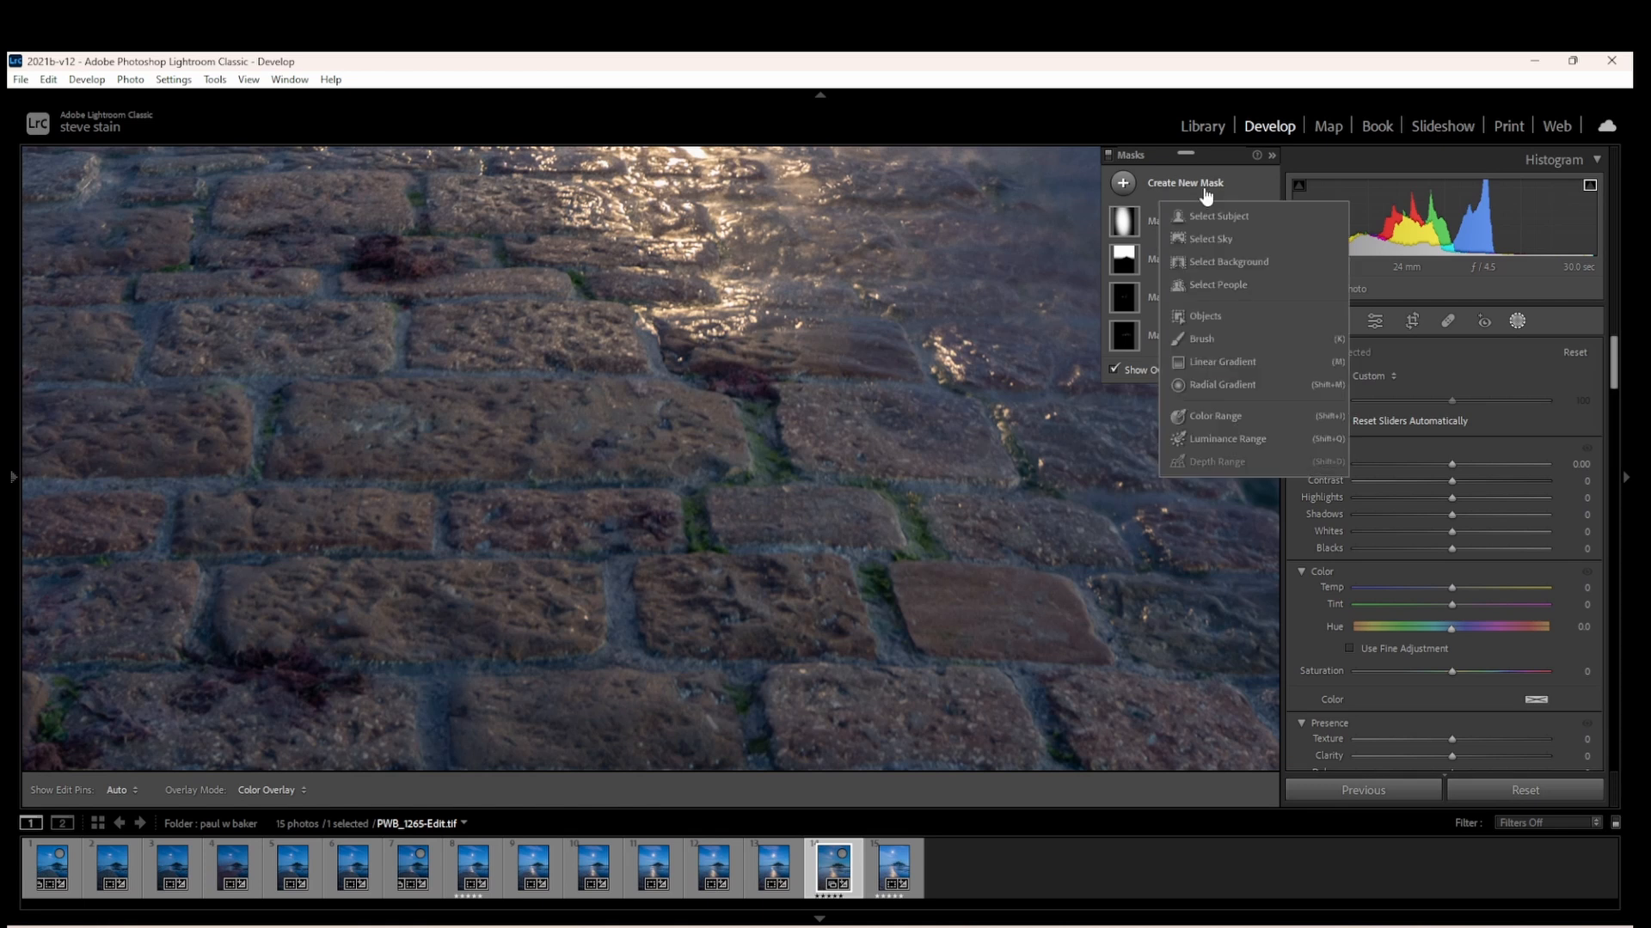
pyautogui.click(1204, 339)
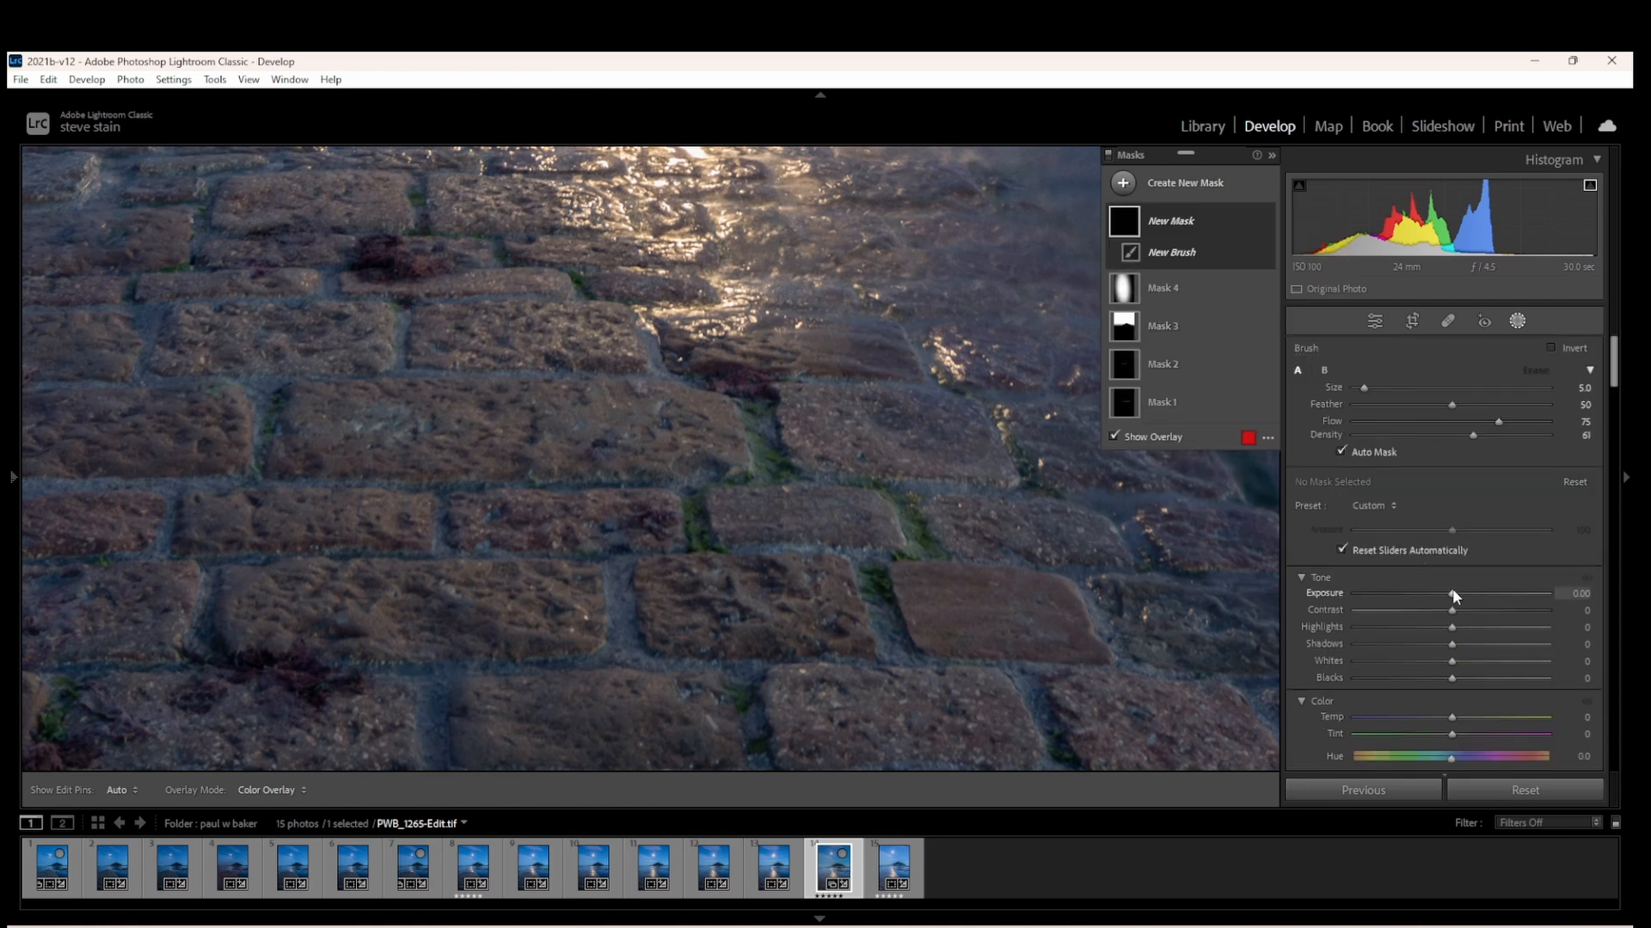
pyautogui.moveTo(1452, 593); pyautogui.dragTo(1448, 594)
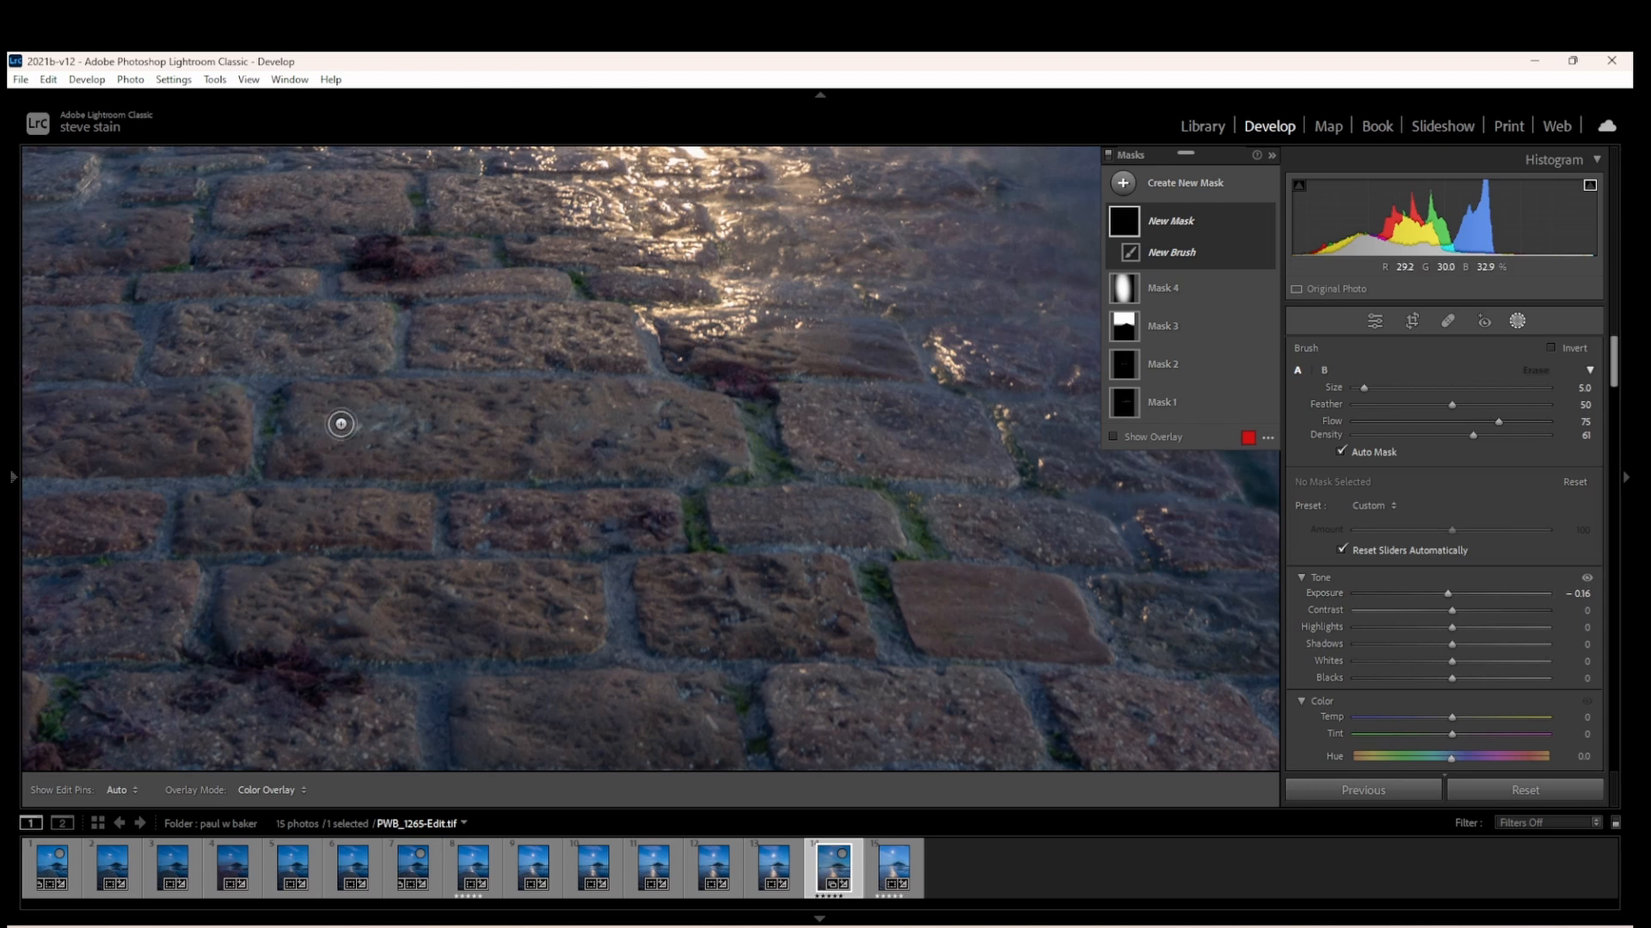
# Step: Paint the darkening brush at size 8.0 over patches of the foreground cobblestones and the gaps between them
pyautogui.scroll(3, 336, 423)
pyautogui.moveTo(311, 409)
pyautogui.mouseDown()
pyautogui.moveTo(295, 439)
pyautogui.moveTo(624, 467)
pyautogui.moveTo(303, 415)
pyautogui.moveTo(585, 471)
pyautogui.mouseUp()
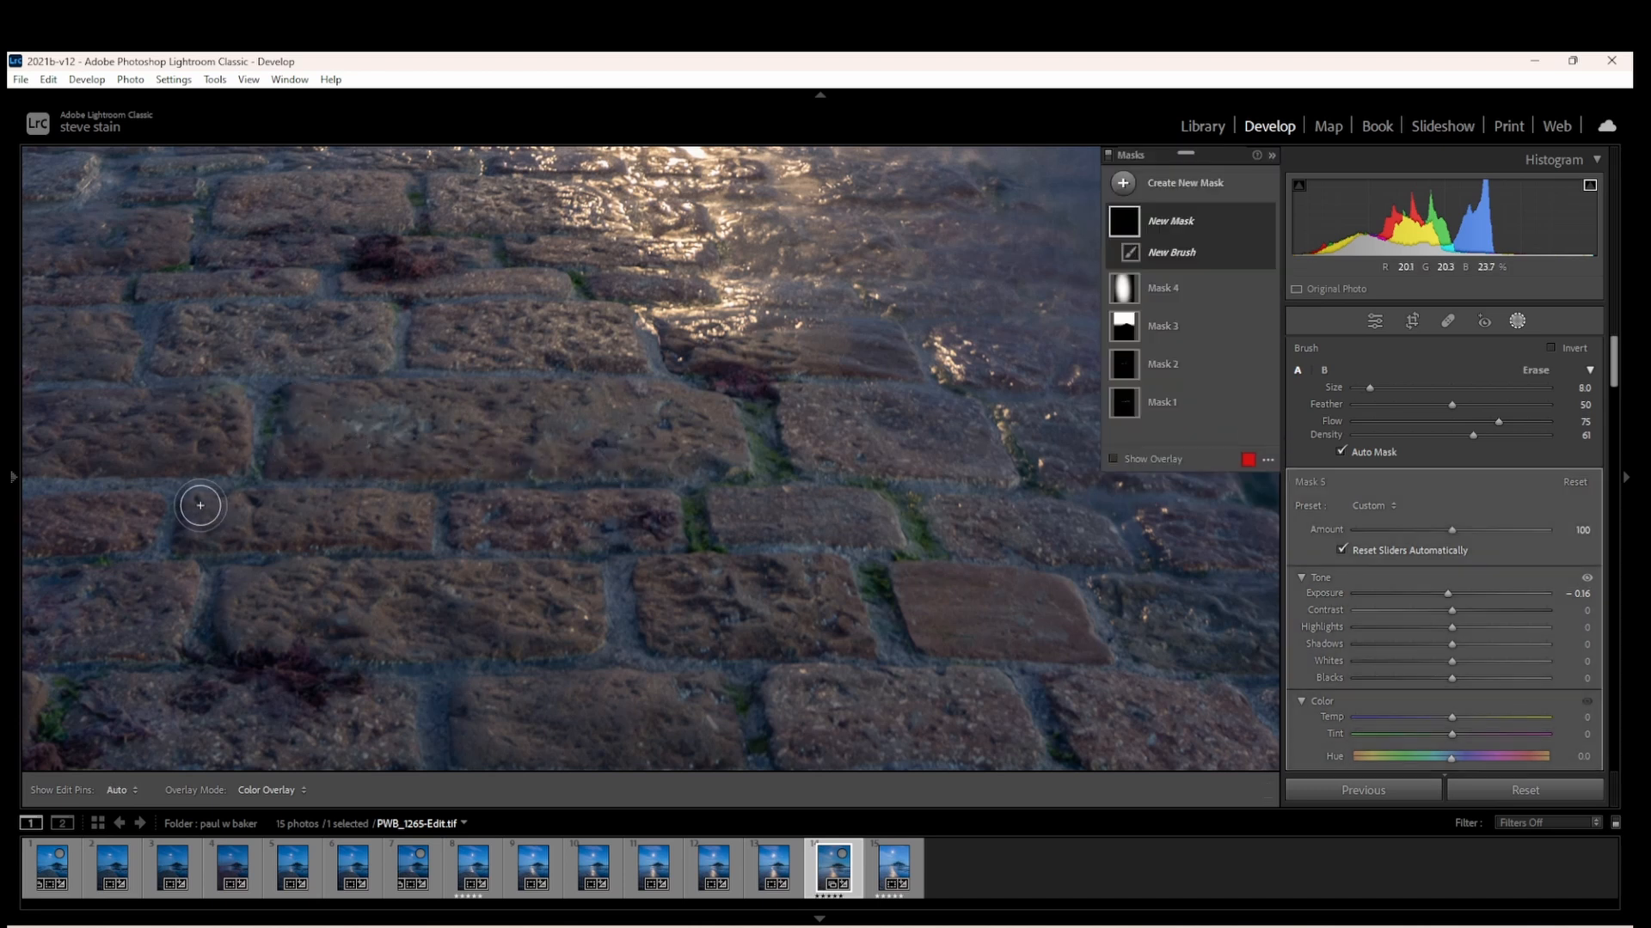
pyautogui.moveTo(203, 508)
pyautogui.mouseDown()
pyautogui.moveTo(392, 539)
pyautogui.moveTo(378, 582)
pyautogui.moveTo(247, 622)
pyautogui.moveTo(553, 652)
pyautogui.moveTo(279, 650)
pyautogui.mouseUp()
pyautogui.moveTo(648, 588)
pyautogui.mouseDown()
pyautogui.moveTo(648, 629)
pyautogui.moveTo(654, 608)
pyautogui.moveTo(679, 639)
pyautogui.moveTo(821, 642)
pyautogui.moveTo(805, 753)
pyautogui.mouseUp()
pyautogui.moveTo(877, 630)
pyautogui.mouseDown()
pyautogui.moveTo(953, 652)
pyautogui.moveTo(943, 608)
pyautogui.mouseUp()
pyautogui.moveTo(691, 506)
pyautogui.mouseDown()
pyautogui.moveTo(706, 546)
pyautogui.moveTo(656, 468)
pyautogui.moveTo(378, 458)
pyautogui.moveTo(804, 465)
pyautogui.moveTo(809, 419)
pyautogui.moveTo(887, 468)
pyautogui.moveTo(963, 472)
pyautogui.mouseUp()
pyautogui.moveTo(428, 328)
pyautogui.mouseDown()
pyautogui.moveTo(424, 350)
pyautogui.moveTo(457, 353)
pyautogui.mouseUp()
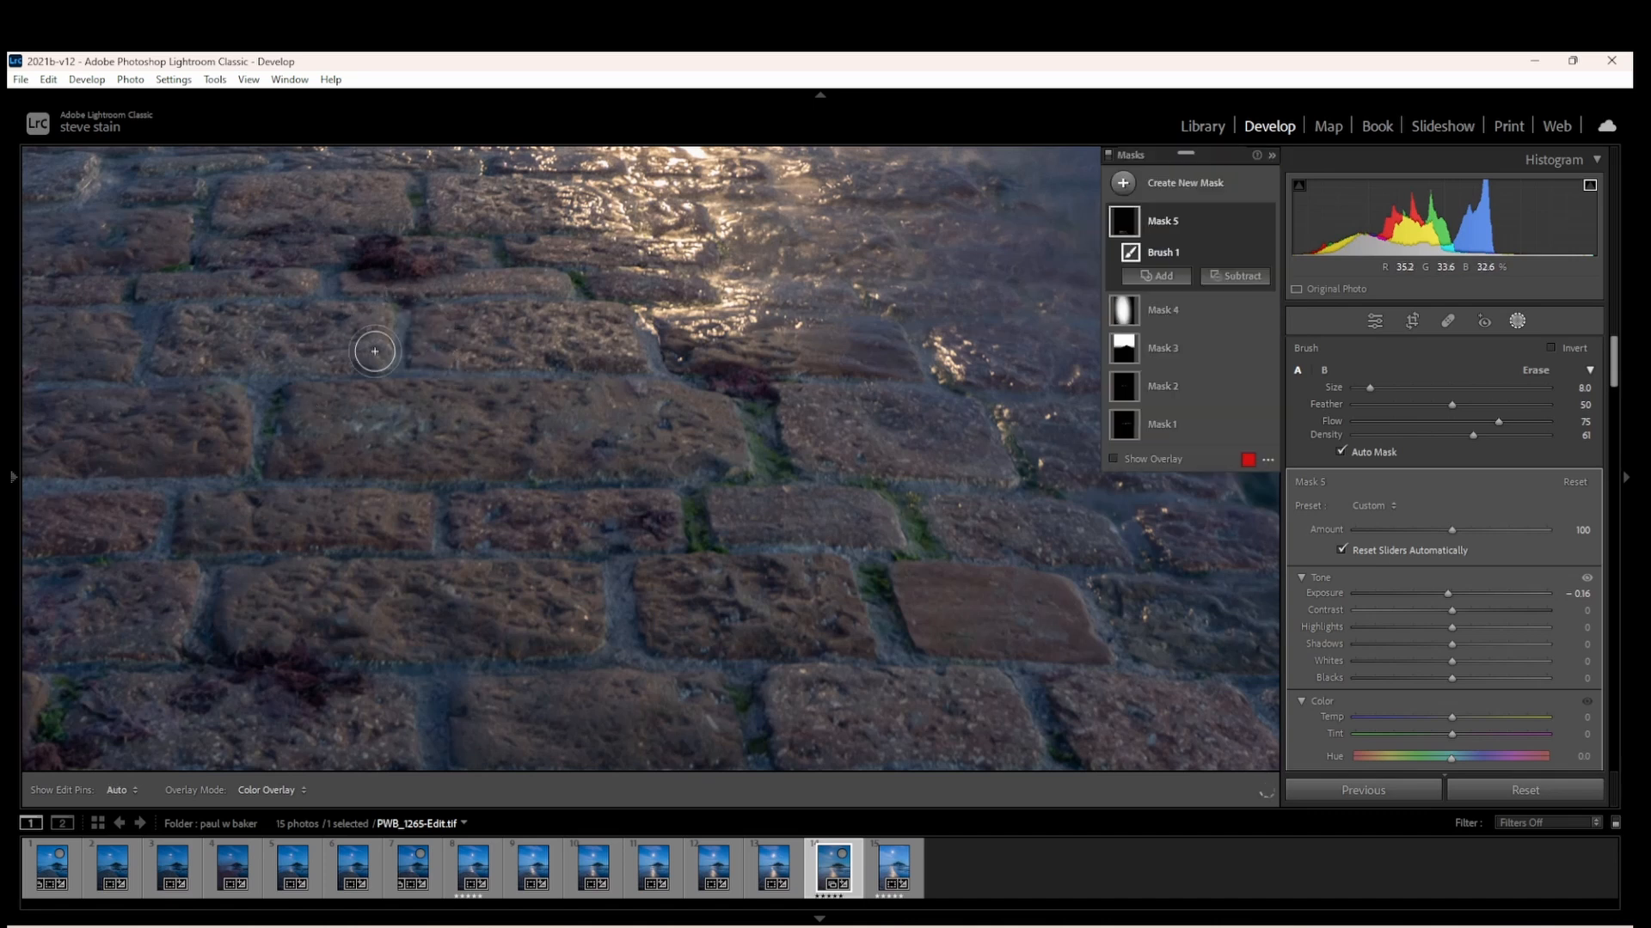
pyautogui.moveTo(175, 337); pyautogui.dragTo(209, 360)
pyautogui.moveTo(38, 457)
pyautogui.mouseDown()
pyautogui.moveTo(147, 460)
pyautogui.moveTo(94, 533)
pyautogui.moveTo(44, 542)
pyautogui.moveTo(124, 538)
pyautogui.mouseUp()
pyautogui.moveTo(232, 202)
pyautogui.mouseDown()
pyautogui.moveTo(385, 216)
pyautogui.moveTo(316, 222)
pyautogui.mouseUp()
# Step: Strengthen the cobble-darkening mask by setting its Exposure to -0.76
pyautogui.moveTo(1450, 593); pyautogui.dragTo(1425, 593)
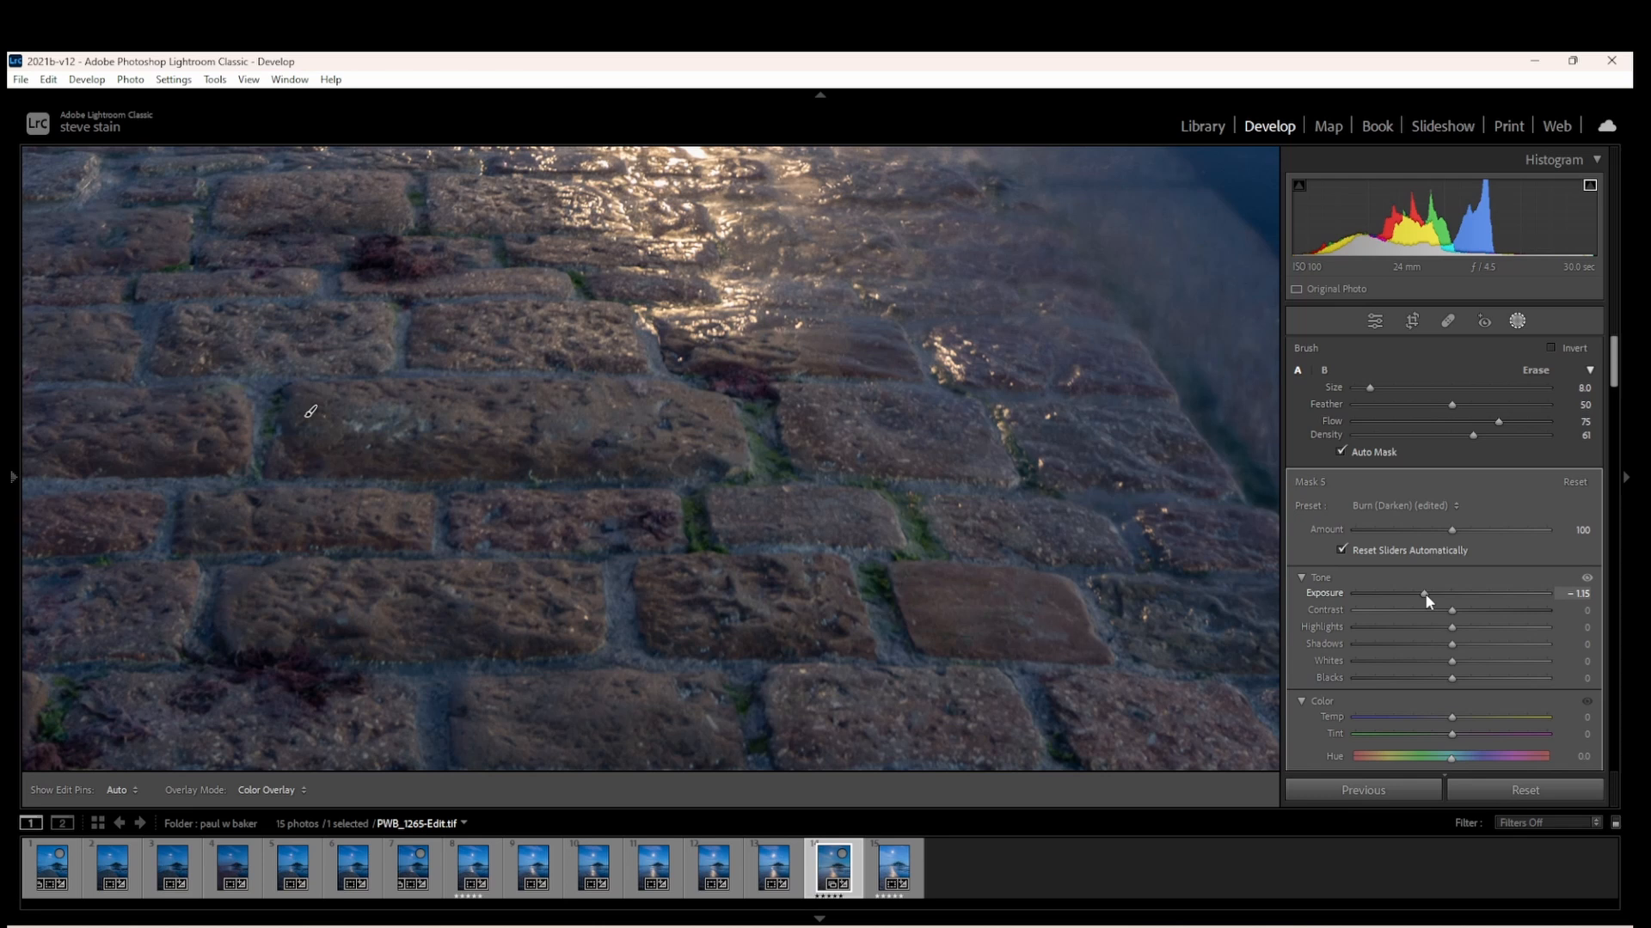
pyautogui.moveTo(1425, 593); pyautogui.dragTo(1434, 593)
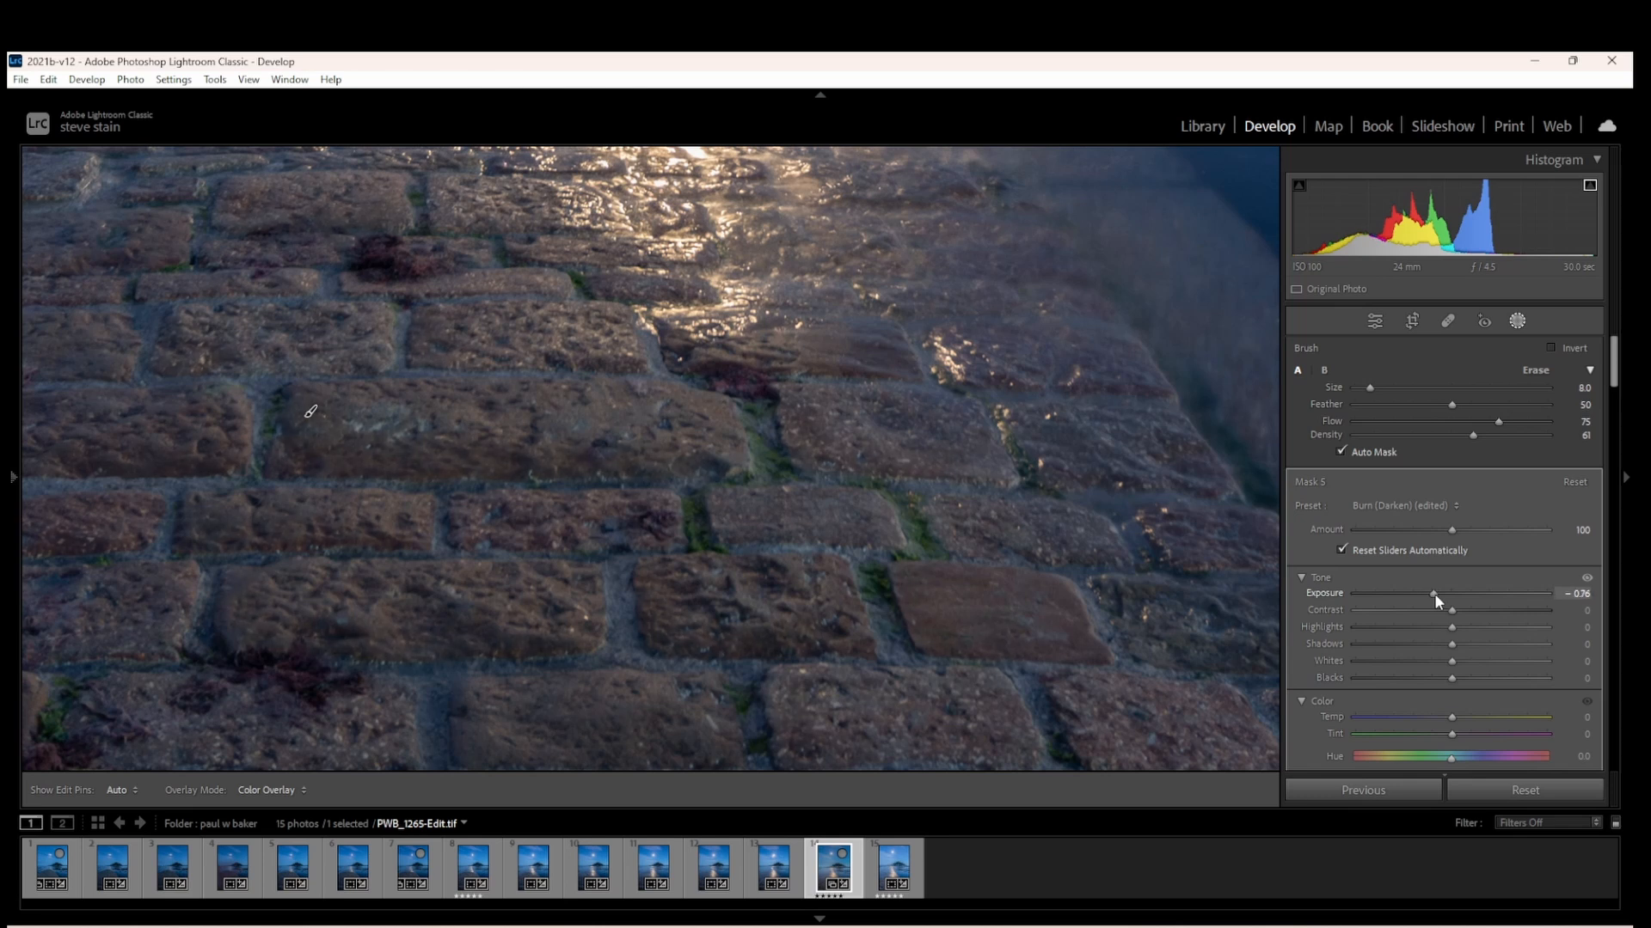
pyautogui.click(1519, 322)
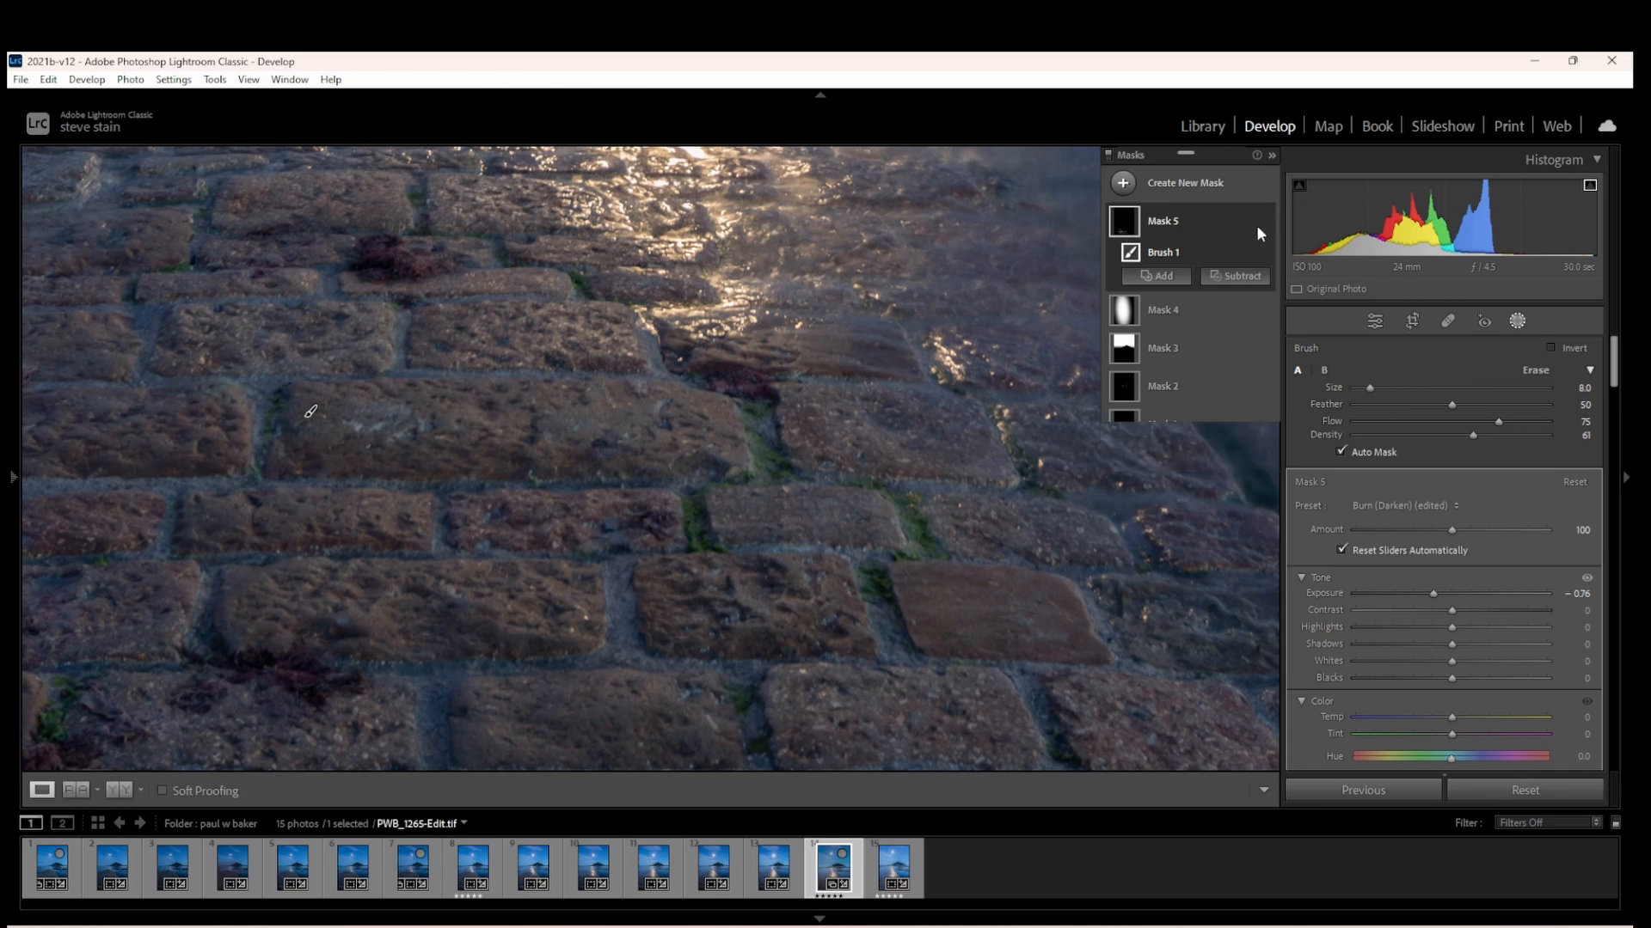
# Step: Create another brush mask for brightening and warming the cobbles, with Exposure 0.44 and Temp 8
pyautogui.click(1518, 320)
pyautogui.click(1180, 194)
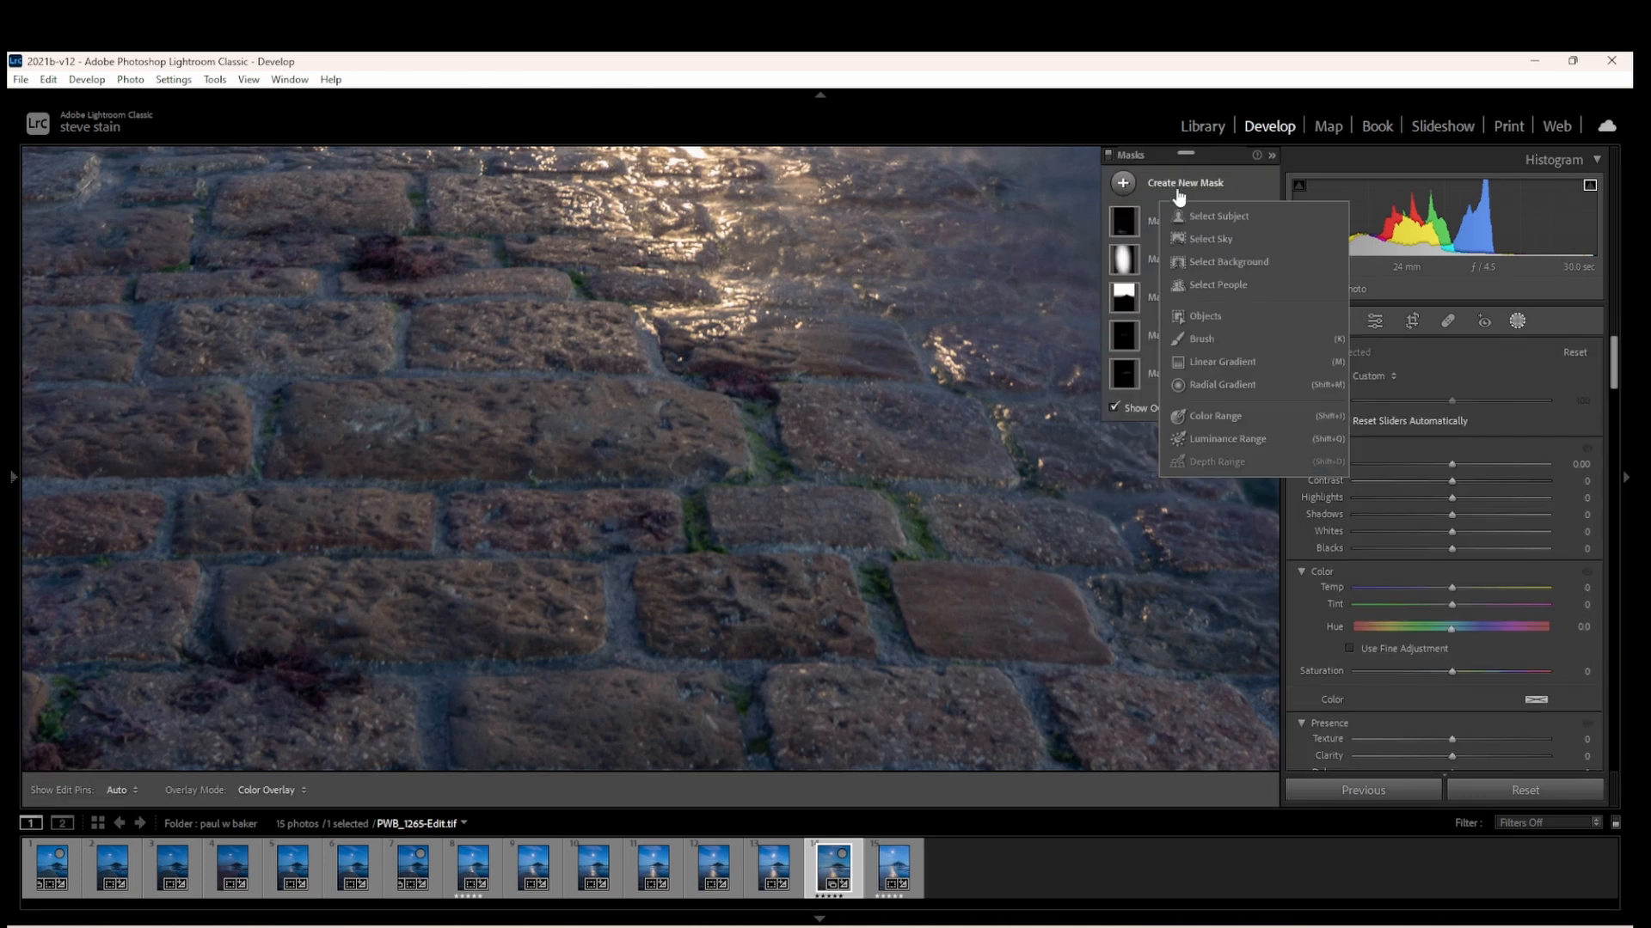
pyautogui.click(1194, 338)
pyautogui.moveTo(1450, 600); pyautogui.dragTo(1456, 601)
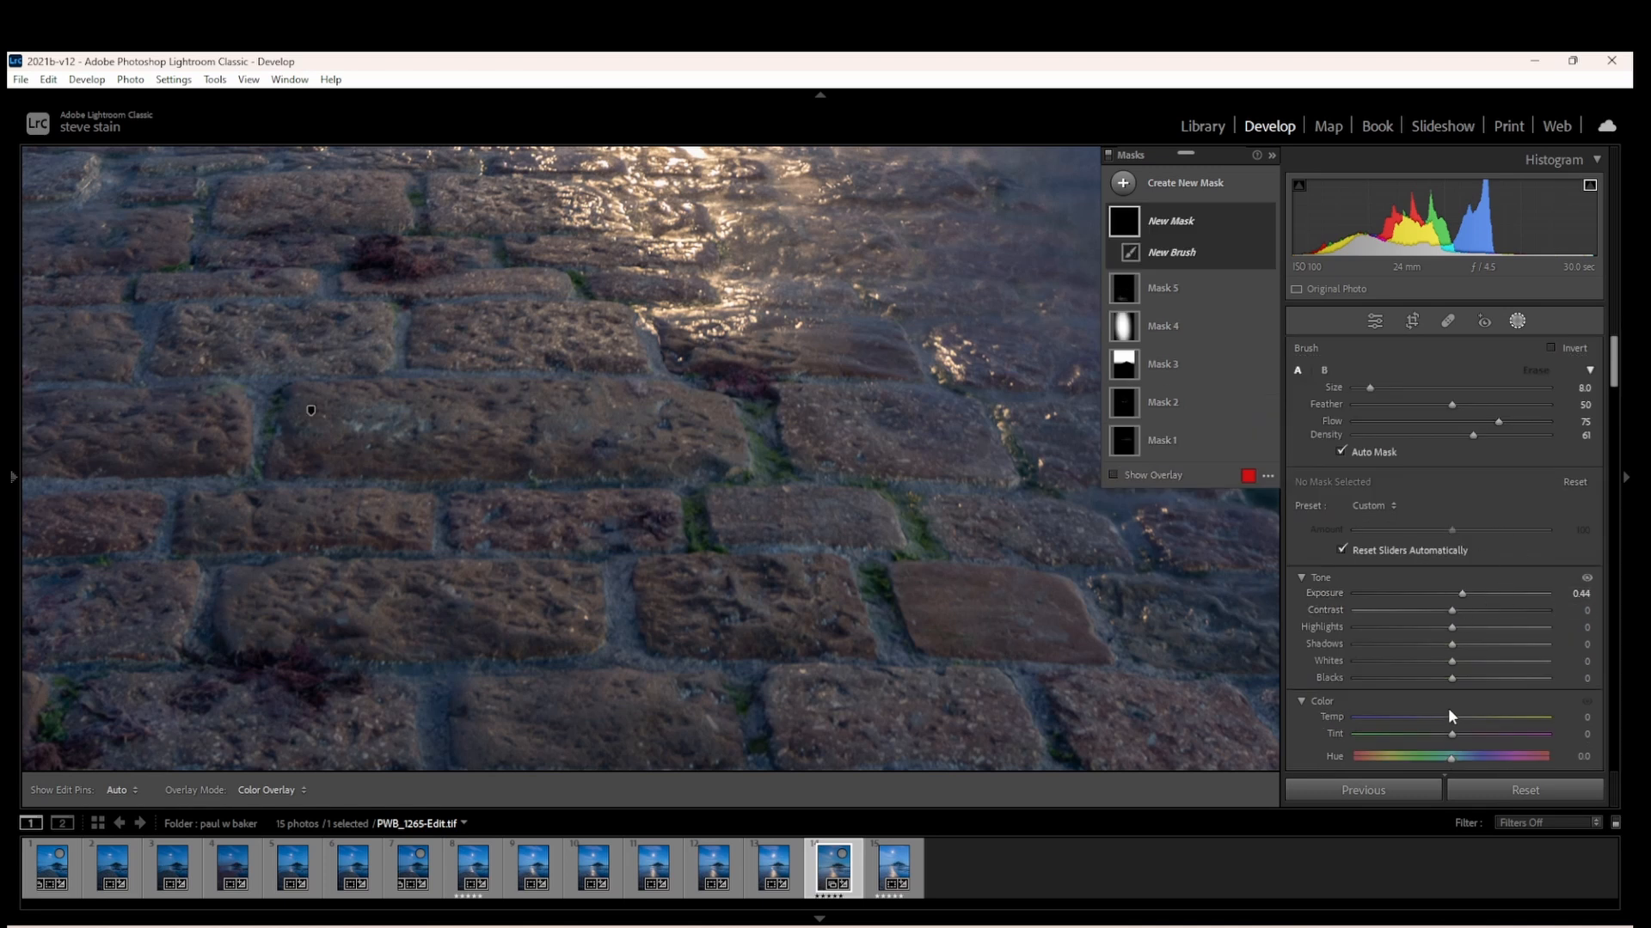
pyautogui.moveTo(1448, 715); pyautogui.dragTo(1459, 716)
# Step: Paint the warm brightening brush at size 10.0 over the faces of the middle cobblestones
pyautogui.scroll(2, 379, 417)
pyautogui.moveTo(342, 410)
pyautogui.mouseDown()
pyautogui.moveTo(644, 413)
pyautogui.moveTo(463, 404)
pyautogui.mouseUp()
pyautogui.moveTo(471, 336); pyautogui.dragTo(548, 320)
pyautogui.moveTo(263, 324); pyautogui.dragTo(310, 337)
pyautogui.moveTo(326, 506)
pyautogui.mouseDown()
pyautogui.moveTo(318, 564)
pyautogui.moveTo(368, 590)
pyautogui.moveTo(507, 593)
pyautogui.mouseUp()
pyautogui.moveTo(778, 584); pyautogui.dragTo(803, 584)
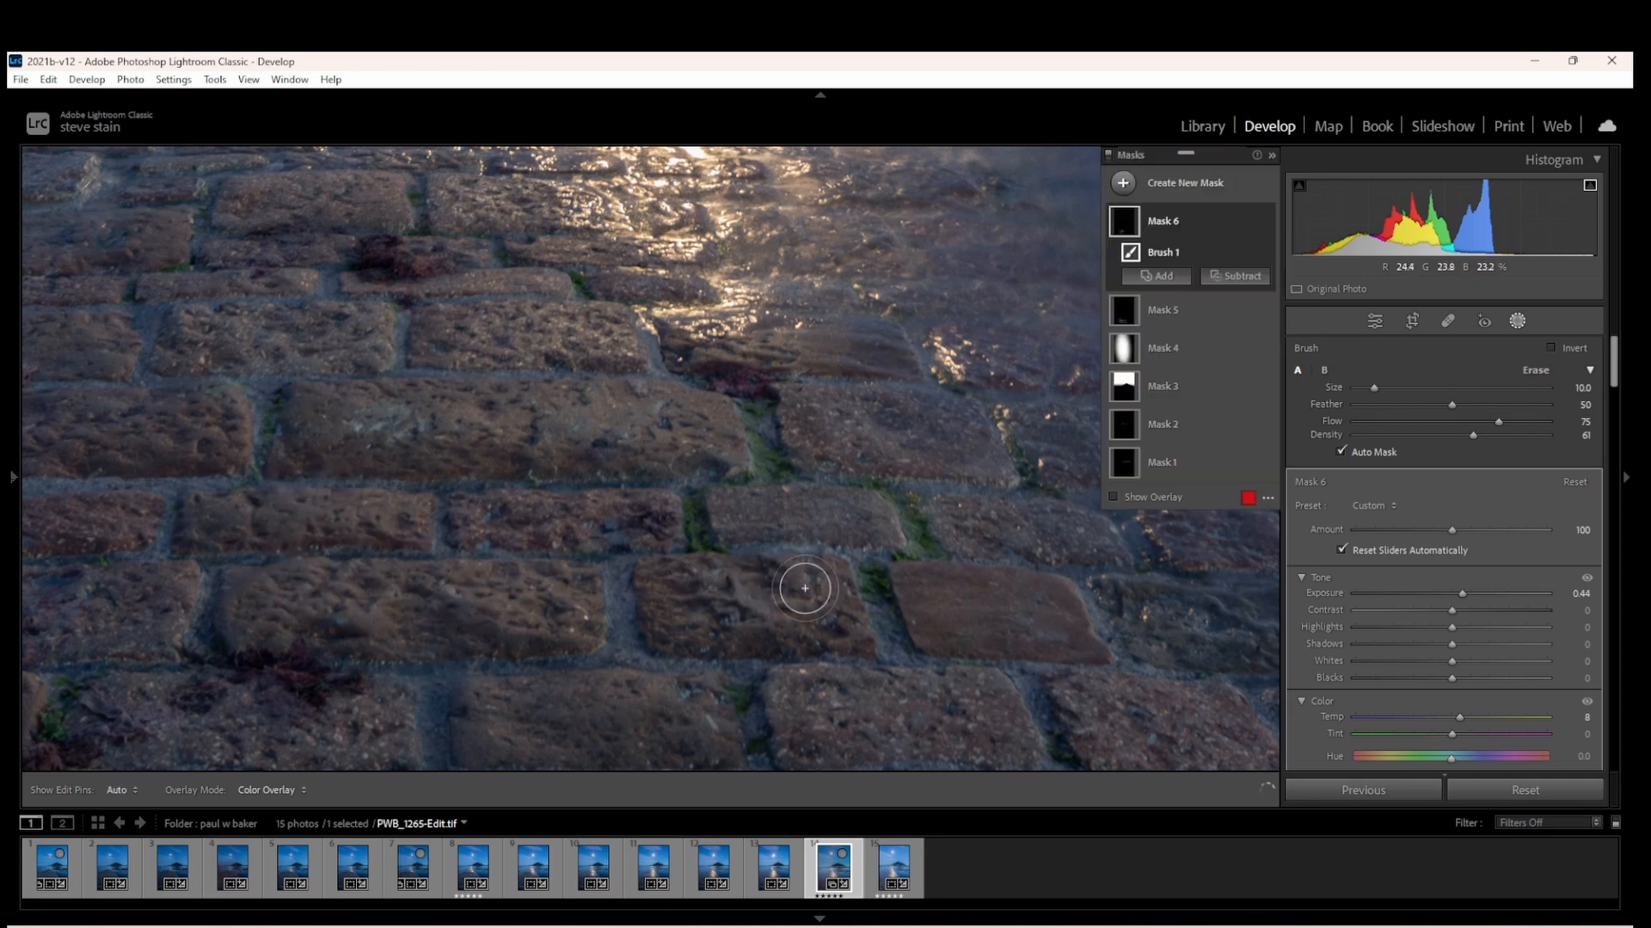
pyautogui.moveTo(936, 588); pyautogui.dragTo(982, 588)
pyautogui.moveTo(814, 408)
pyautogui.mouseDown()
pyautogui.moveTo(829, 412)
pyautogui.moveTo(833, 378)
pyautogui.moveTo(796, 357)
pyautogui.mouseUp()
# Step: Paint the brightening brush at size 9.0 over the nearest cobbles and those along the causeway's sides, and return to the full photo
pyautogui.scroll(-1, 891, 622)
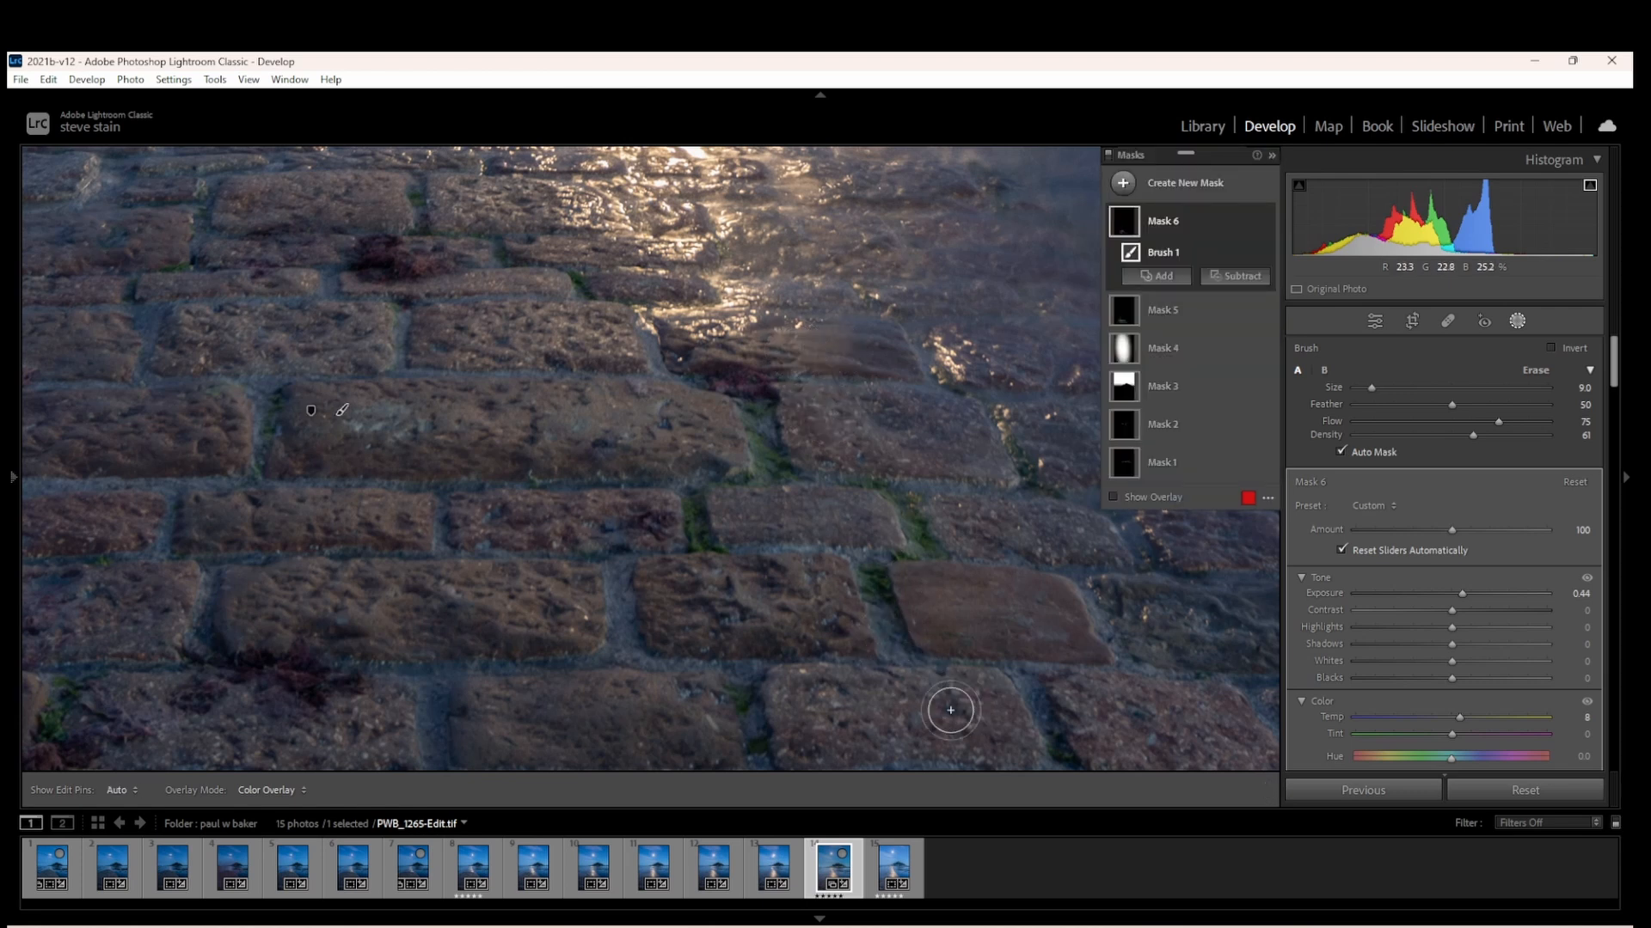
pyautogui.moveTo(943, 709)
pyautogui.mouseDown()
pyautogui.moveTo(833, 717)
pyautogui.moveTo(907, 713)
pyautogui.mouseUp()
pyautogui.moveTo(598, 698); pyautogui.dragTo(537, 703)
pyautogui.moveTo(329, 734); pyautogui.dragTo(276, 735)
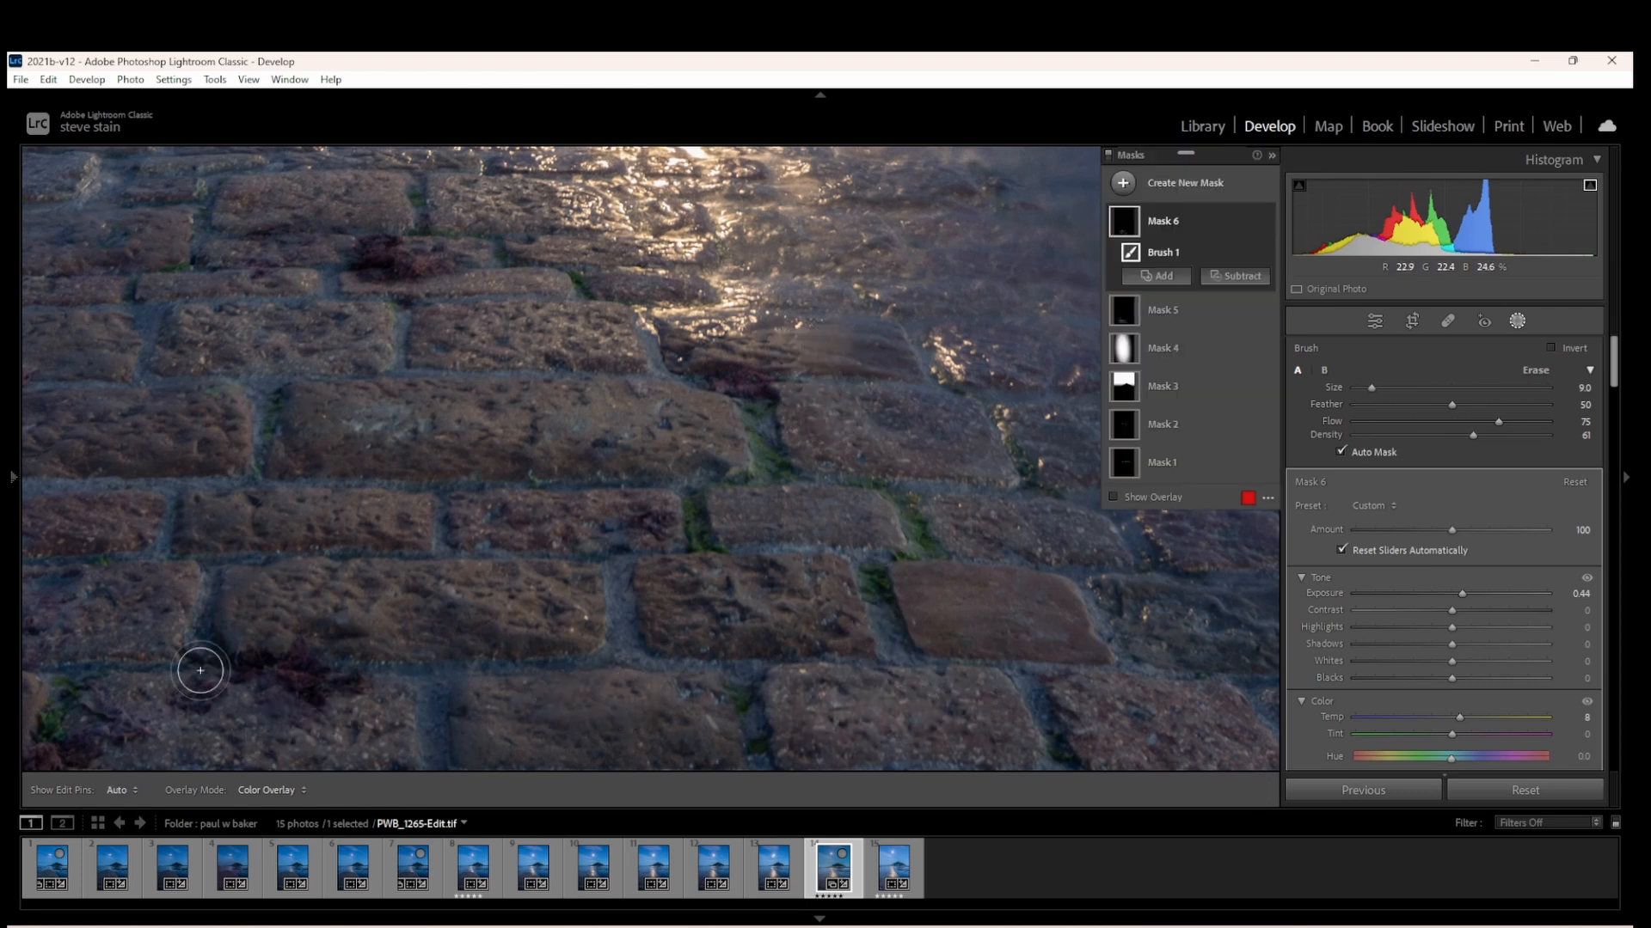
pyautogui.press('h')
pyautogui.moveTo(89, 358); pyautogui.dragTo(88, 335)
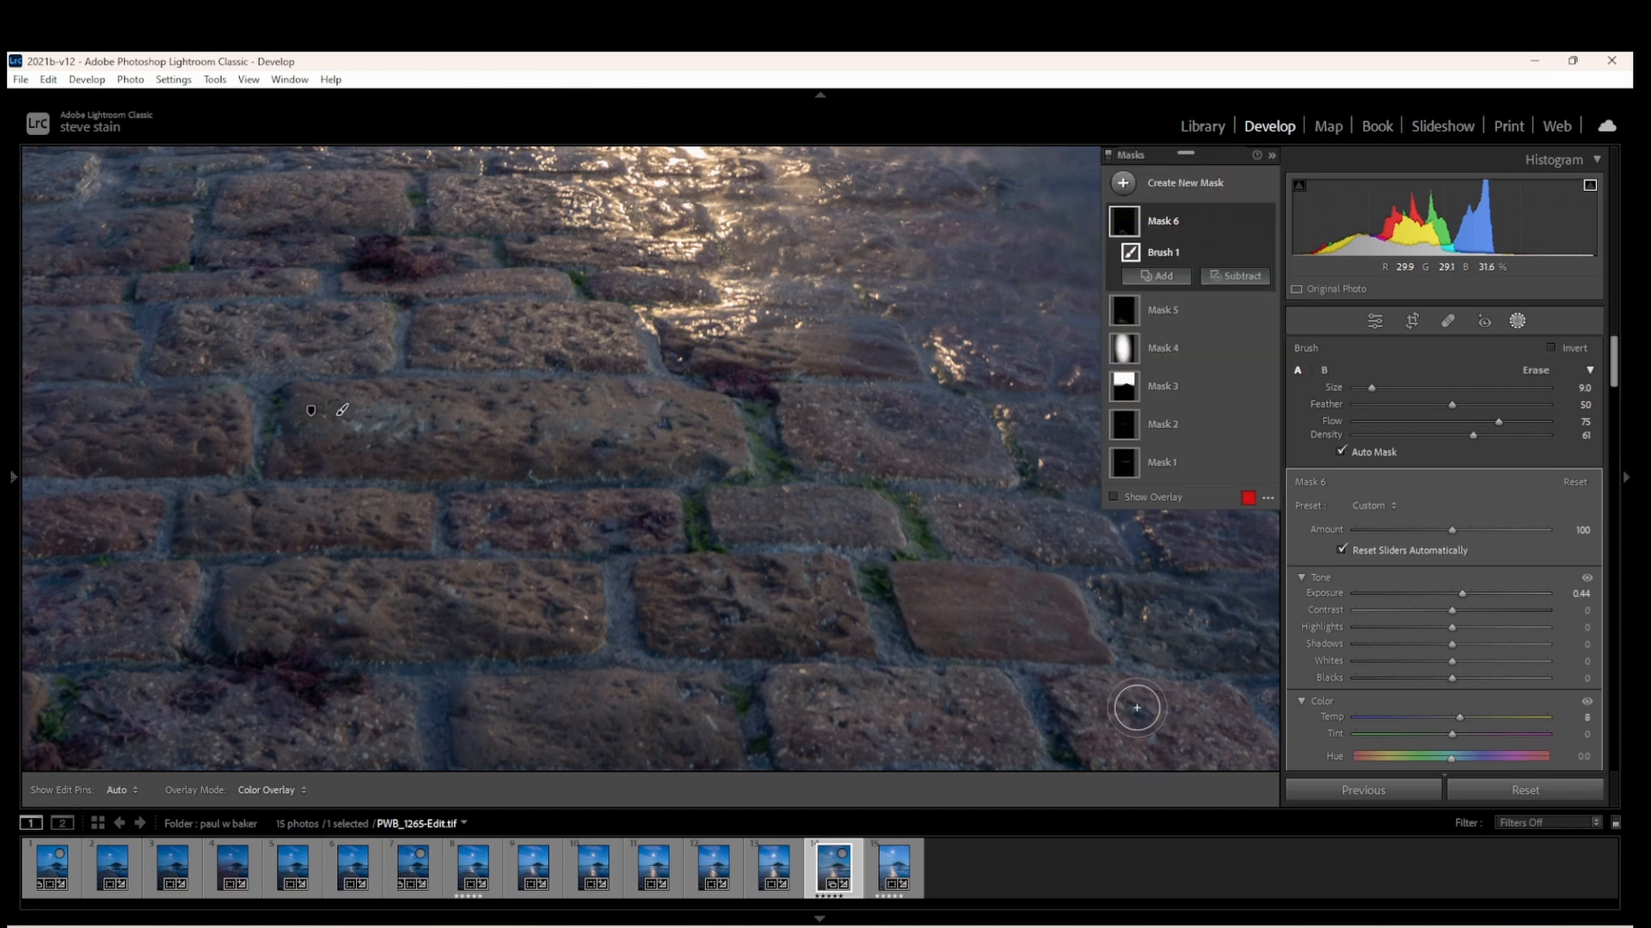
pyautogui.moveTo(1131, 700)
pyautogui.mouseDown()
pyautogui.moveTo(1203, 708)
pyautogui.moveTo(1124, 732)
pyautogui.mouseUp()
pyautogui.click(1515, 321)
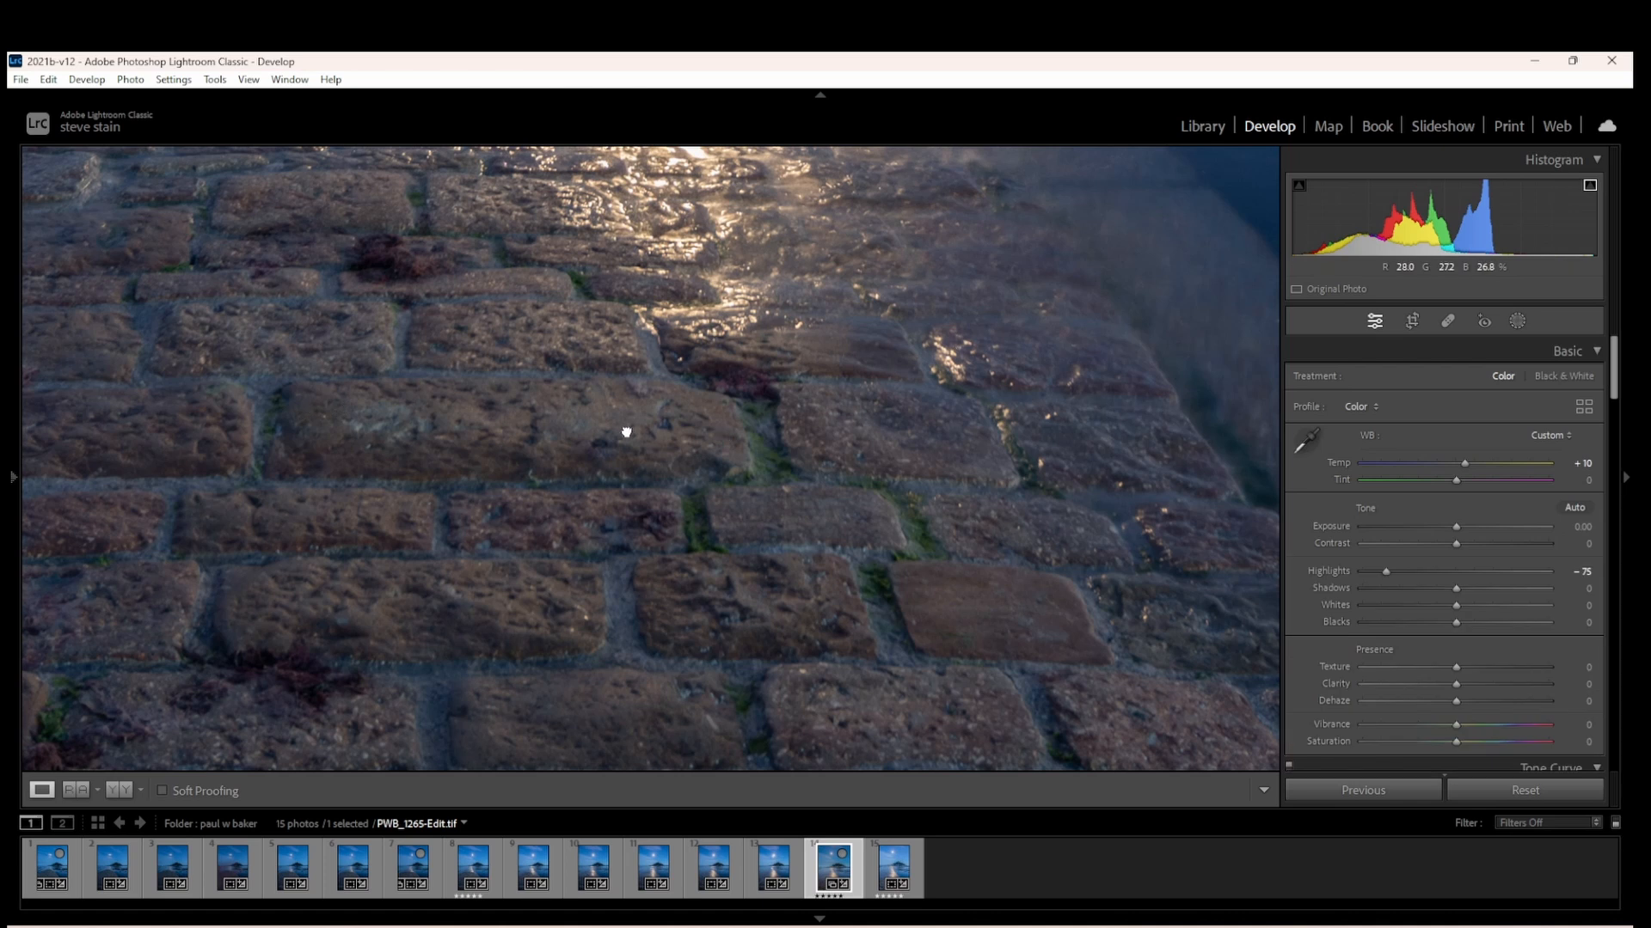
pyautogui.click(641, 451)
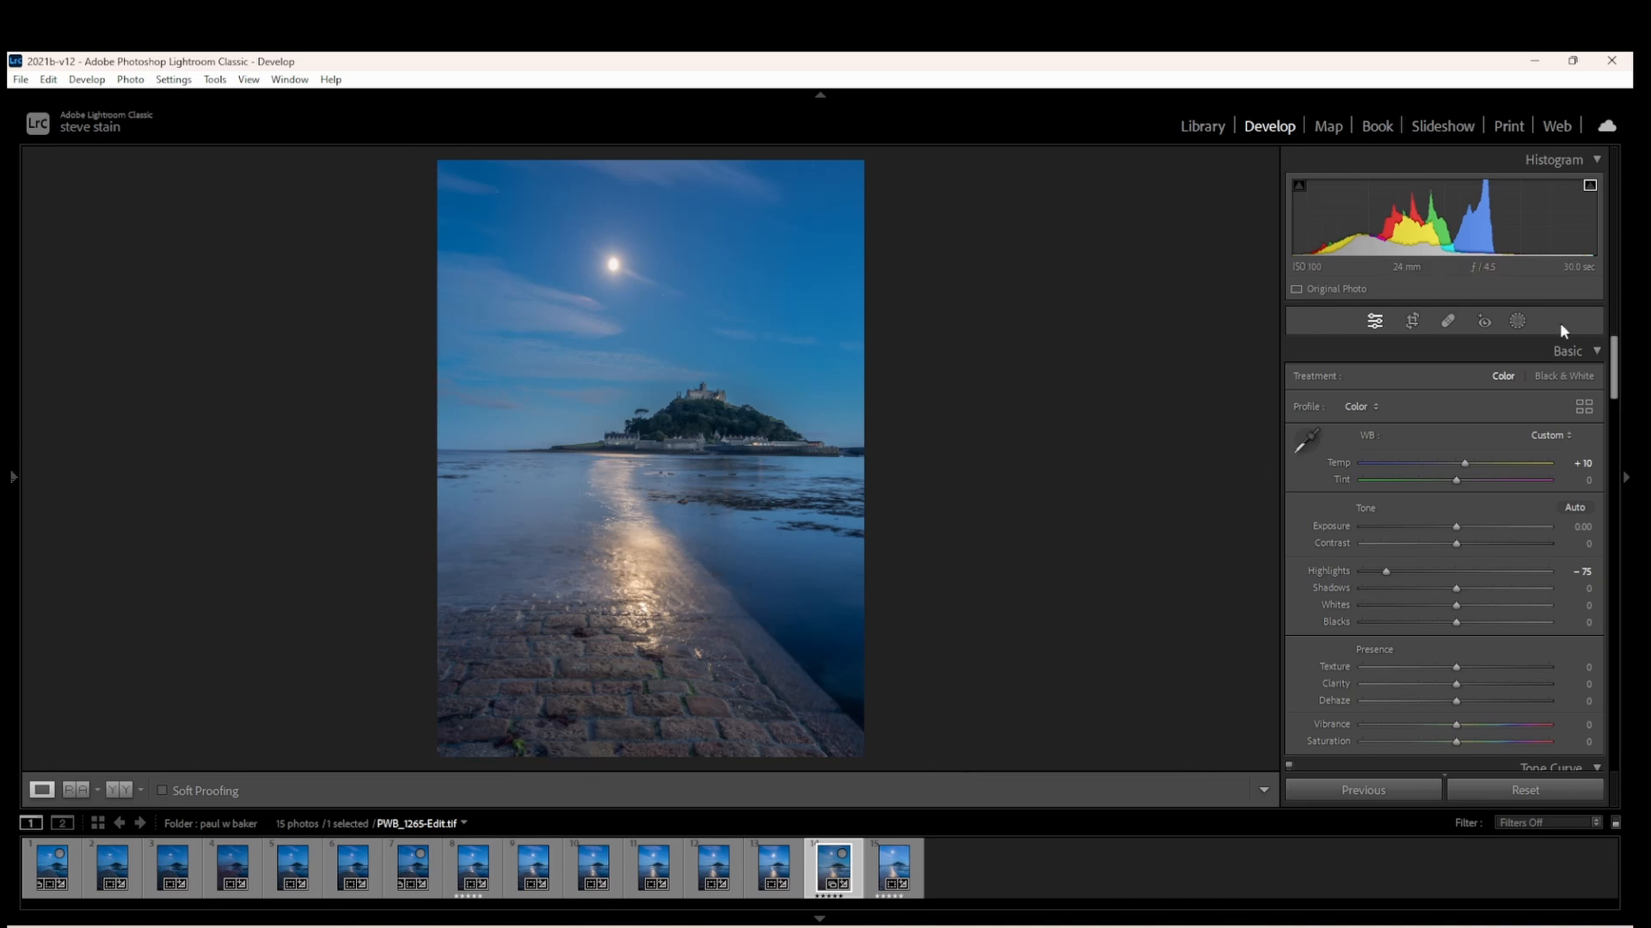
# Step: Create a brush mask with Texture 42 and paint it over the foreground cobbles
pyautogui.click(1513, 321)
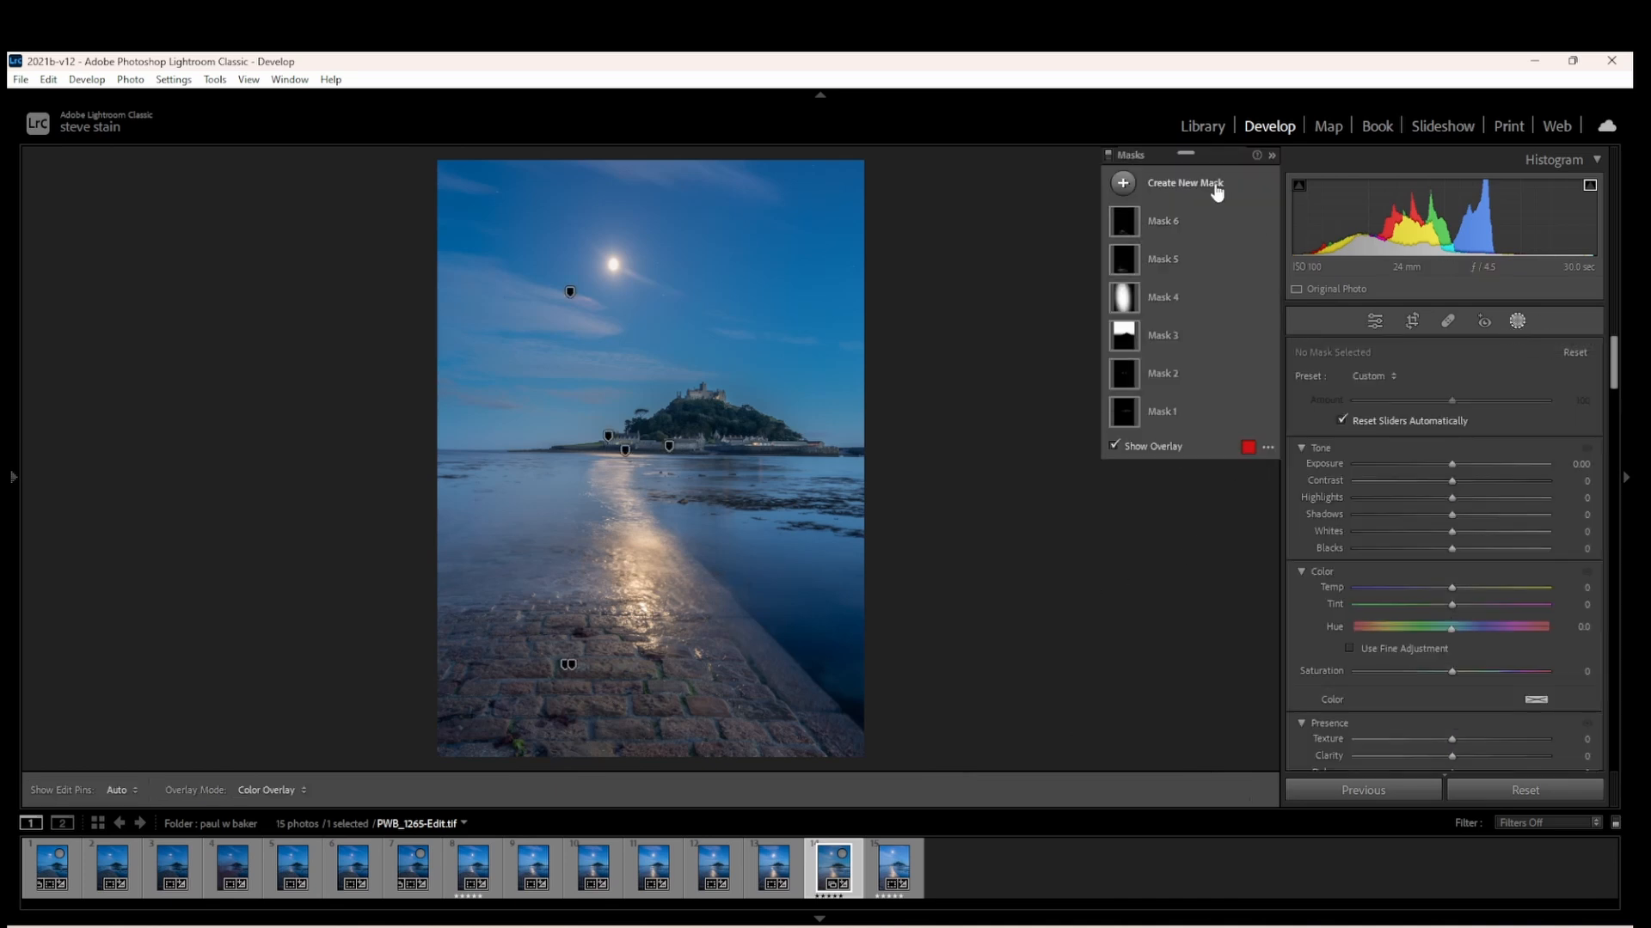
pyautogui.click(1215, 186)
pyautogui.click(1206, 340)
pyautogui.scroll(-5, 1474, 576)
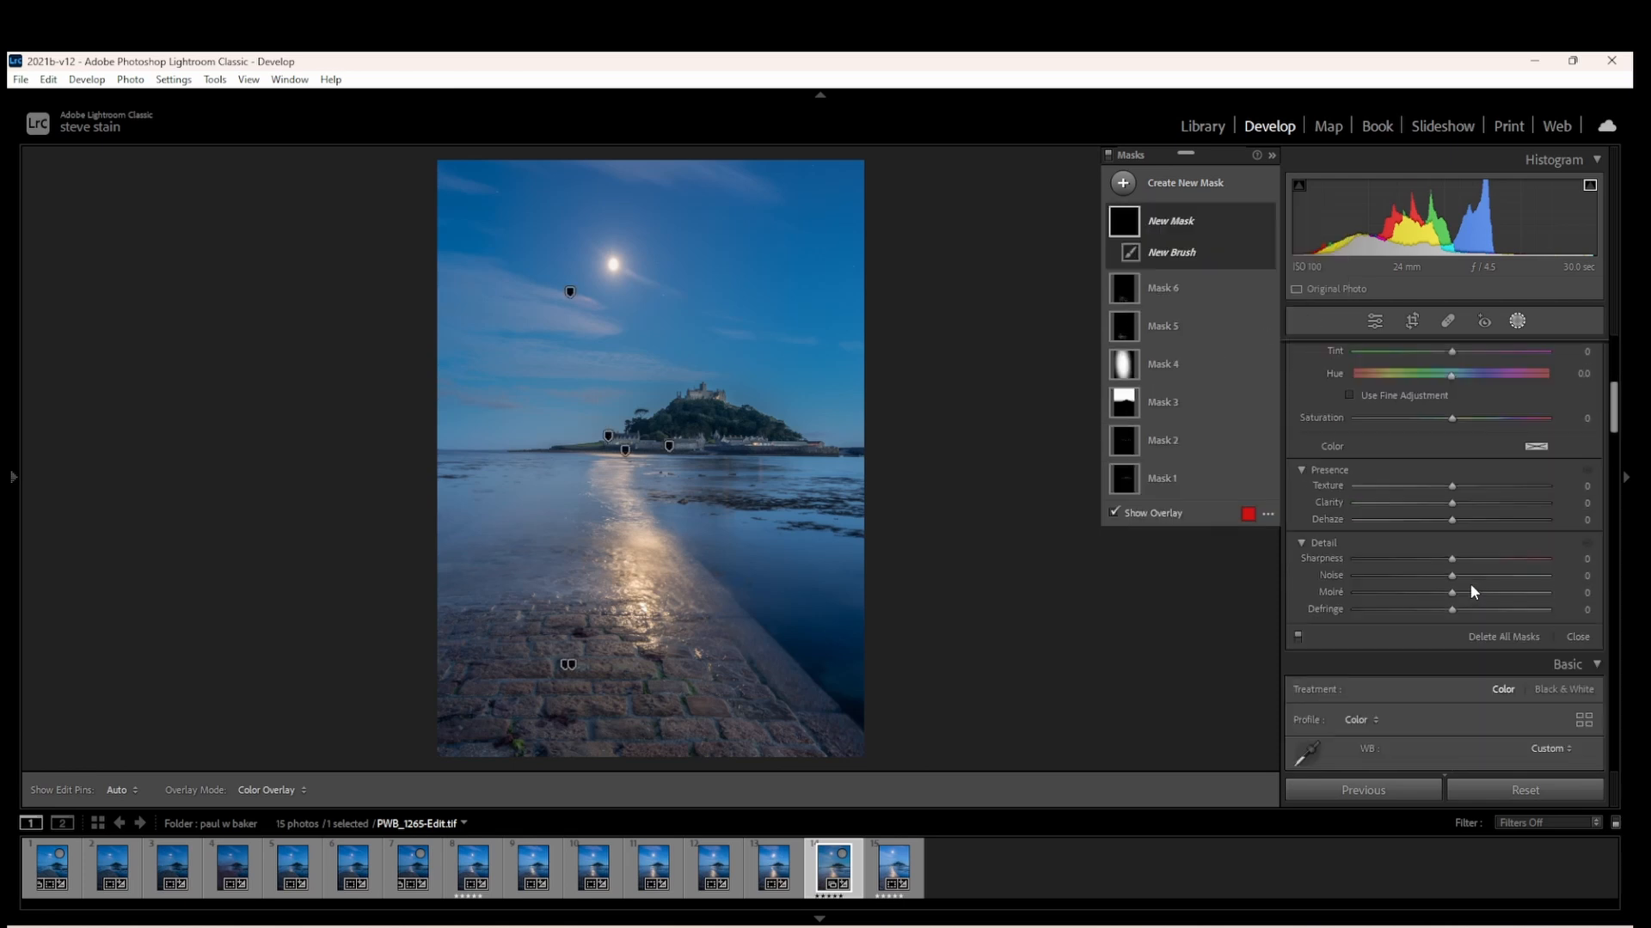
pyautogui.moveTo(1470, 484); pyautogui.dragTo(1491, 487)
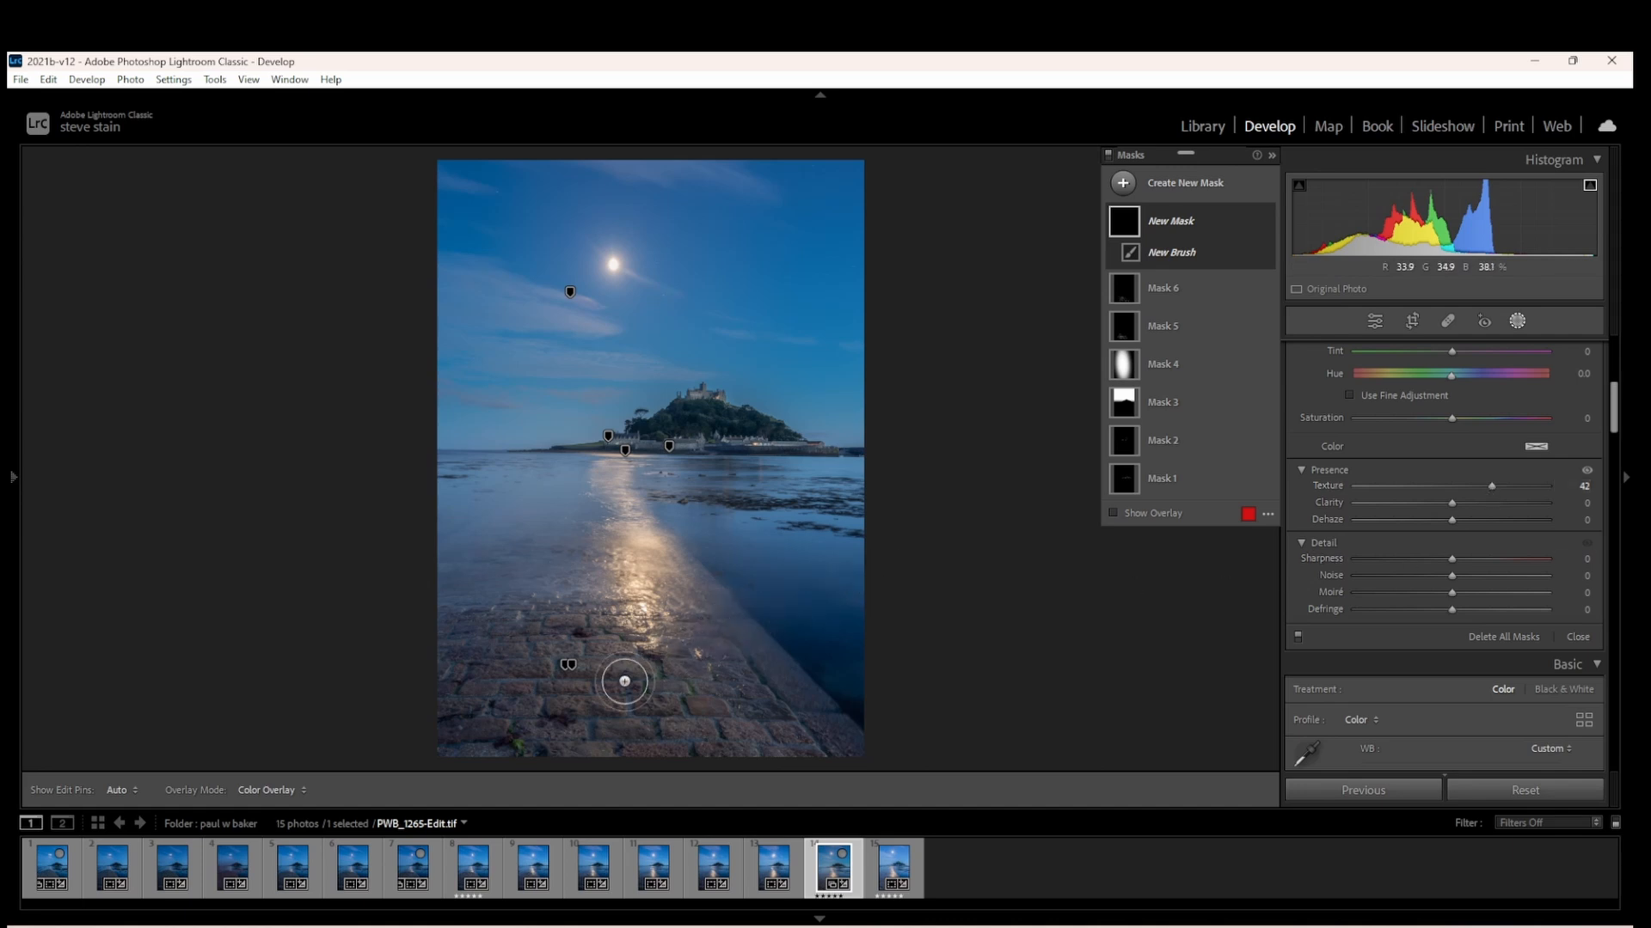
pyautogui.press('h')
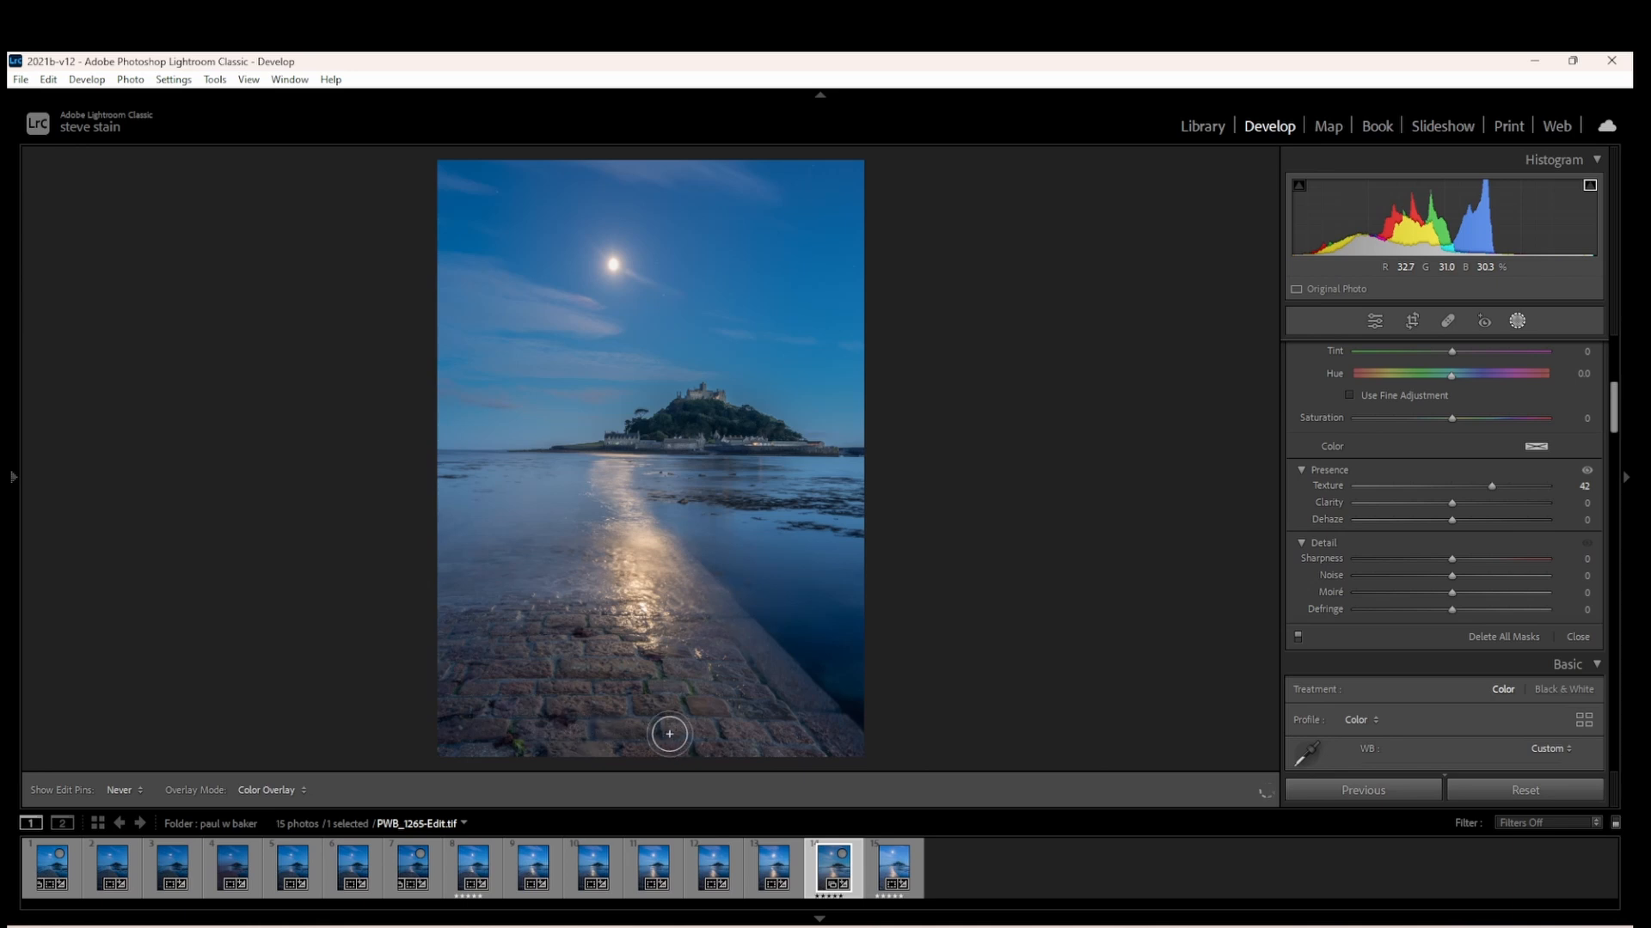
pyautogui.press('h')
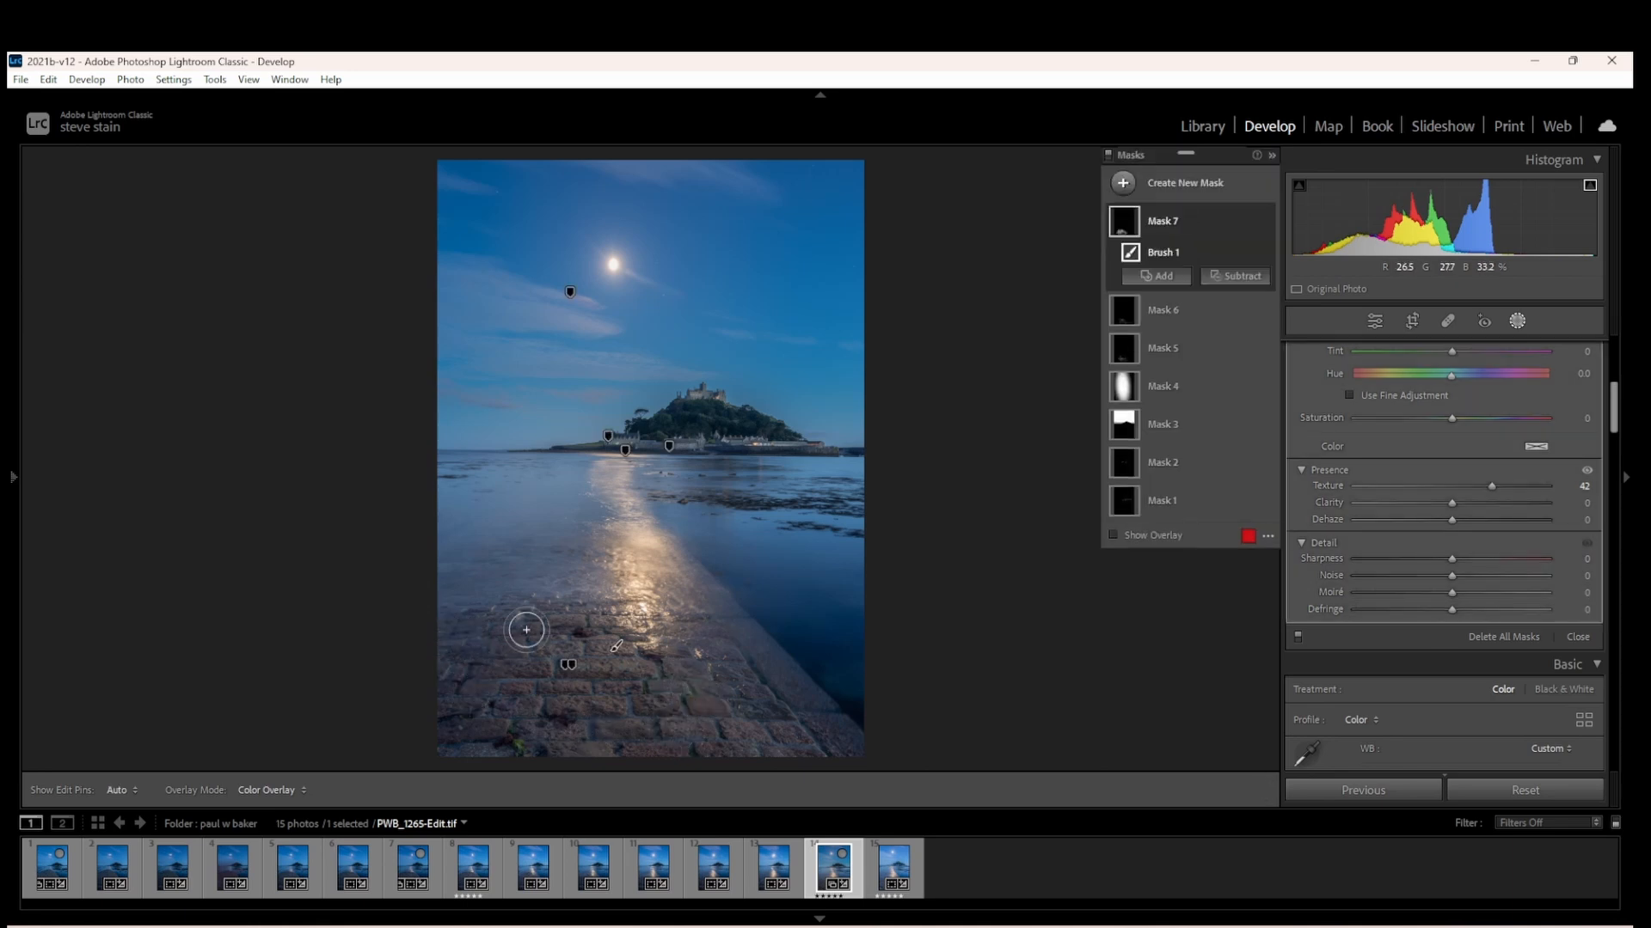
# Step: Hide and show the Texture brush mask to compare its effect on the foreground cobbles, and leave masking
pyautogui.press('h')
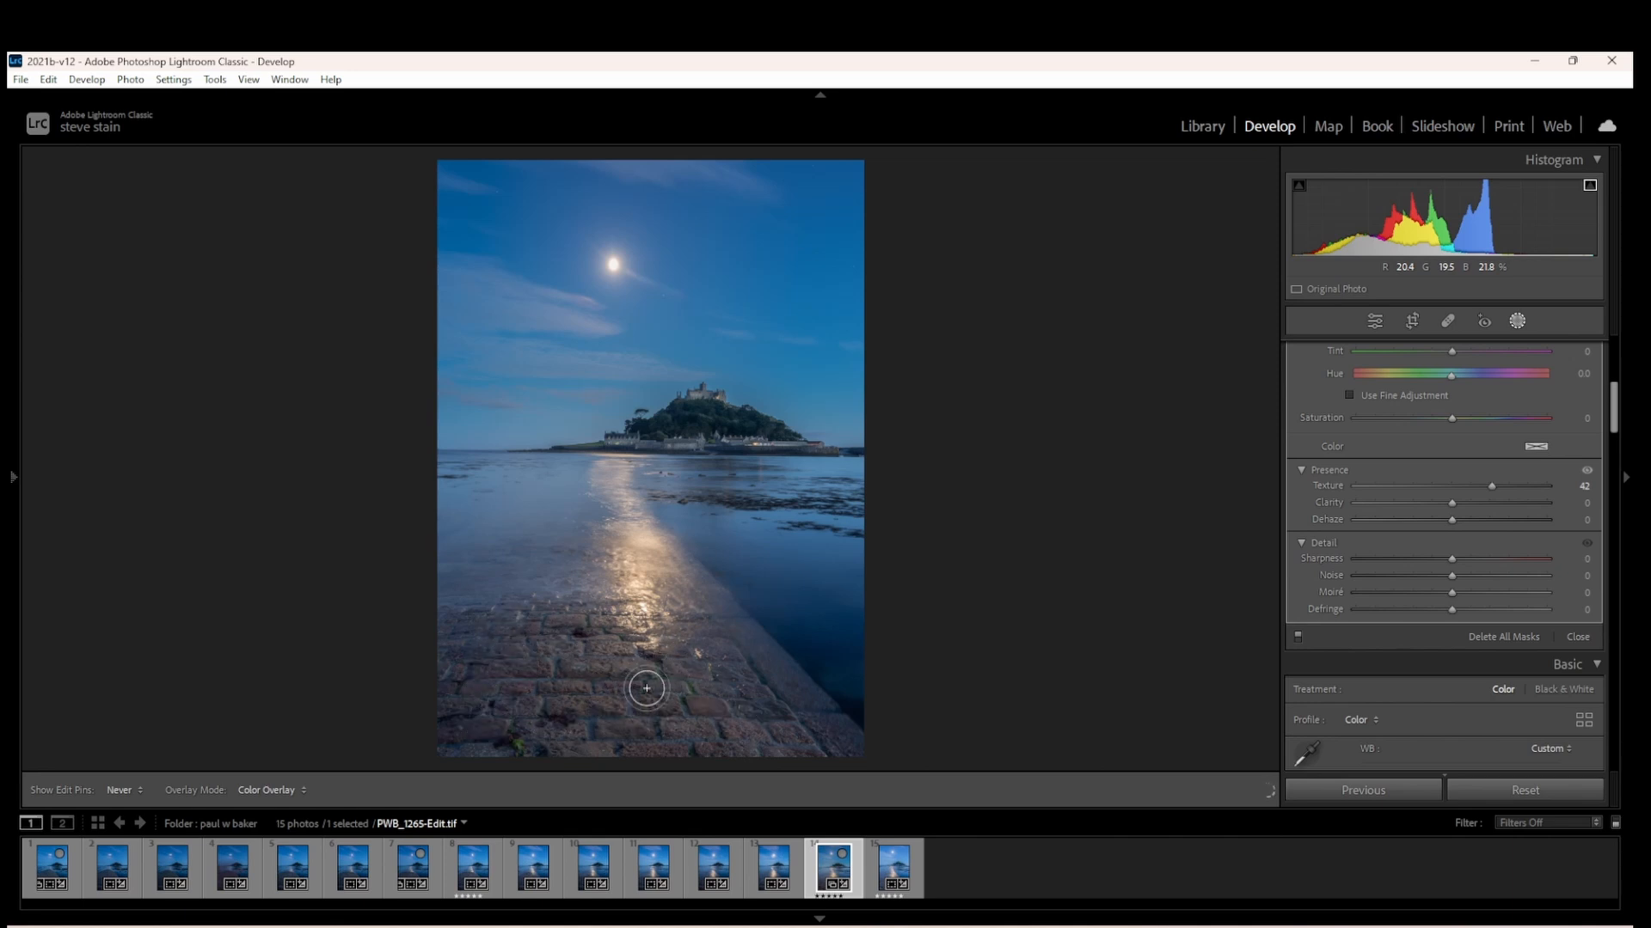
pyautogui.press('h')
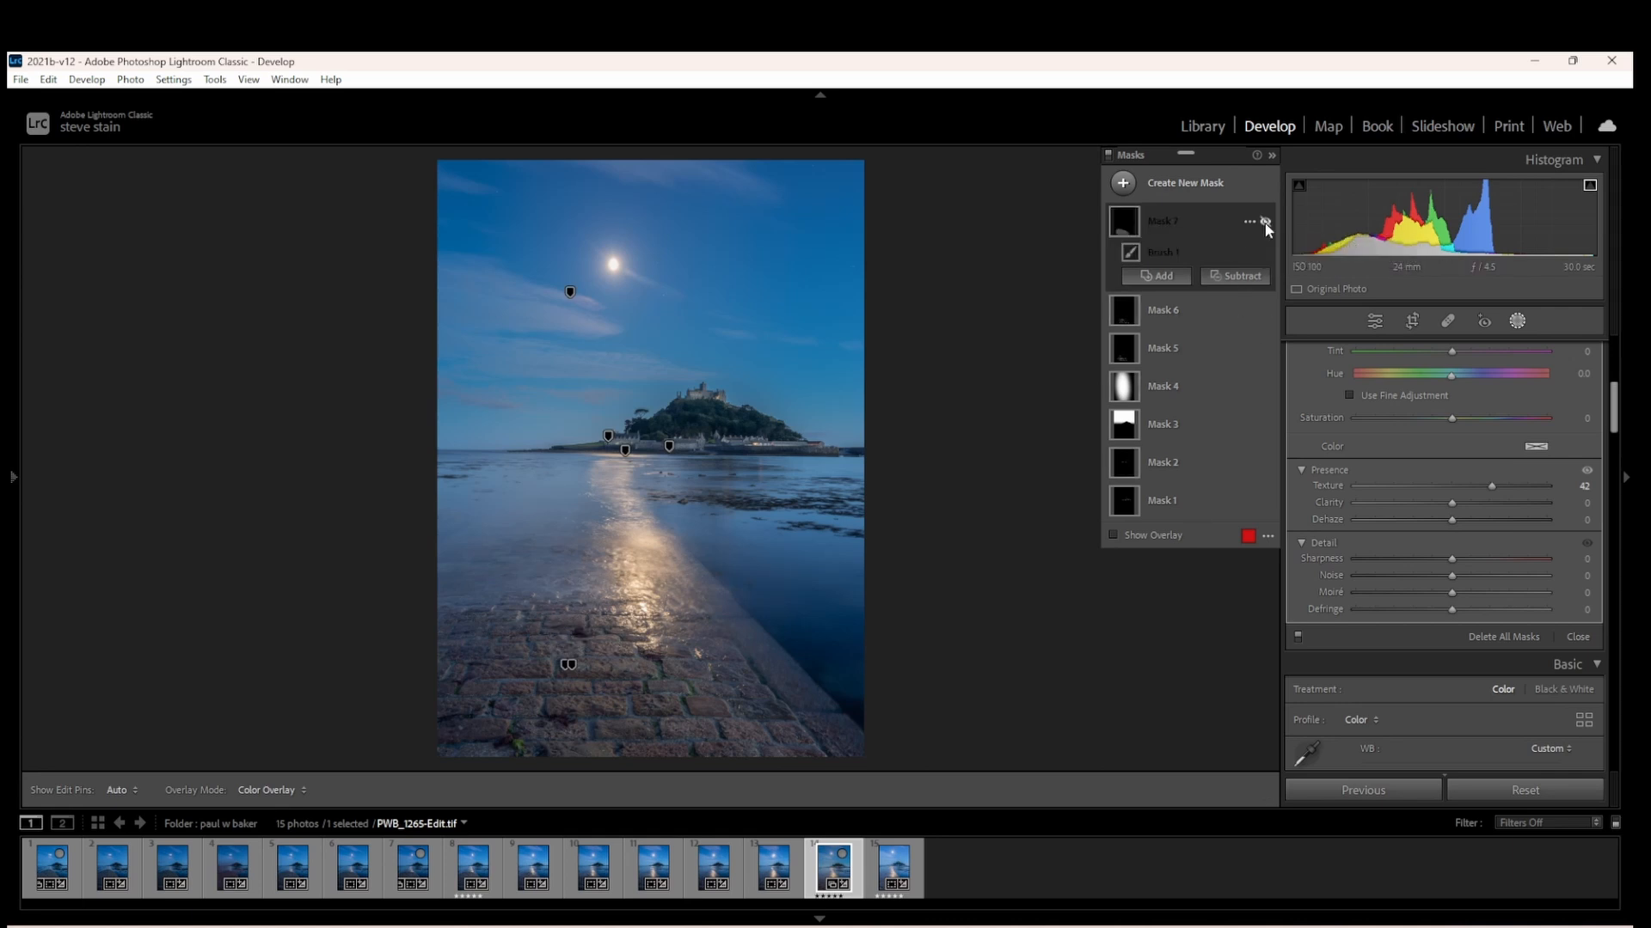
pyautogui.click(1265, 222)
pyautogui.click(1265, 222)
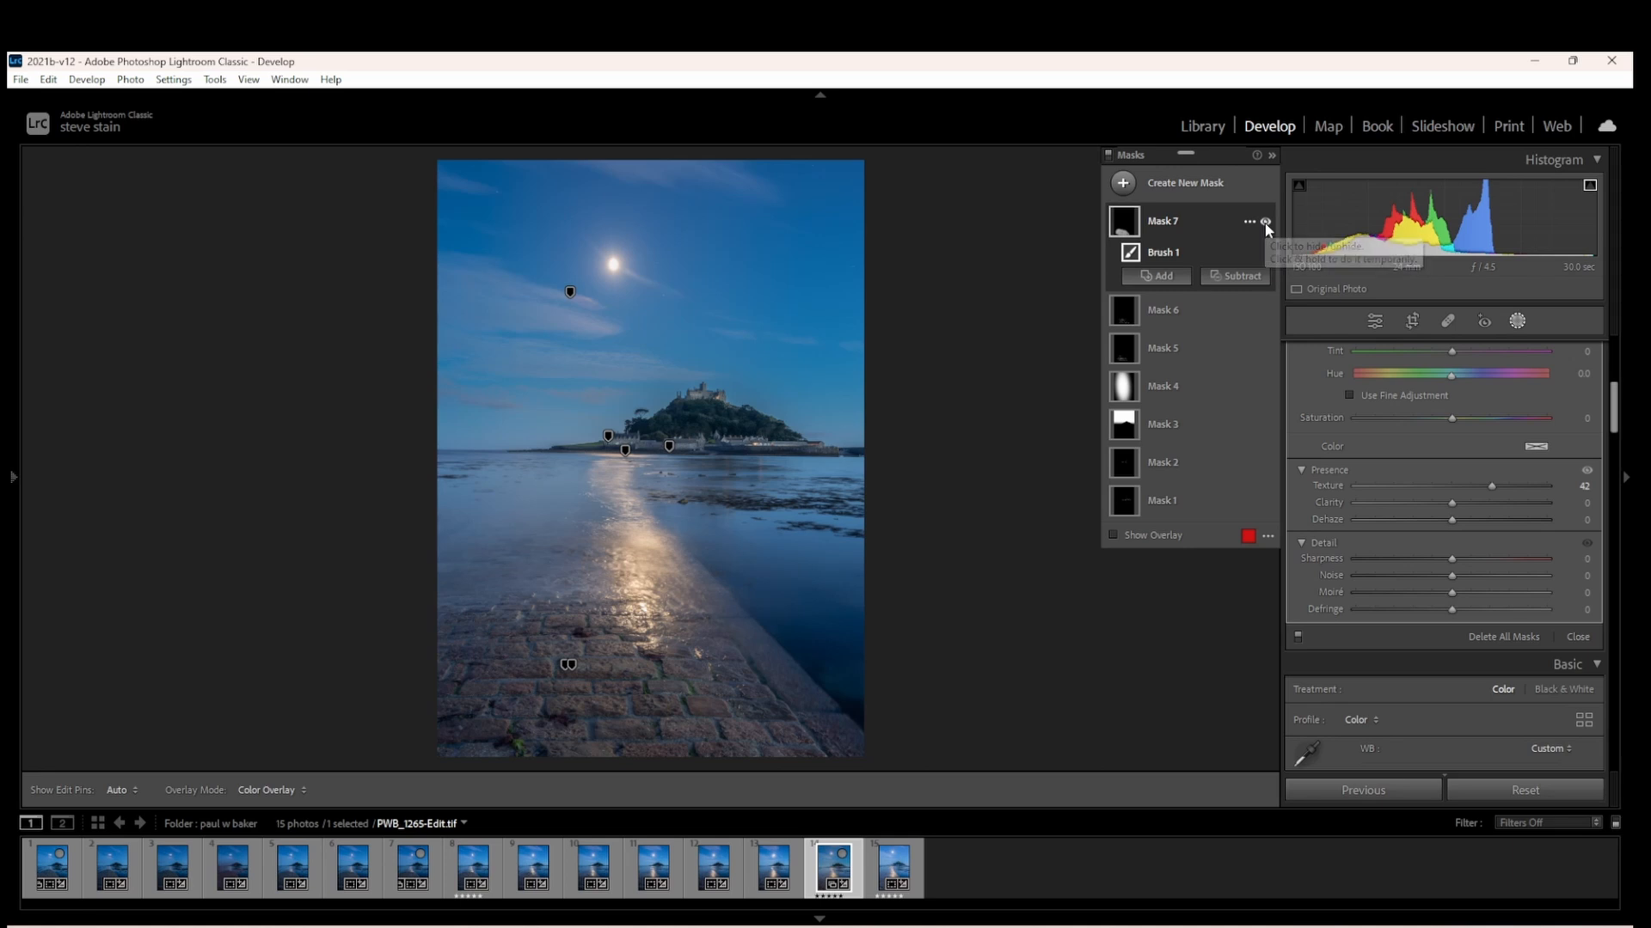
pyautogui.click(1518, 320)
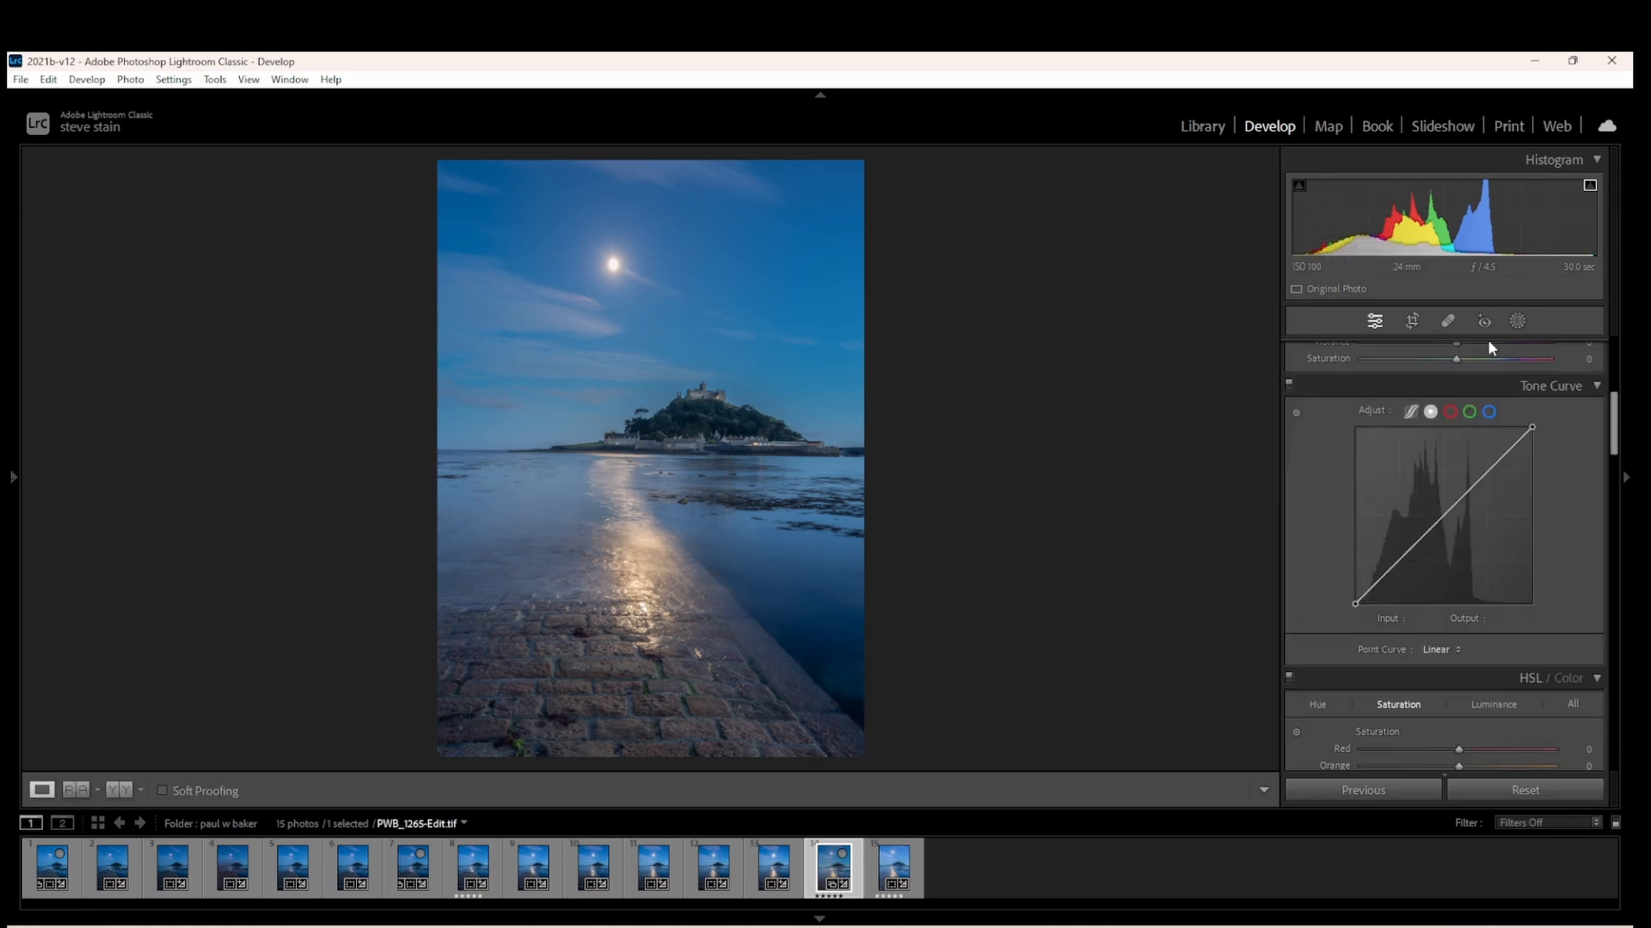
# Step: Create a large elliptical radial gradient mask over the photo, centred near the waterline below the island
pyautogui.click(1515, 322)
pyautogui.click(1200, 184)
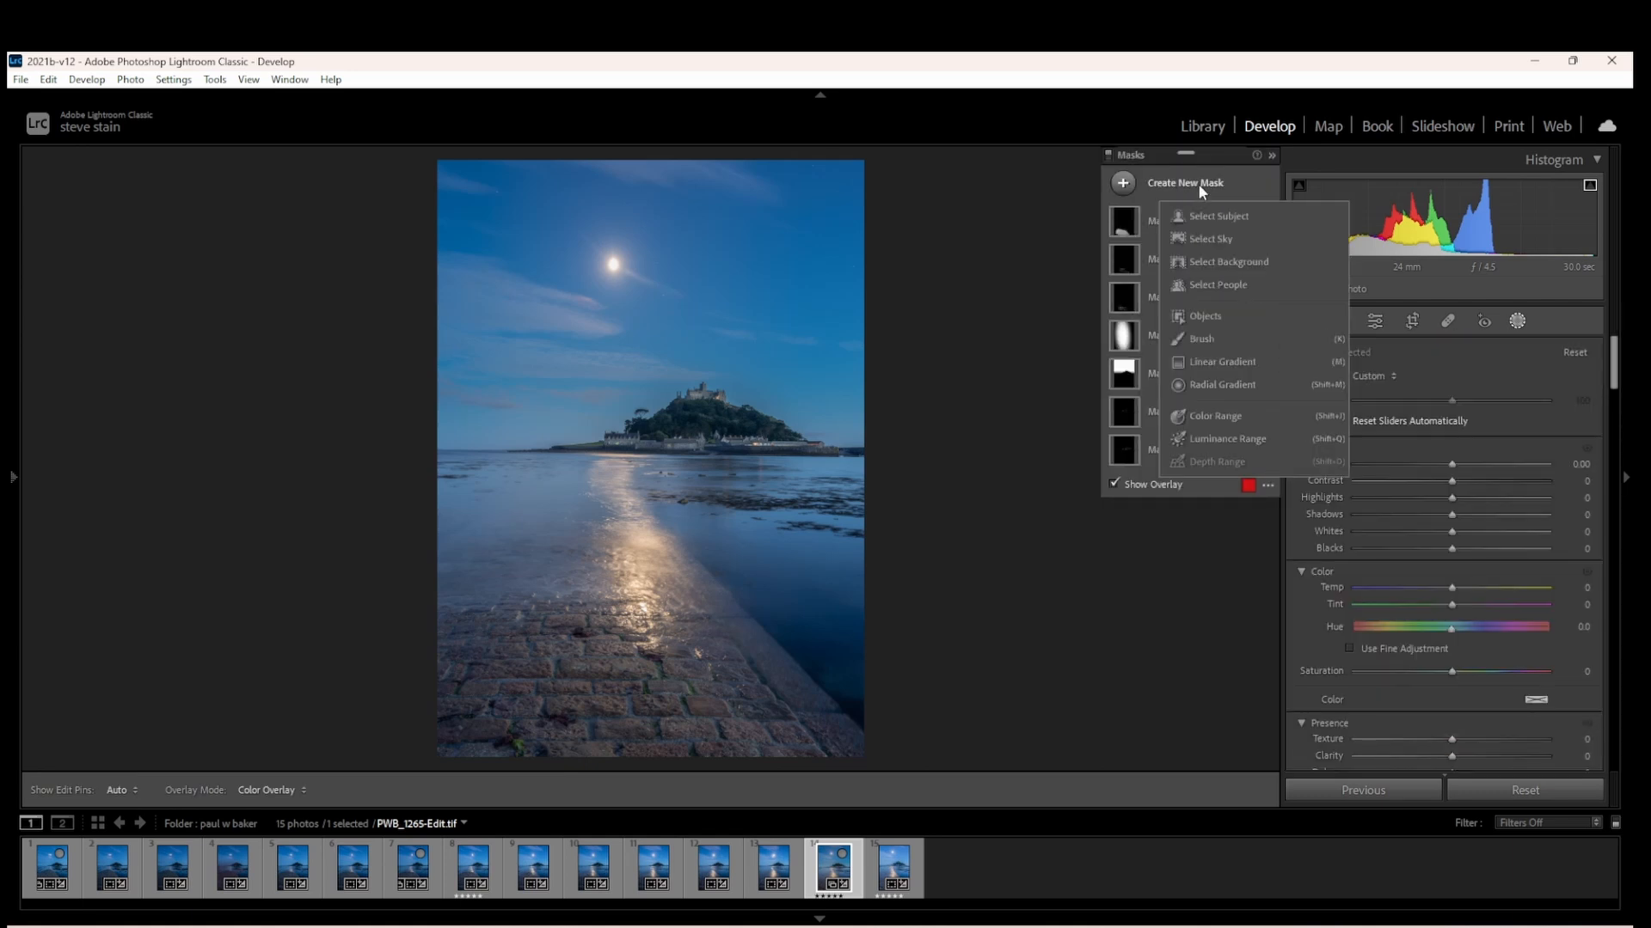
pyautogui.click(1216, 384)
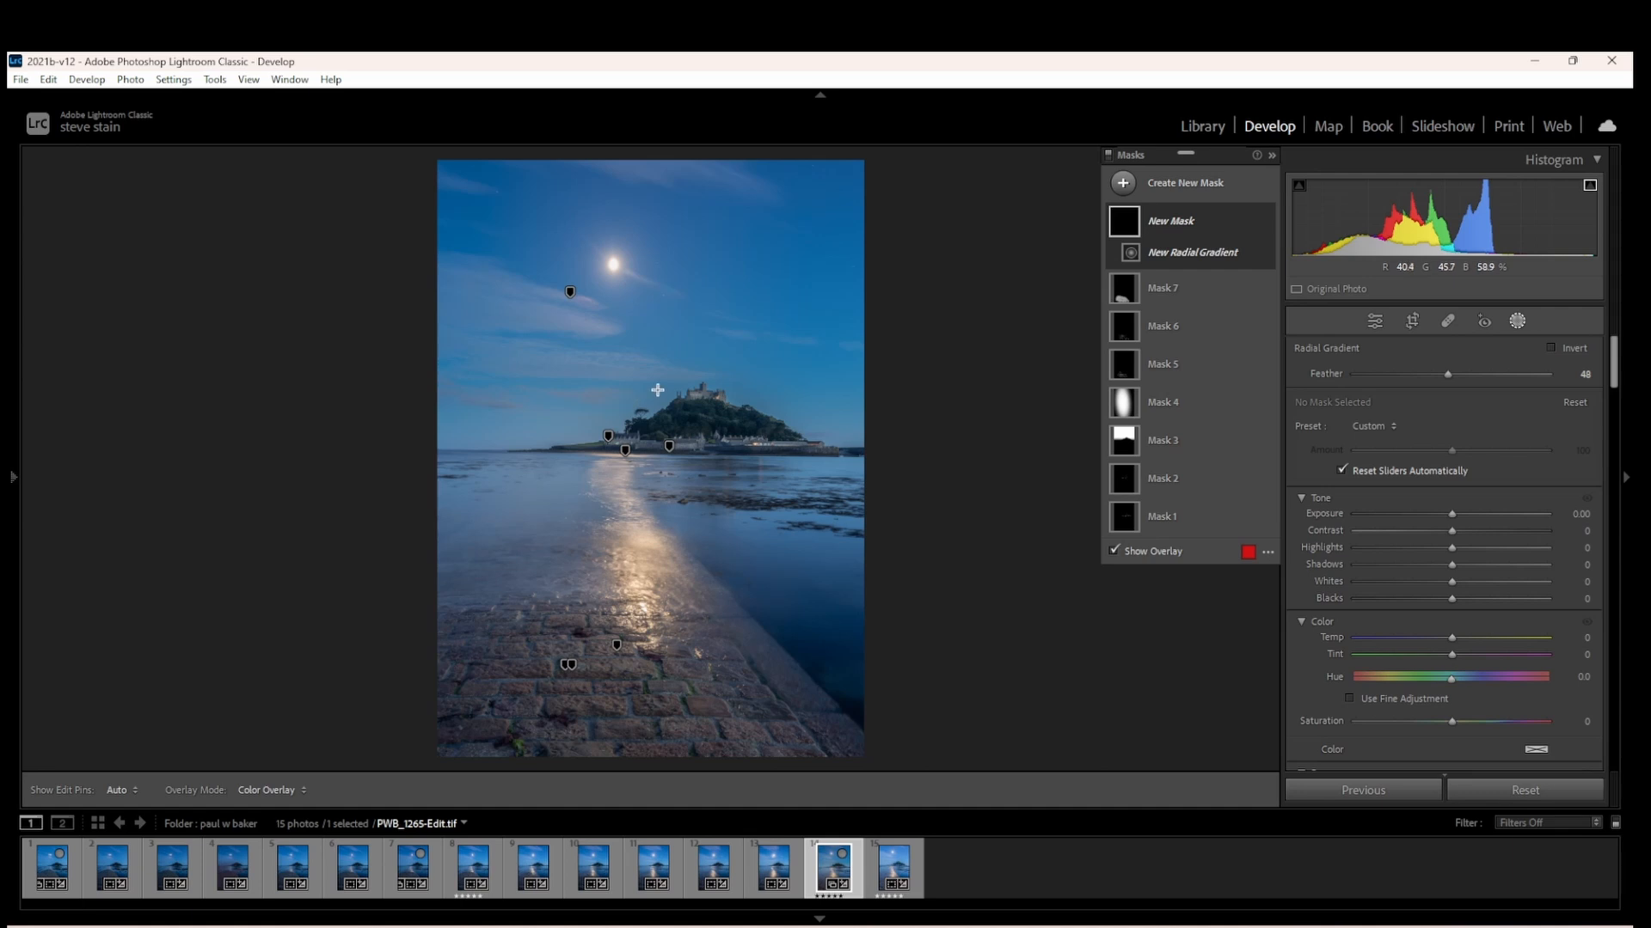
pyautogui.moveTo(646, 390); pyautogui.dragTo(963, 924)
pyautogui.moveTo(696, 585); pyautogui.dragTo(698, 684)
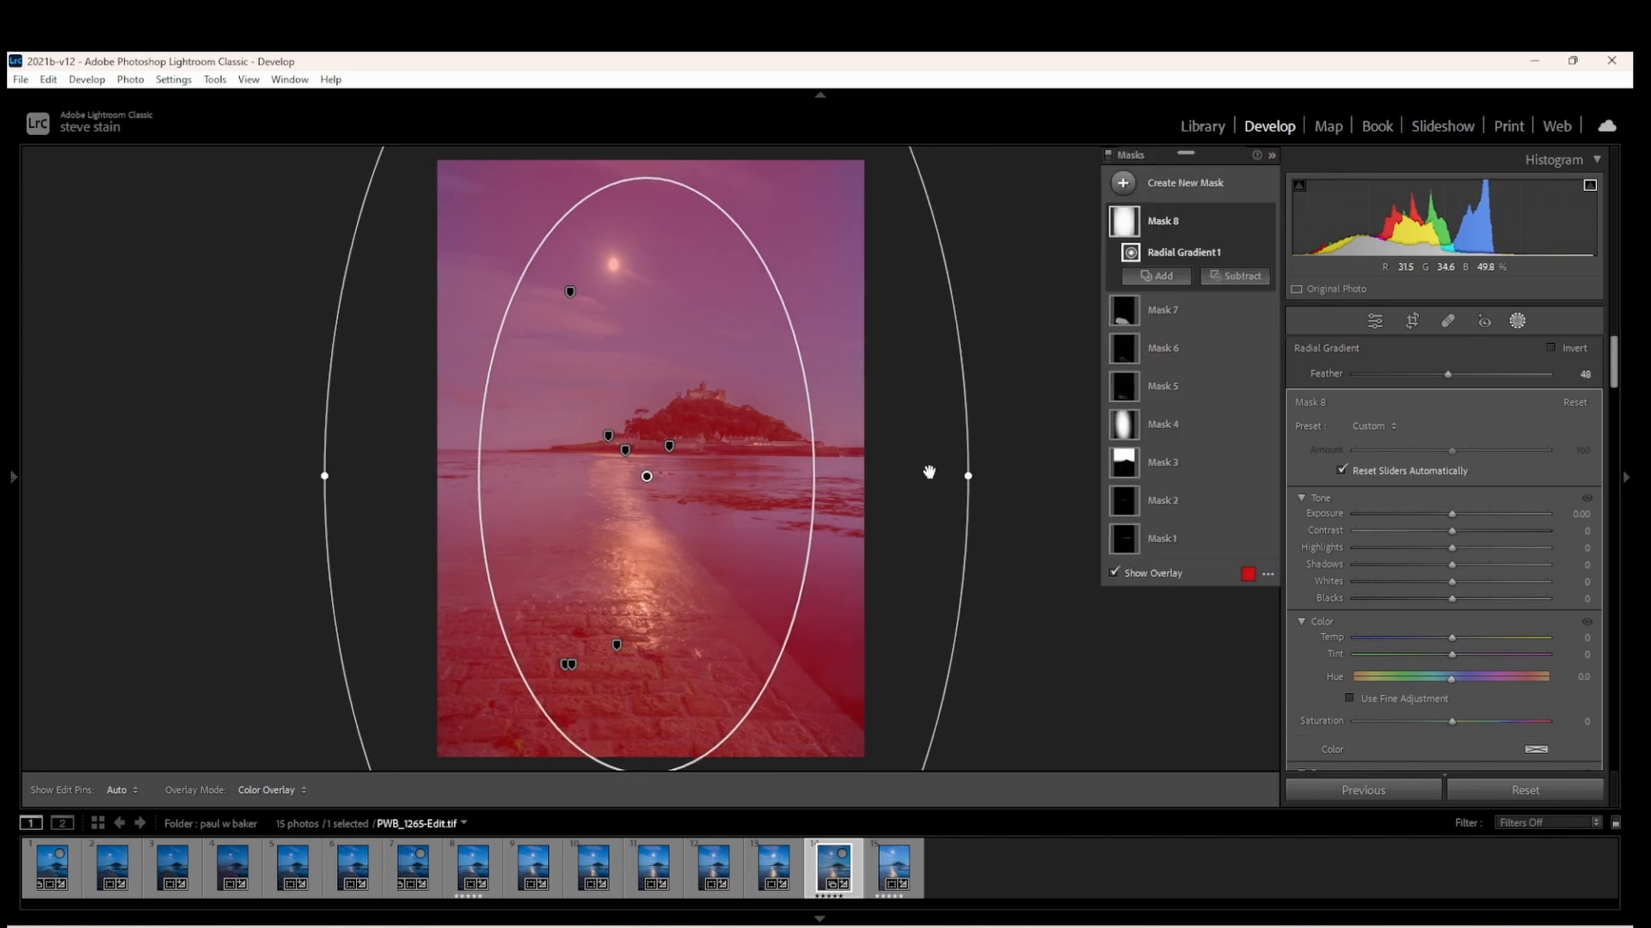
# Step: Invert the radial gradient and lower its Exposure to darken the photo's edges, and leave masking
pyautogui.click(1551, 348)
pyautogui.moveTo(1454, 511); pyautogui.dragTo(1432, 512)
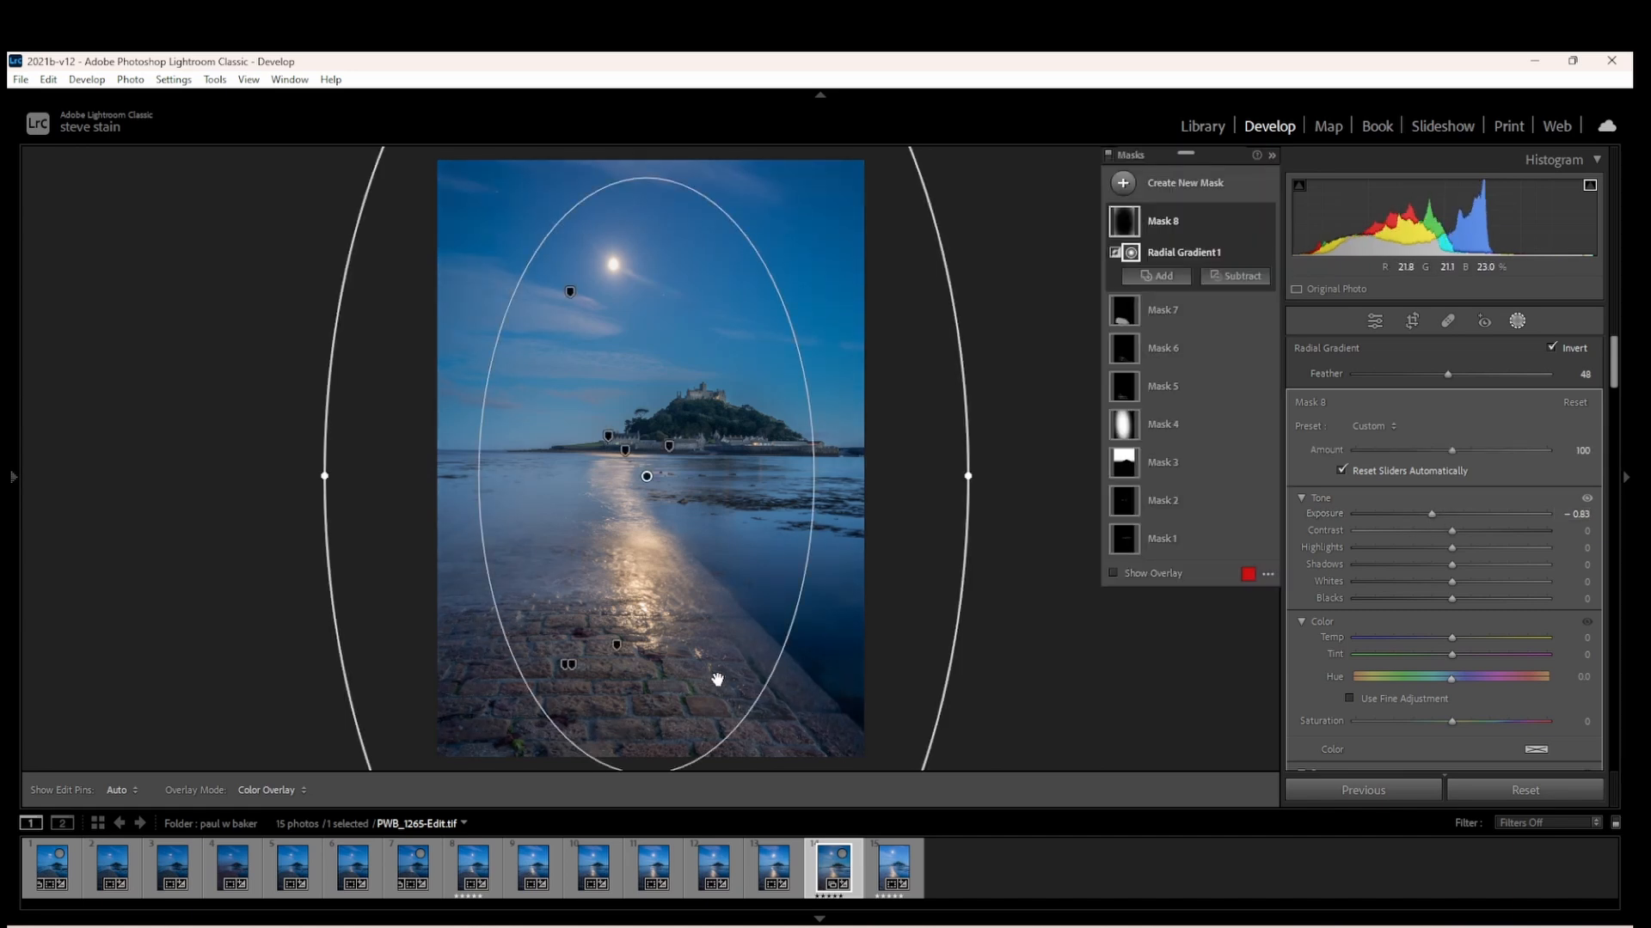
pyautogui.moveTo(663, 591); pyautogui.dragTo(663, 595)
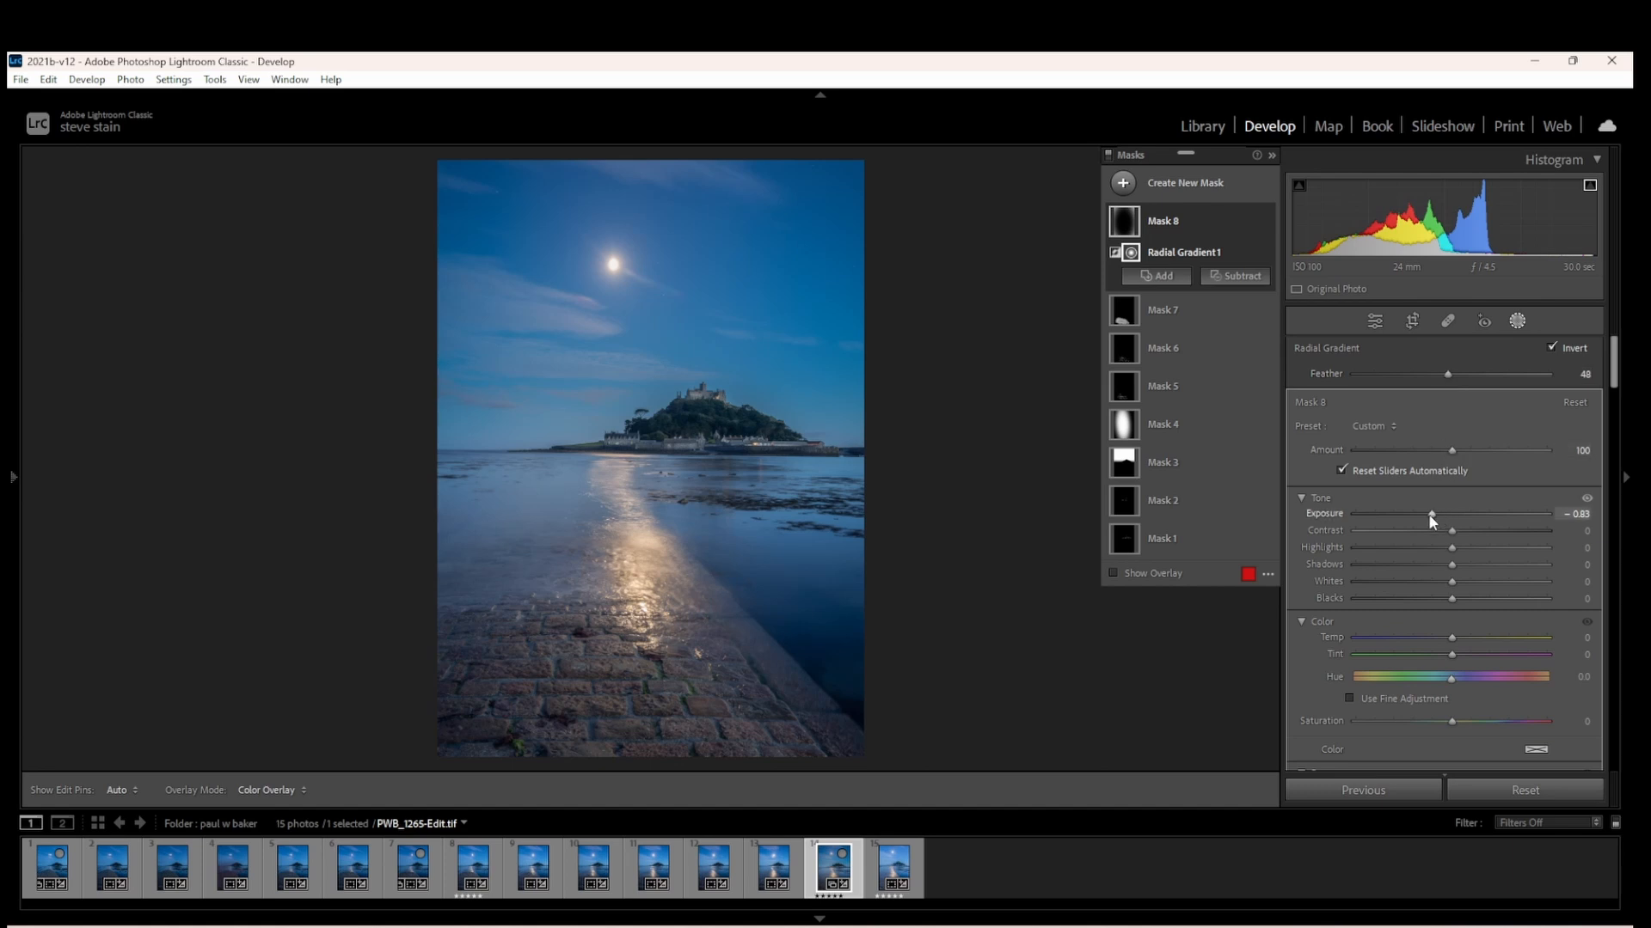
pyautogui.moveTo(1427, 513); pyautogui.dragTo(1410, 522)
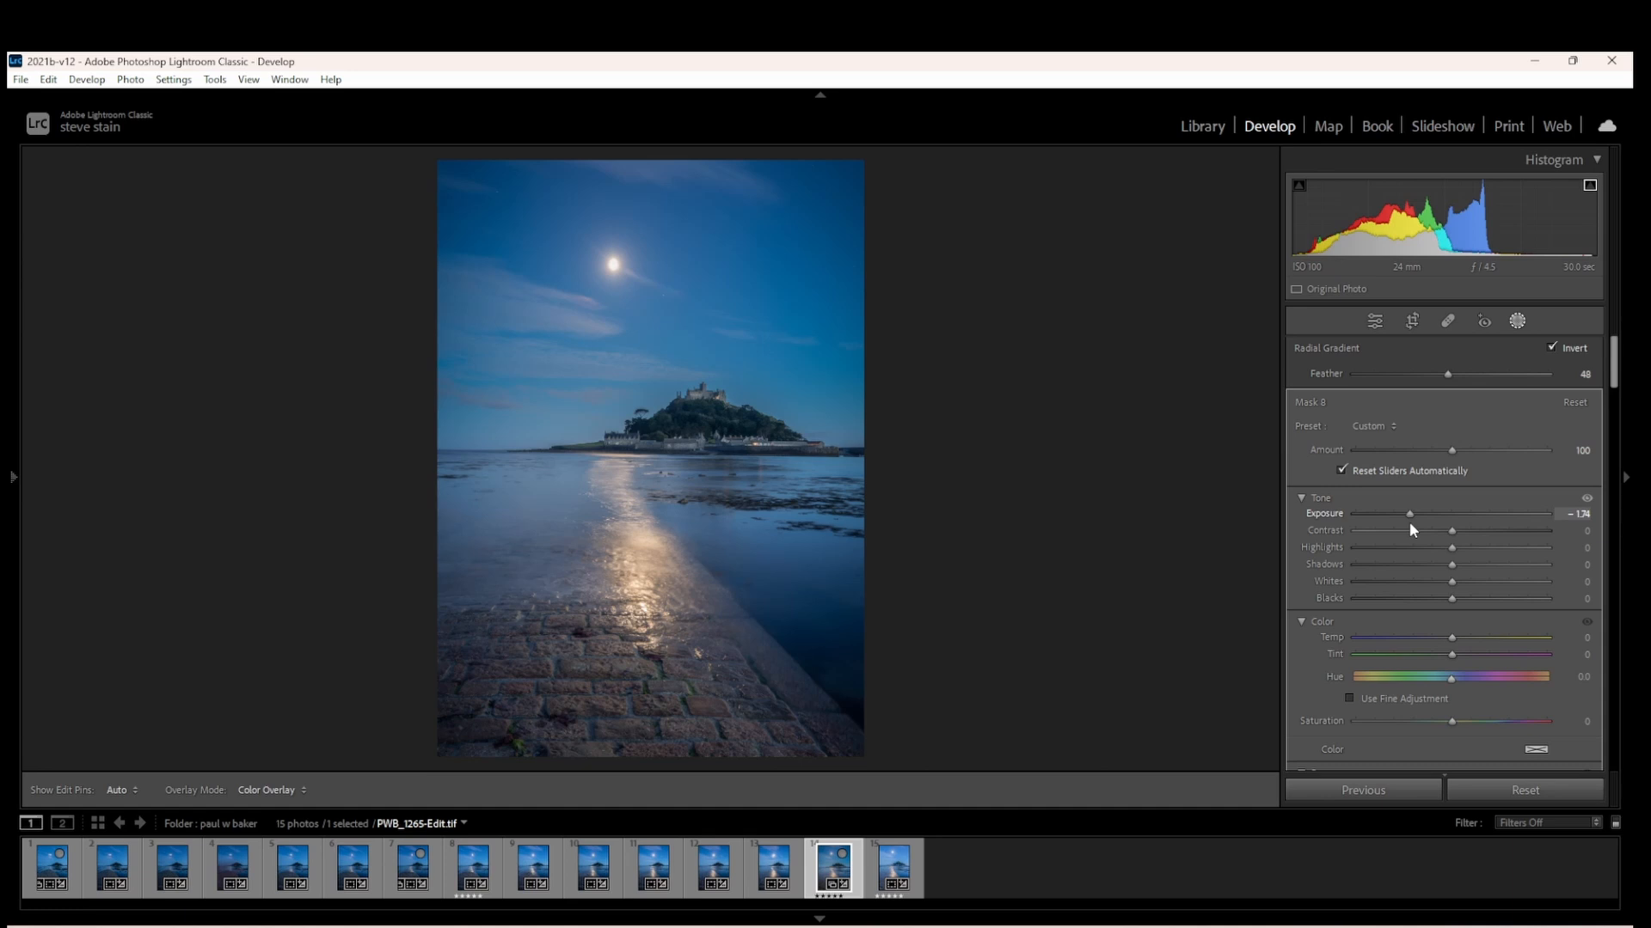
pyautogui.moveTo(1410, 523); pyautogui.dragTo(1427, 522)
pyautogui.click(1516, 323)
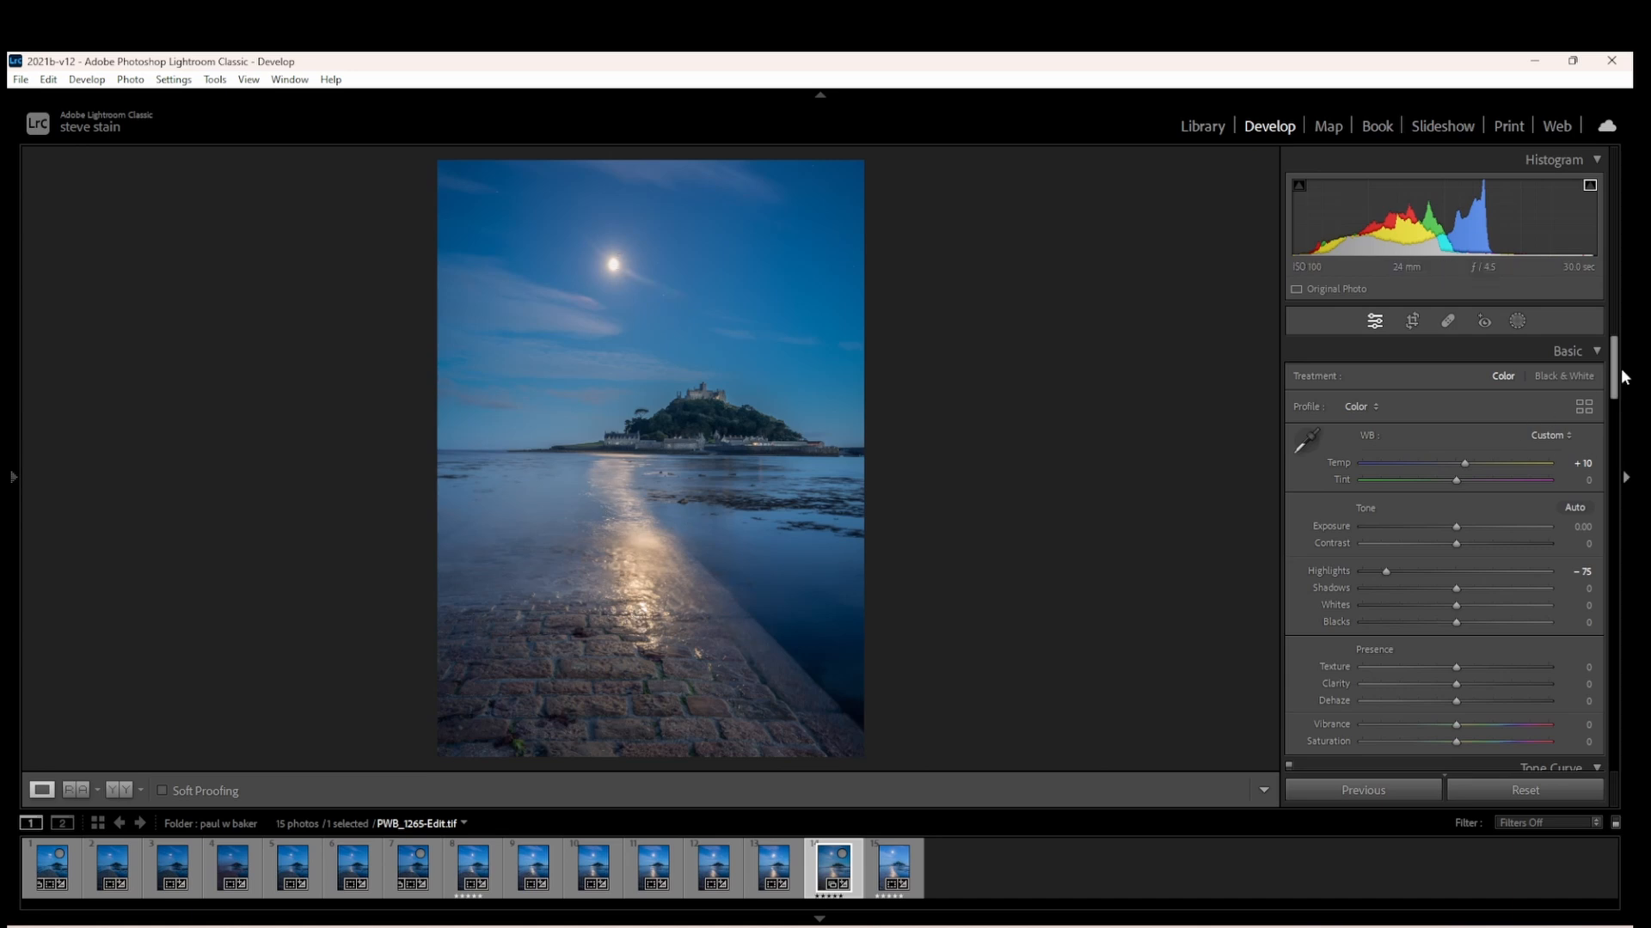
# Step: Raise the HSL saturation of Orange to +13 and Yellow to +39, and check the island's lights up close
pyautogui.moveTo(1615, 381); pyautogui.dragTo(1614, 481)
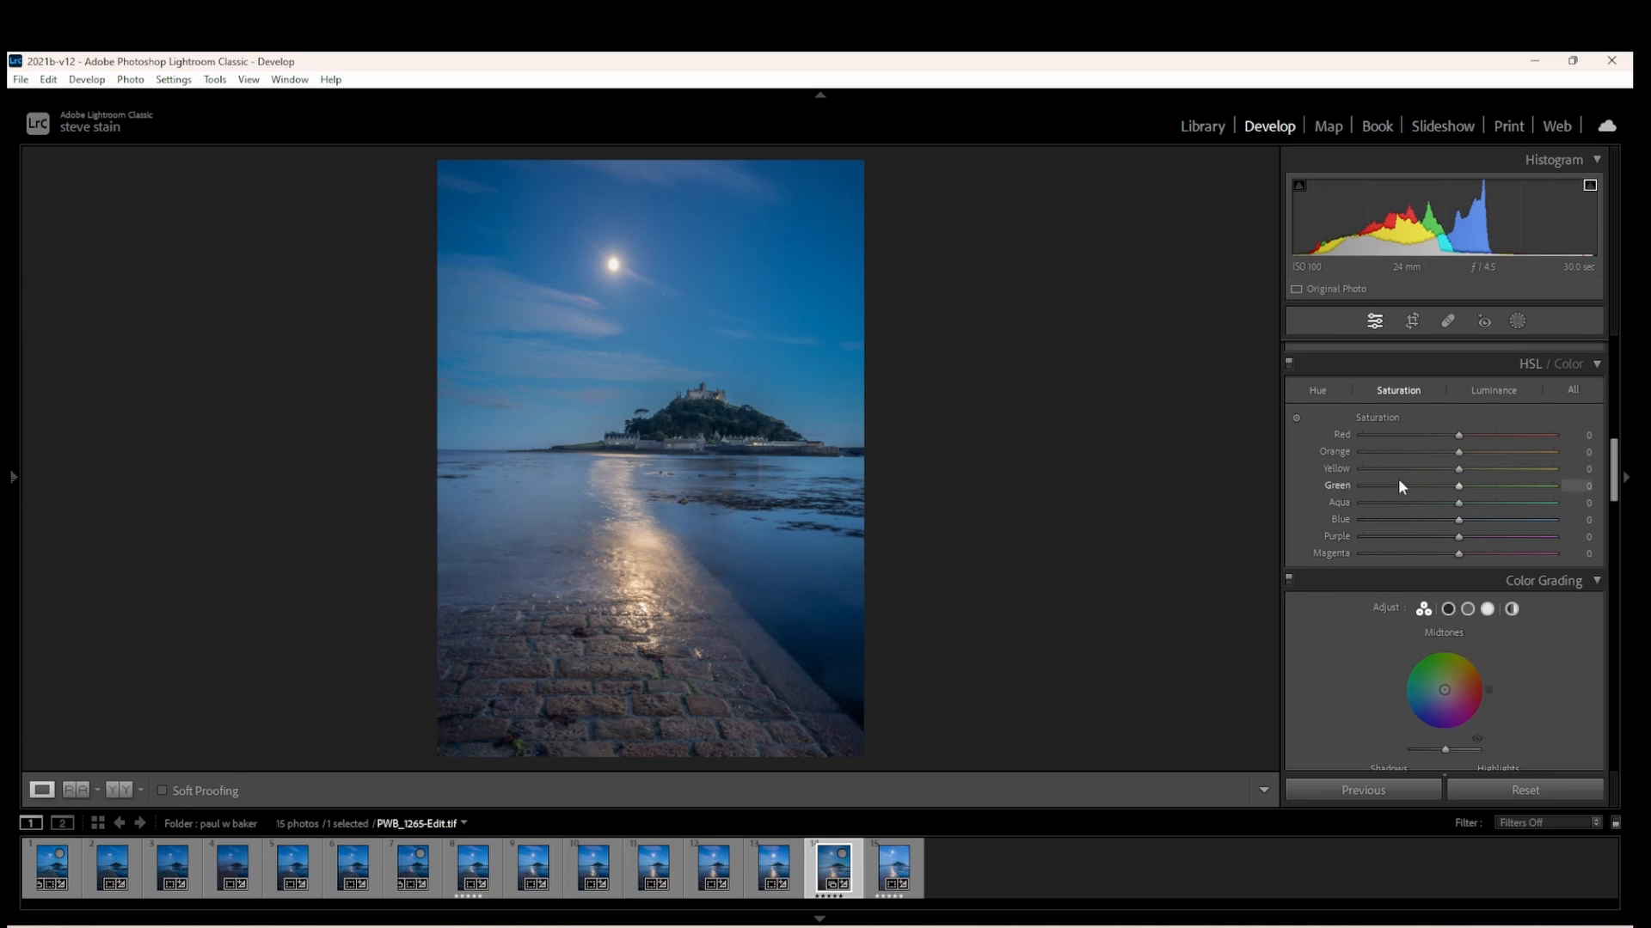
pyautogui.moveTo(1457, 469)
pyautogui.mouseDown()
pyautogui.moveTo(1575, 468)
pyautogui.moveTo(1473, 455)
pyautogui.mouseUp()
pyautogui.click(704, 404)
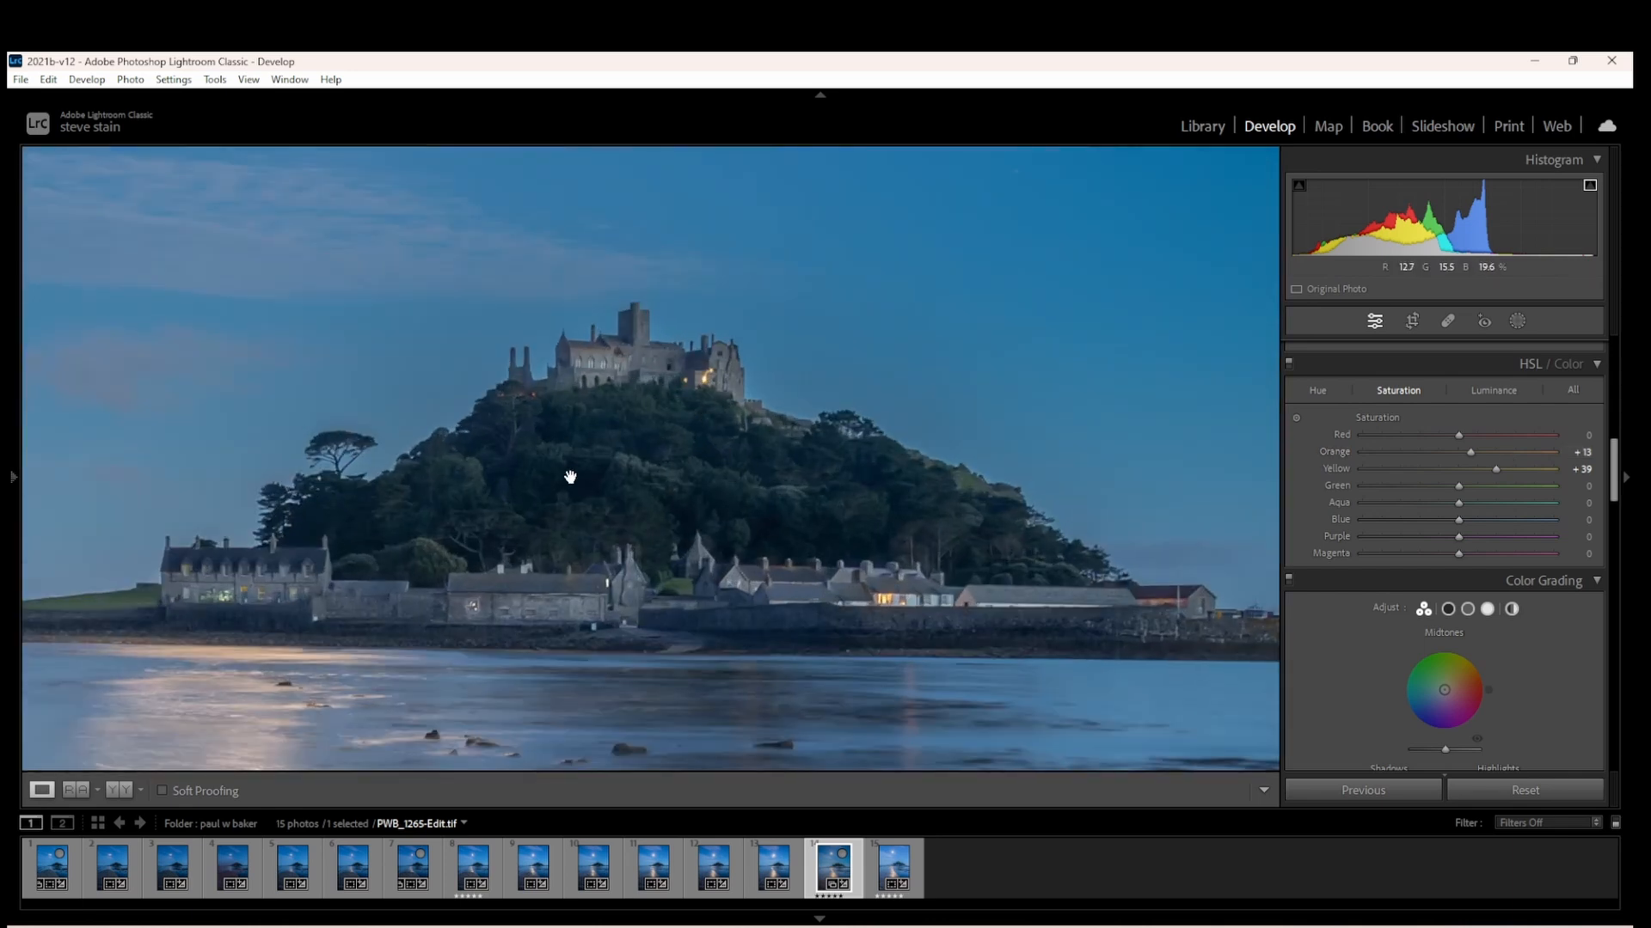
pyautogui.moveTo(638, 436); pyautogui.dragTo(632, 460)
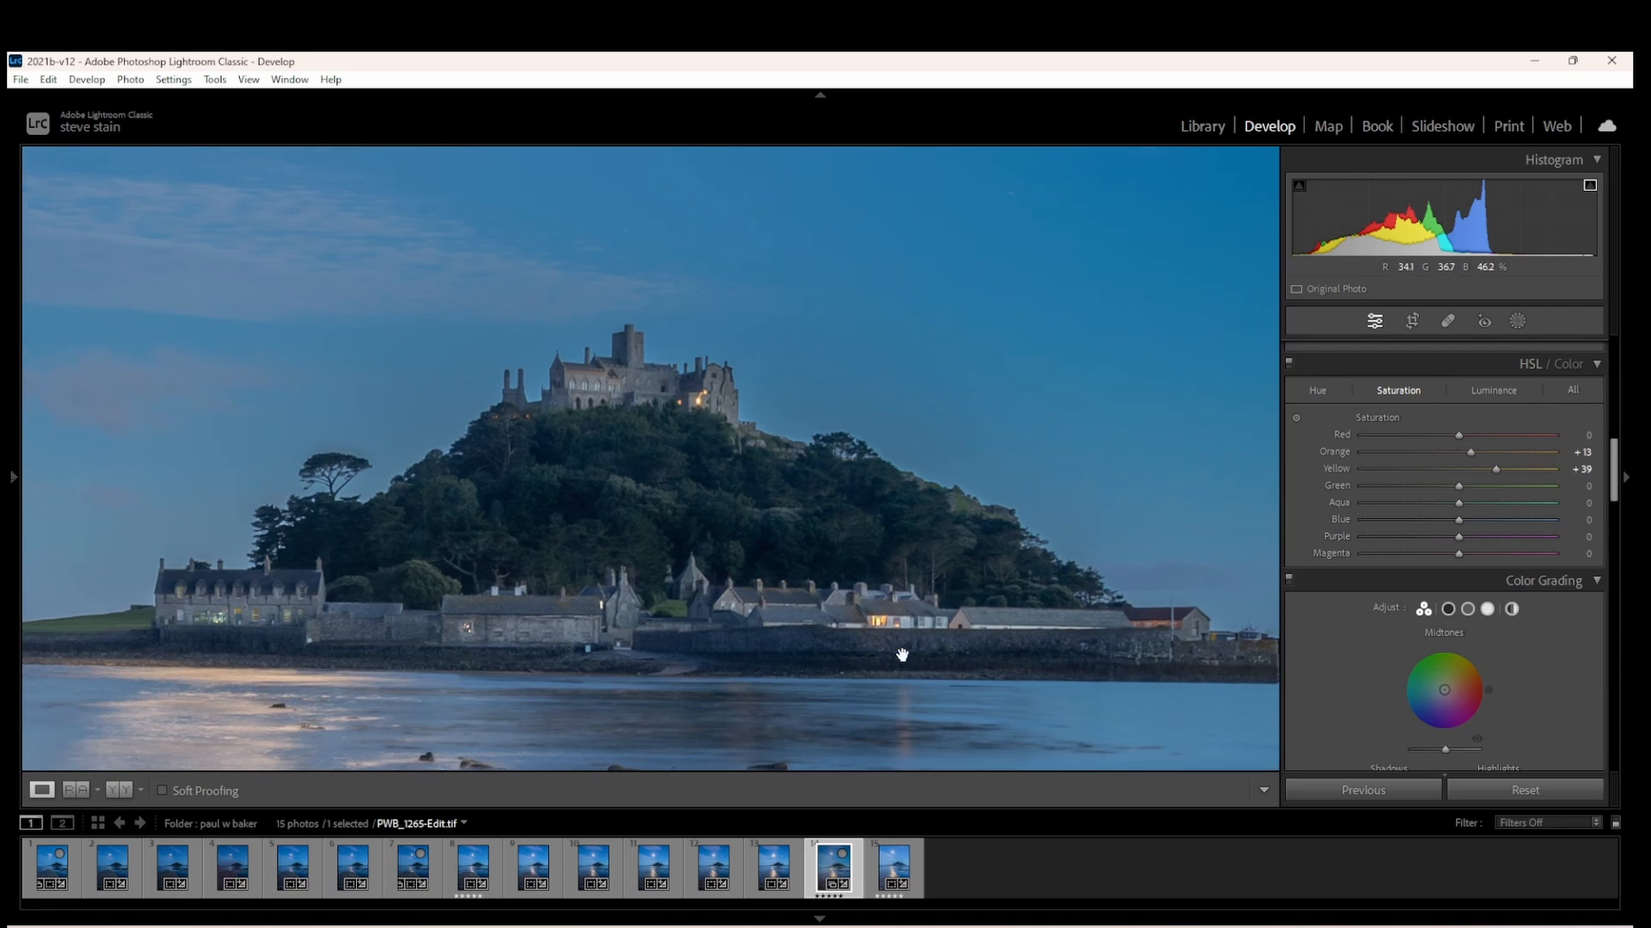
pyautogui.moveTo(904, 619); pyautogui.dragTo(895, 536)
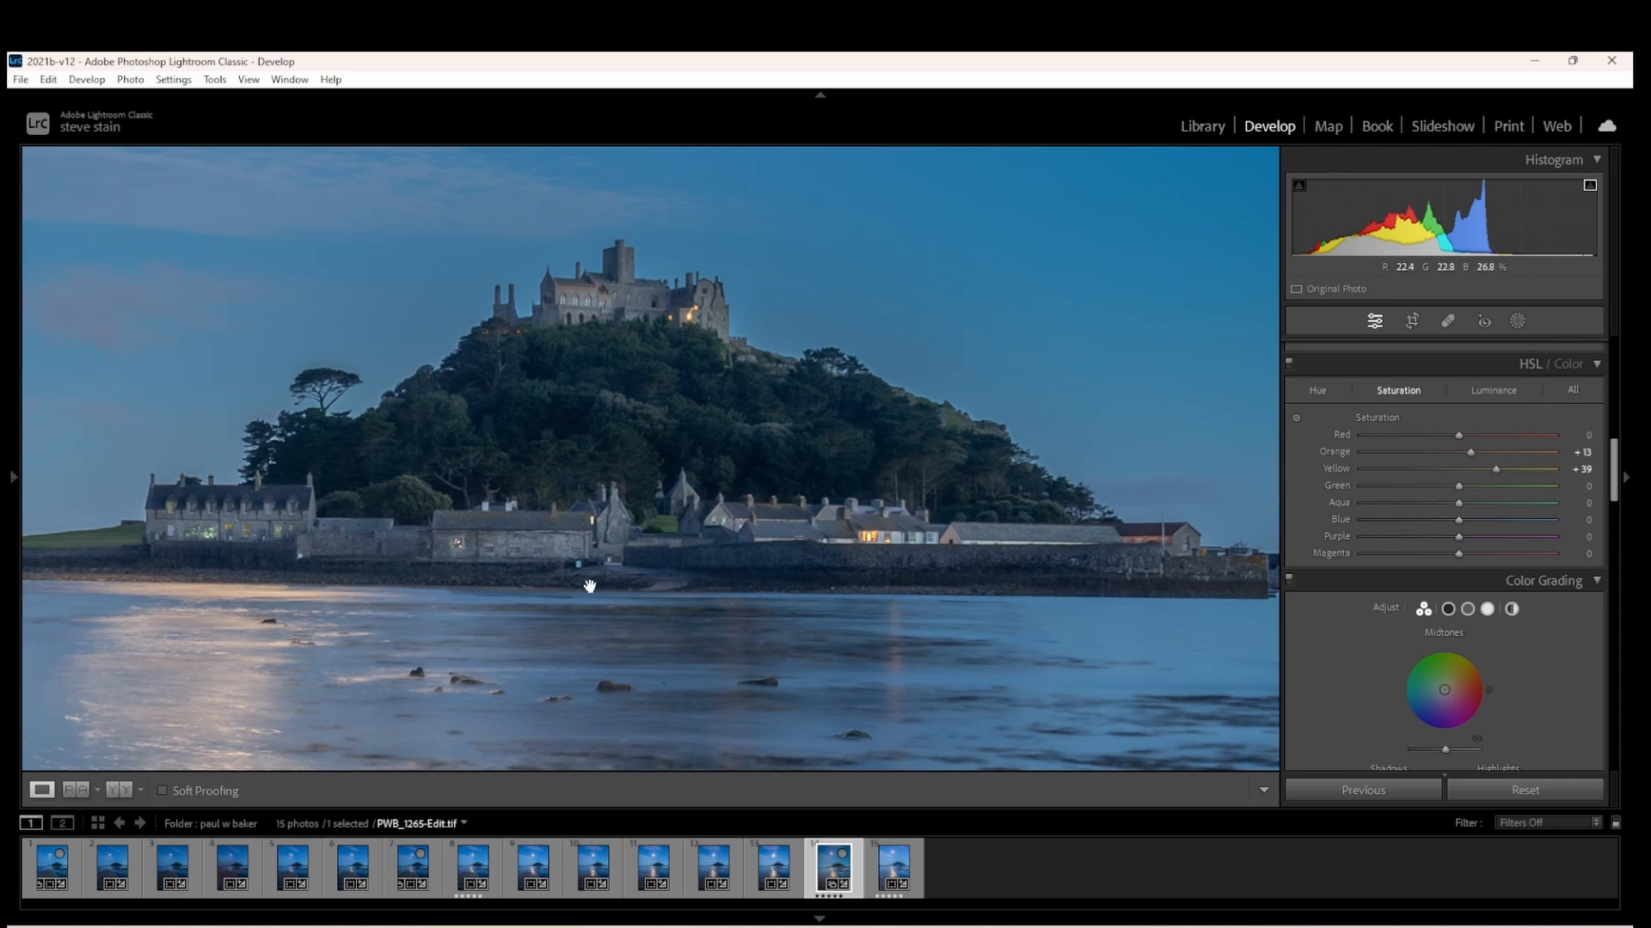
pyautogui.moveTo(555, 439); pyautogui.dragTo(582, 310)
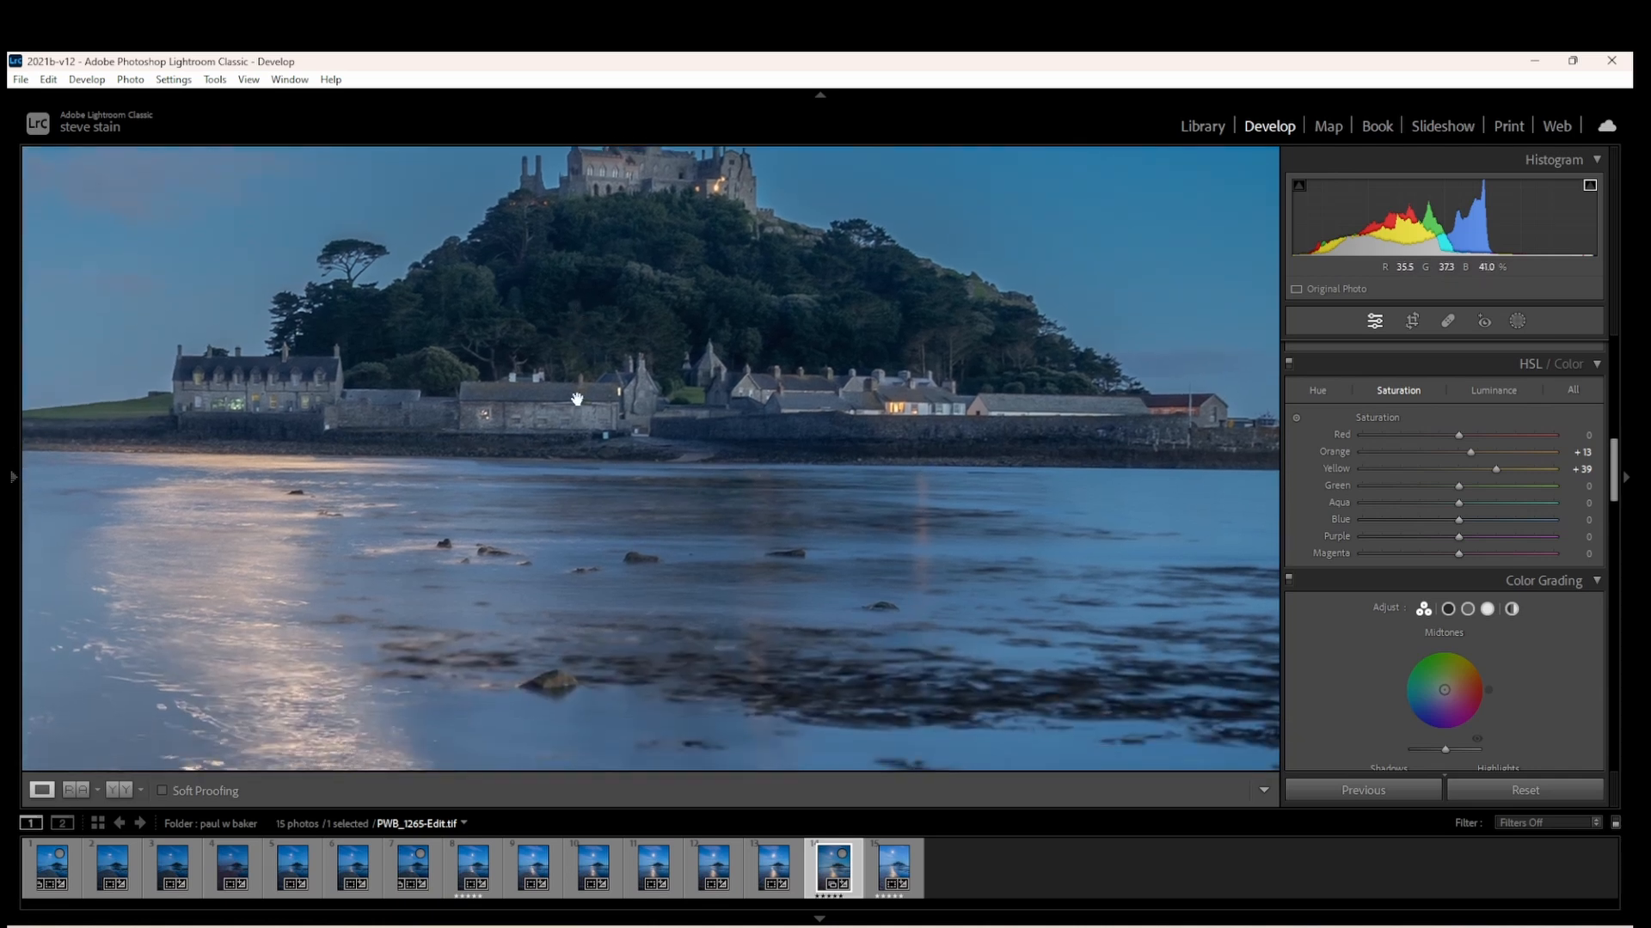
pyautogui.click(681, 462)
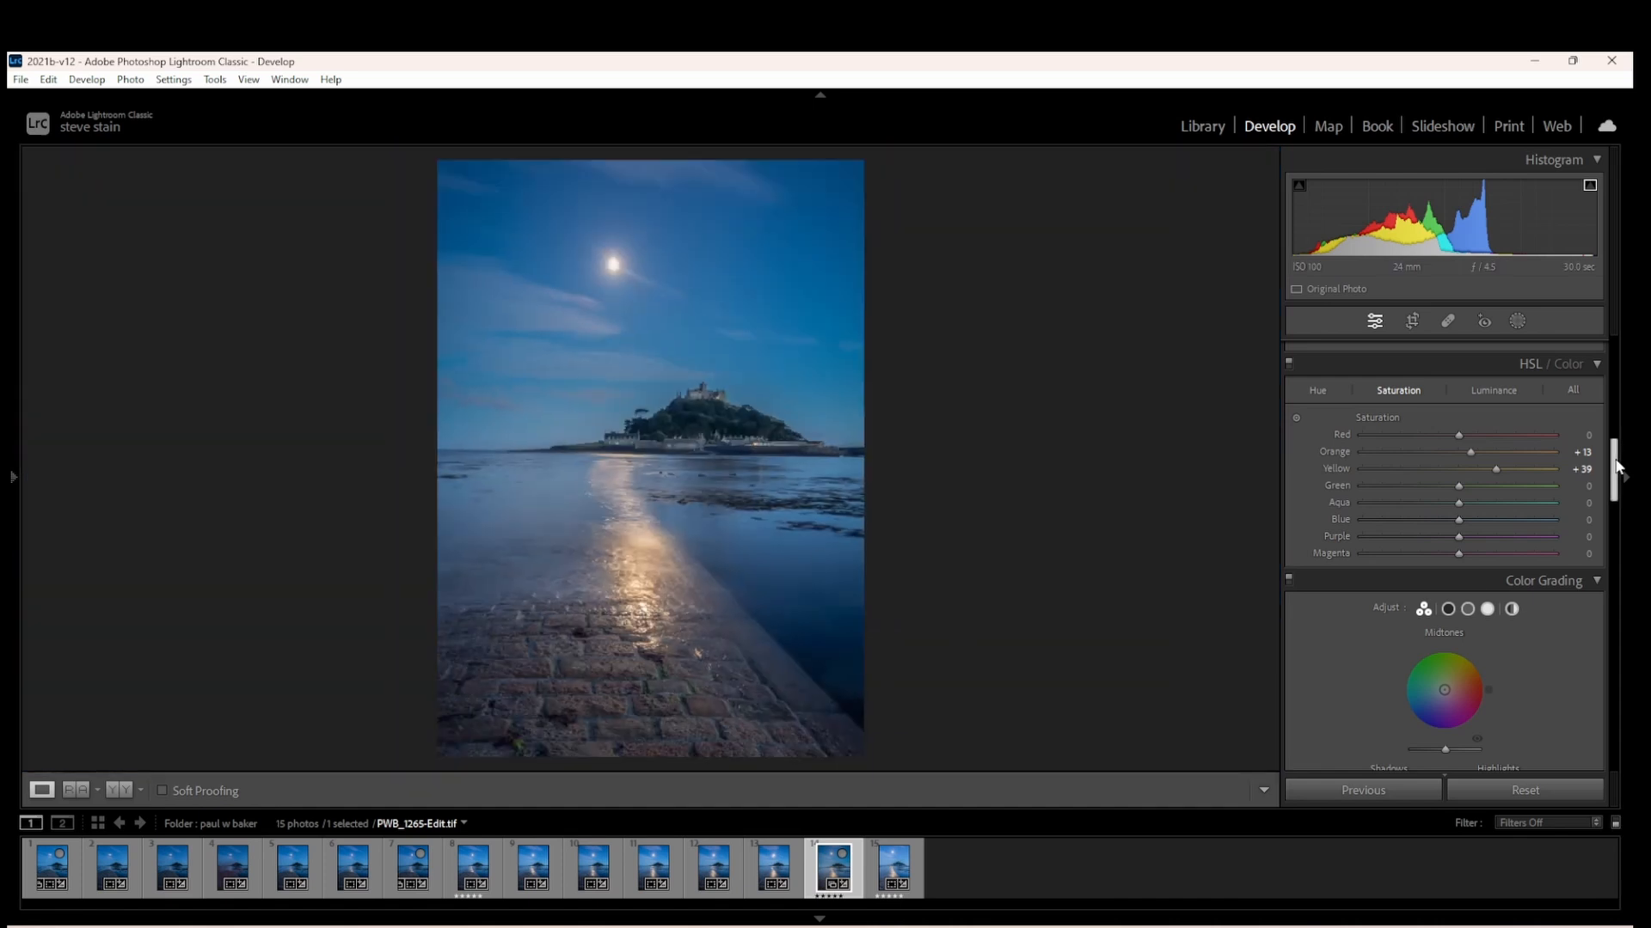
# Step: Set the photo's Temp to +12 and Shadows to +22, checking the island's trees and buildings up close
pyautogui.moveTo(1616, 467); pyautogui.dragTo(1618, 314)
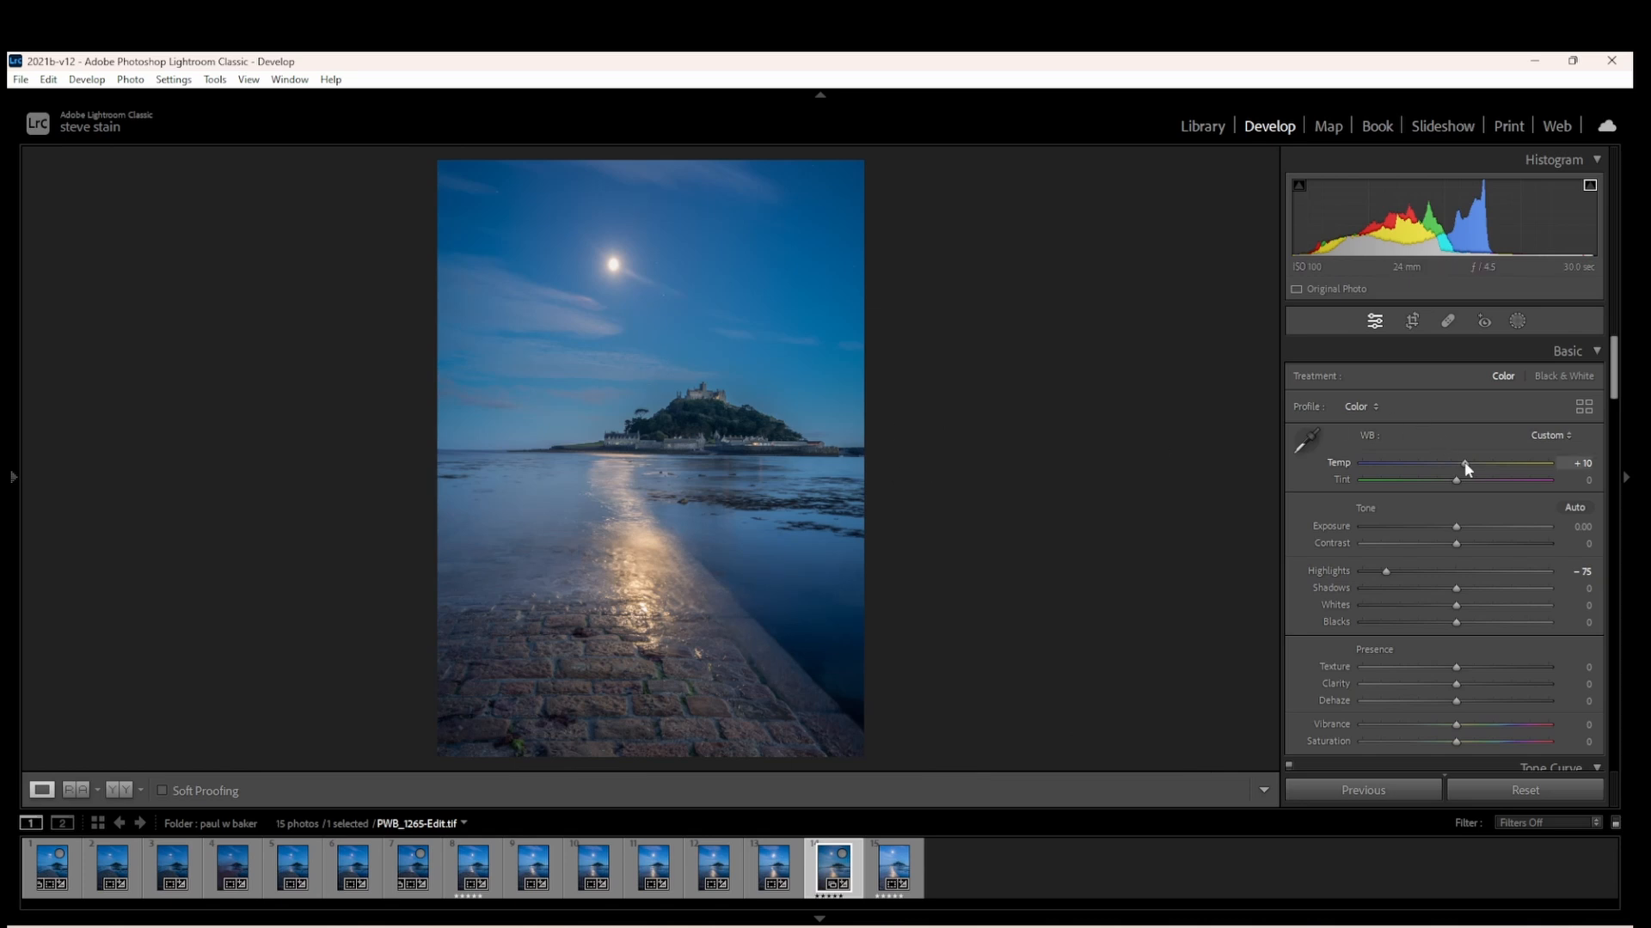
pyautogui.moveTo(1467, 469)
pyautogui.mouseDown()
pyautogui.moveTo(1440, 463)
pyautogui.moveTo(1466, 464)
pyautogui.mouseUp()
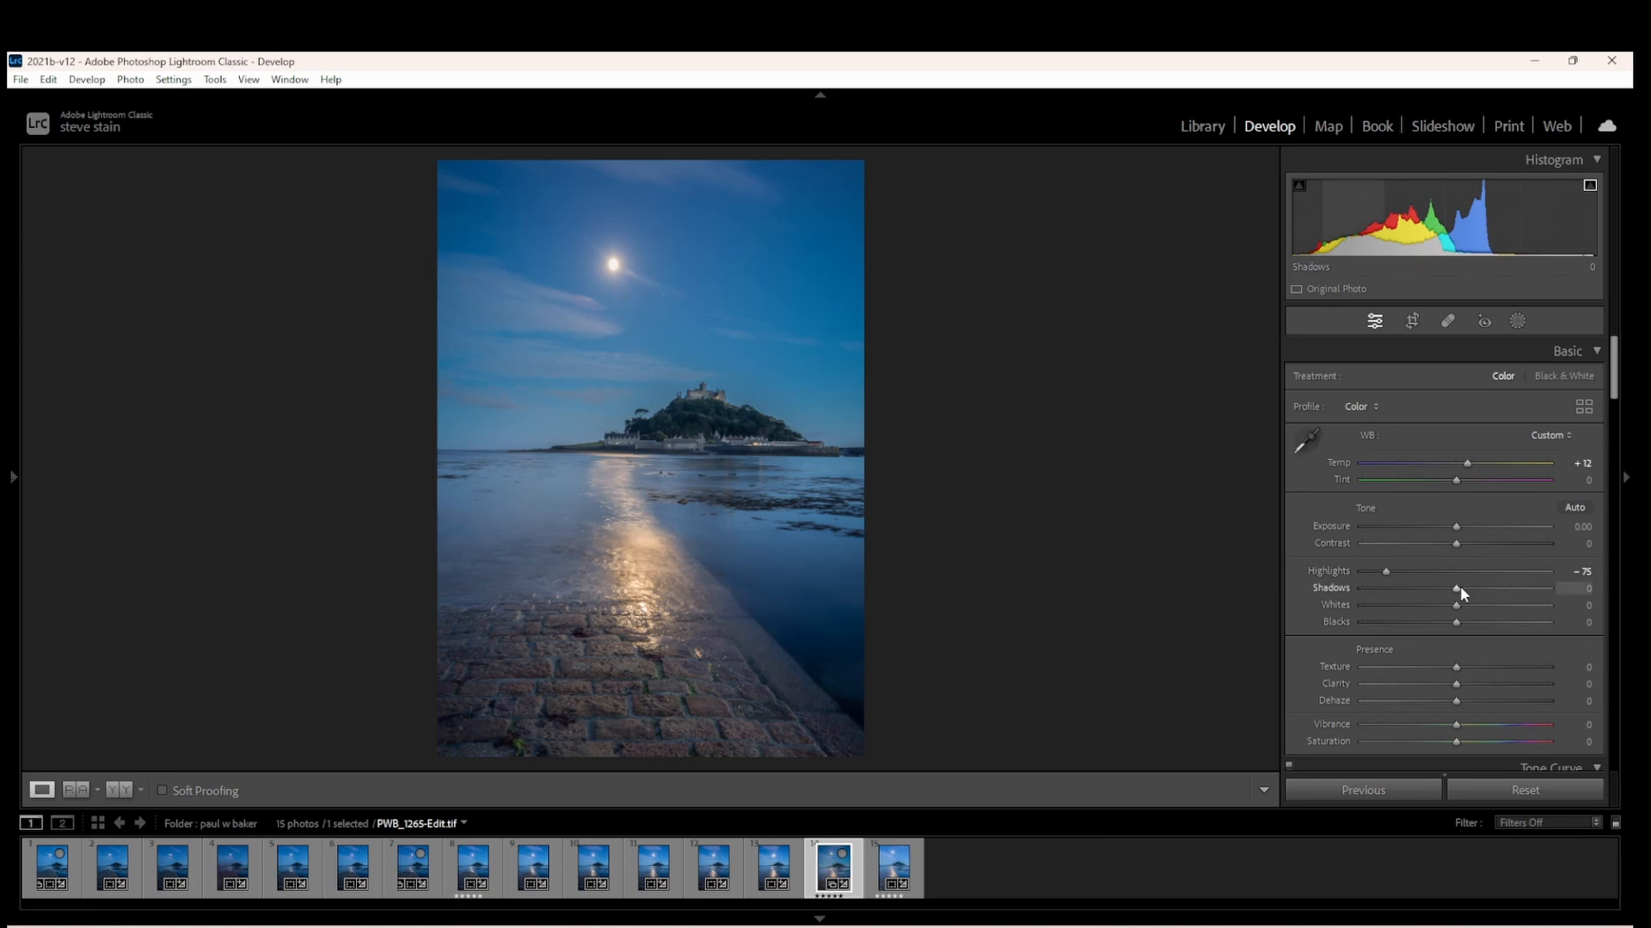
pyautogui.moveTo(1458, 588); pyautogui.dragTo(1526, 588)
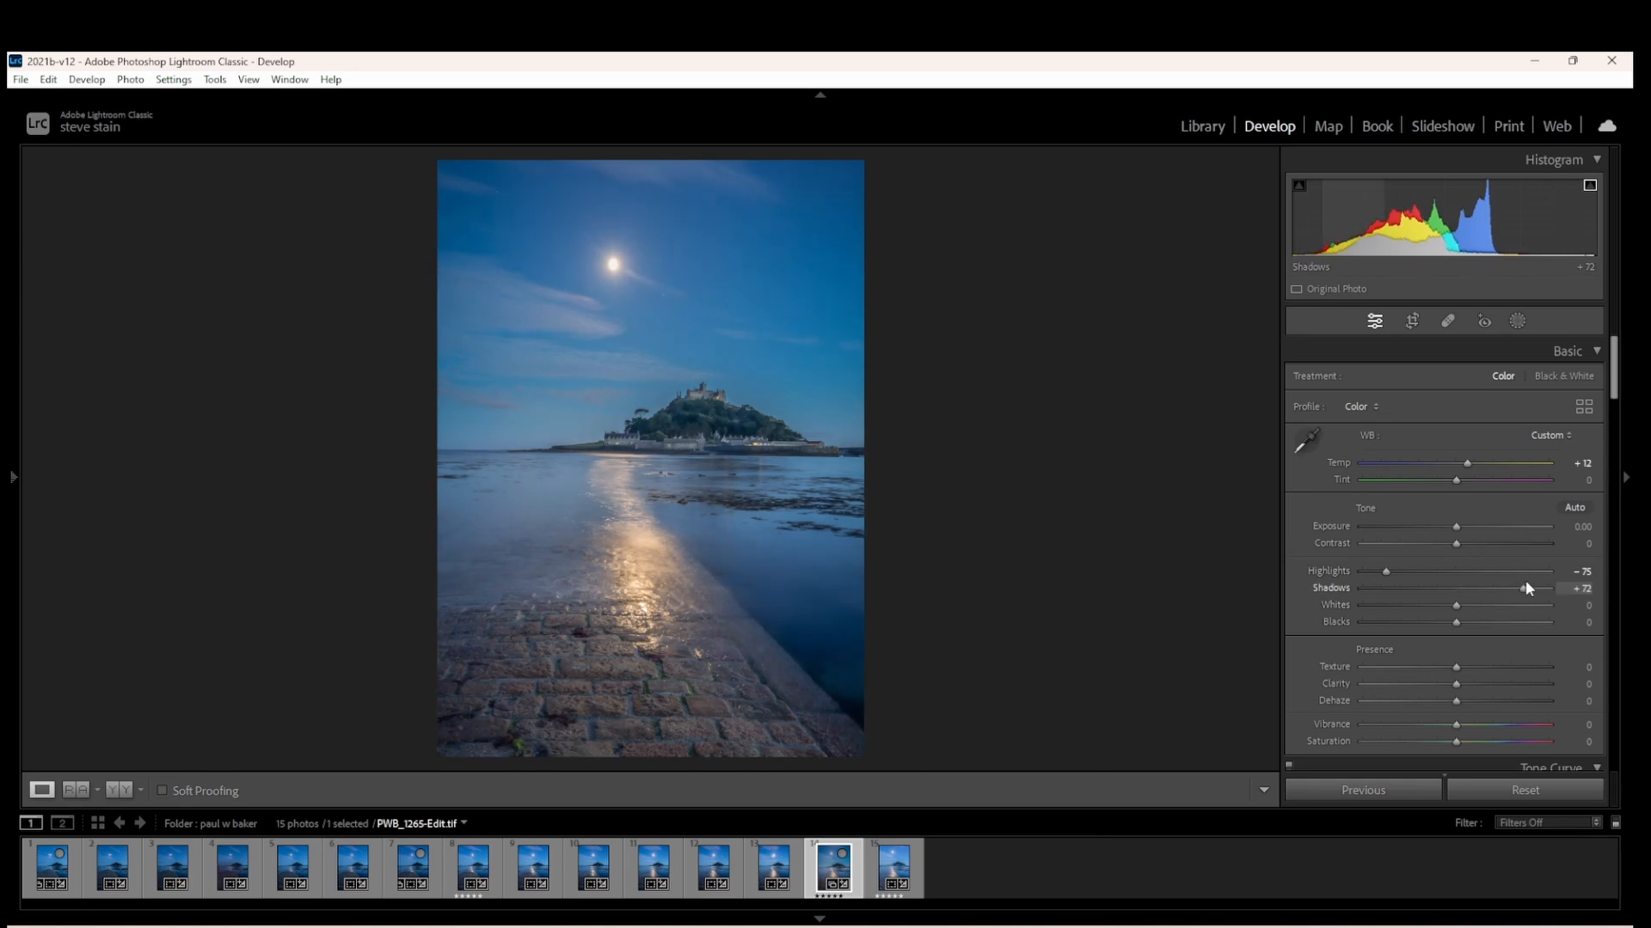
pyautogui.click(689, 419)
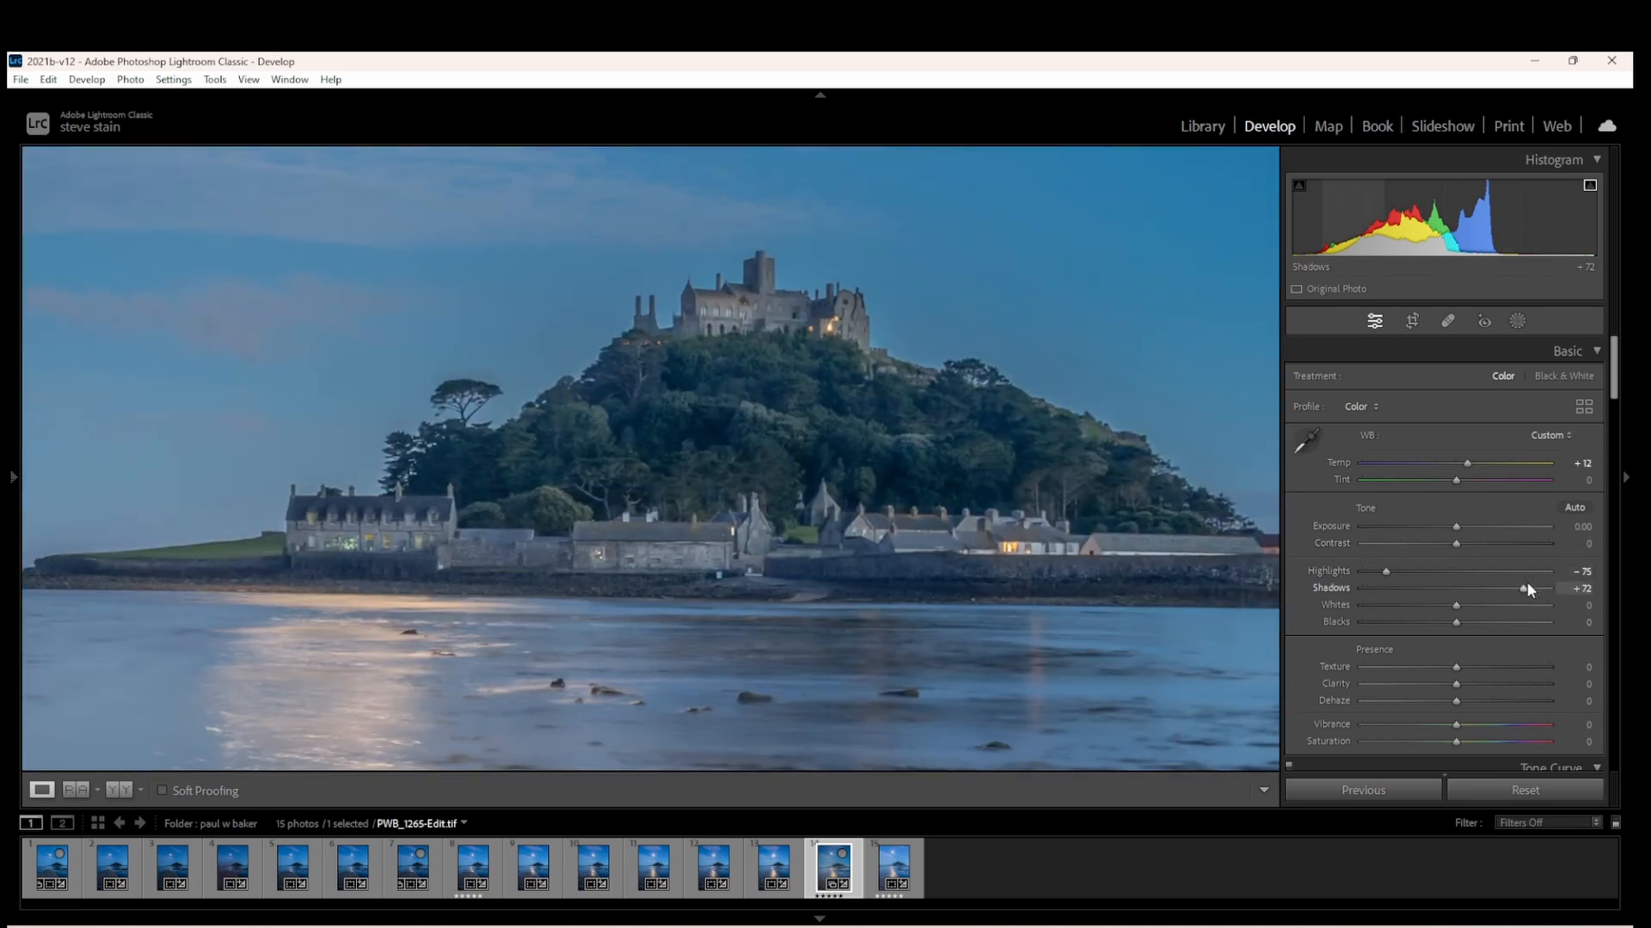
pyautogui.moveTo(1520, 585); pyautogui.dragTo(1487, 592)
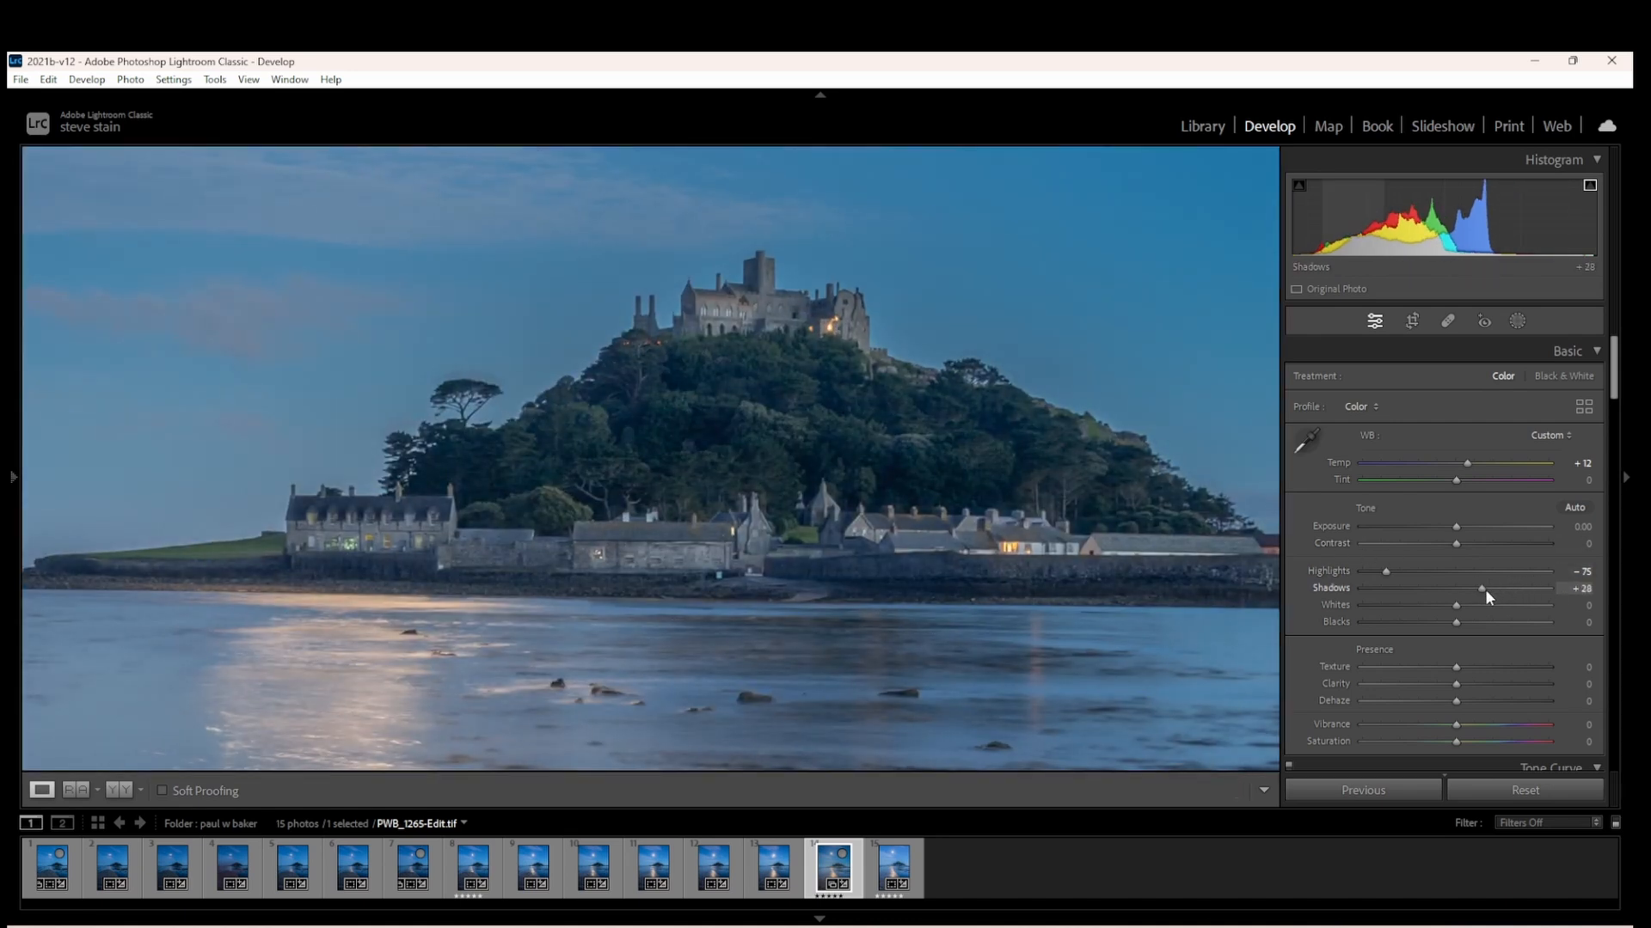
pyautogui.click(1091, 631)
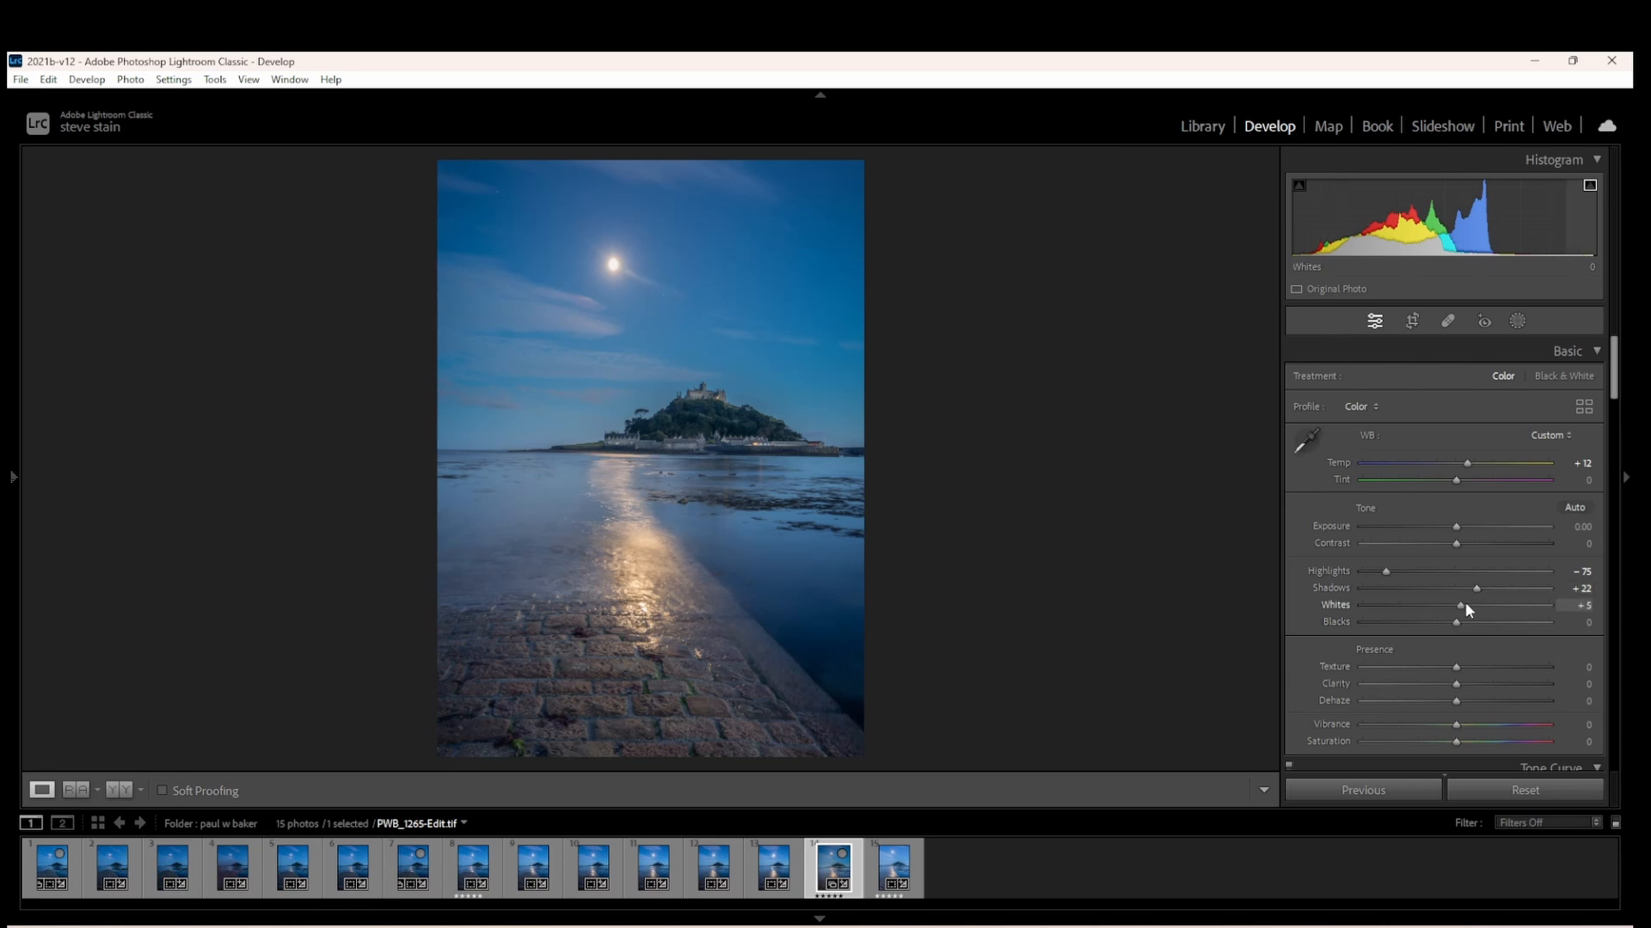
# Step: Set Whites to +25, Blacks to -23 and overall Saturation to -8, keeping Contrast and Dehaze at 0
pyautogui.moveTo(1465, 605); pyautogui.dragTo(1438, 630)
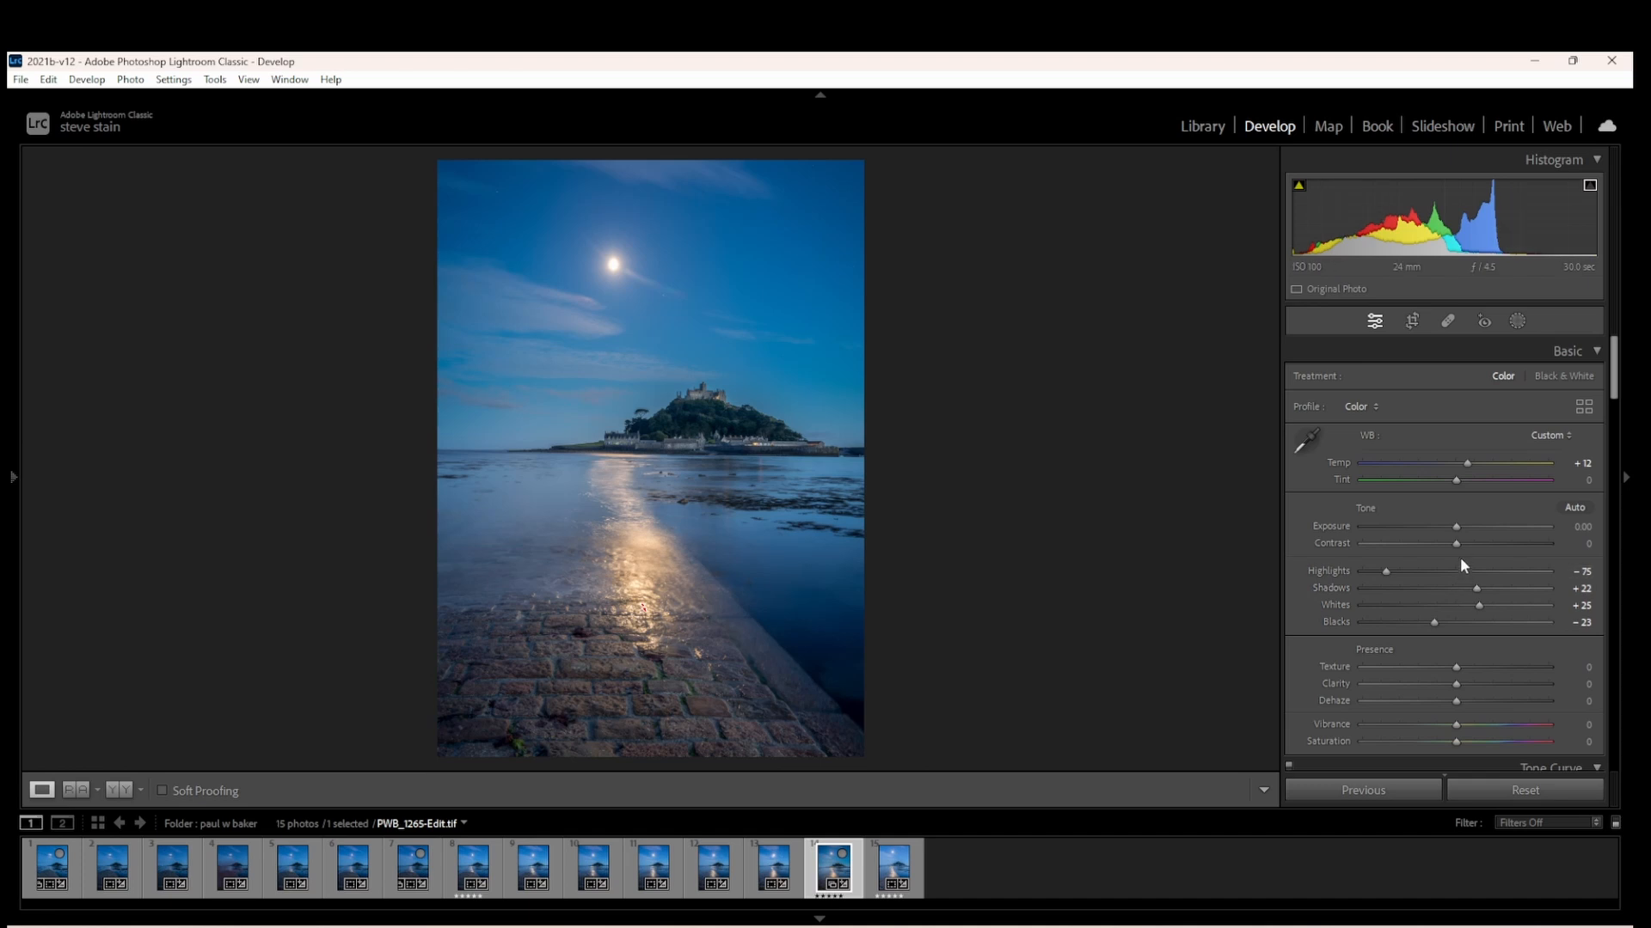
pyautogui.moveTo(1459, 543); pyautogui.dragTo(1462, 543)
pyautogui.doubleClick(1455, 544)
pyautogui.moveTo(1461, 700)
pyautogui.mouseDown()
pyautogui.moveTo(1505, 701)
pyautogui.moveTo(1448, 703)
pyautogui.moveTo(1462, 700)
pyautogui.mouseUp()
pyautogui.moveTo(1461, 740)
pyautogui.mouseDown()
pyautogui.moveTo(1436, 737)
pyautogui.moveTo(1453, 737)
pyautogui.mouseUp()
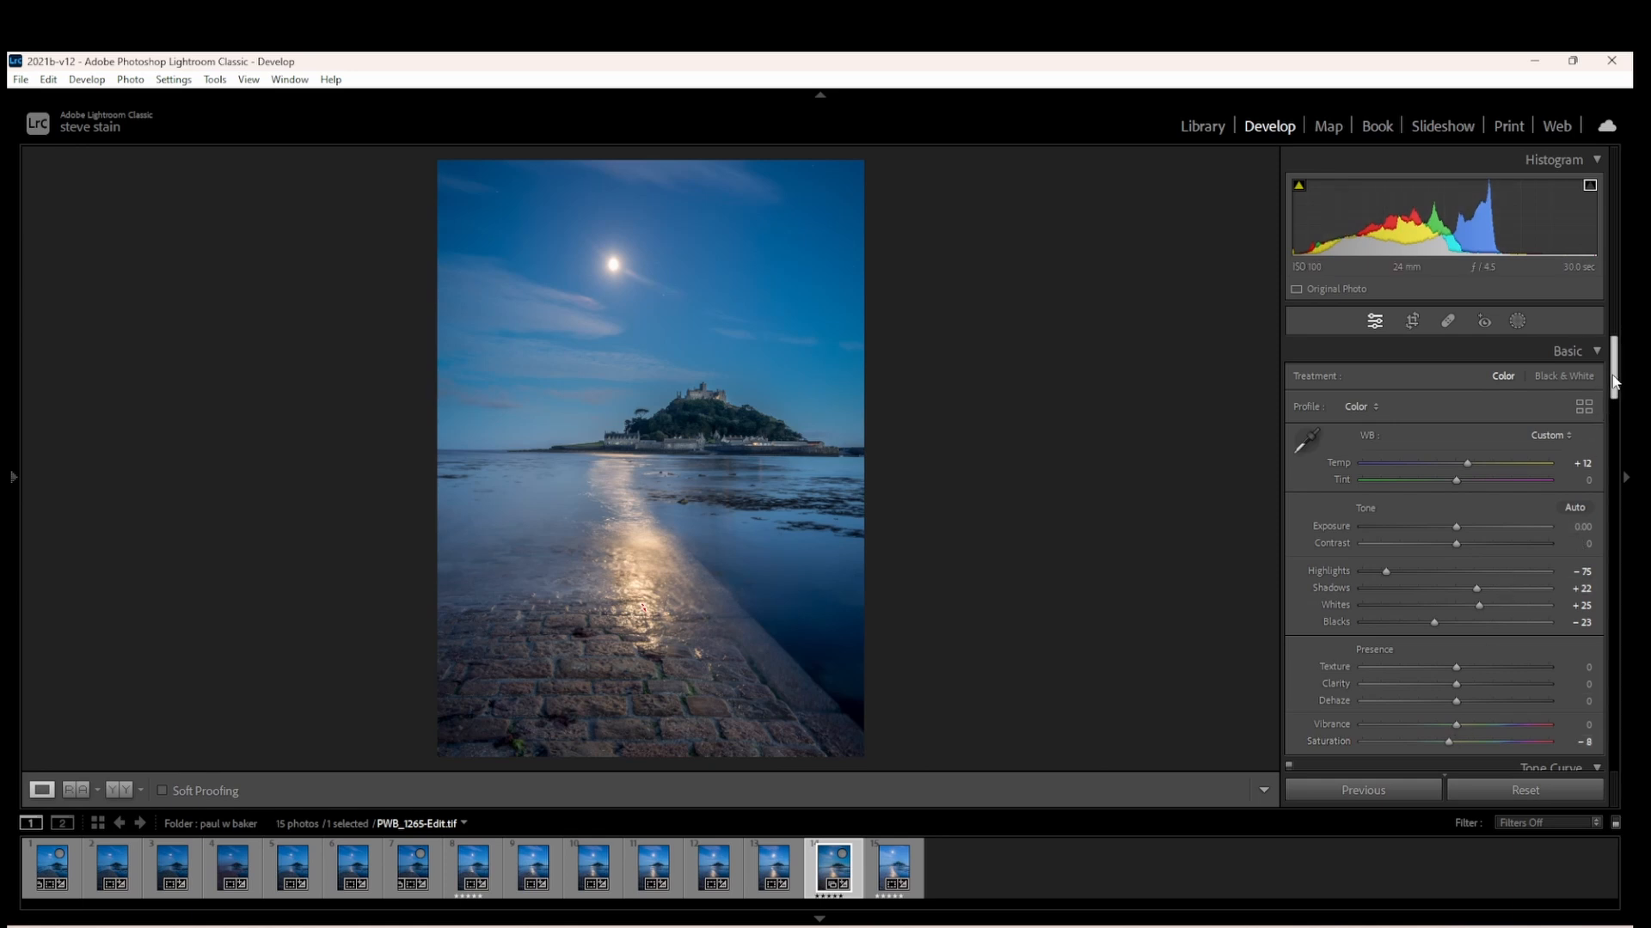
# Step: Turn on Remove Chromatic Aberration and Enable Profile Corrections in the lens corrections
pyautogui.moveTo(1614, 382); pyautogui.dragTo(1596, 458)
pyautogui.scroll(1, 1596, 461)
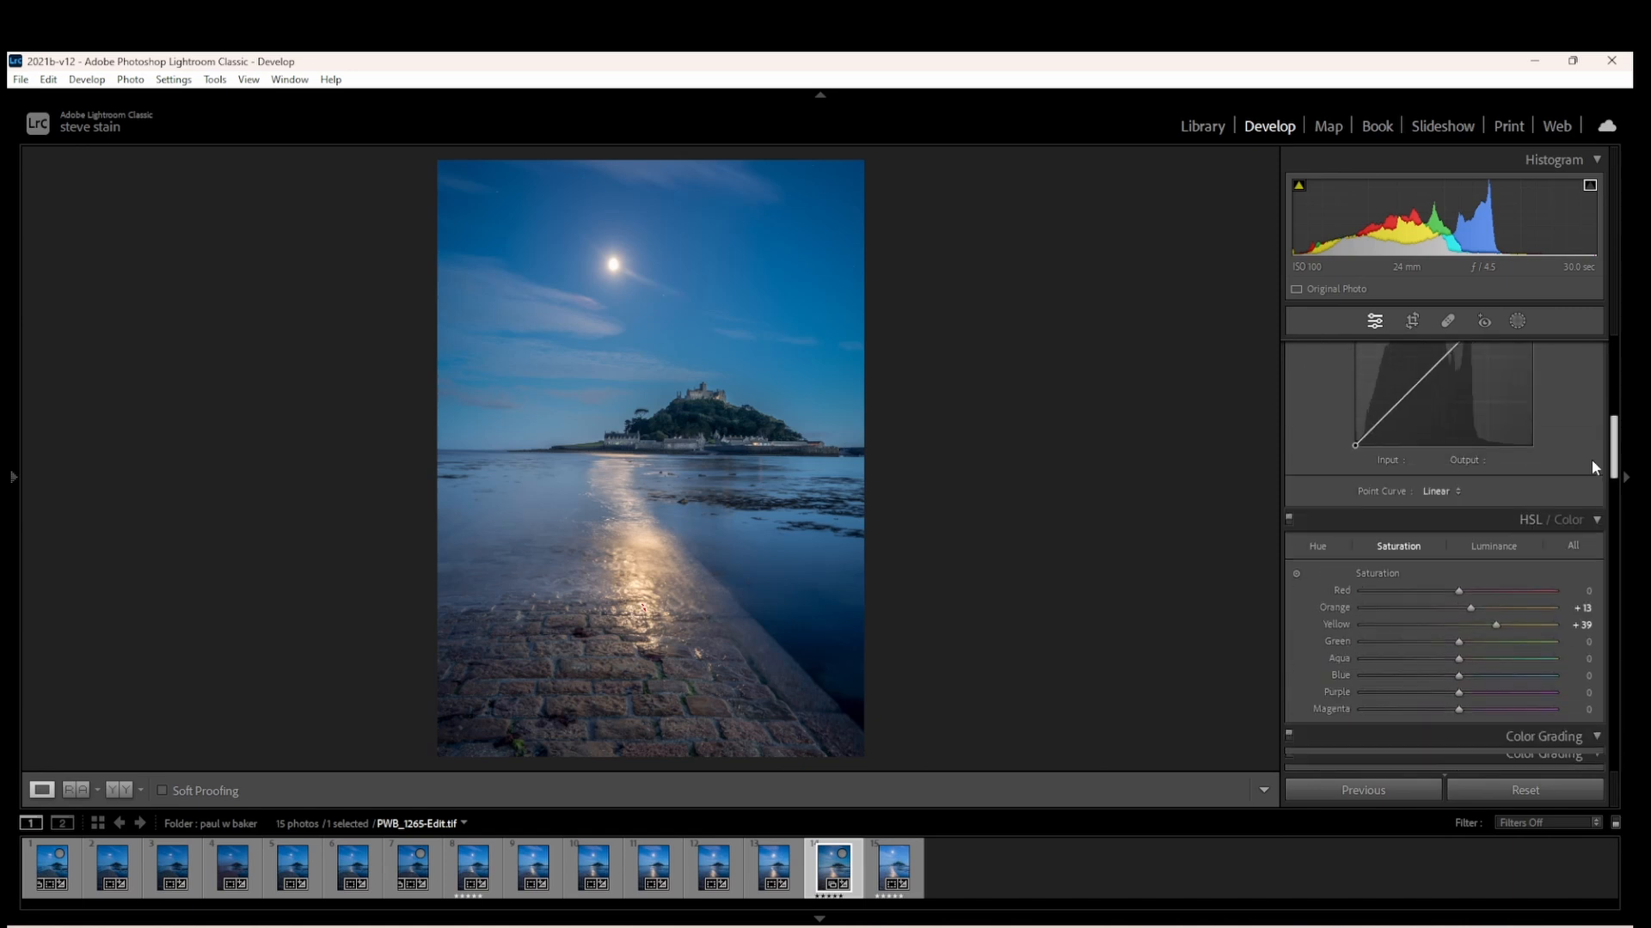
pyautogui.scroll(-10, 1592, 463)
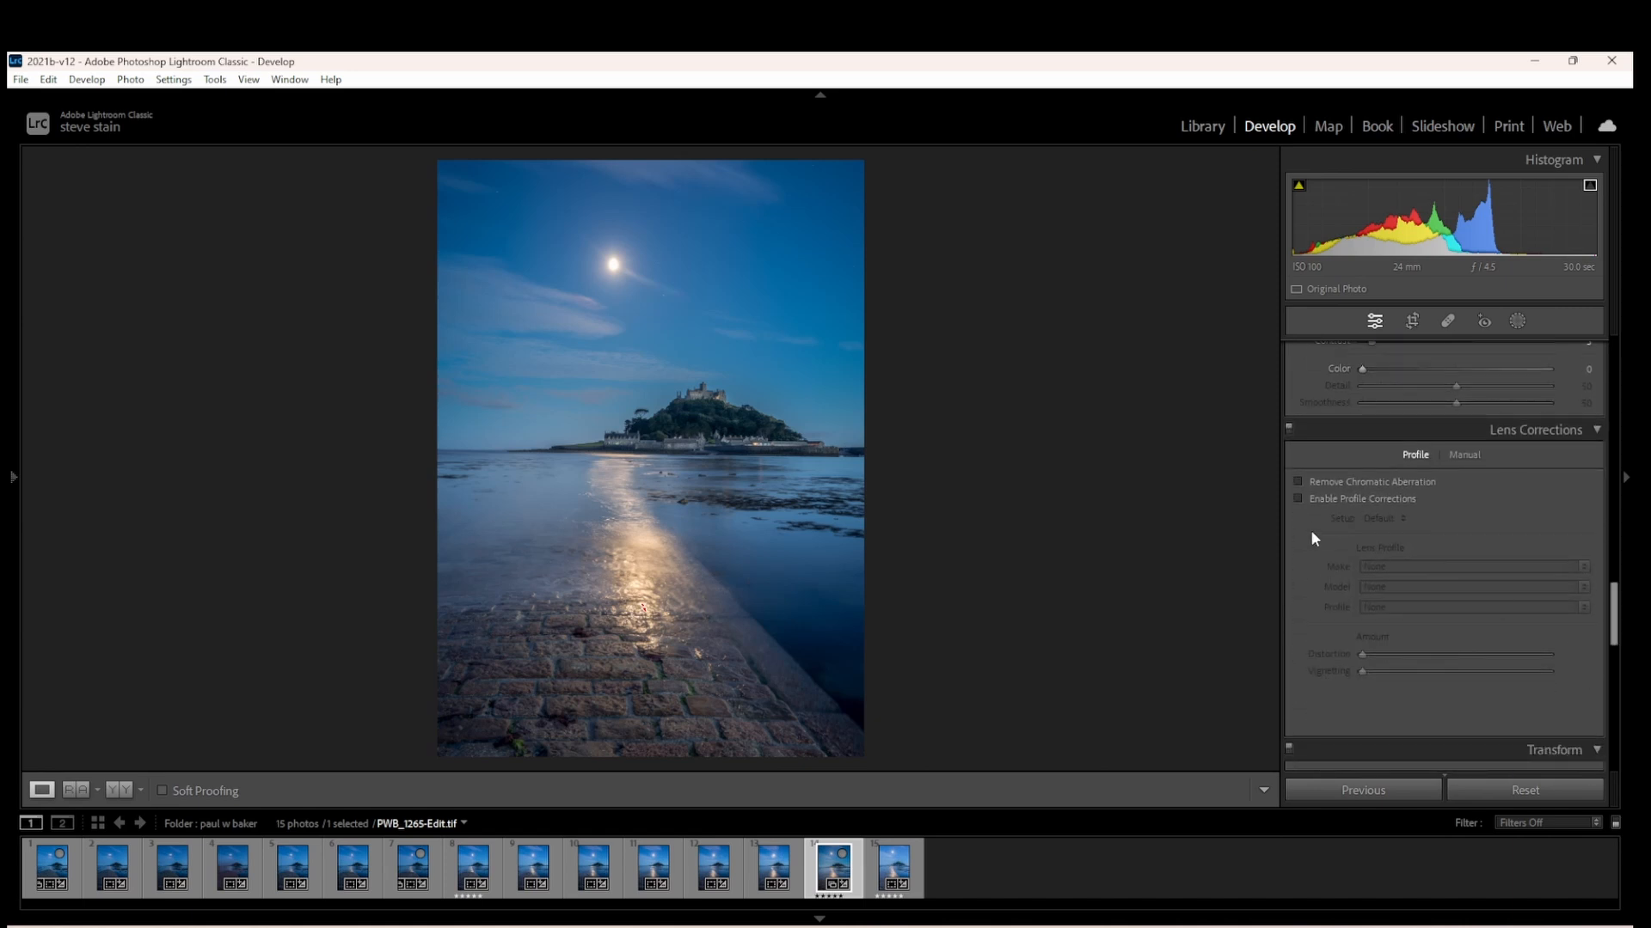
pyautogui.click(1300, 481)
pyautogui.click(1299, 498)
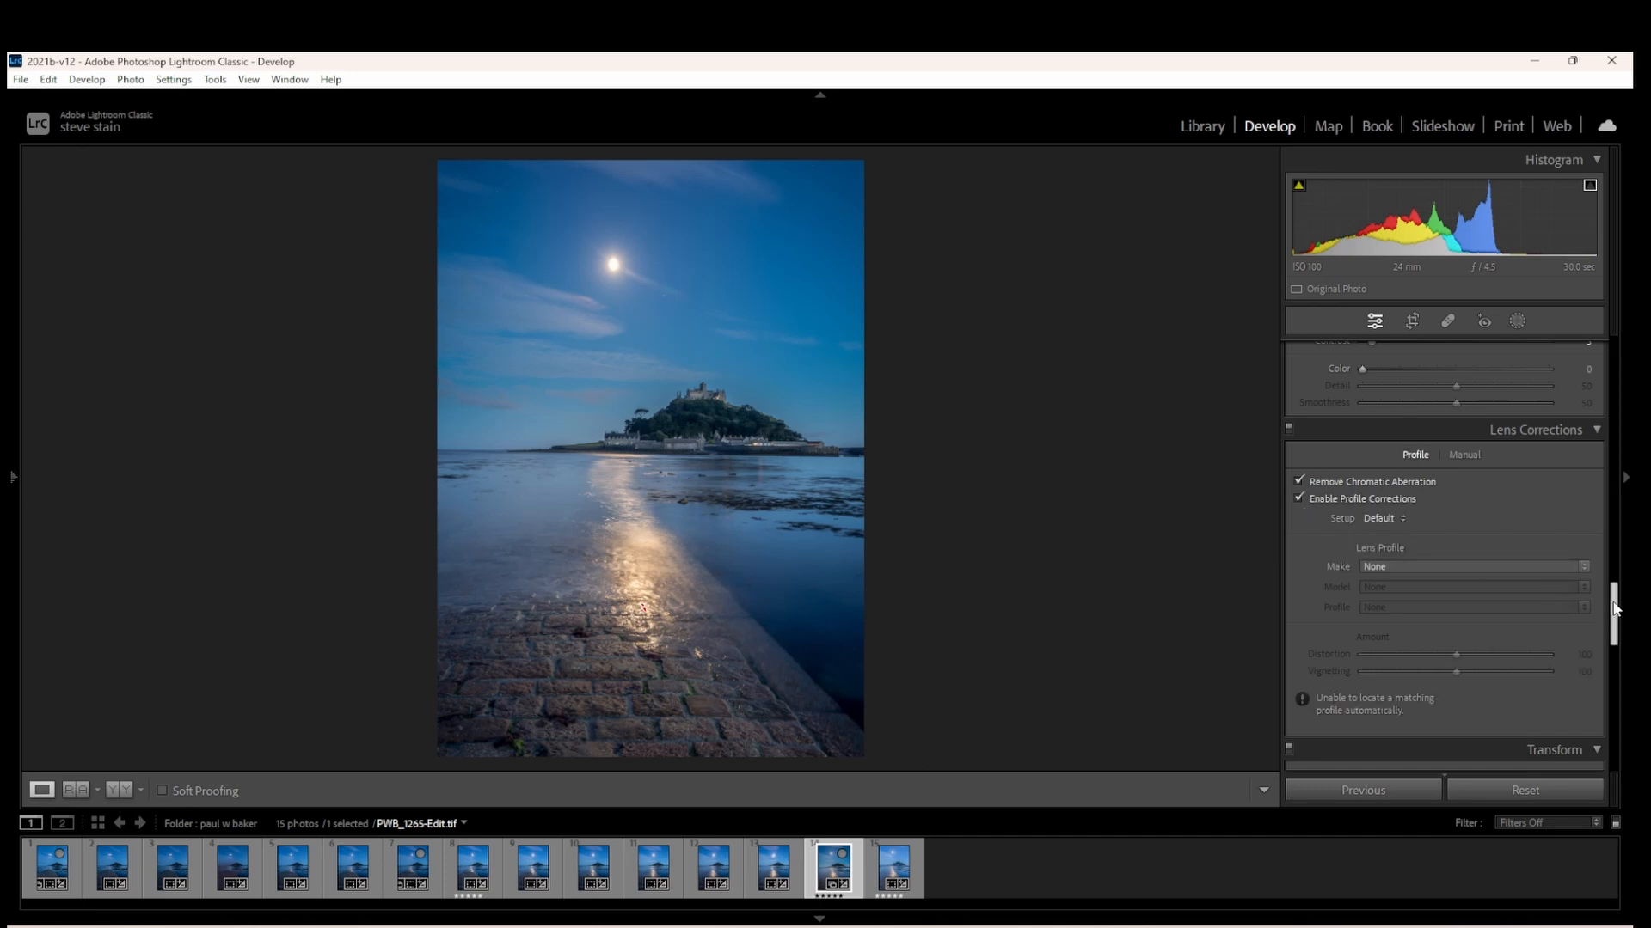
pyautogui.moveTo(1614, 608); pyautogui.dragTo(1597, 282)
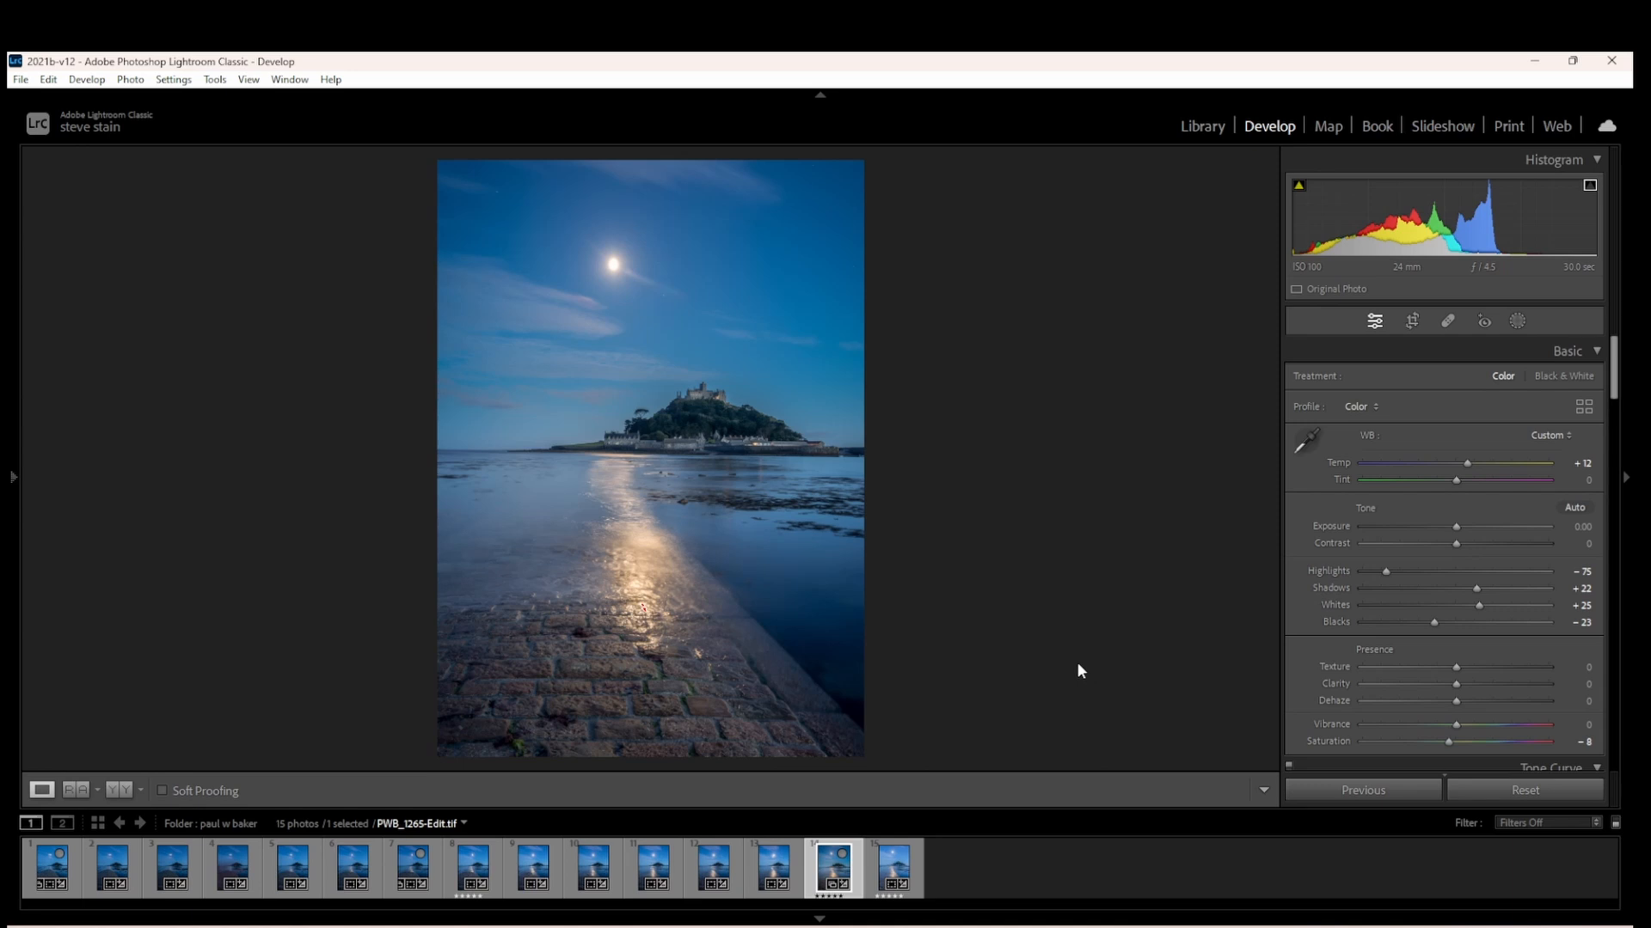
# Step: Create another brush mask with Clarity 34 for working on the moon
pyautogui.click(1513, 321)
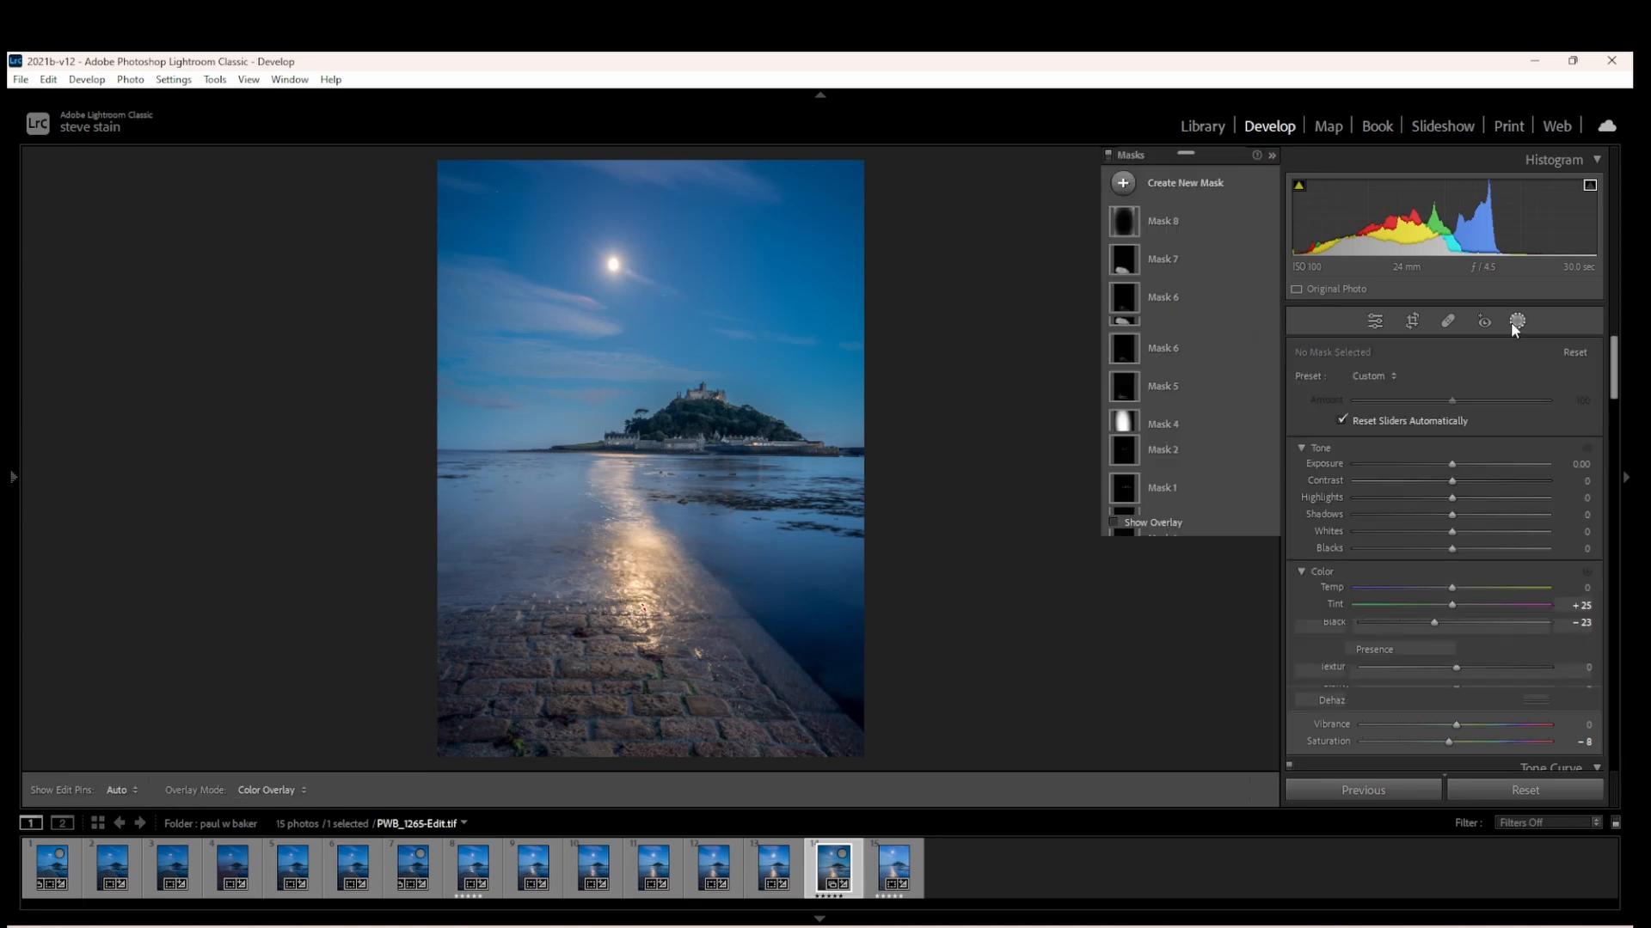
pyautogui.click(1188, 184)
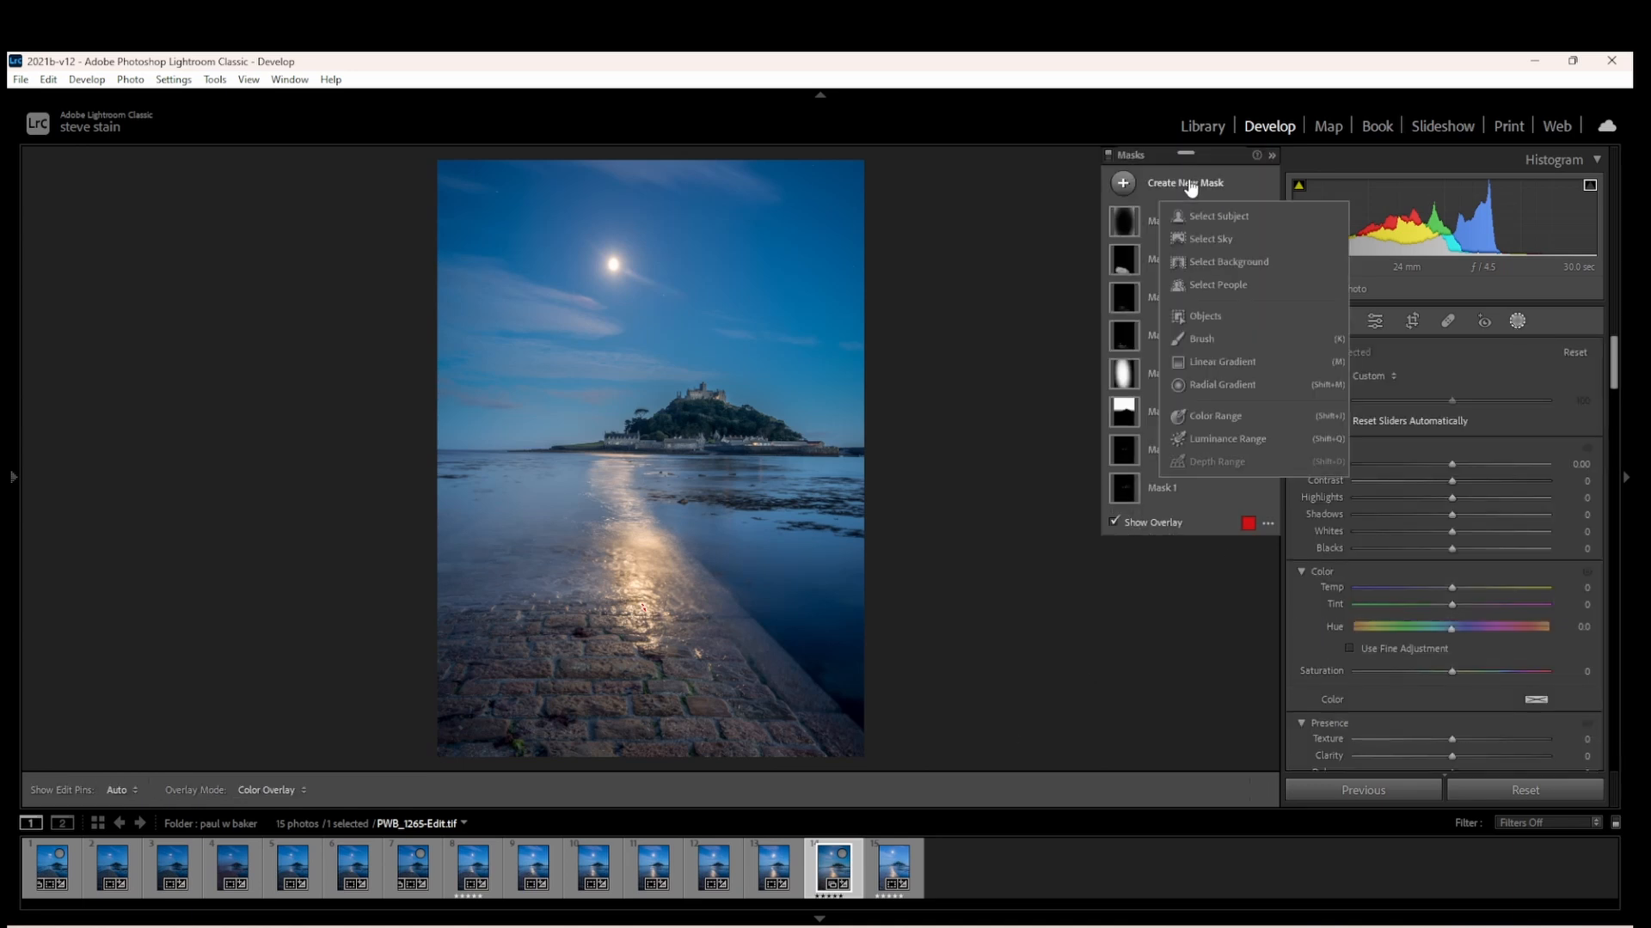
pyautogui.click(1202, 340)
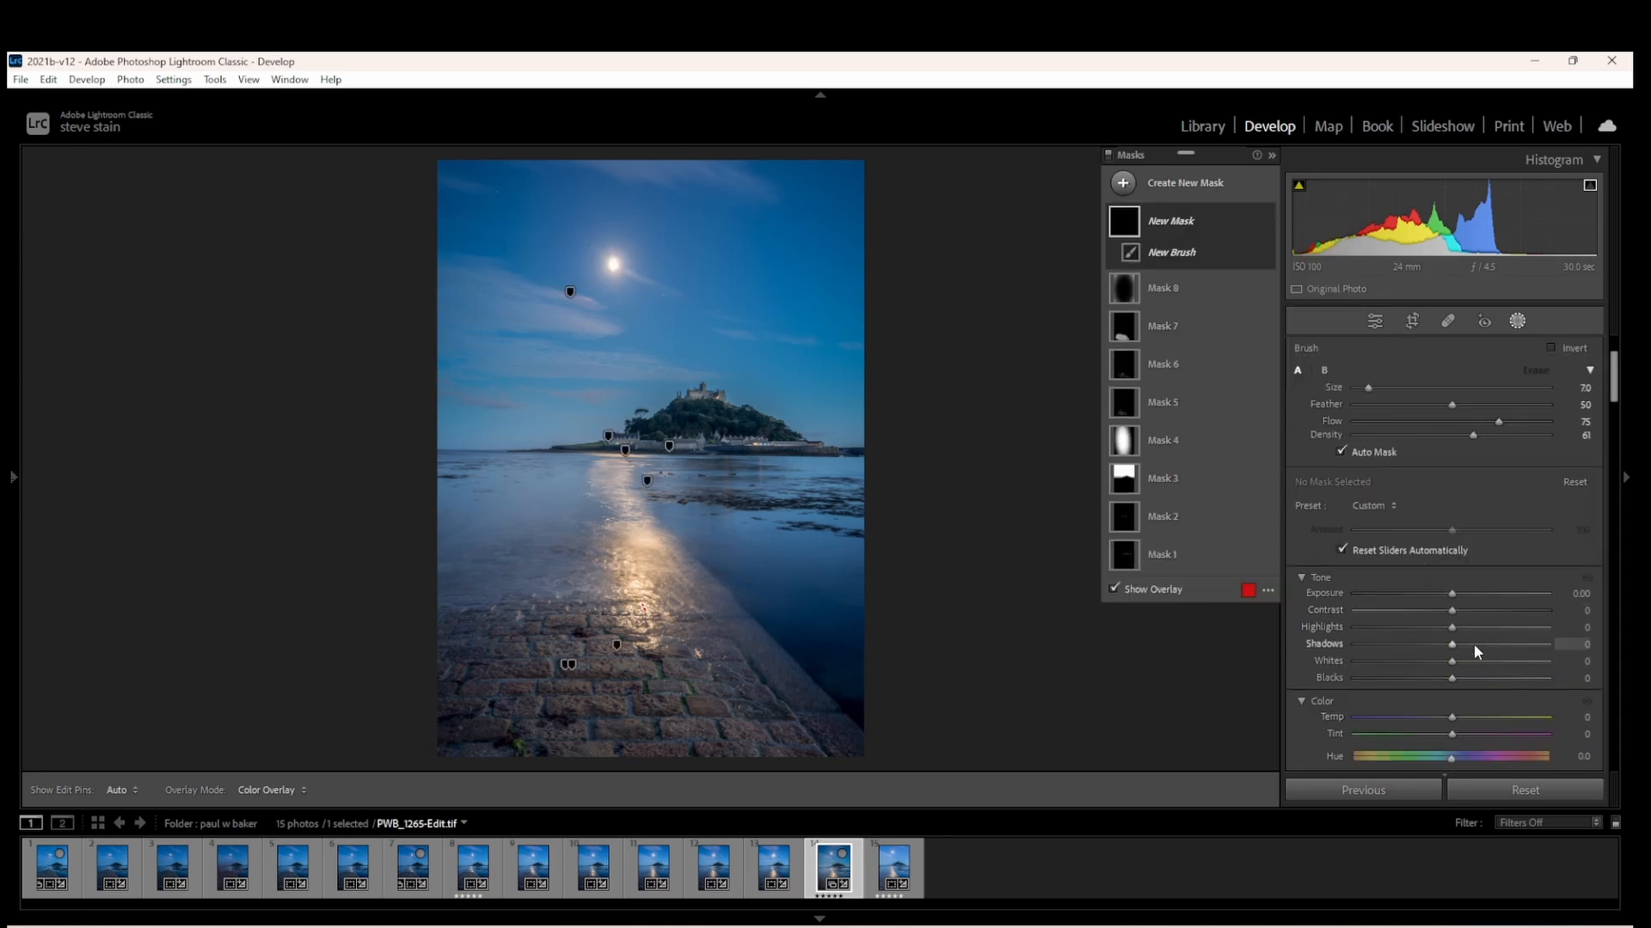
pyautogui.scroll(-3, 1473, 645)
pyautogui.moveTo(1455, 633); pyautogui.dragTo(1484, 631)
# Step: Paint the brush mask over the moon, and set its Texture to 30 and Clarity to 72
pyautogui.press('h')
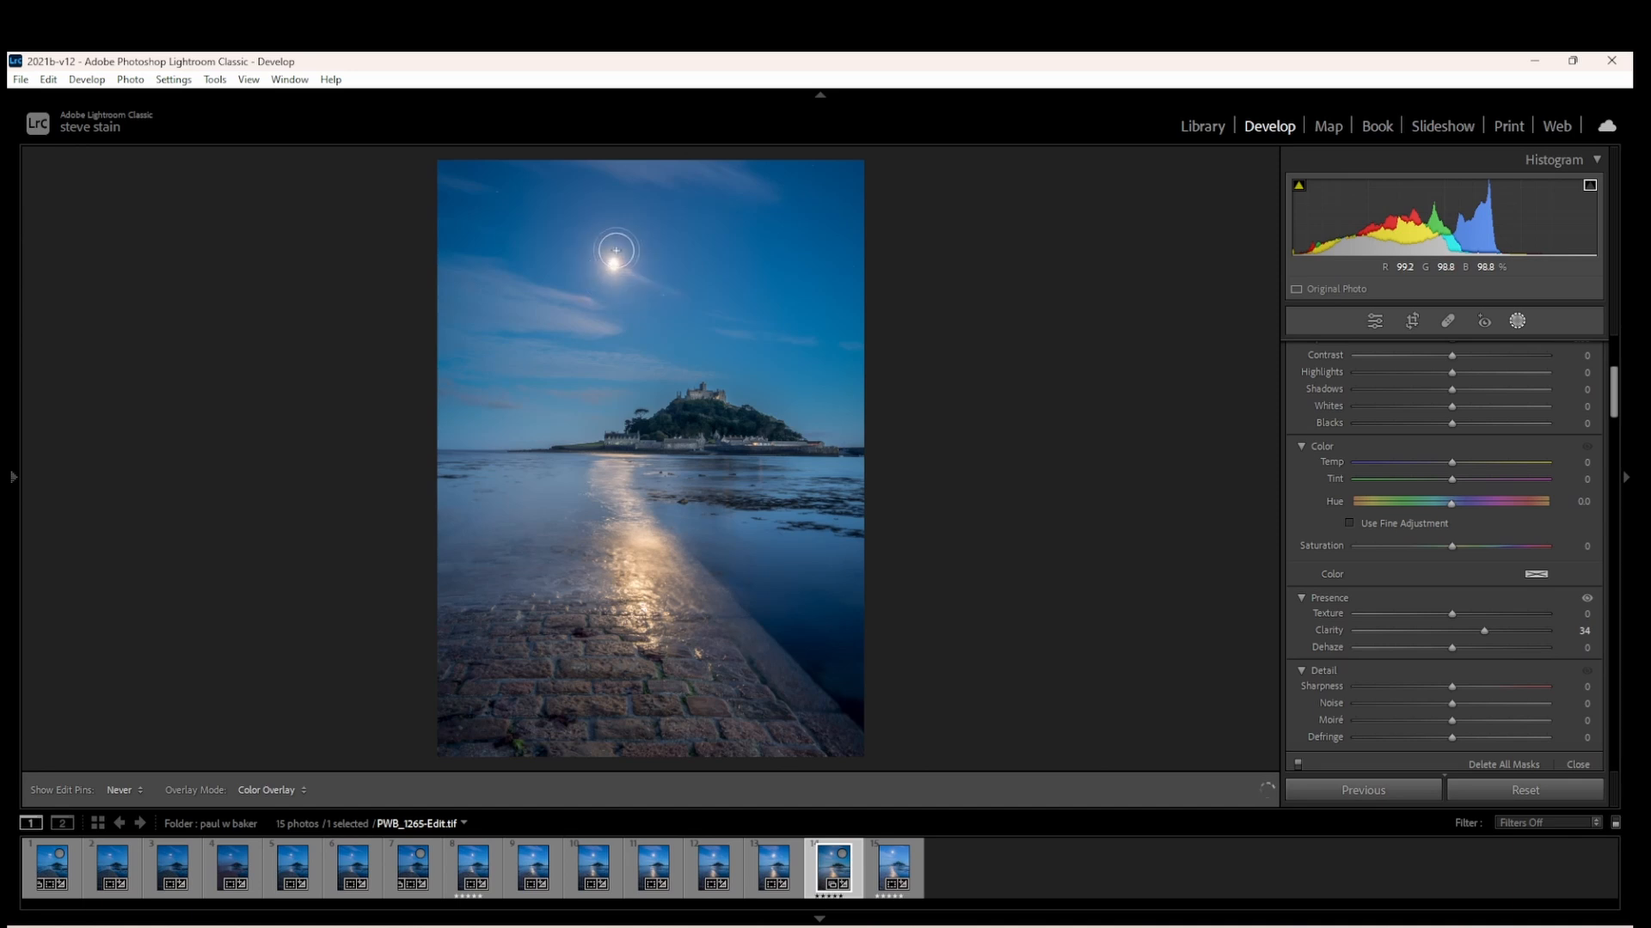
pyautogui.press('h')
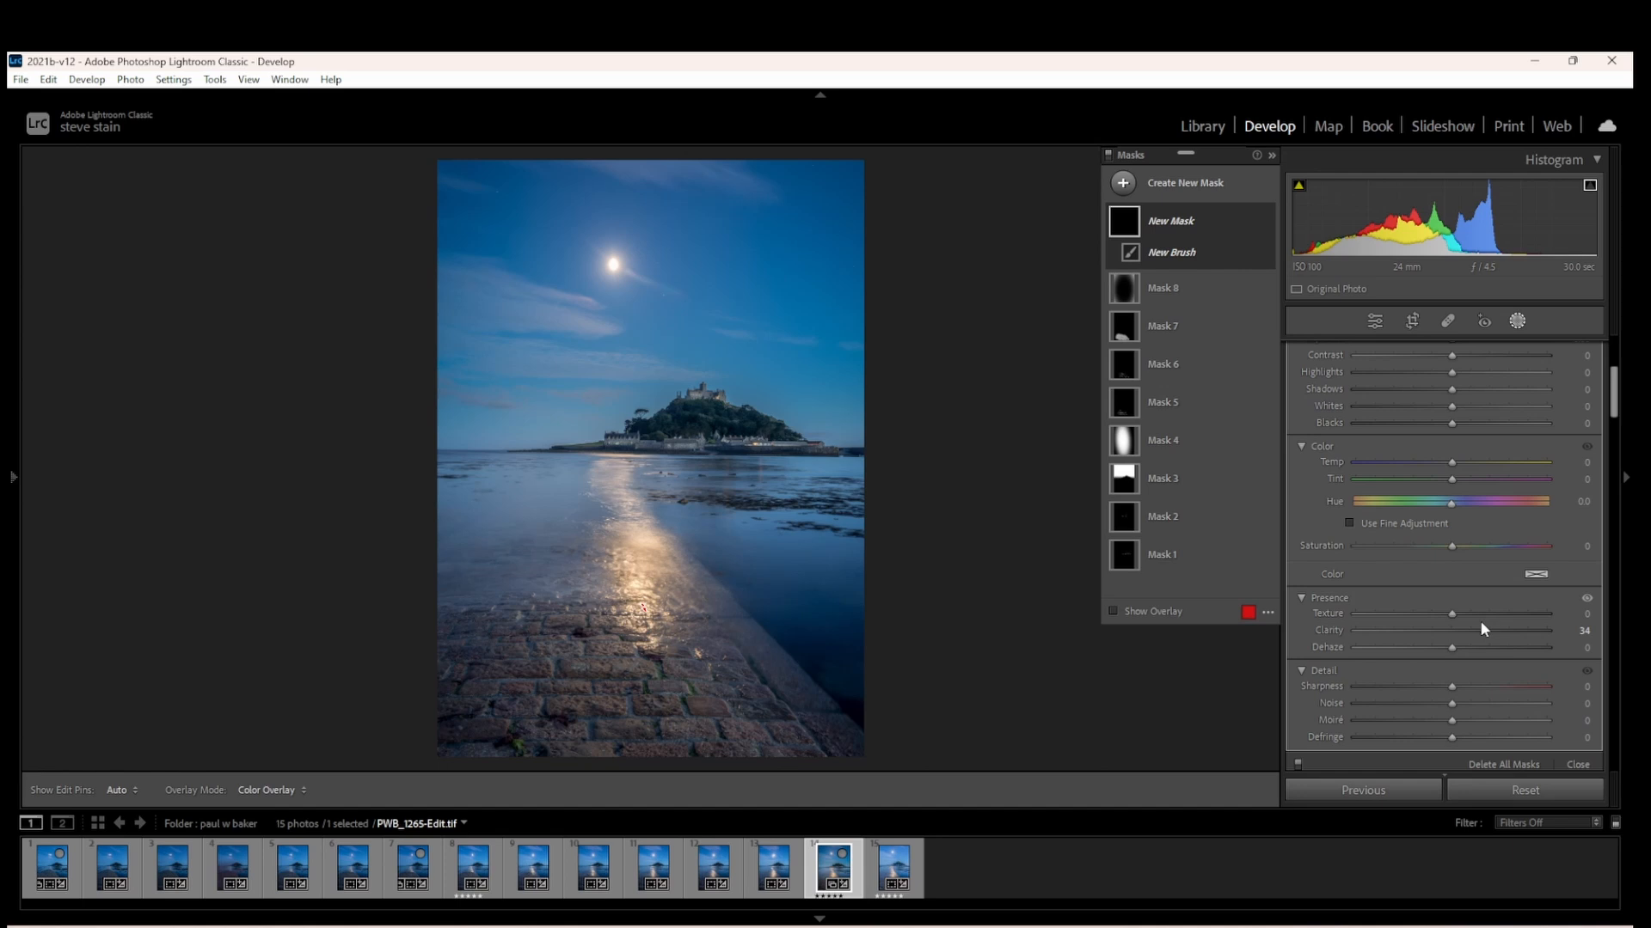
pyautogui.moveTo(1481, 627)
pyautogui.mouseDown()
pyautogui.moveTo(1520, 632)
pyautogui.moveTo(1448, 615)
pyautogui.moveTo(1480, 614)
pyautogui.mouseUp()
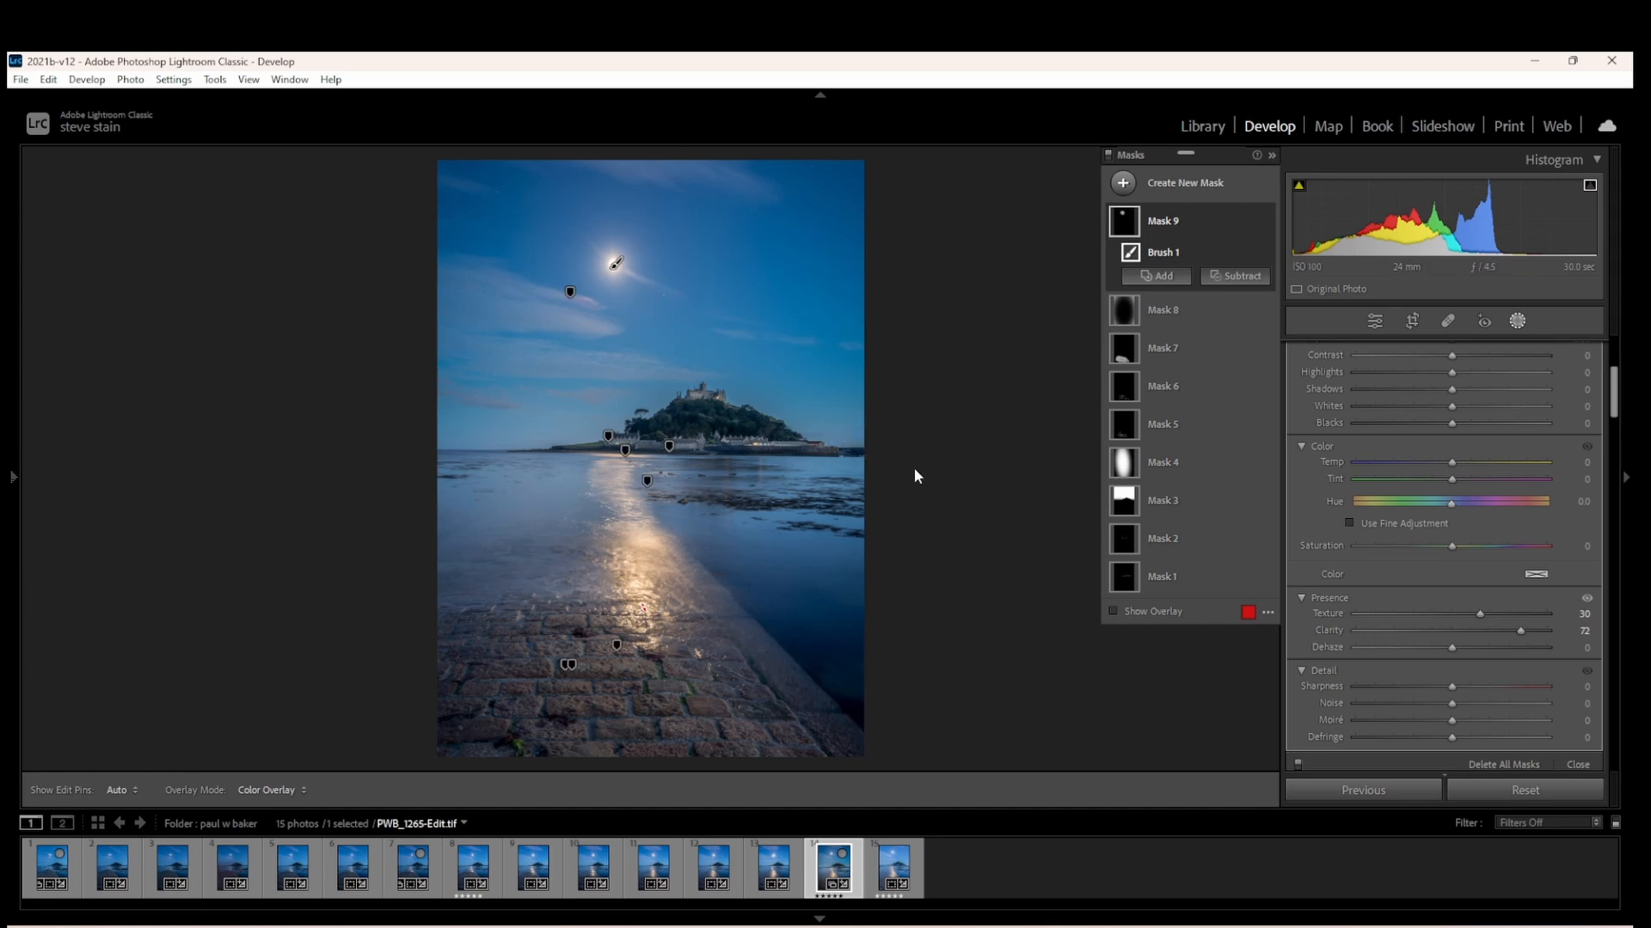